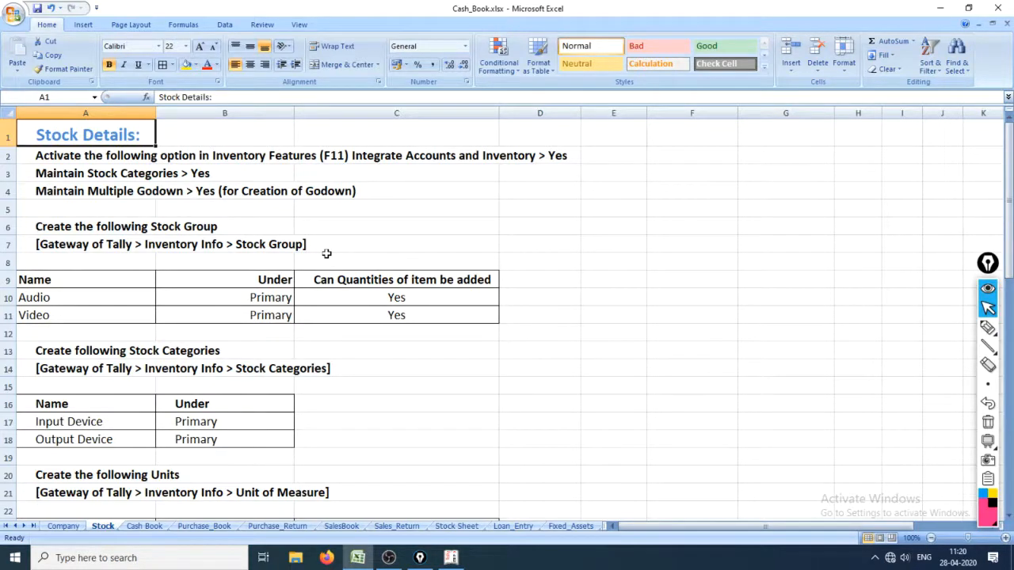
Switch to Tally.ERP 9 in Educational Mode and open the company Beyond Milkyway, entering the user name and account password
key("alt+Tab")
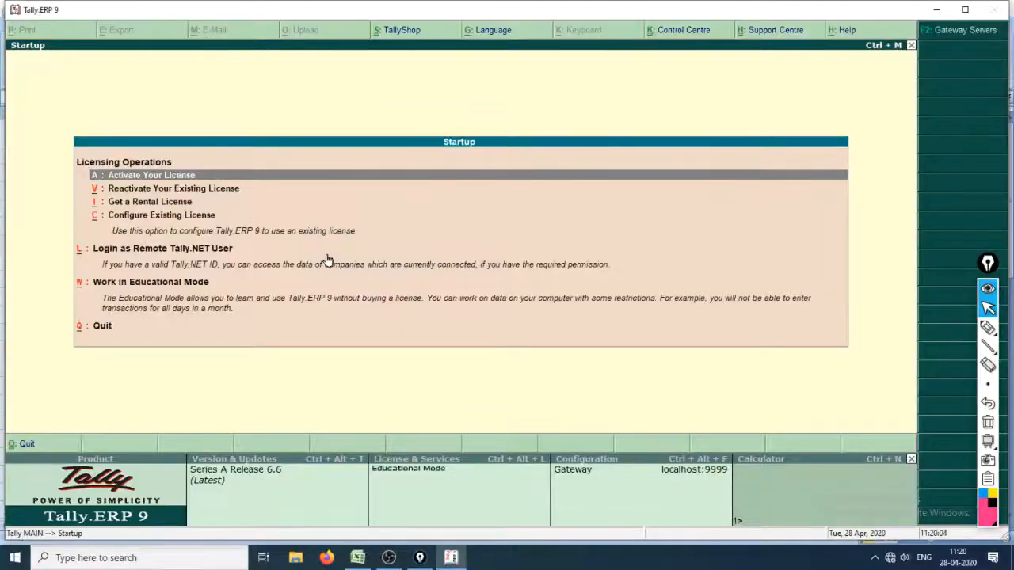
key("w")
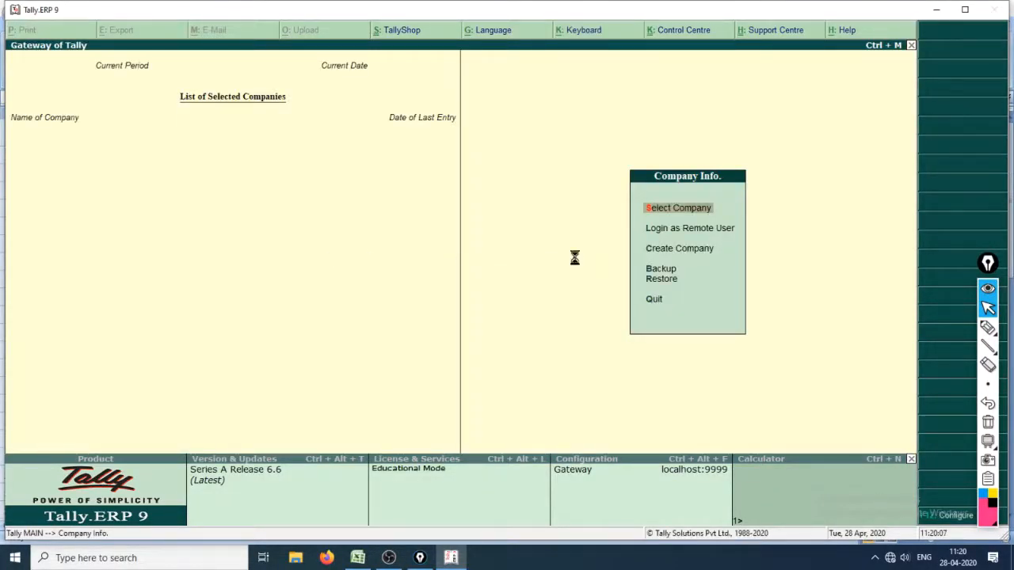
key("Return")
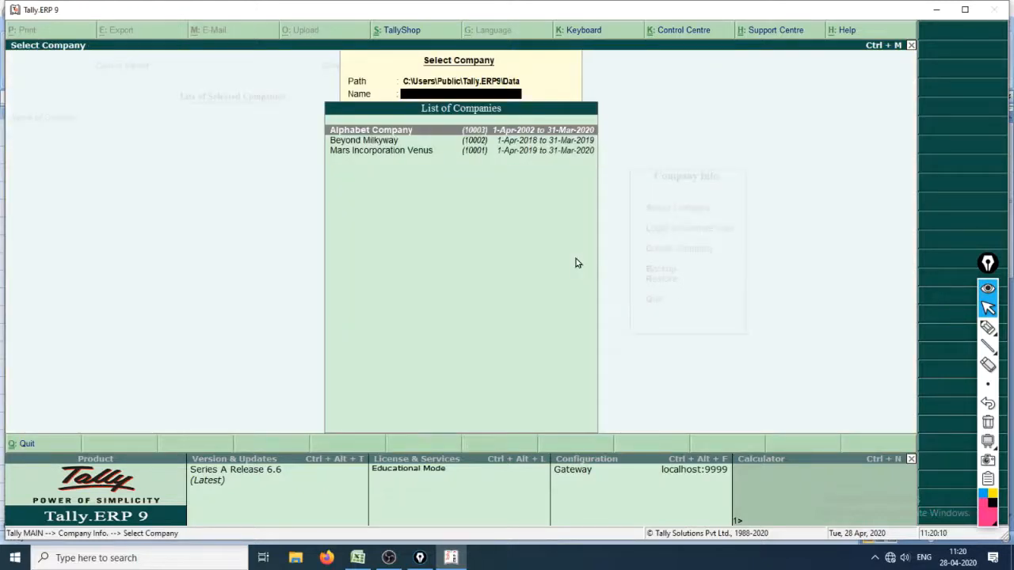
key("Down")
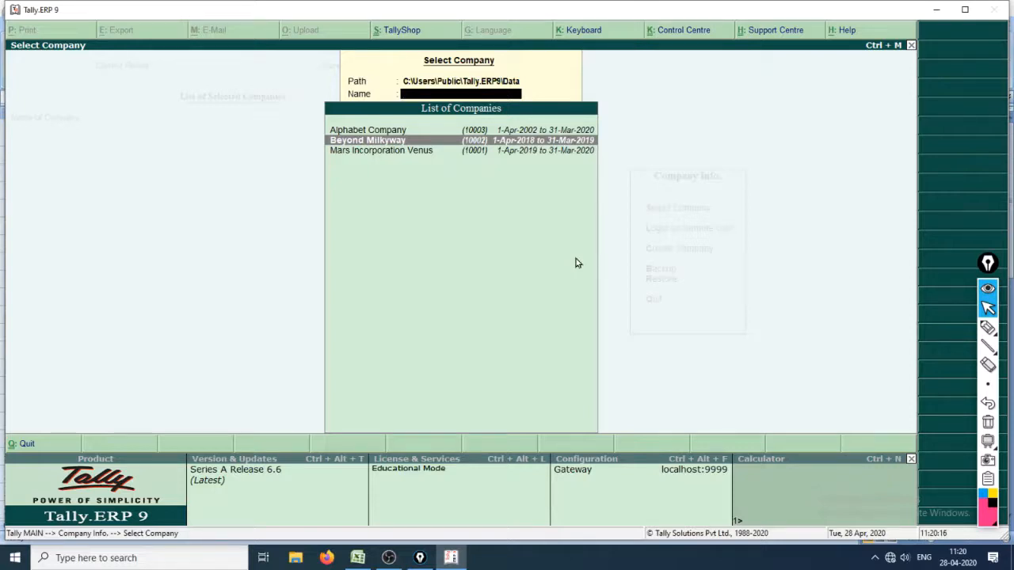
key("Return")
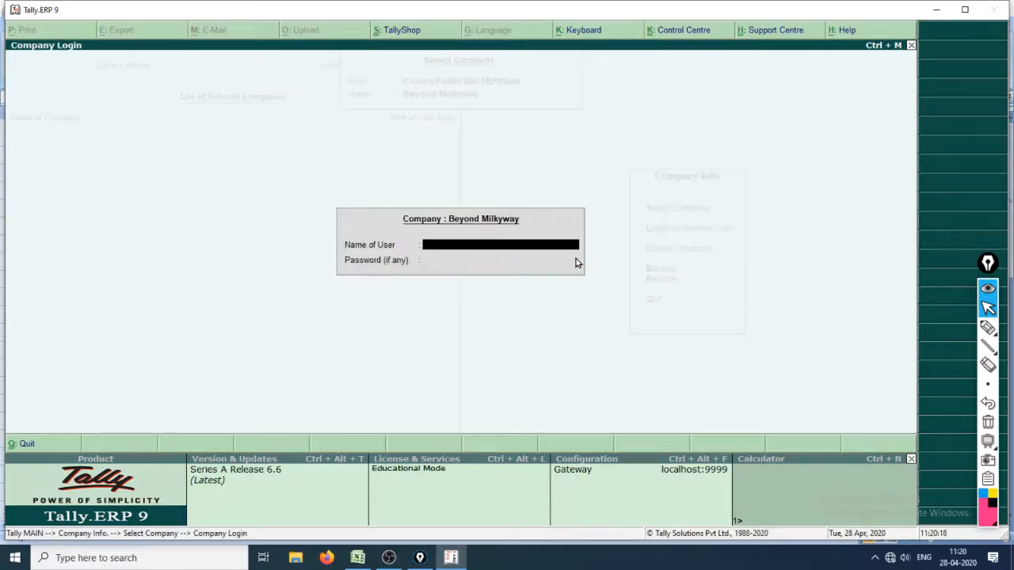
key("Return")
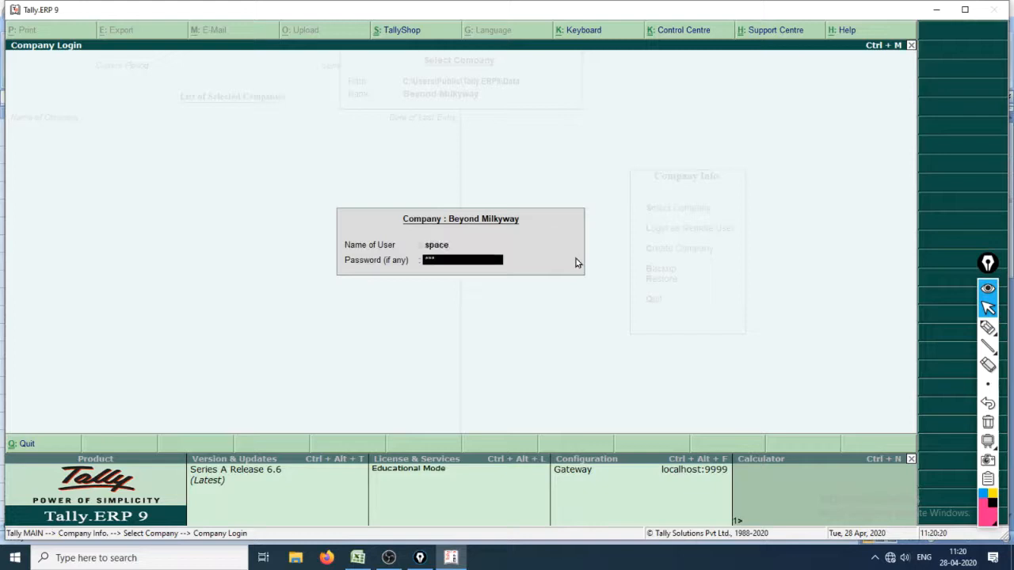
key("Return")
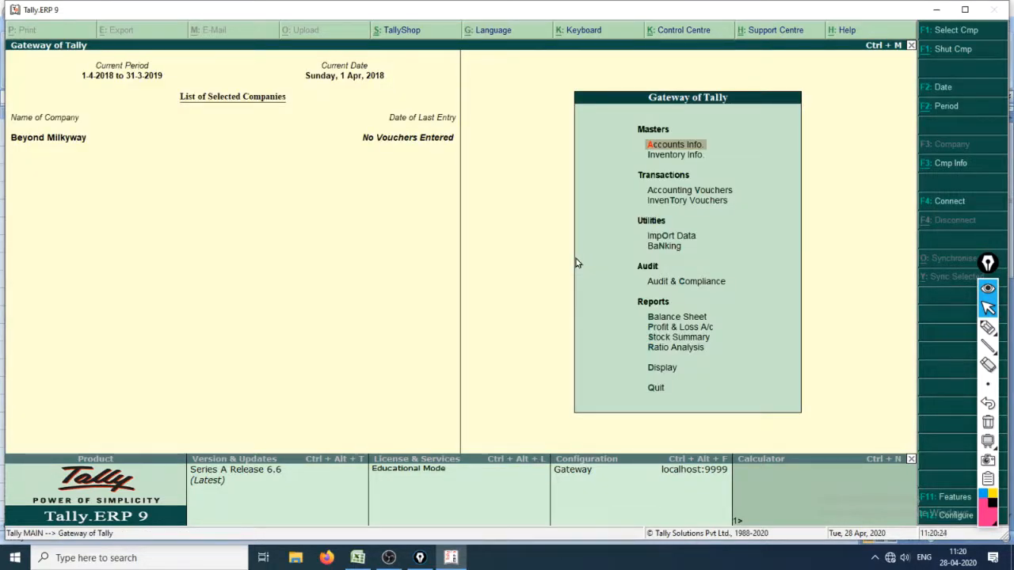
Switch to the Cash_Book workbook in Excel and read the Inventory Features instruction in row 2 of the Stock sheet
key("alt+Tab")
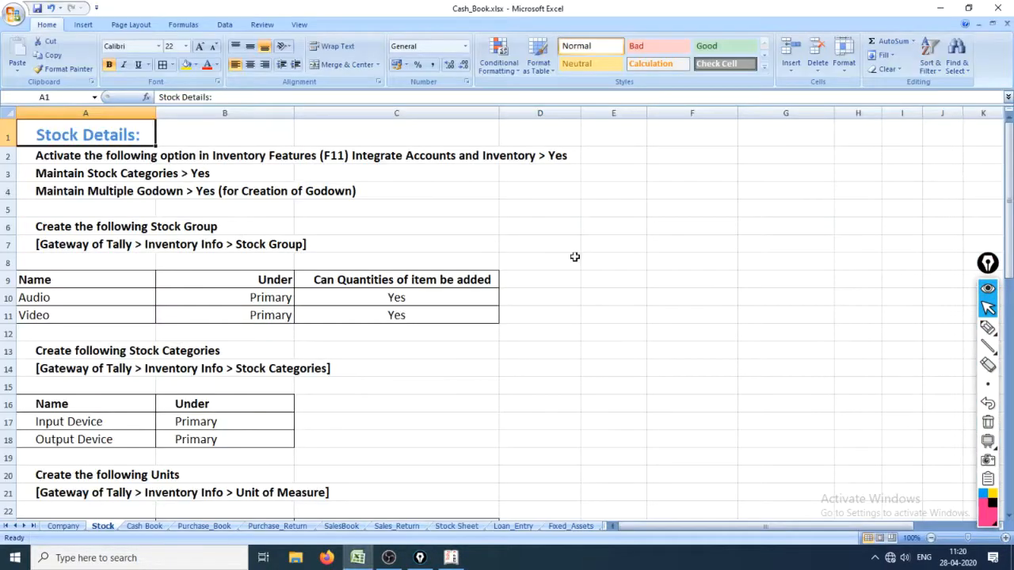
left_click(6, 160)
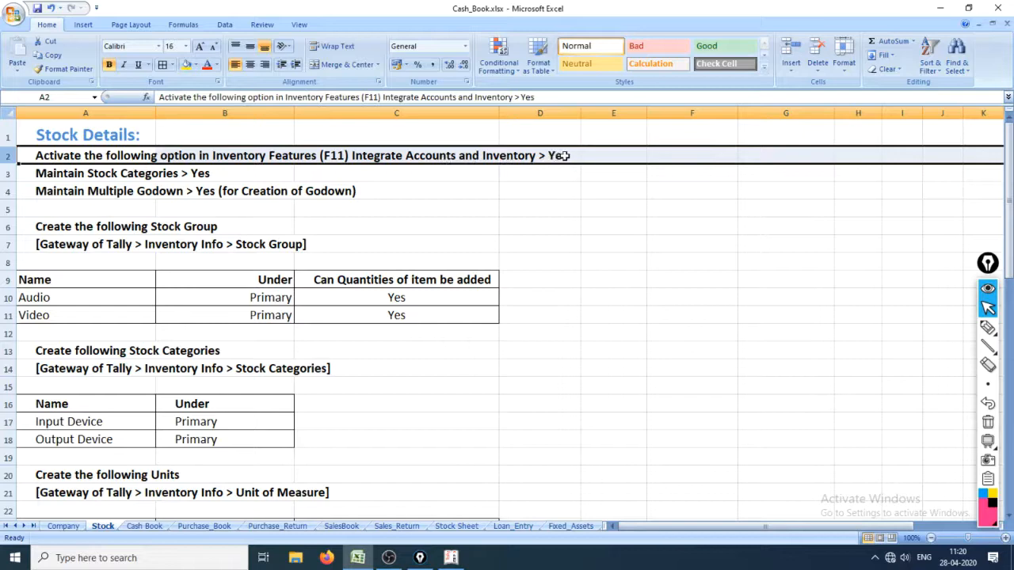
key("alt+Tab")
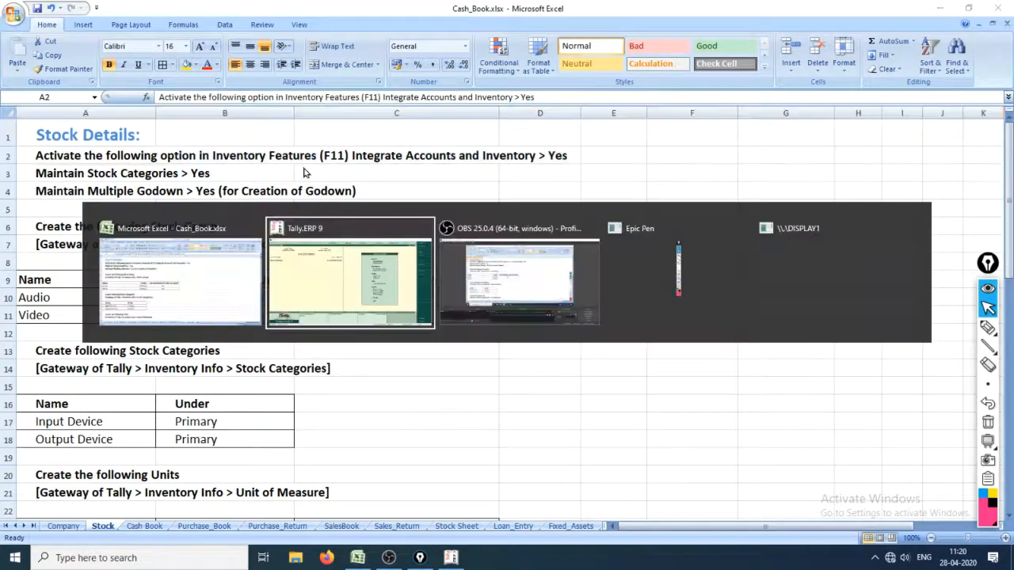
Annotate Tally's Features option with a pen arrow and the handwritten label F11, and remove the markings from view
left_click(987, 327)
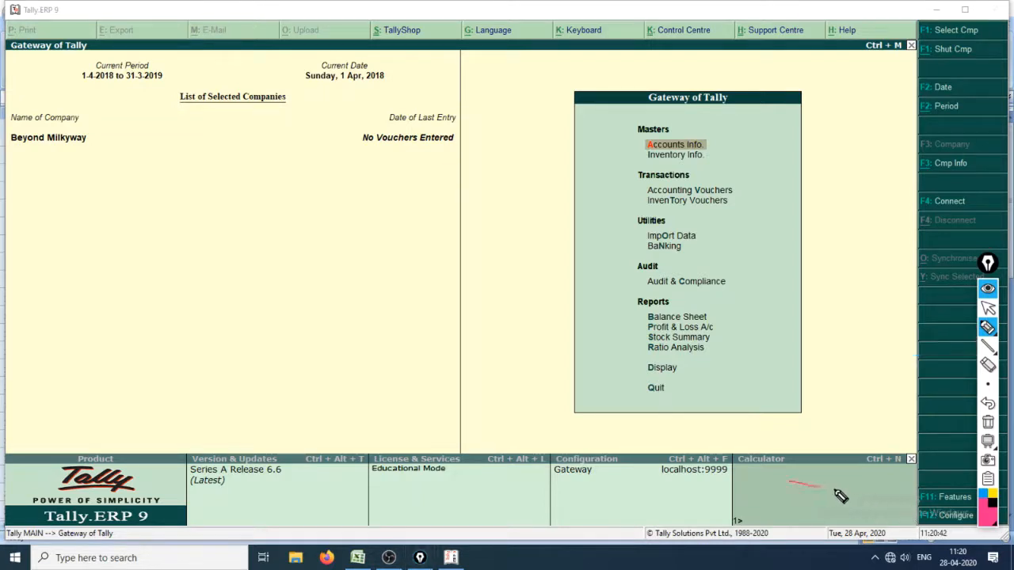
mouse_move(790, 483)
left_mouse_down()
mouse_move(909, 495)
mouse_move(905, 508)
left_mouse_up()
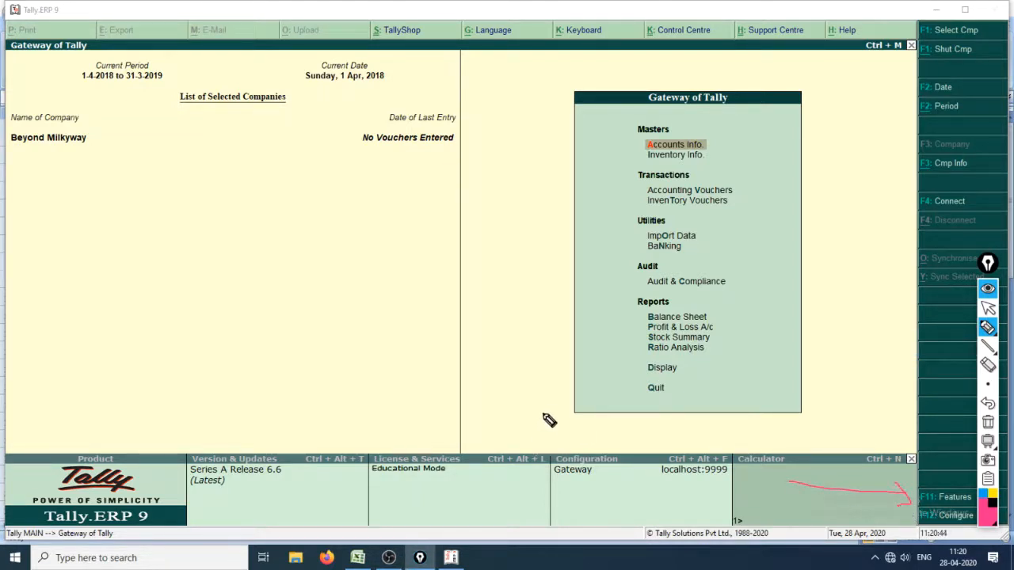
mouse_move(545, 413)
left_mouse_down()
mouse_move(556, 521)
mouse_move(611, 412)
left_mouse_up()
left_click_drag(557, 459, 627, 463)
left_click_drag(658, 423, 656, 523)
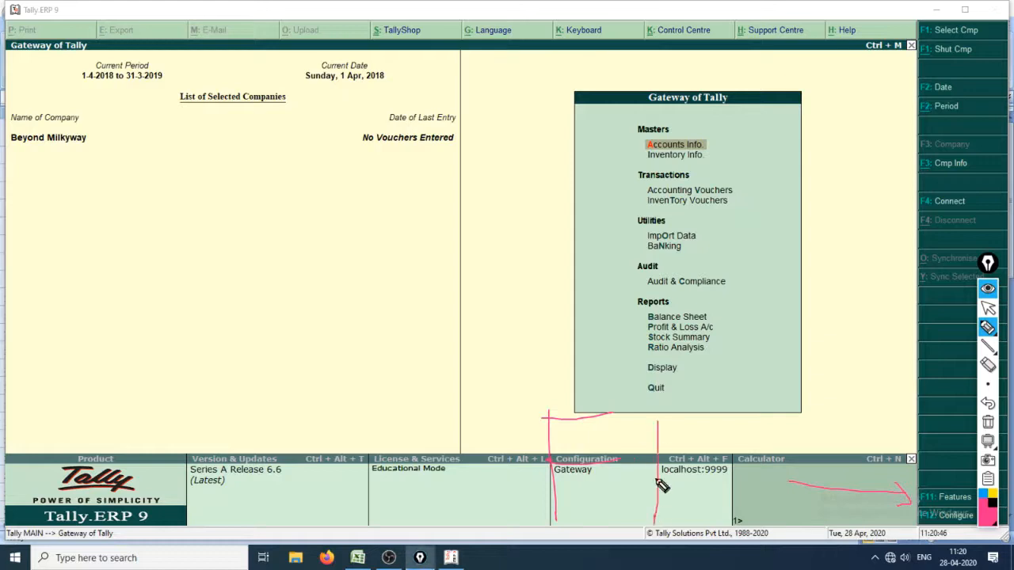
left_click_drag(683, 432, 684, 515)
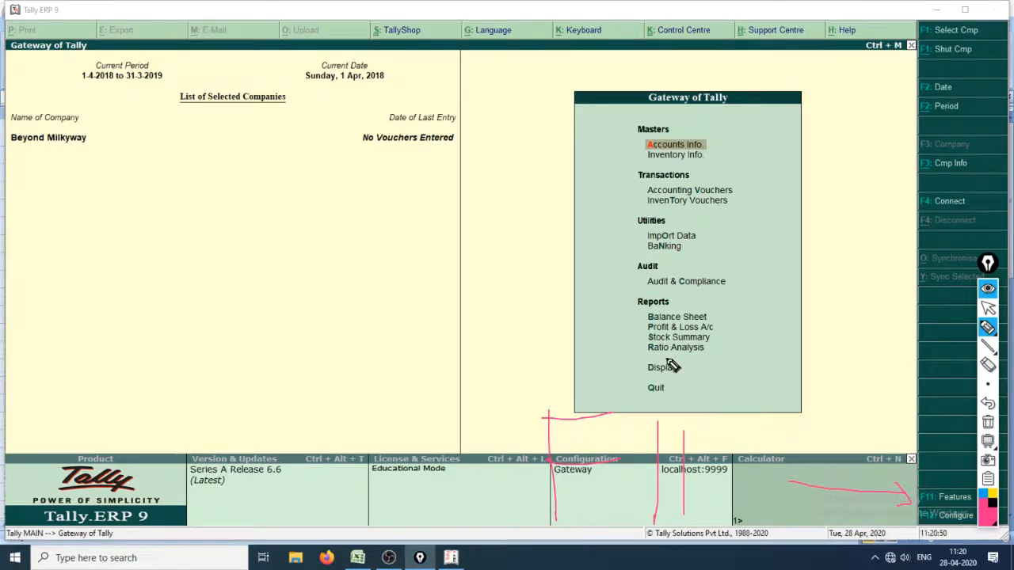
key("ctrl+shift+1")
left_click(733, 420)
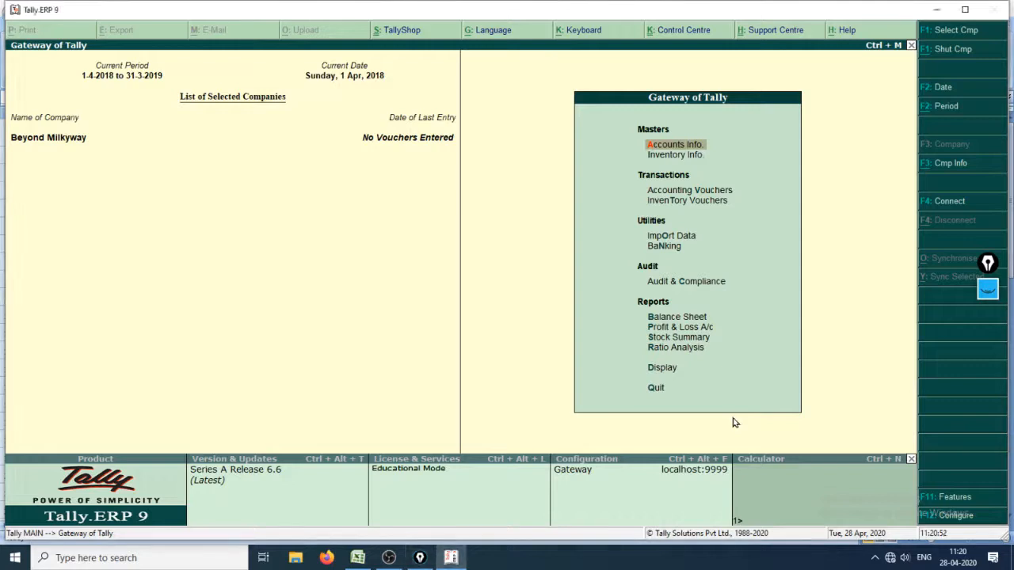
Open Company Features in Tally and check the Inventory Features instruction in row 2 of Excel's Stock sheet
key("F11")
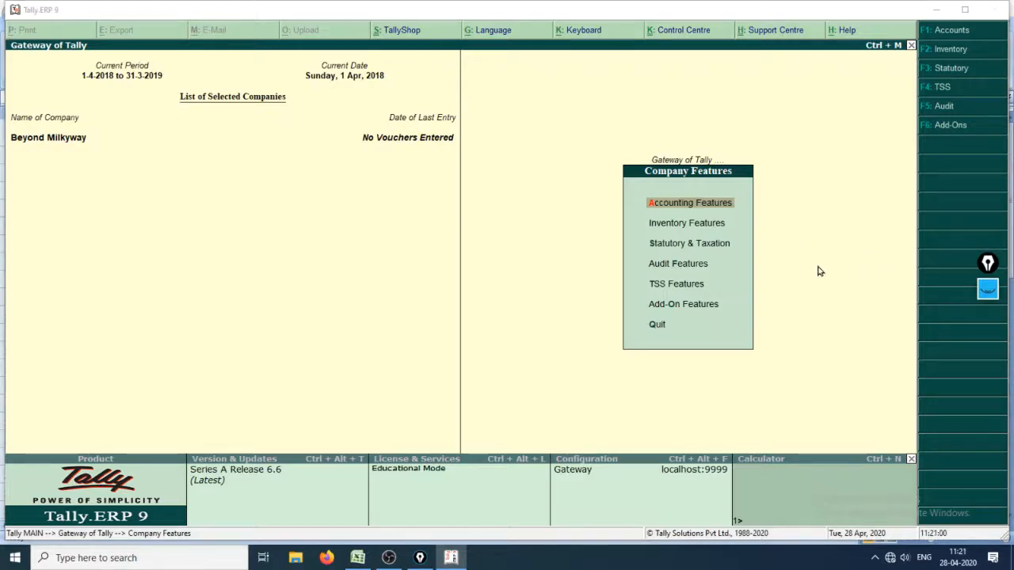
key("alt+Tab")
key("alt+Tab")
key("alt+Tab")
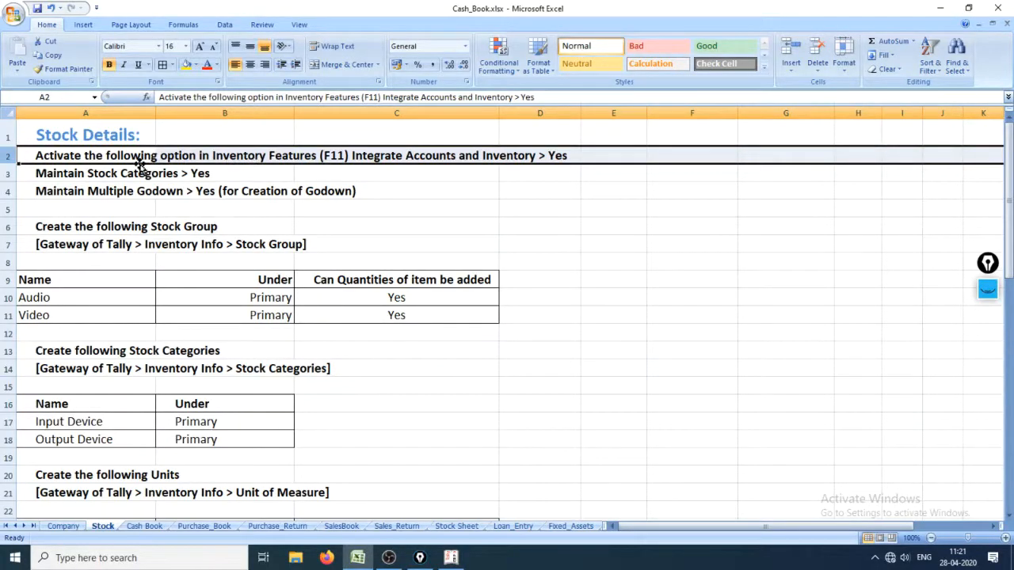
key("alt+Tab")
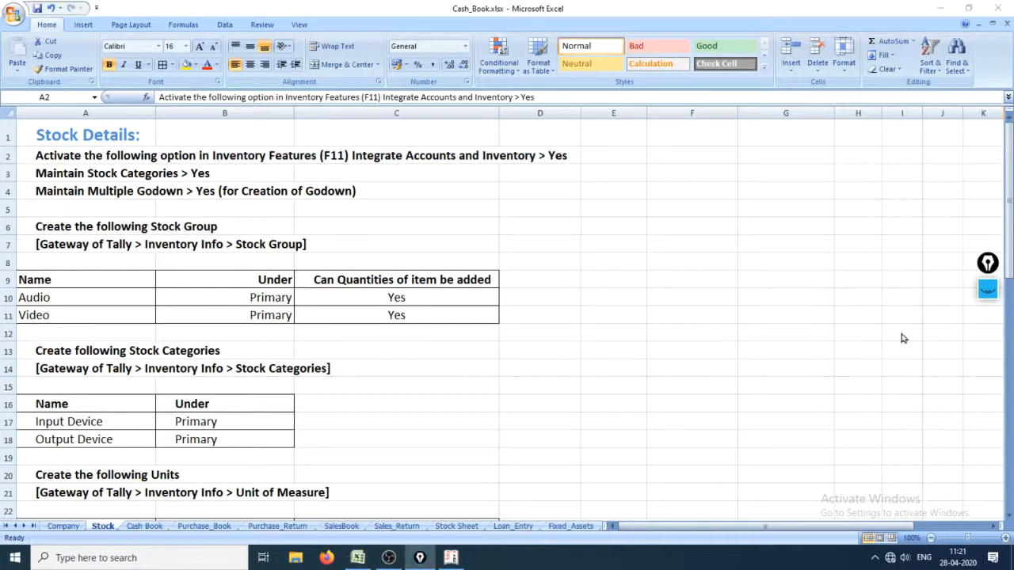
key("alt+Tab")
Circle Inventory Features with the pen, draw an arrow pointing at it, and leave the annotation mode
left_click(987, 290)
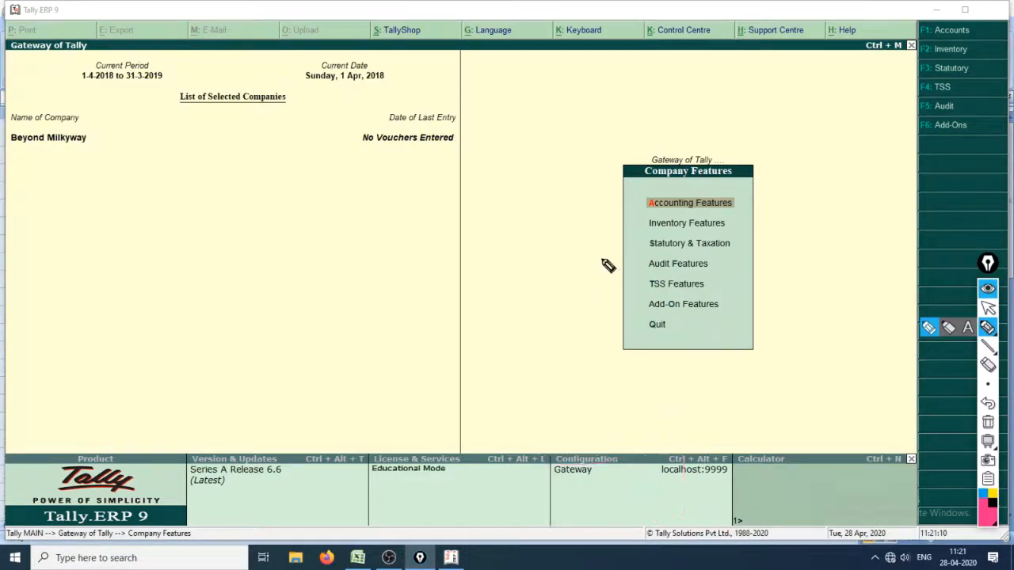
mouse_move(643, 232)
left_mouse_down()
mouse_move(708, 240)
mouse_move(722, 228)
mouse_move(642, 222)
mouse_move(657, 238)
left_mouse_up()
left_click_drag(519, 234, 638, 227)
left_click_drag(638, 229, 593, 263)
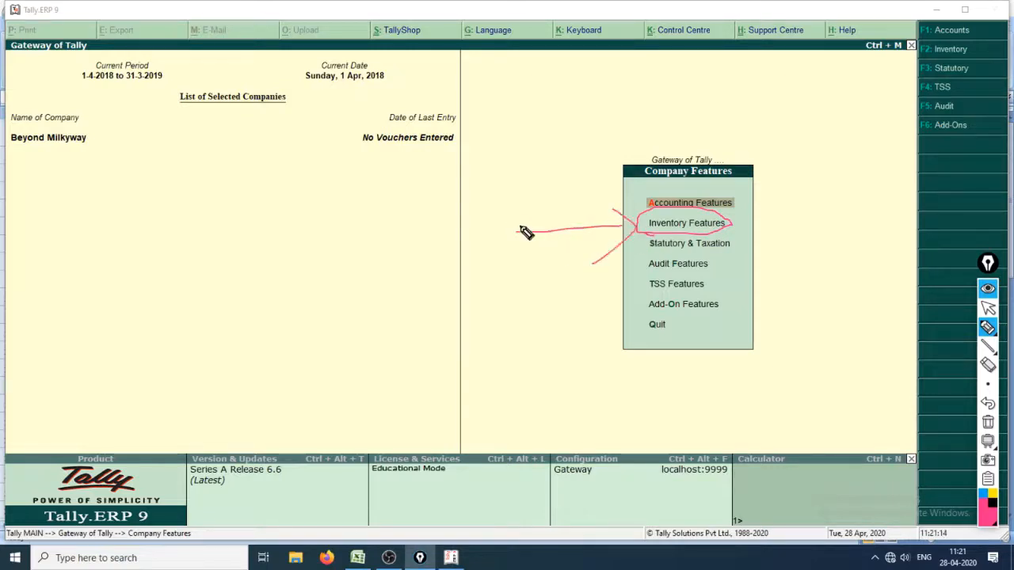
mouse_move(469, 223)
left_mouse_down()
mouse_move(507, 217)
mouse_move(491, 258)
mouse_move(523, 251)
left_mouse_up()
key("Escape")
Open Inventory Features, check the integration requirement in the Stock sheet, and keep Integrate accounts and inventory at Yes and zero-valued transactions at No
left_click(661, 225)
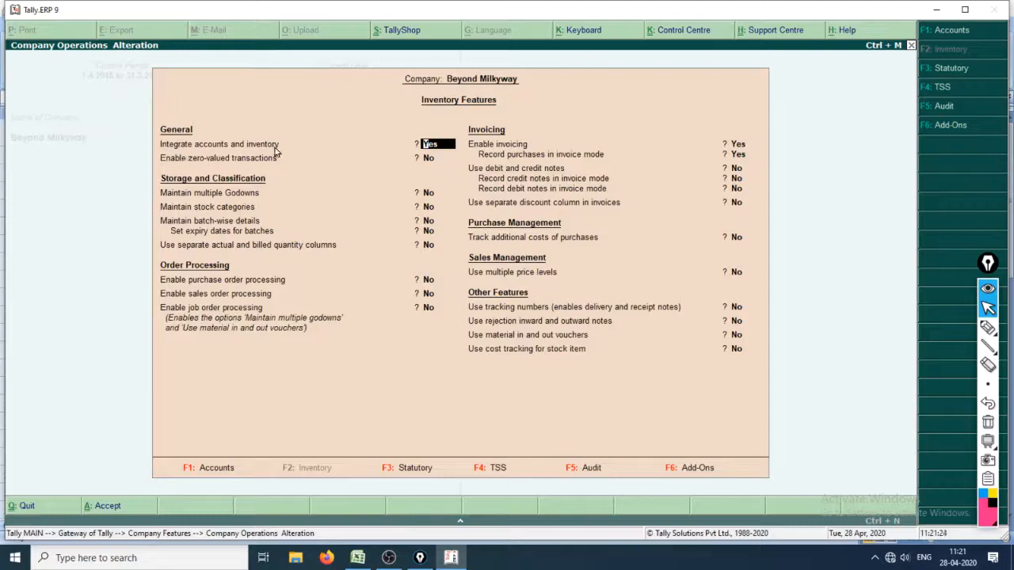
key("alt+Tab")
key("alt+Tab")
key("alt+Tab")
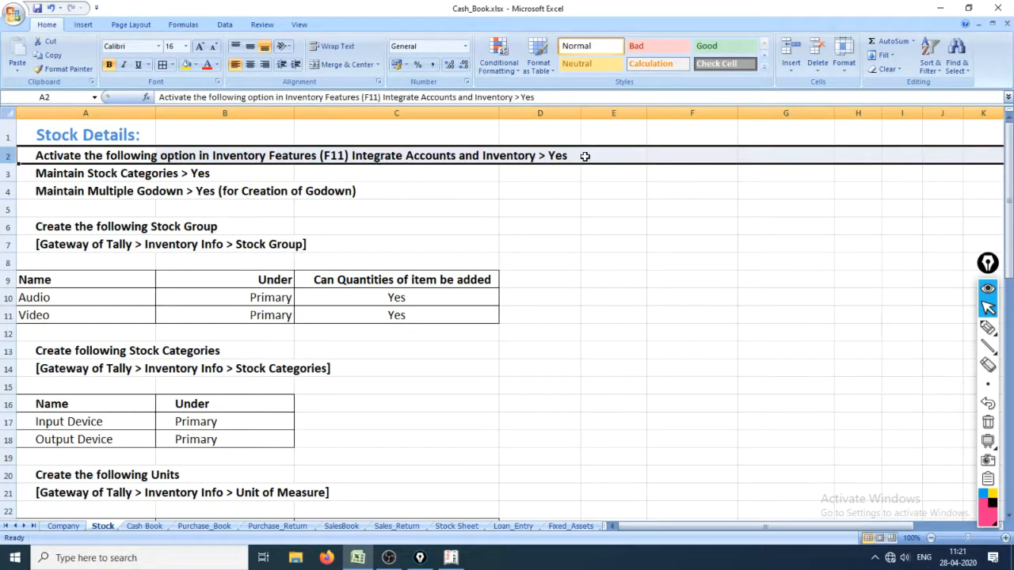
key("alt+Tab")
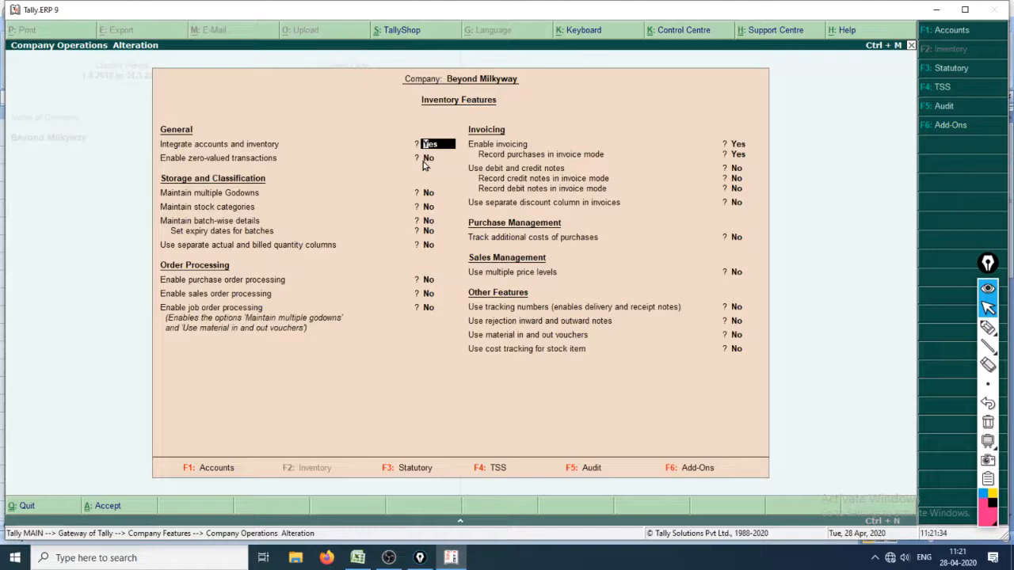
key("Return")
key("Return")
Read the stock category and multiple godown requirements in rows 3 and 4 of Excel's Stock sheet
key("alt+Tab")
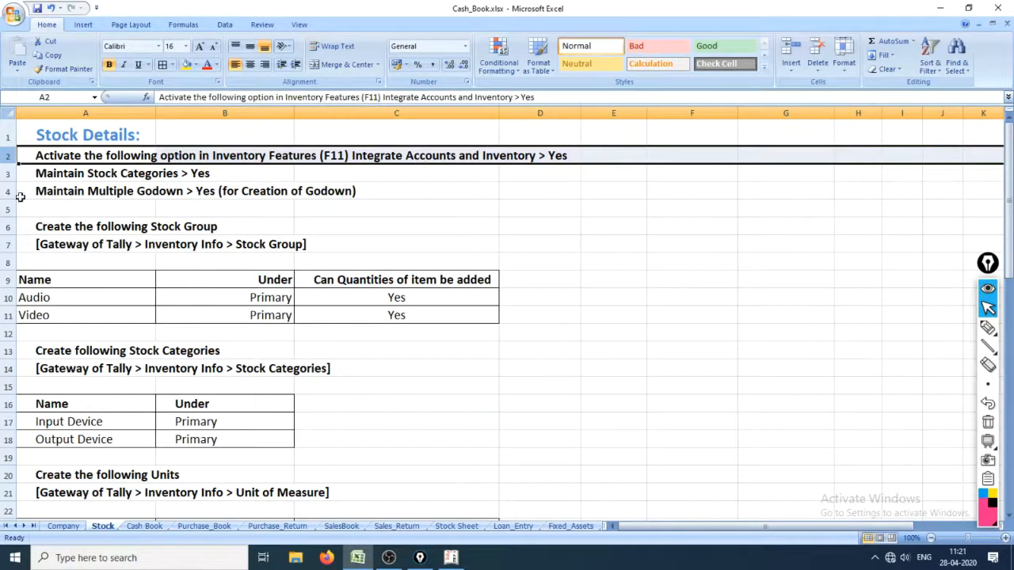
left_click(77, 173)
left_click(77, 191)
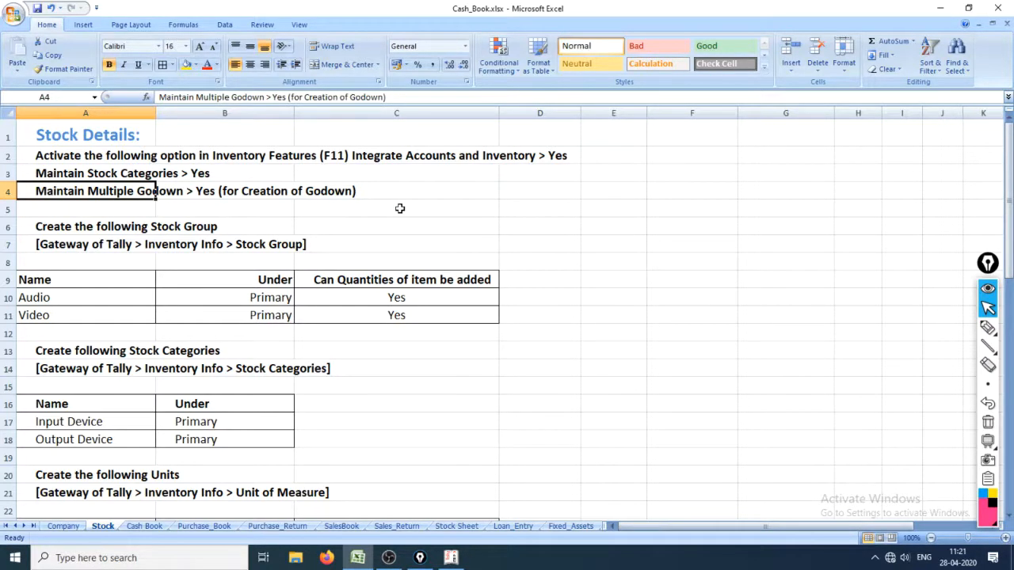
key("alt+Tab")
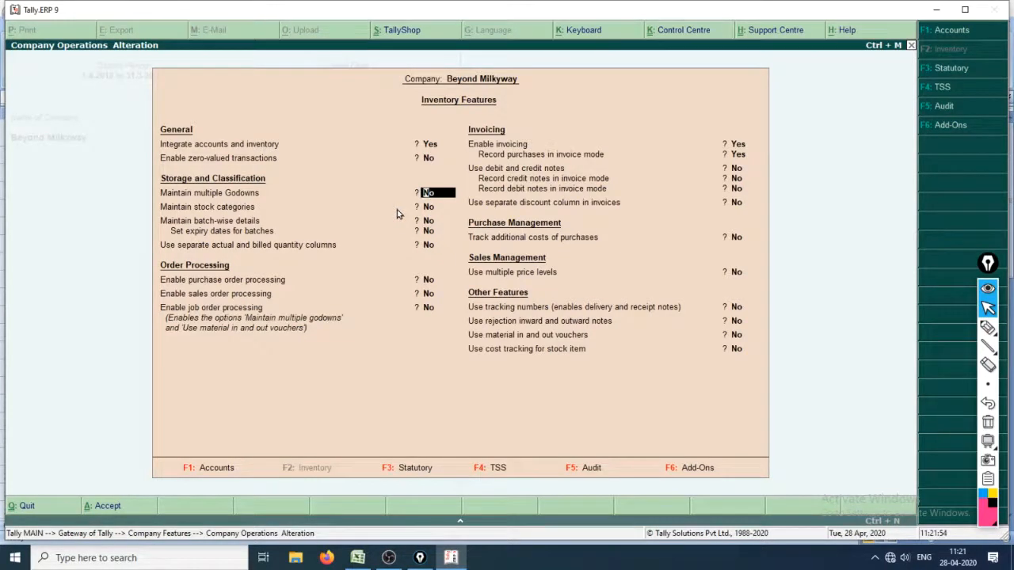
Add the large on-screen text annotation "Hit Y for Yes" below the Inventory Features options with the pen overlay's text tool
mouse_move(989, 329)
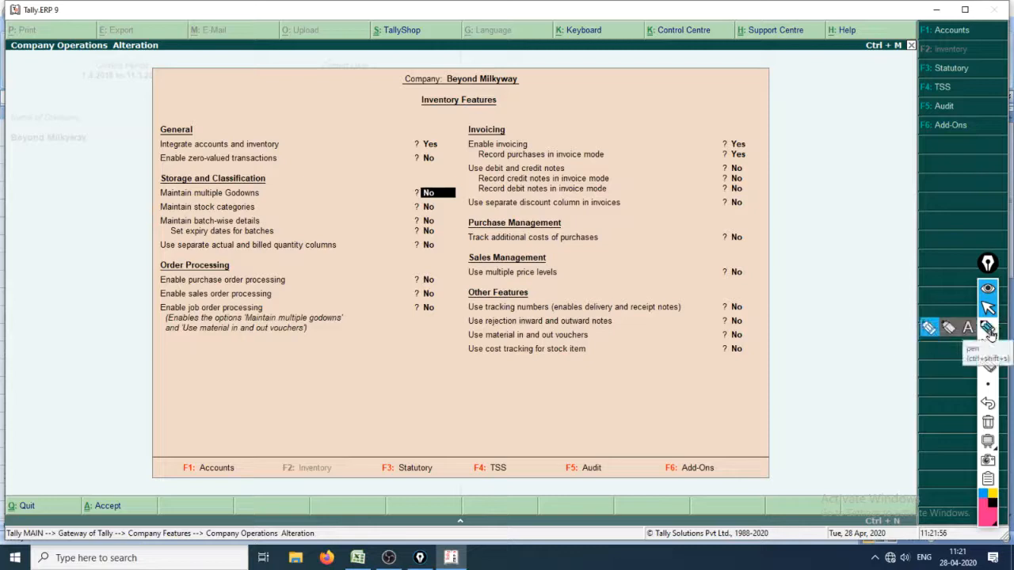
left_click(968, 328)
left_click(985, 368)
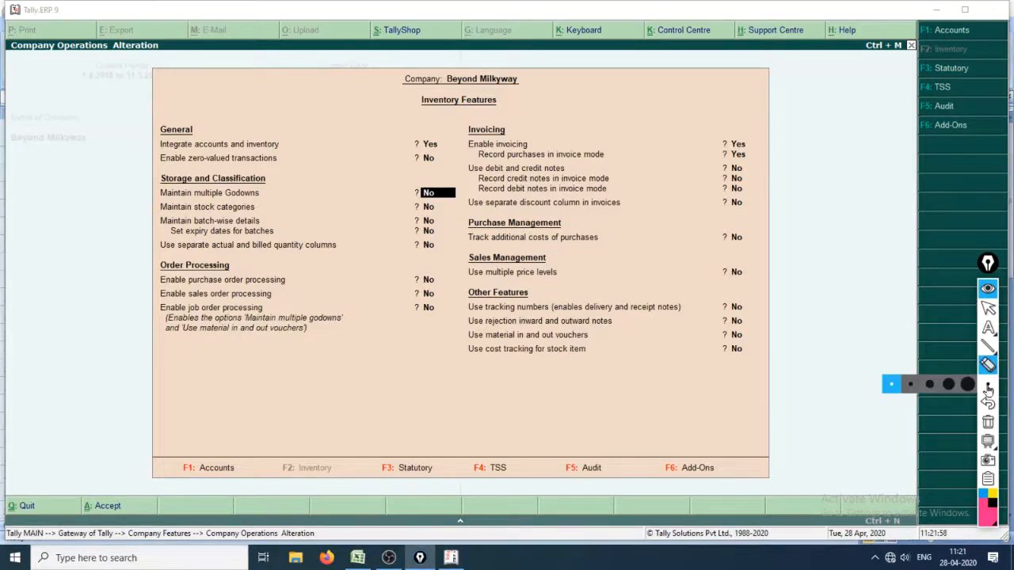
left_click(967, 384)
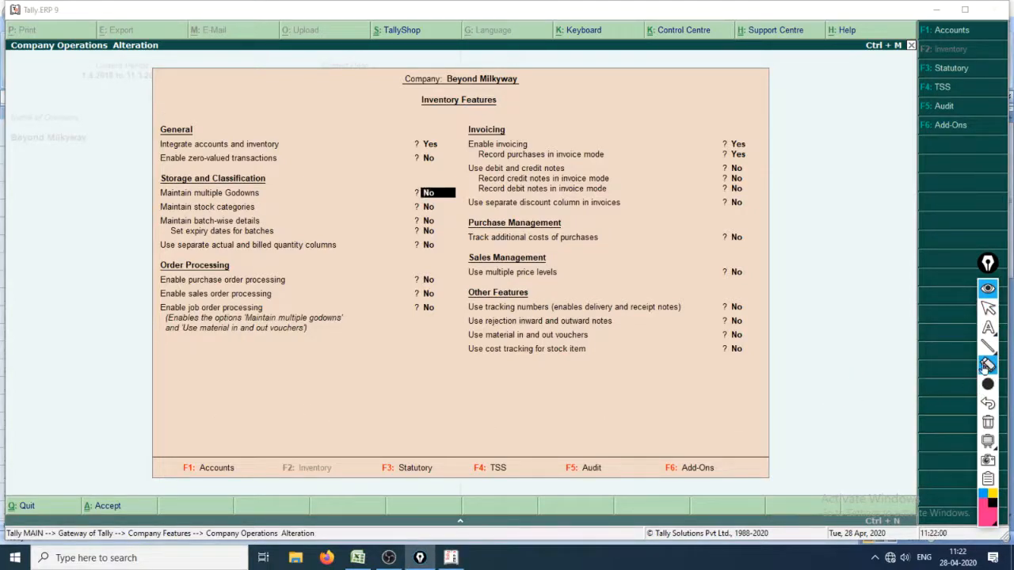
left_click(968, 328)
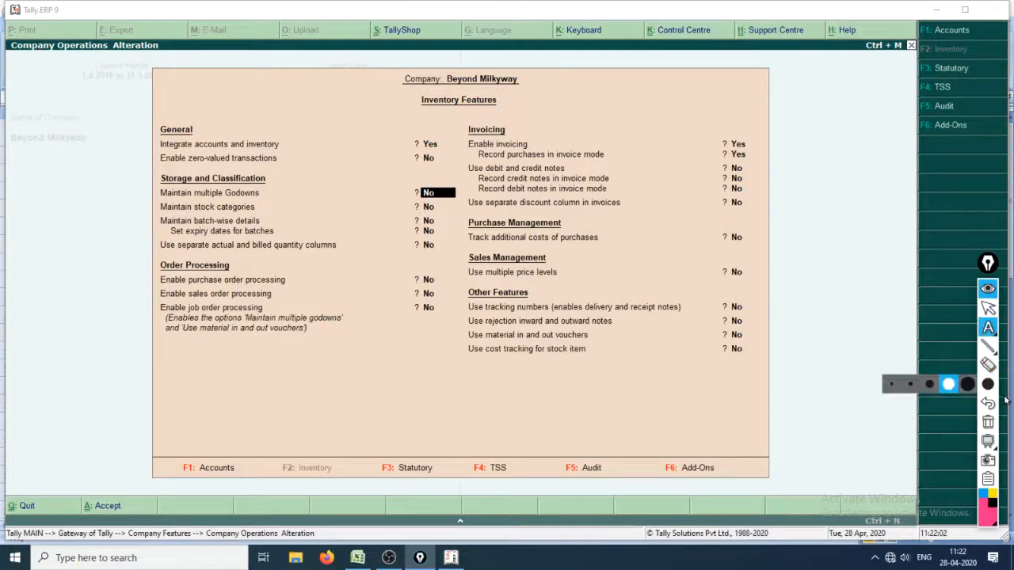
left_click(396, 418)
type("Hi")
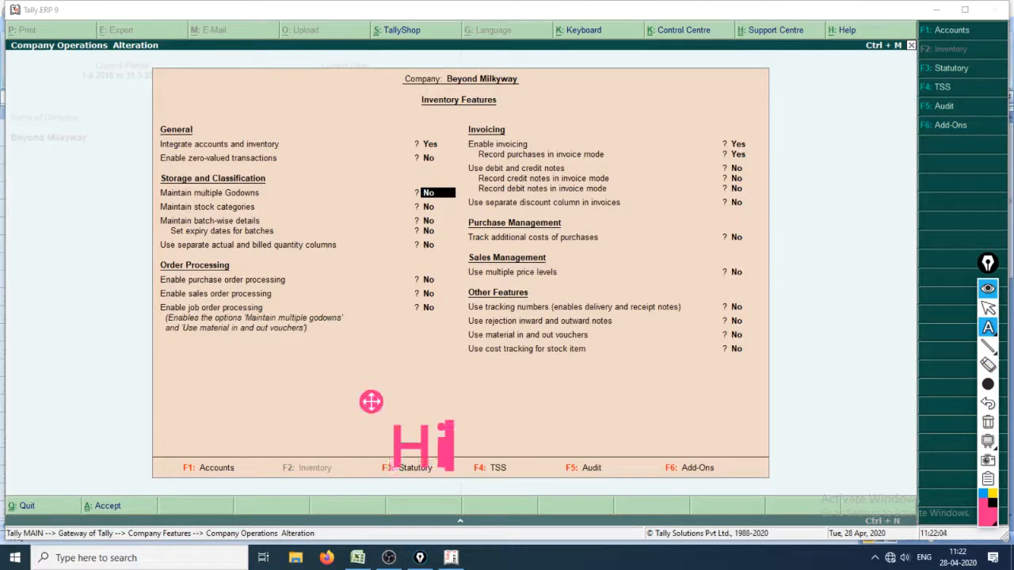
type("t Y f")
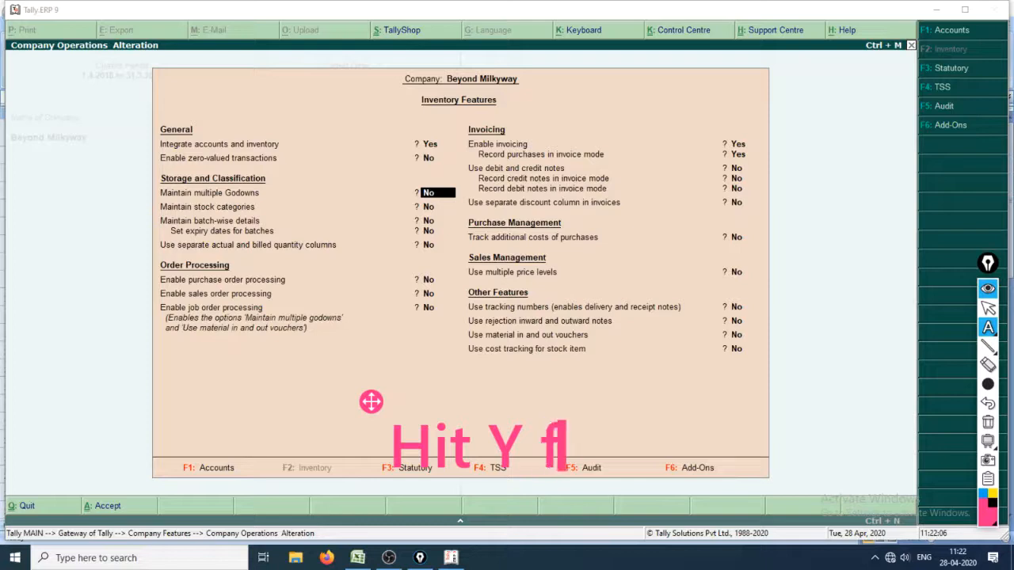
type("or Yes")
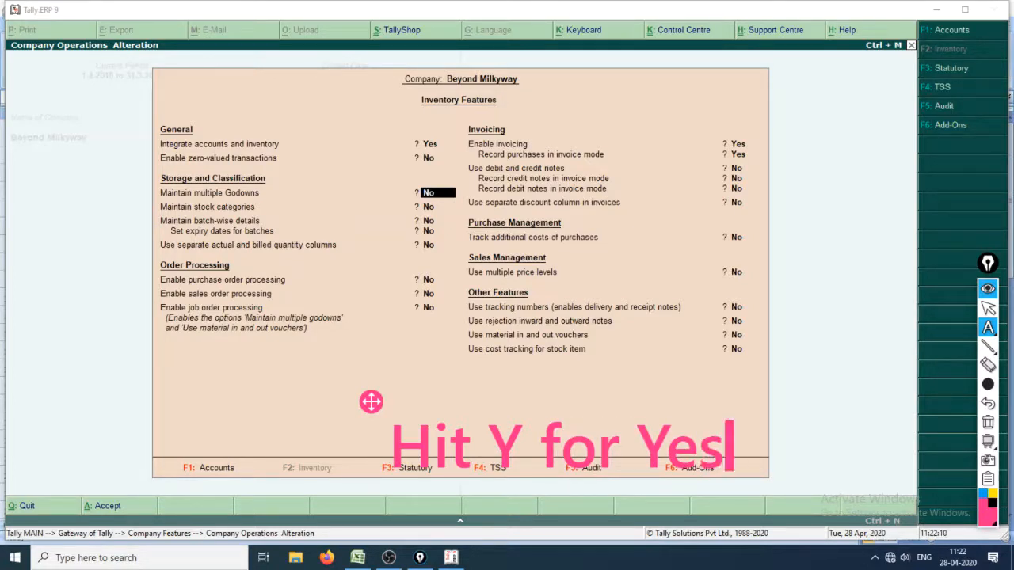
key("Escape")
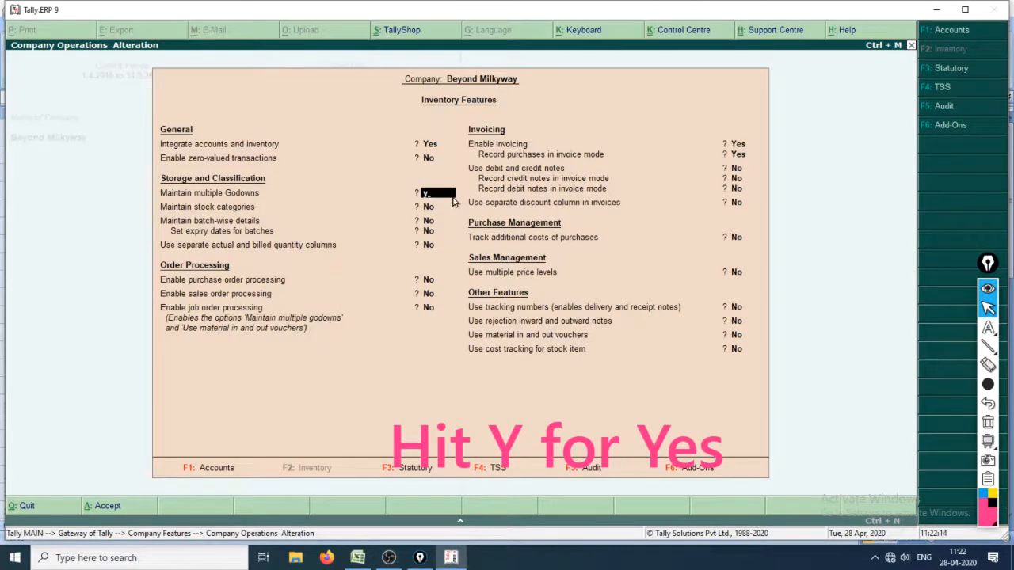
Set both Maintain multiple Godowns and Maintain stock categories to Yes in the company's Inventory Features
key("Return")
key("Return")
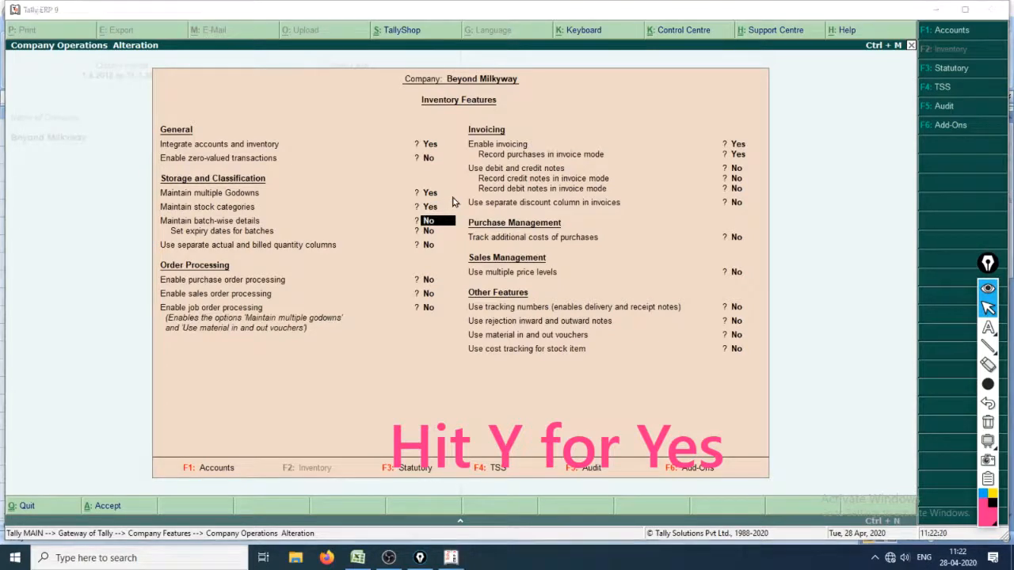
Recheck the feature requirements in Excel's Stock sheet, and save the Inventory Features in Tally with all remaining options left as they are
key("alt+Tab")
key("Tab")
key("Tab")
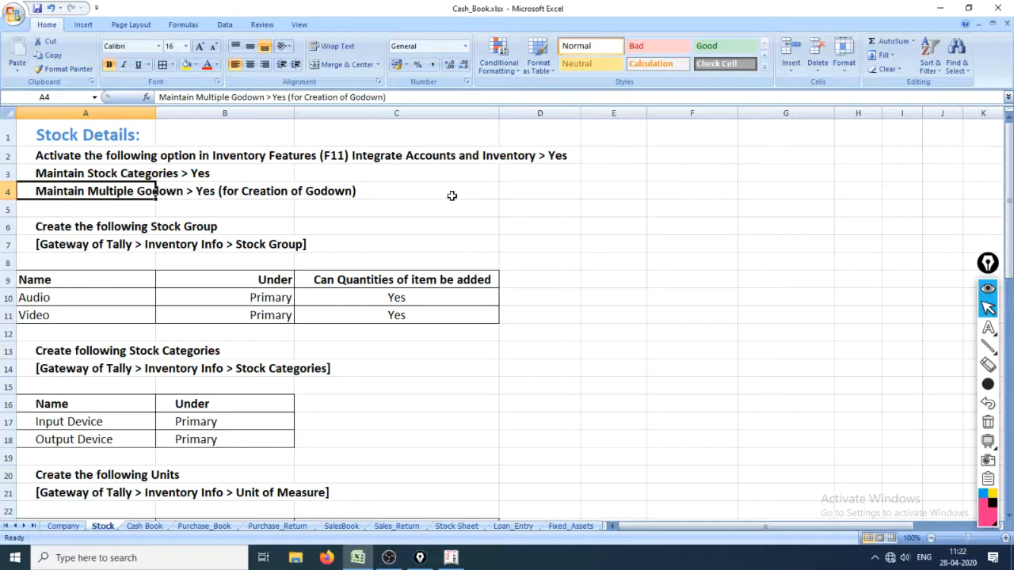
key("alt+Tab")
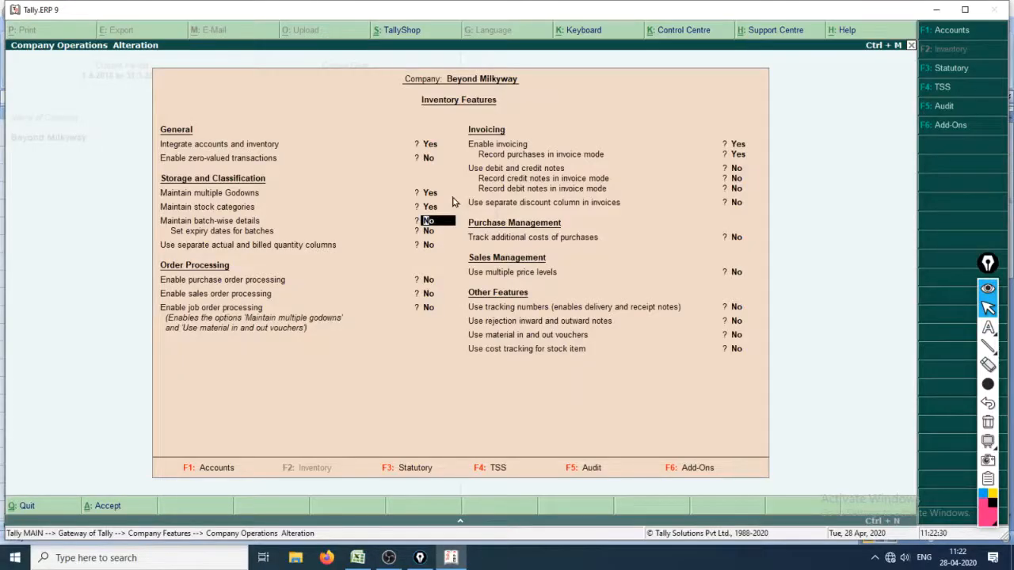
key("Return")
key("Return")
key("Return")
key("Return")
key("Return")
key("Return")
key("Return")
key("Return")
key("Return")
key("Return")
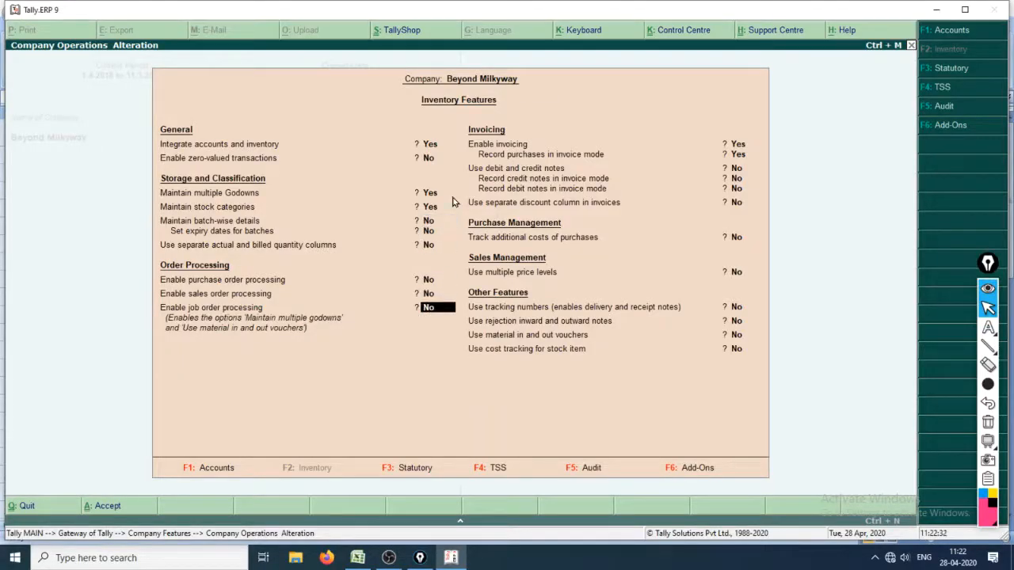
key("Return")
key("Return")
key("Return")
key("Return")
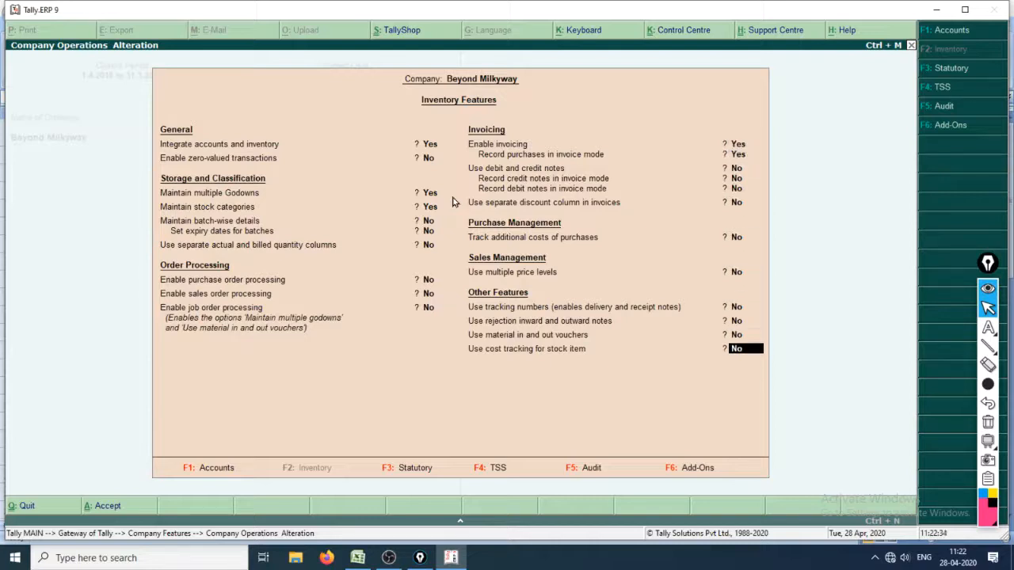
key("Return")
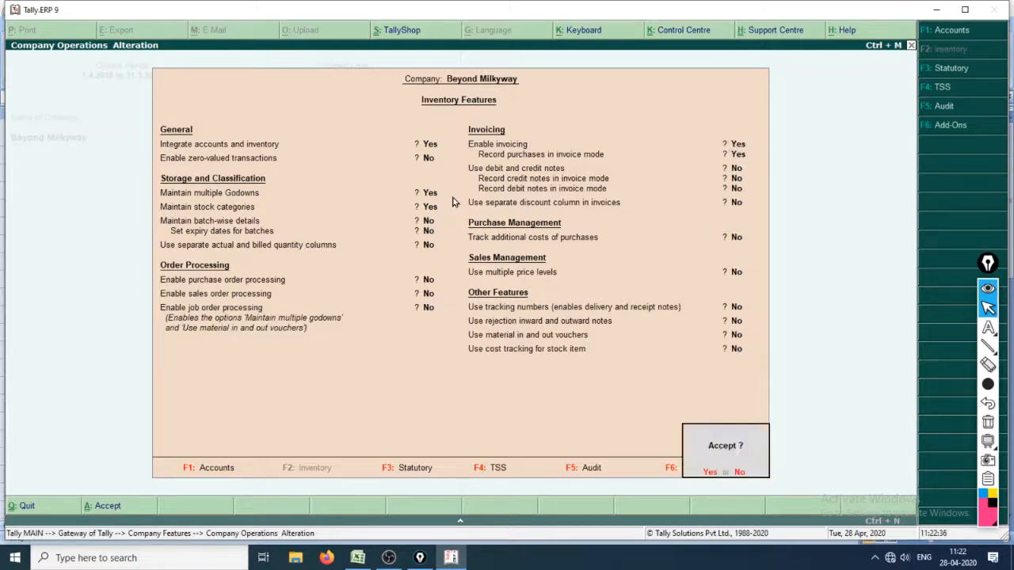
key("Return")
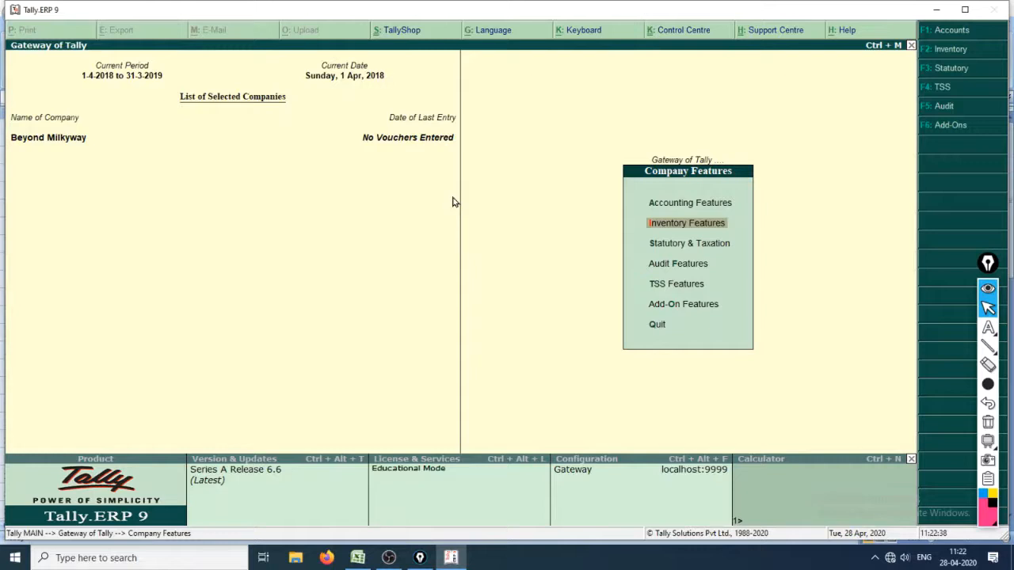
key("Escape")
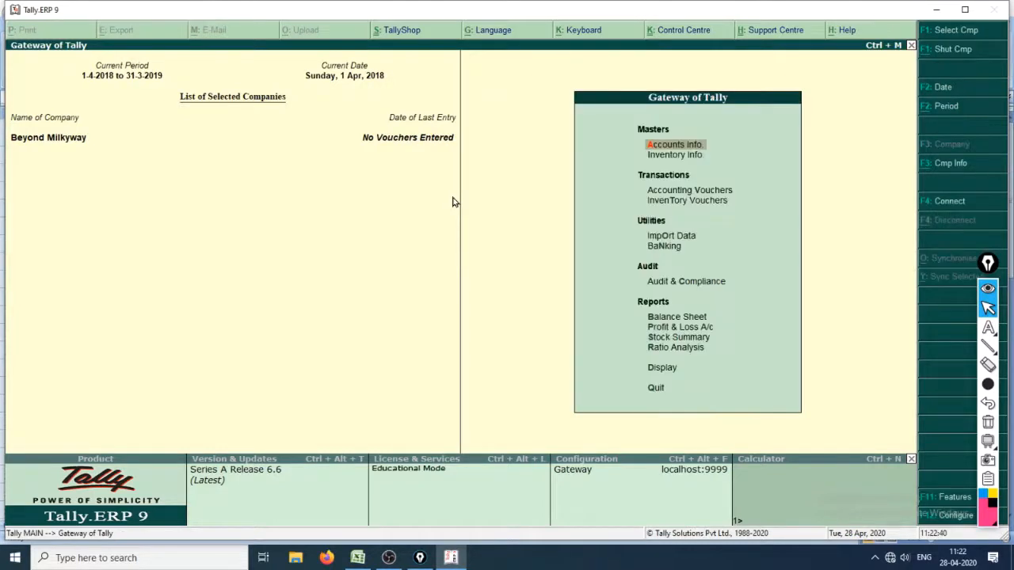
Read the stock group creation instruction and its navigation path in rows 6 and 7 of Excel's Stock sheet
key("alt+Tab")
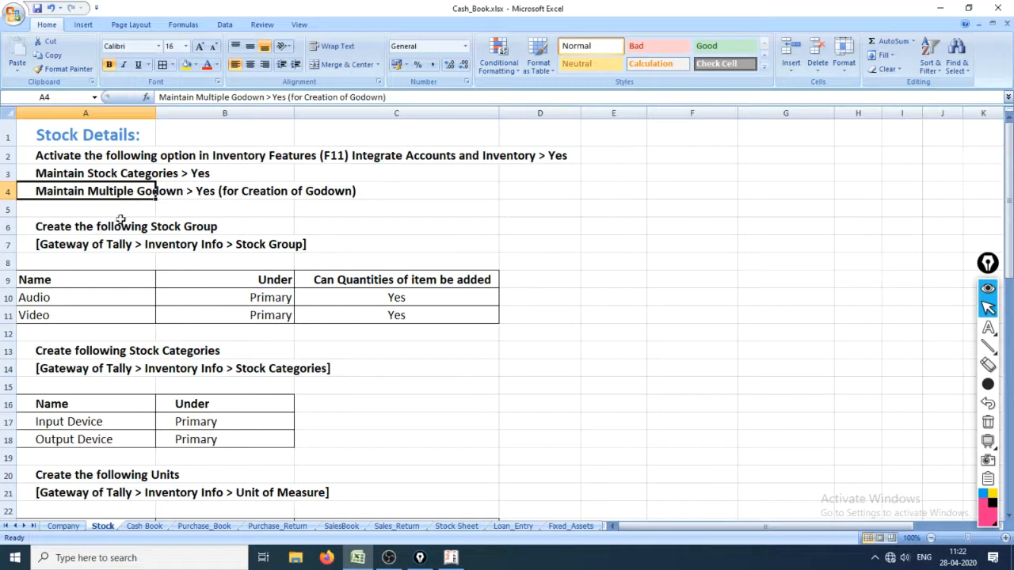
left_click(91, 230)
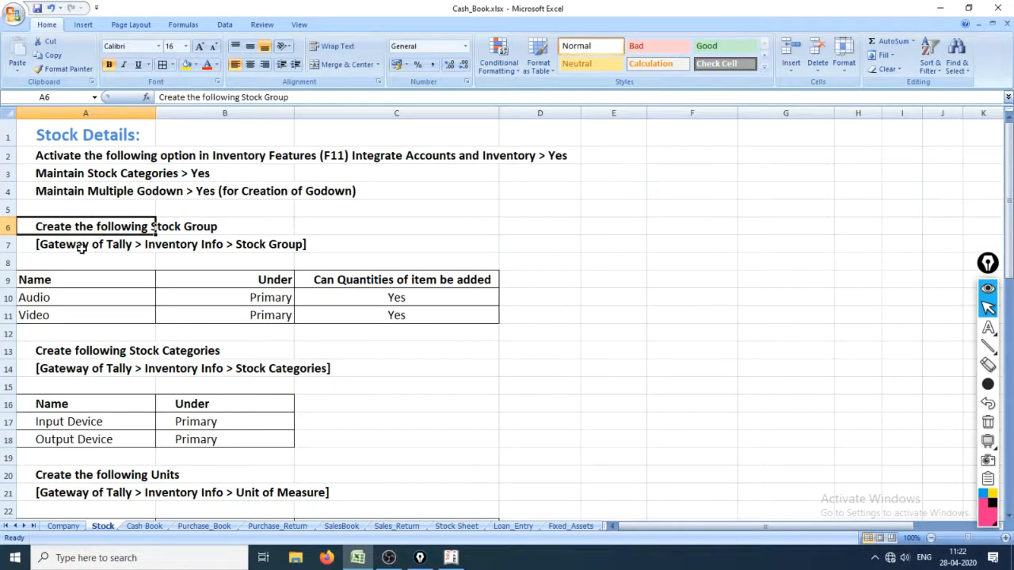
left_click(81, 248)
left_click(89, 230)
left_click(107, 247)
left_click(103, 227)
key("alt+Tab")
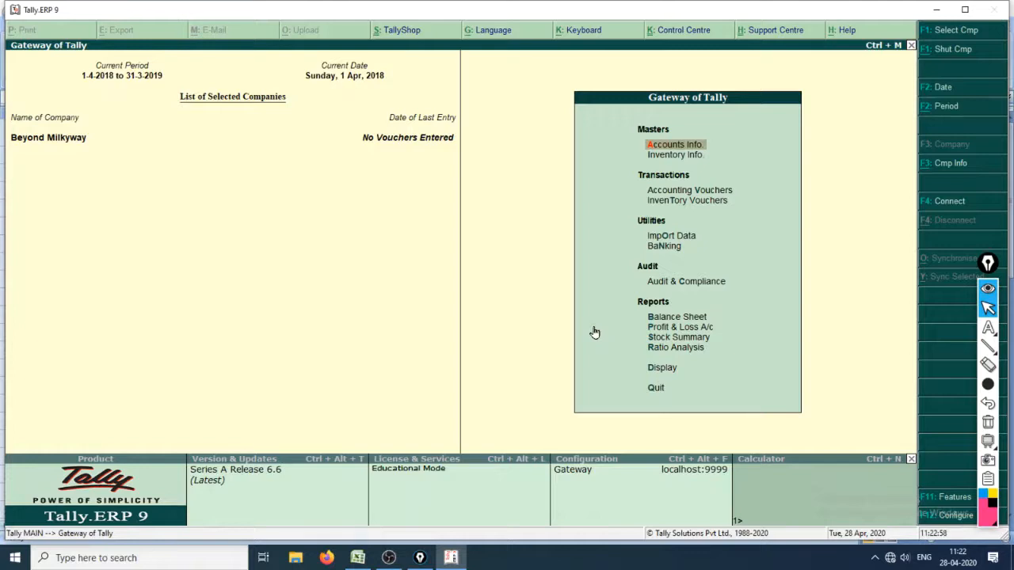
Circle Inventory Info. in Tally's Gateway menu and draw a large letter I beside it with the pen overlay, and clear the markings
mouse_move(989, 329)
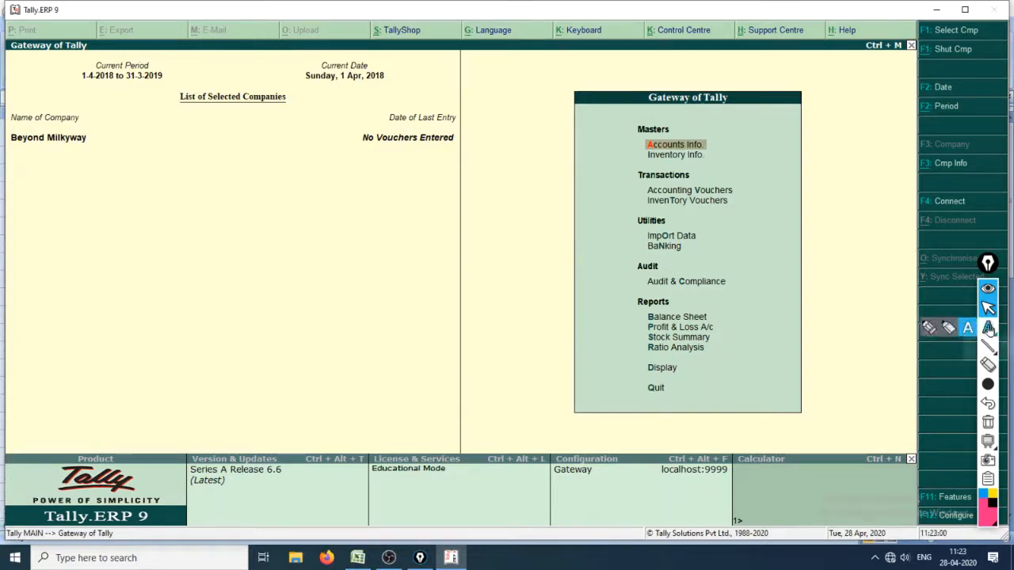
left_click(933, 328)
mouse_move(989, 388)
left_click(912, 383)
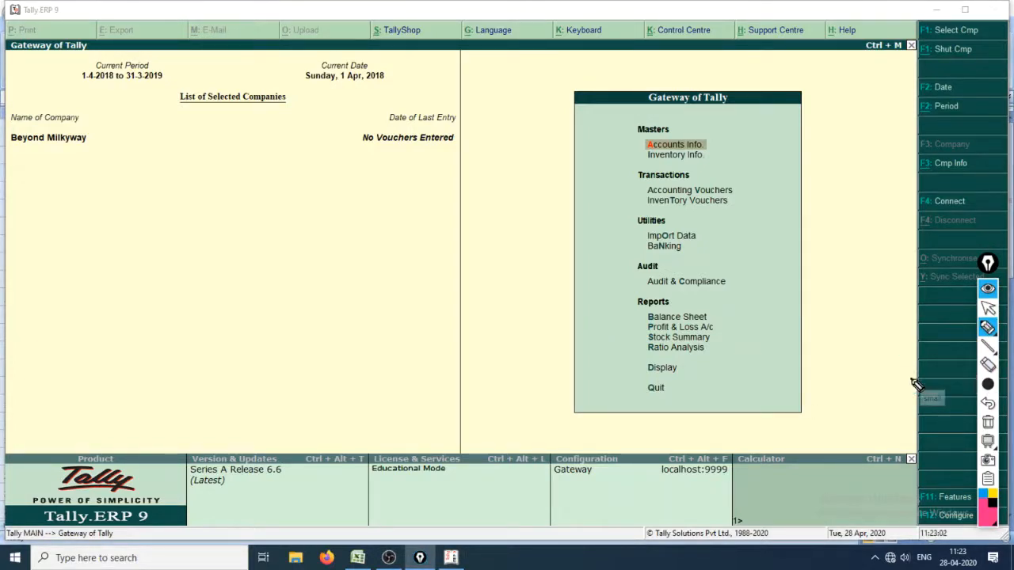
mouse_move(651, 160)
left_mouse_down()
mouse_move(715, 161)
mouse_move(699, 150)
mouse_move(651, 164)
left_mouse_up()
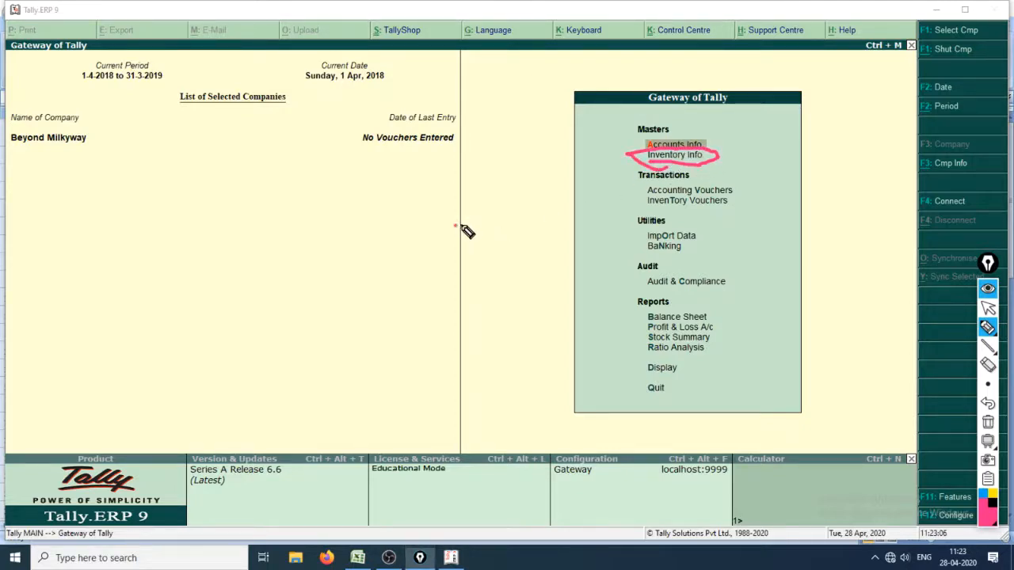
mouse_move(458, 225)
left_mouse_down()
mouse_move(576, 202)
mouse_move(597, 273)
left_mouse_up()
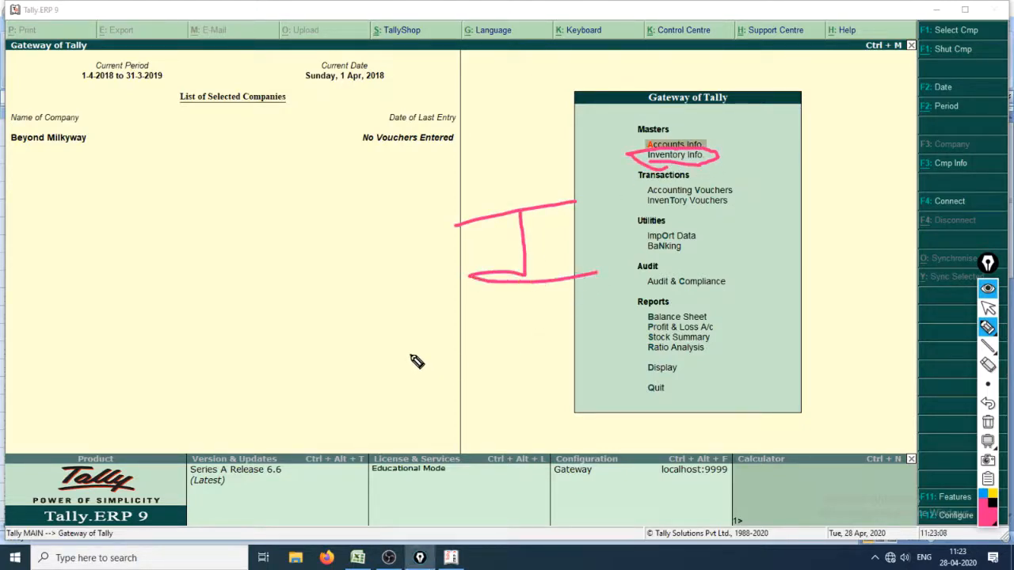
key("ctrl+shift+7")
key("ctrl+shift+2")
left_click(584, 180)
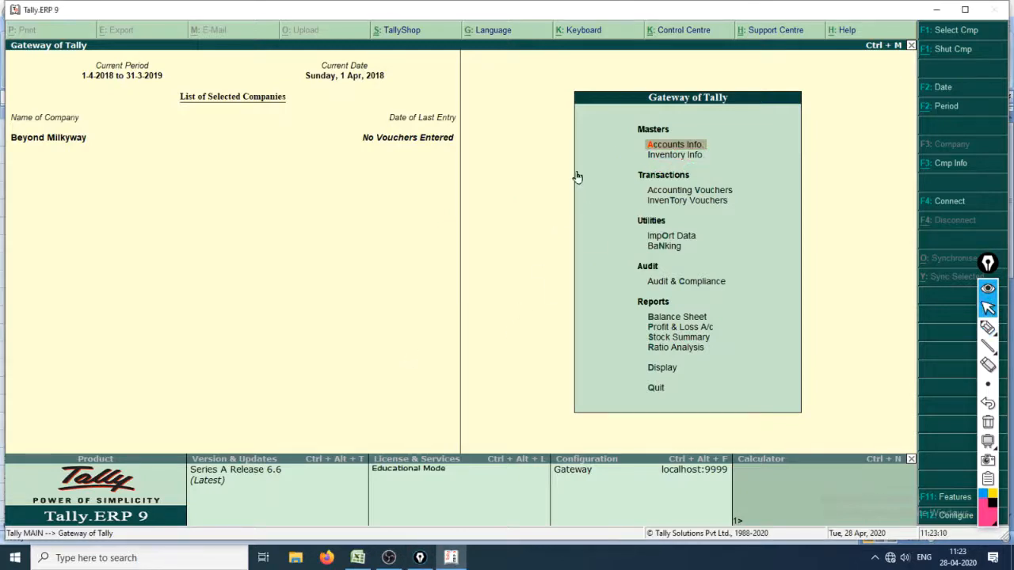
Open Inventory Info. and temporarily mark Stock Groups with a circle, arrows and the letter G using the pen overlay
key("i")
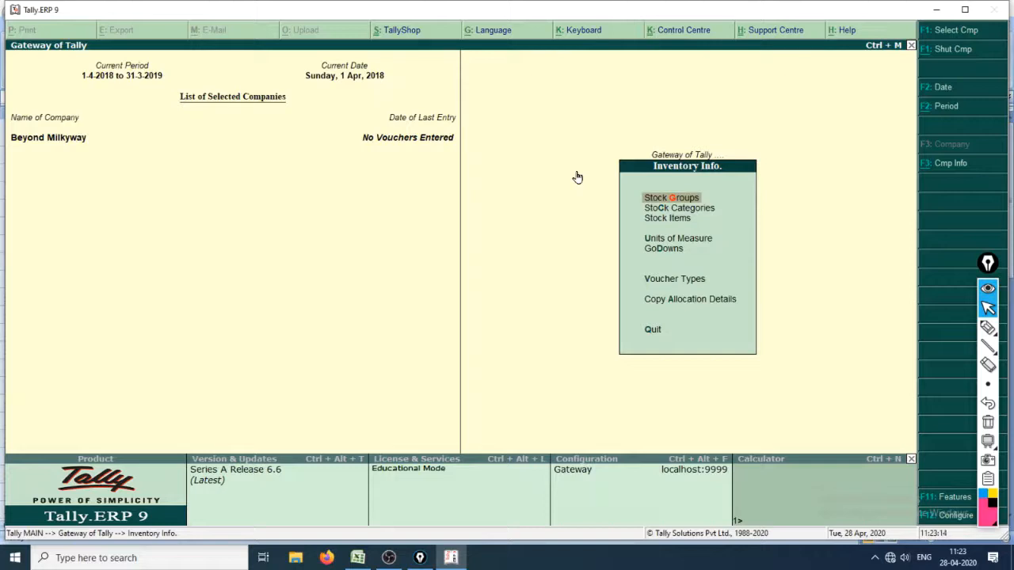
mouse_move(988, 328)
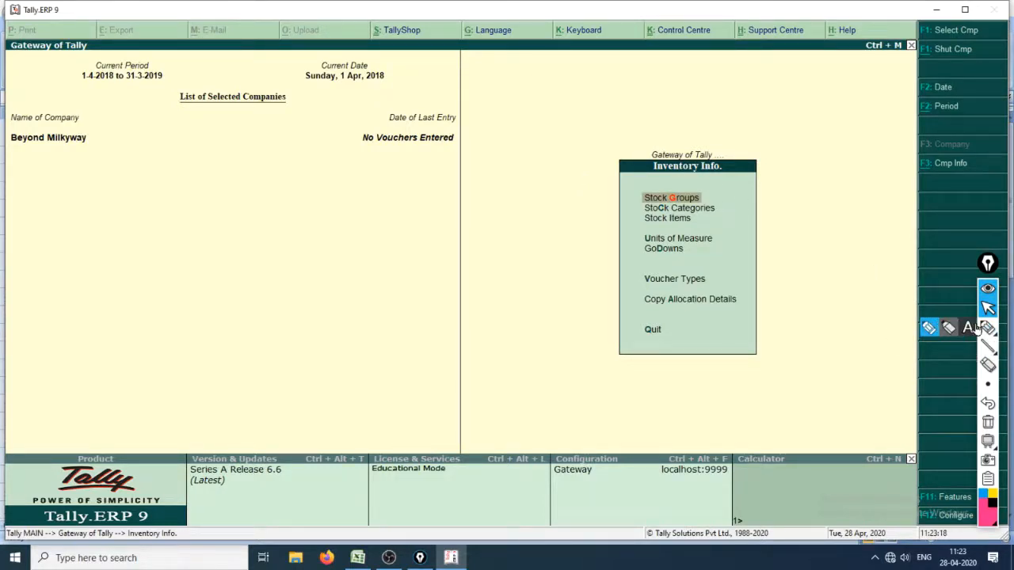
key("ctrl+shift+a")
left_click_drag(719, 195, 775, 188)
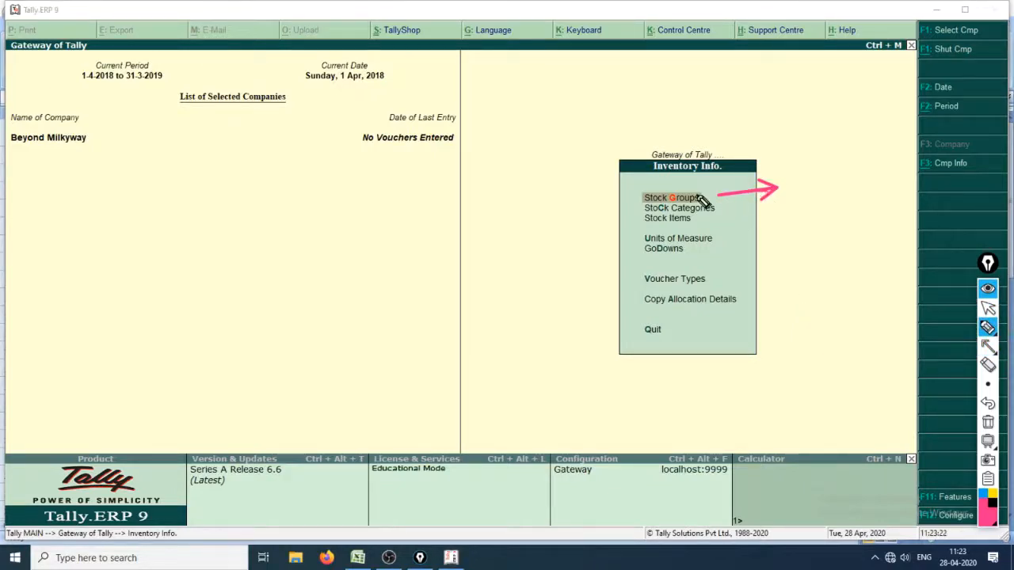
left_click_drag(697, 197, 784, 193)
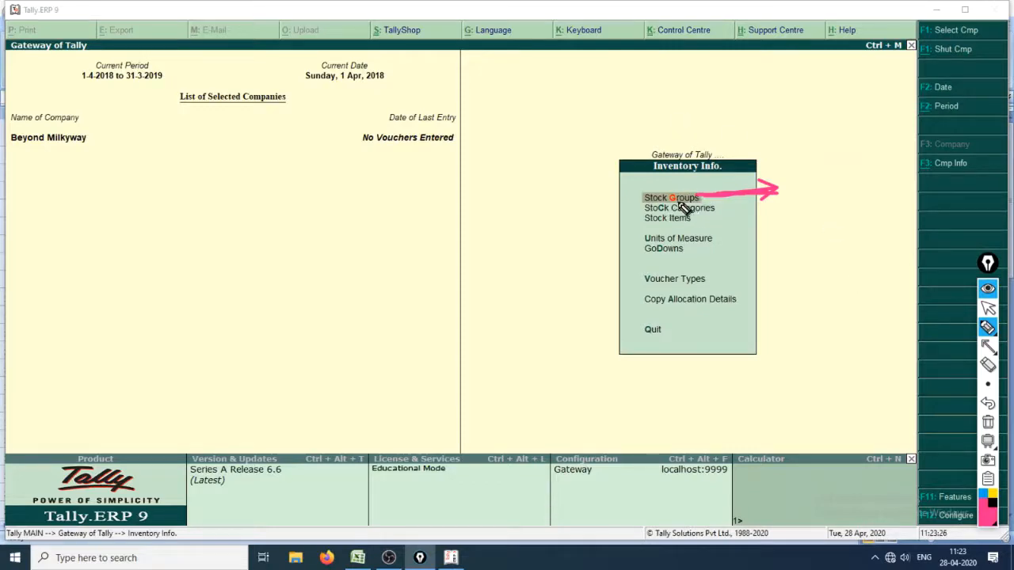
mouse_move(694, 190)
left_mouse_down()
mouse_move(640, 191)
mouse_move(689, 212)
left_mouse_up()
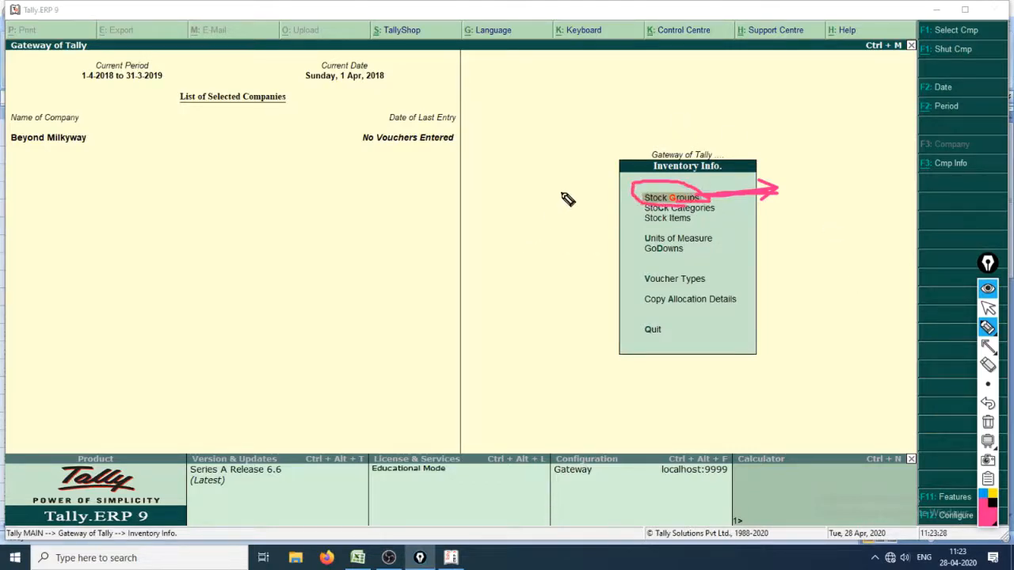
mouse_move(566, 195)
left_mouse_down()
mouse_move(536, 238)
mouse_move(593, 227)
mouse_move(593, 239)
left_mouse_up()
left_click_drag(587, 205, 632, 205)
mouse_move(614, 187)
left_mouse_down()
mouse_move(635, 200)
mouse_move(622, 223)
left_mouse_up()
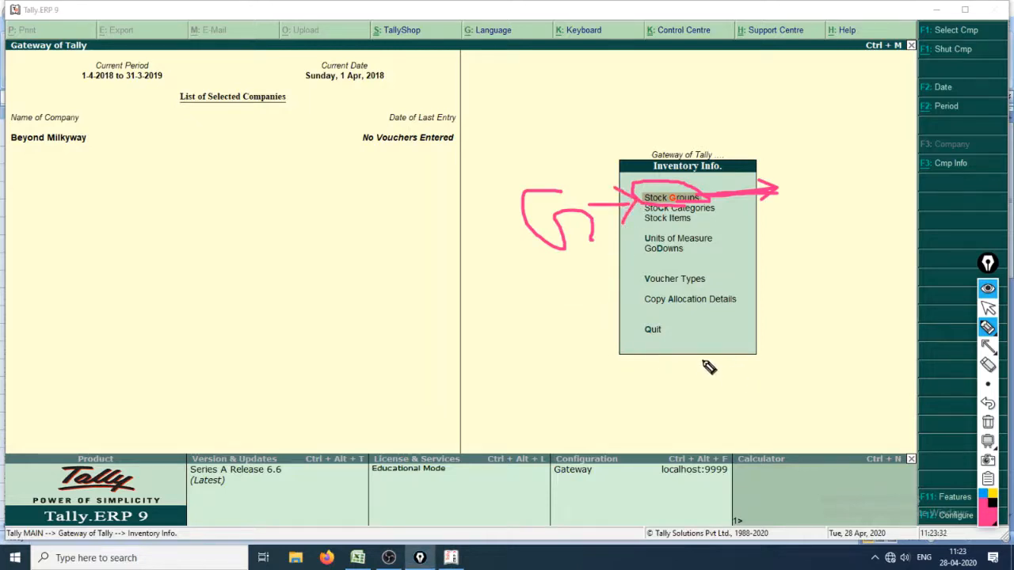
key("Escape")
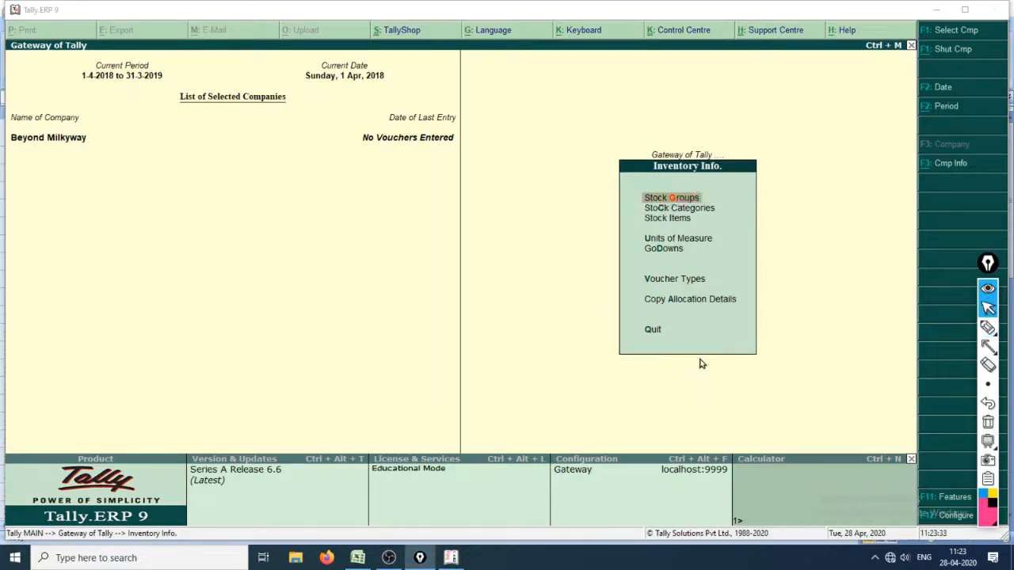
Open the creation form for a single stock group under Stock Groups
left_click(686, 198)
key("Return")
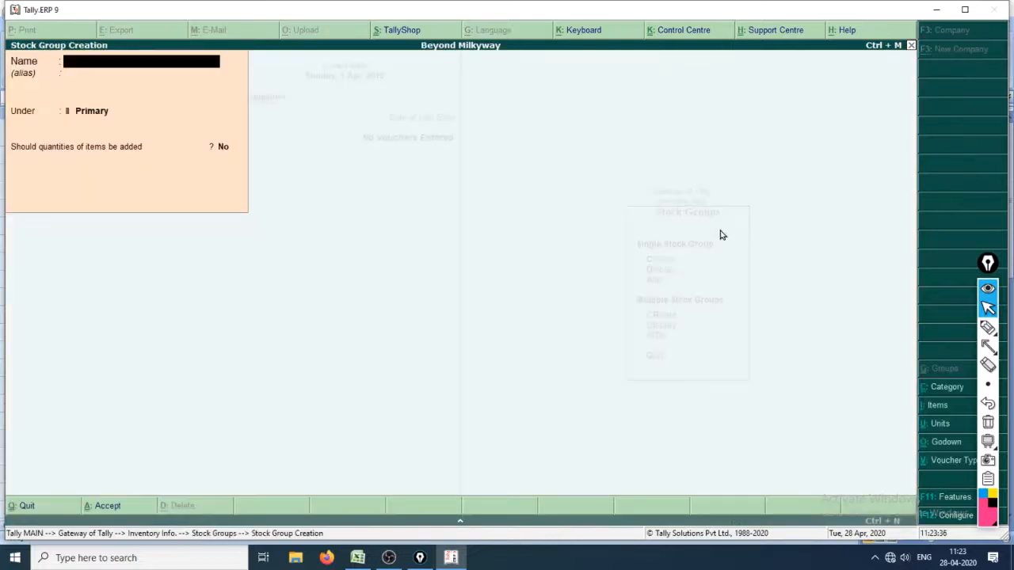
key("Escape")
key("Return")
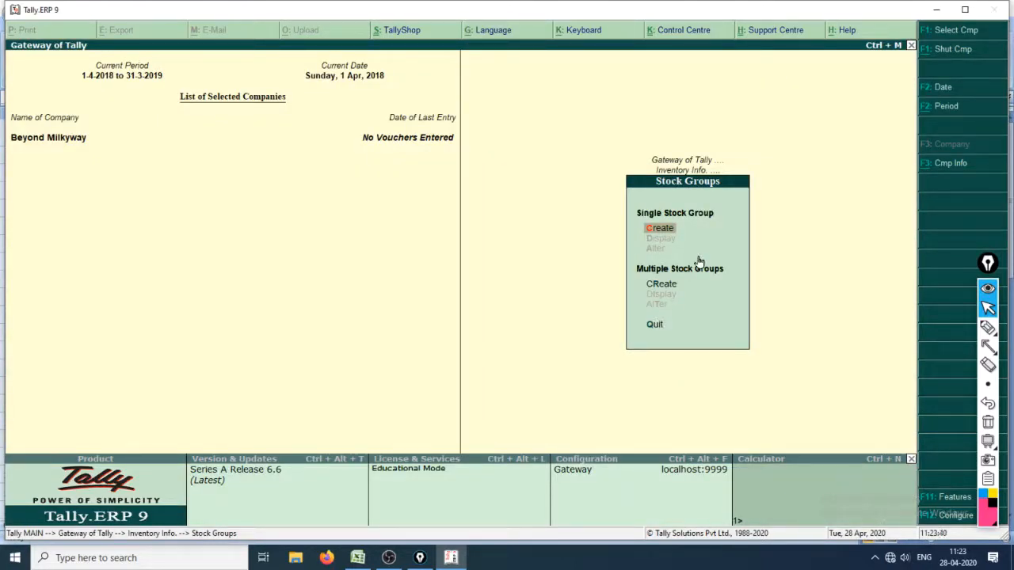
key("Return")
Read the name, parent group and quantity setting of the stock groups in rows 10 and 11 of Excel's Stock sheet
key("alt+Tab")
key("alt+Tab")
key("alt+Tab")
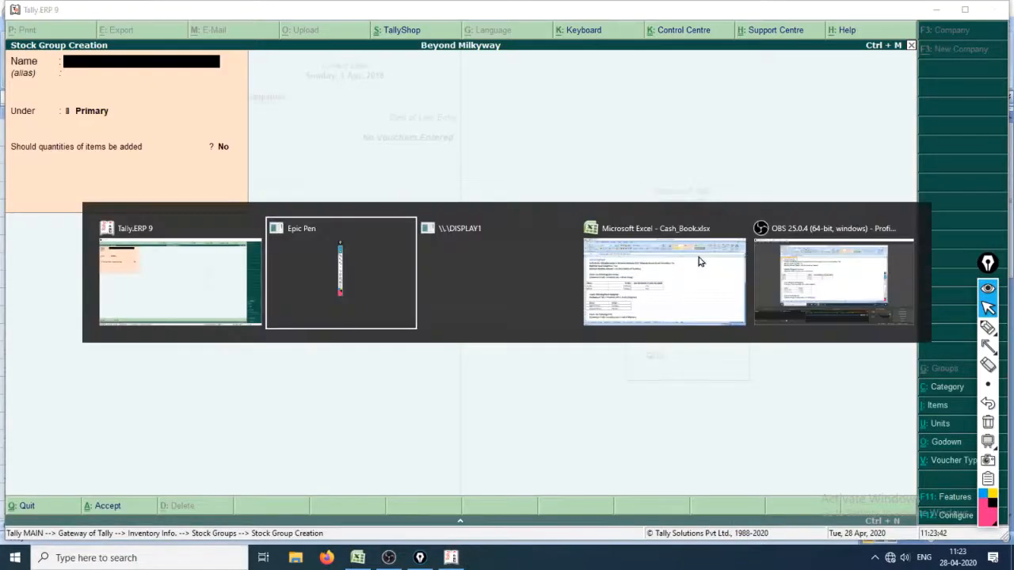
key("Down")
key("Down")
key("Down")
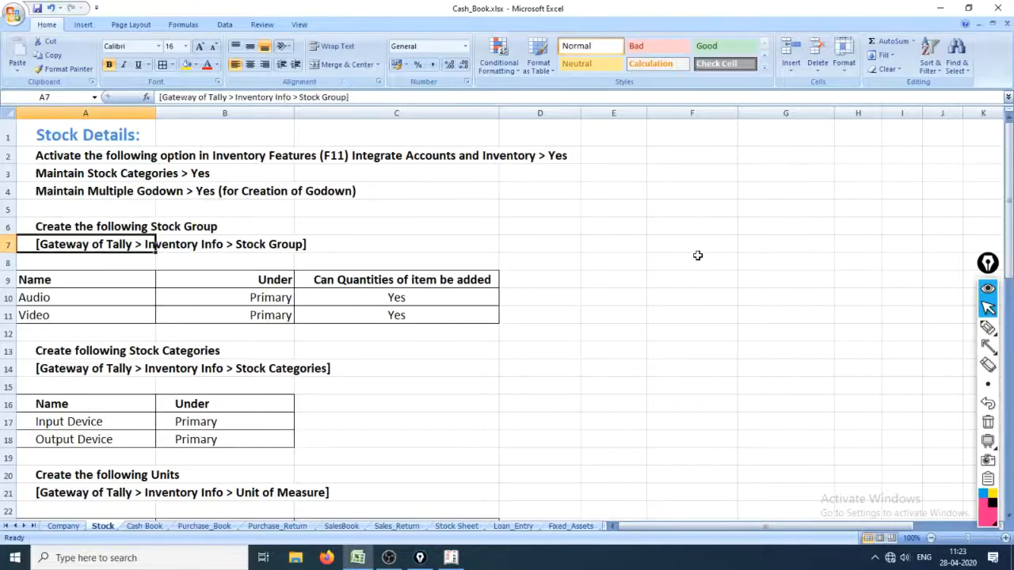
key("Up")
key("Up")
left_click(61, 304)
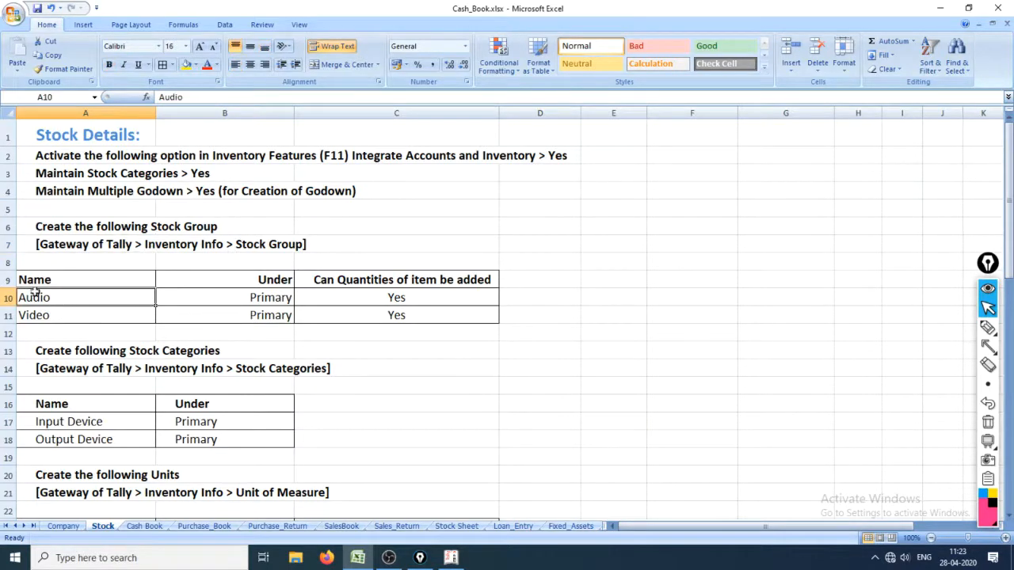
left_click_drag(7, 298, 6, 315)
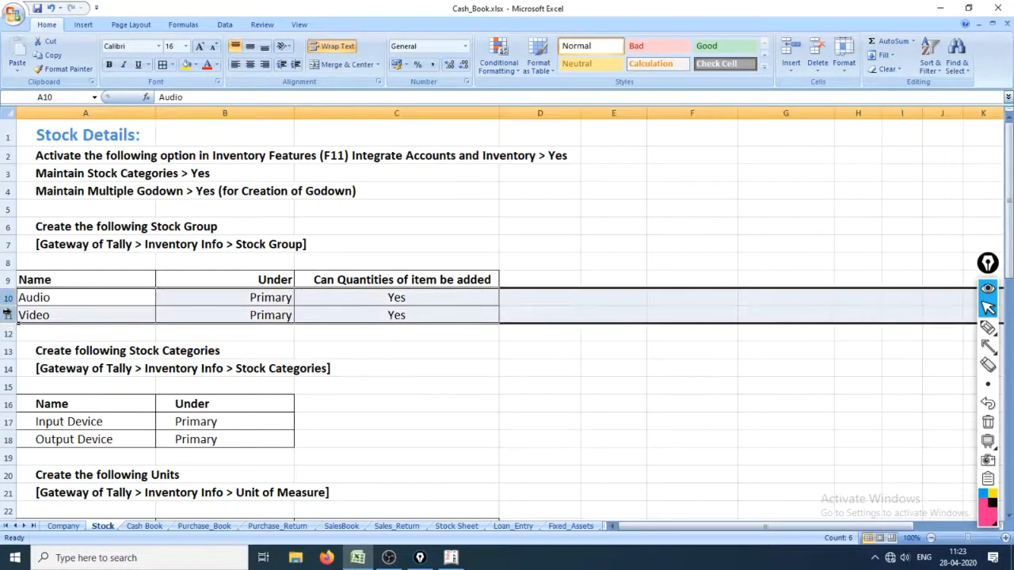
left_click(83, 297)
left_click(290, 301)
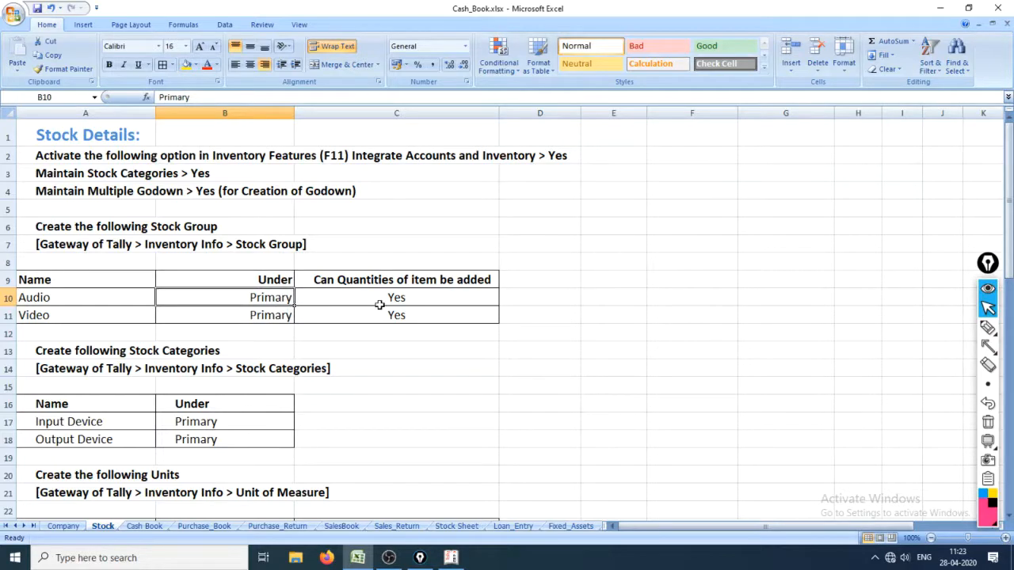
left_click(446, 301)
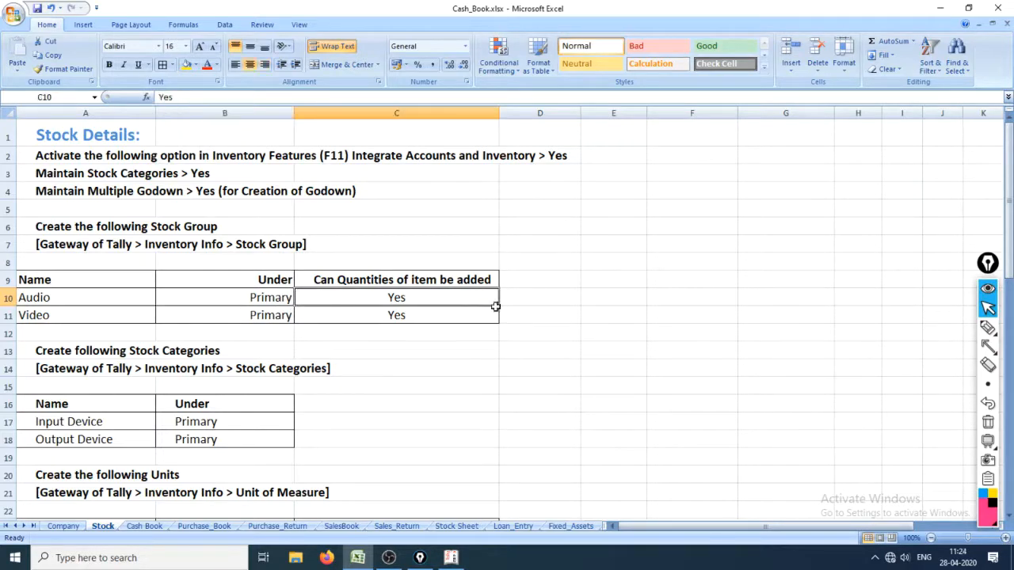
Create the stock group Audio under Primary in Tally, with Should quantities of items be added set to Yes
key("alt+Tab")
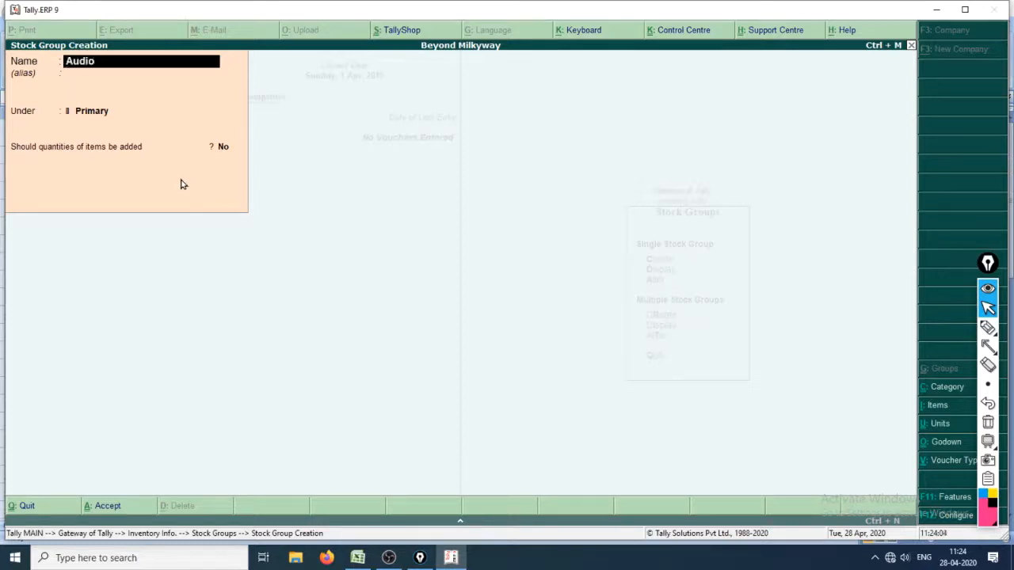
key("Return")
key("Return")
key("Return")
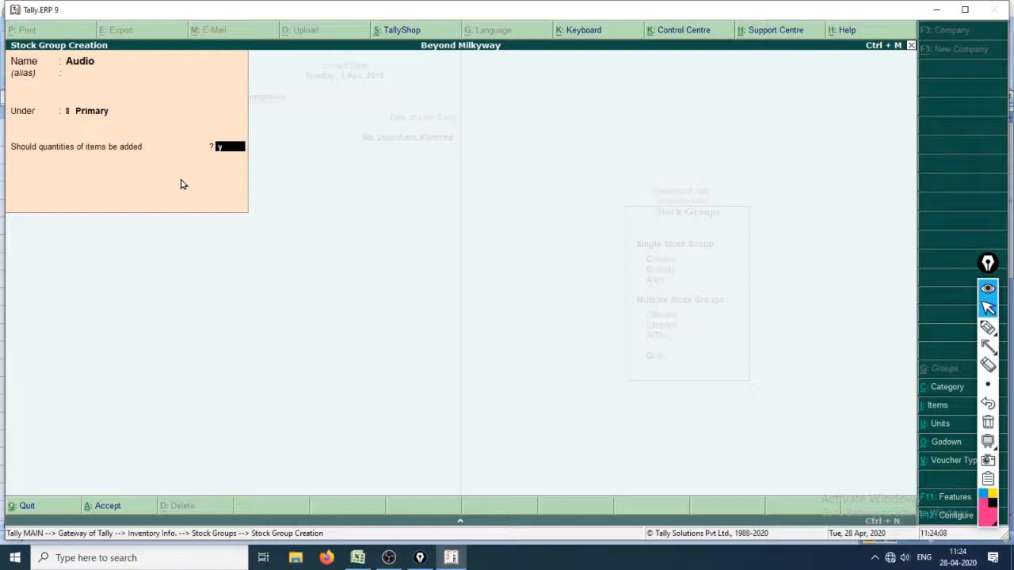
type("y")
key("Return")
key("Return")
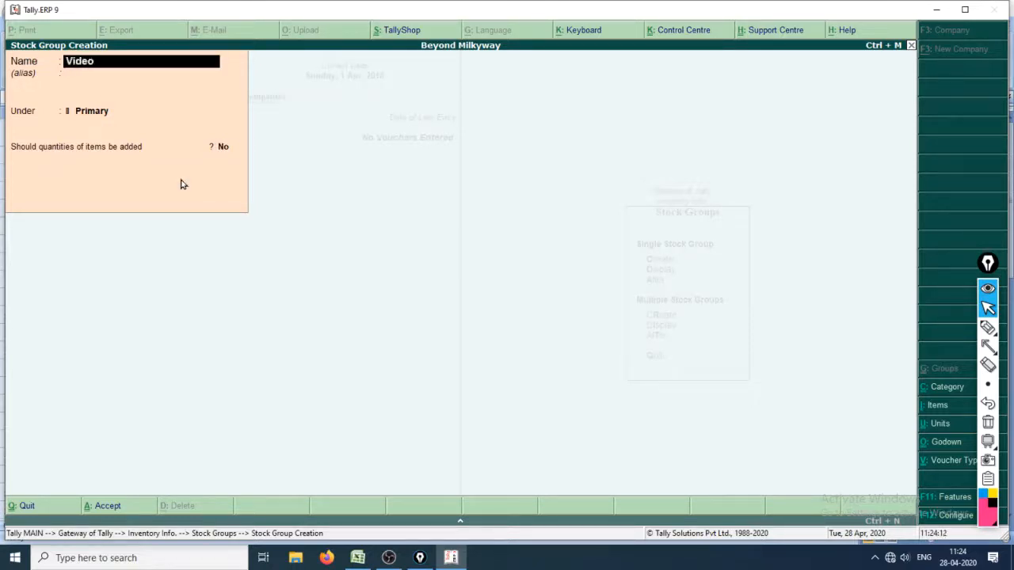
Create the stock group Video under Primary with Should quantities of items be added set to Yes, and return to the Gateway of Tally
type("Video")
key("Return")
key("Return")
key("Return")
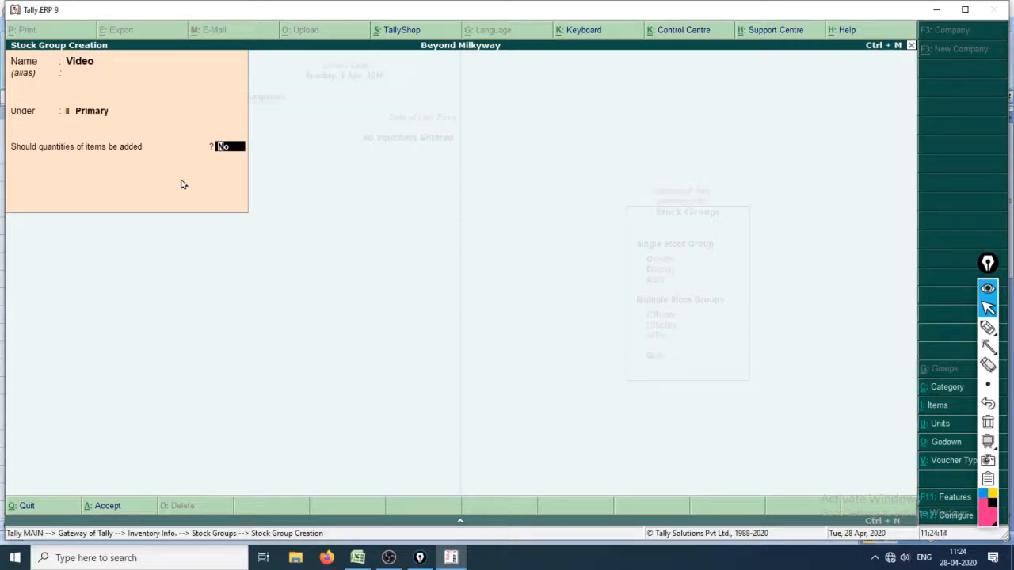
key("Return")
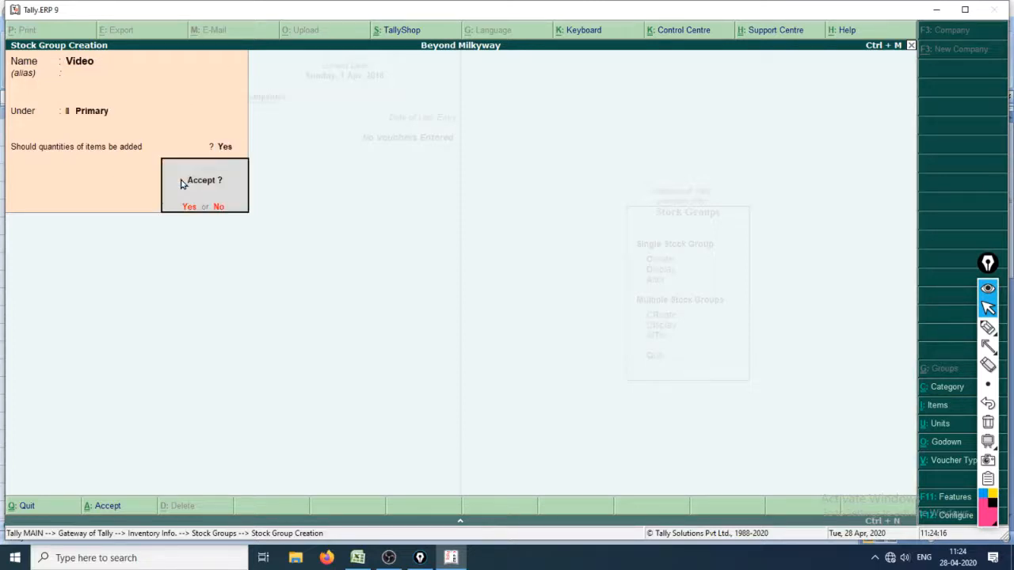
key("Return")
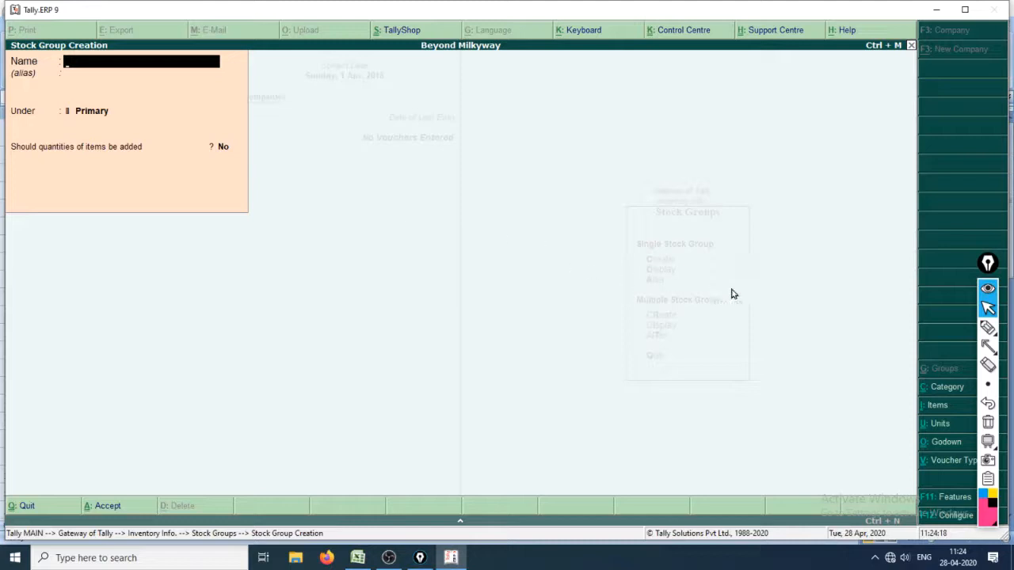
left_click(910, 46)
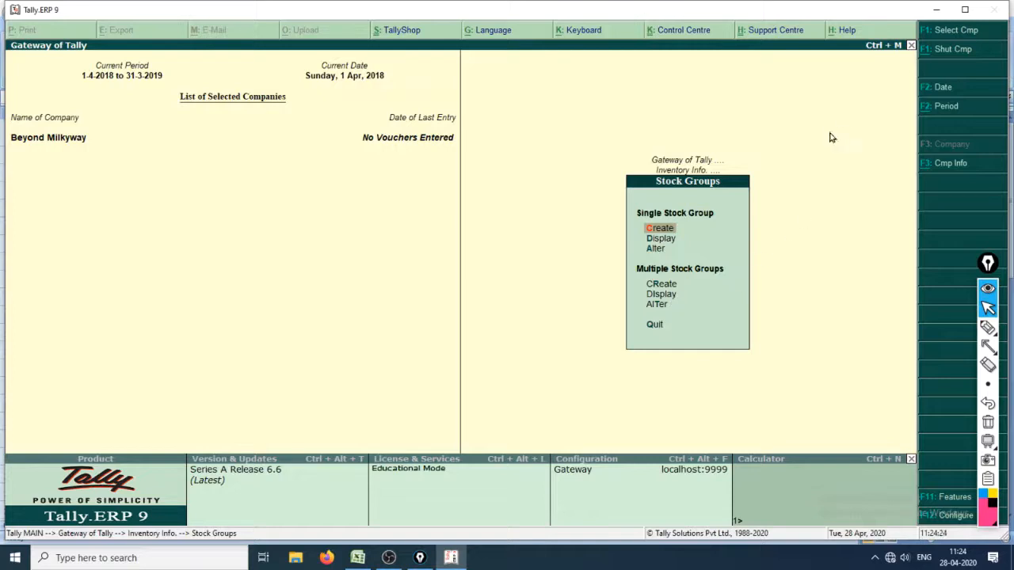
key("Escape")
key("Escape")
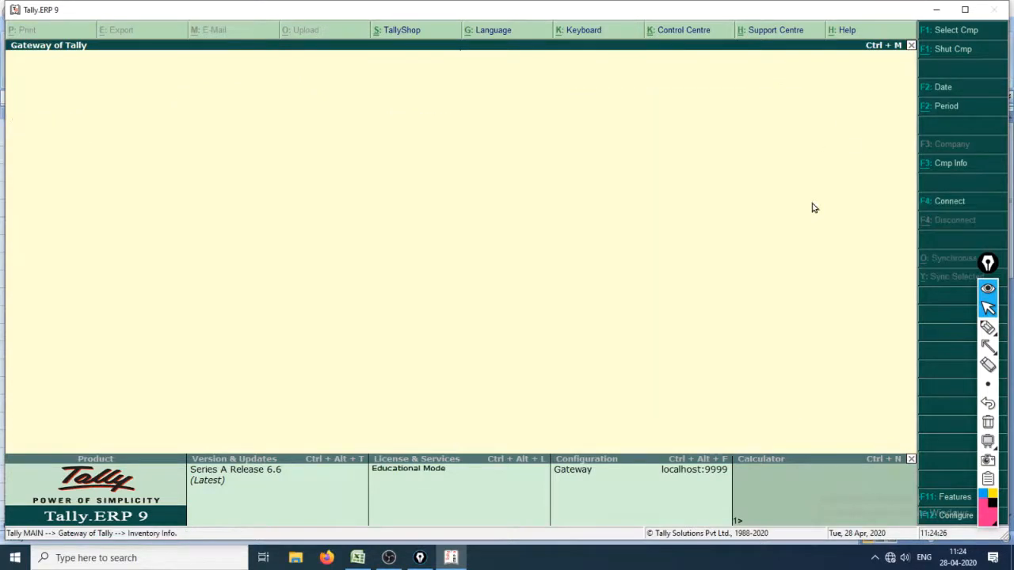
Switch to Excel's Stock sheet and read the stock category instructions, names and parent groups in rows 13 to 18
key("alt+Tab")
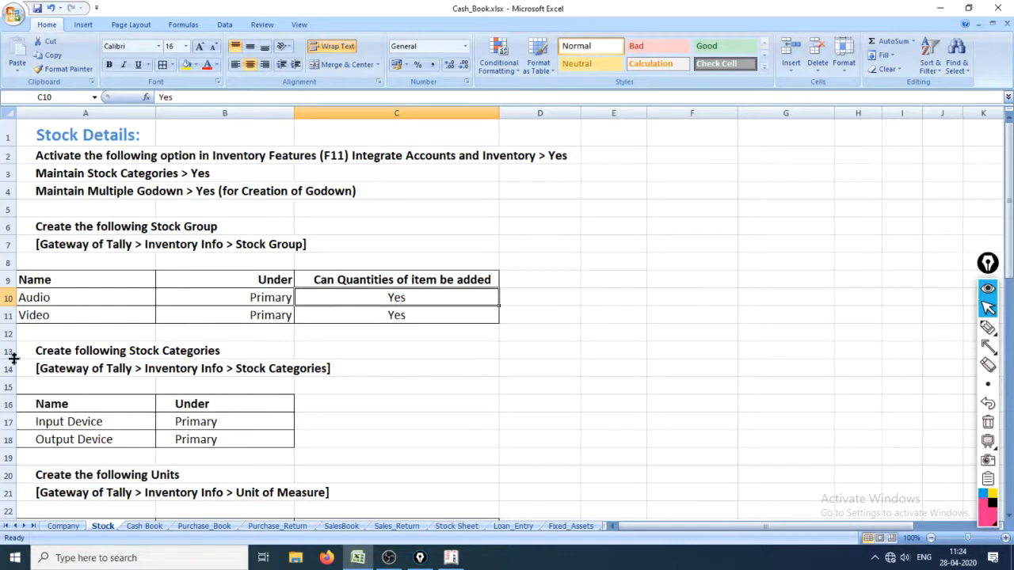
left_click(40, 351)
left_click_drag(40, 352, 321, 462)
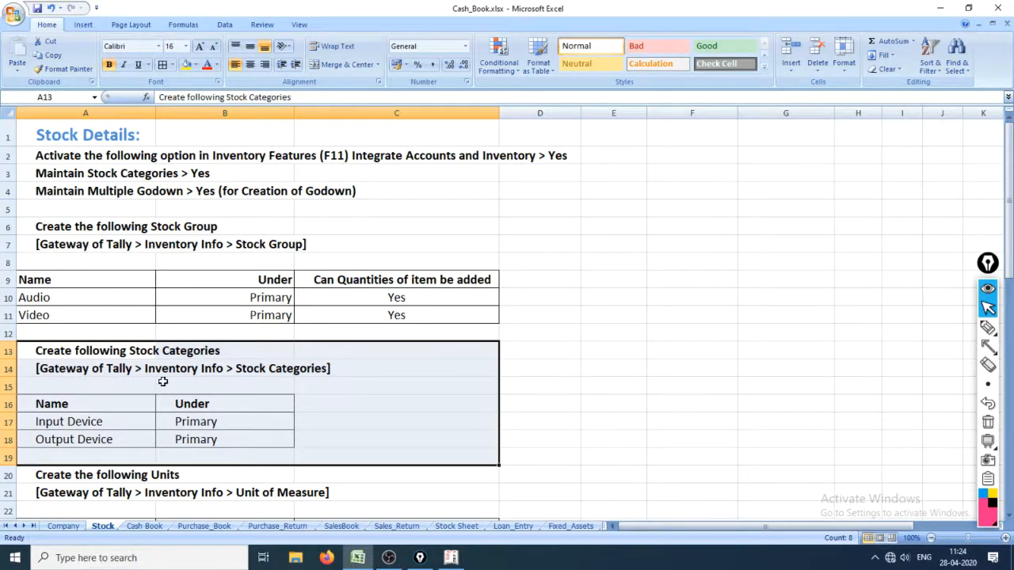
Switch to Tally, open Inventory Info. and temporarily mark Stock Categories with an arrow and strokes using the pen overlay
key("alt+Tab")
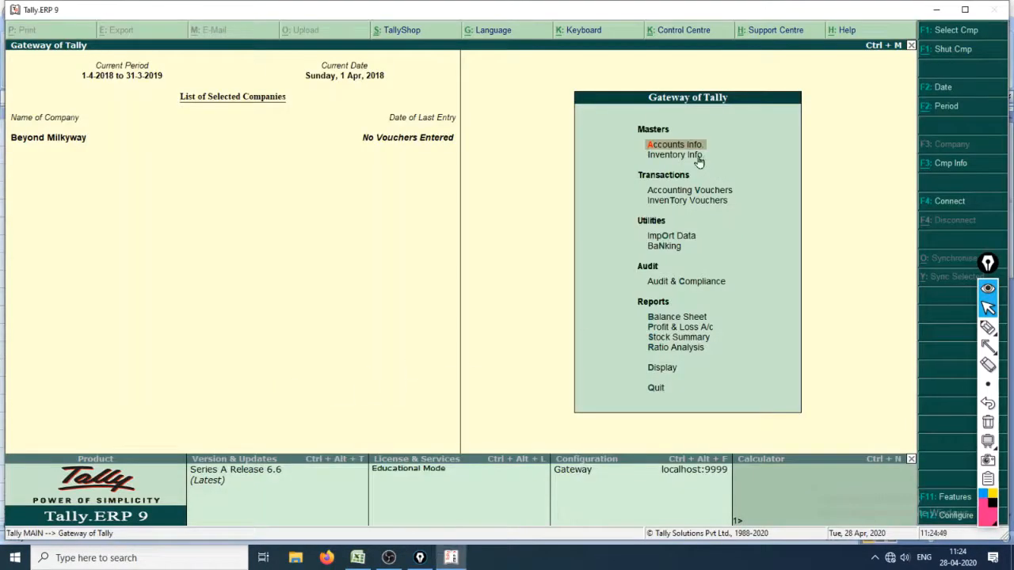
left_click(675, 159)
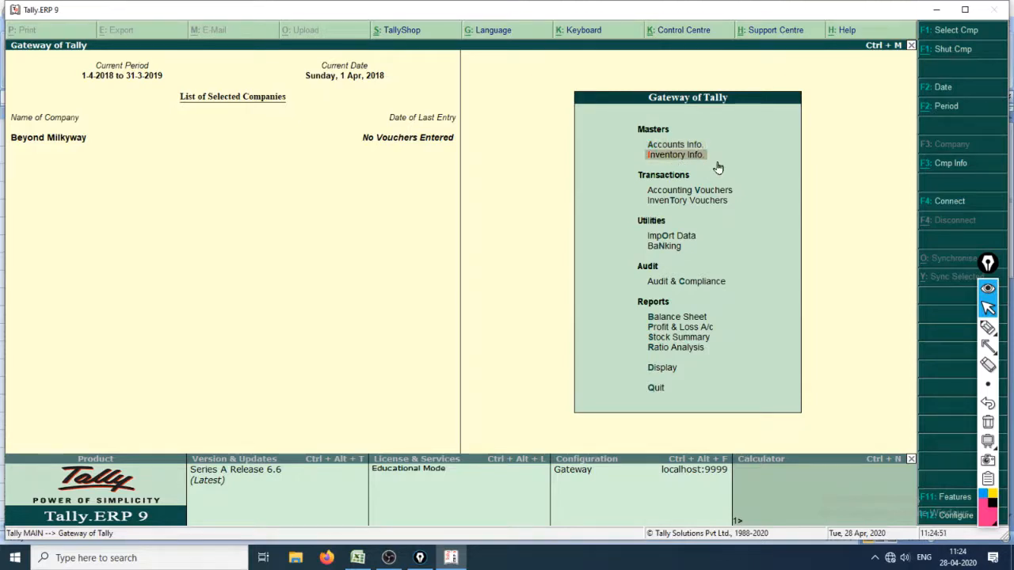
key("Down")
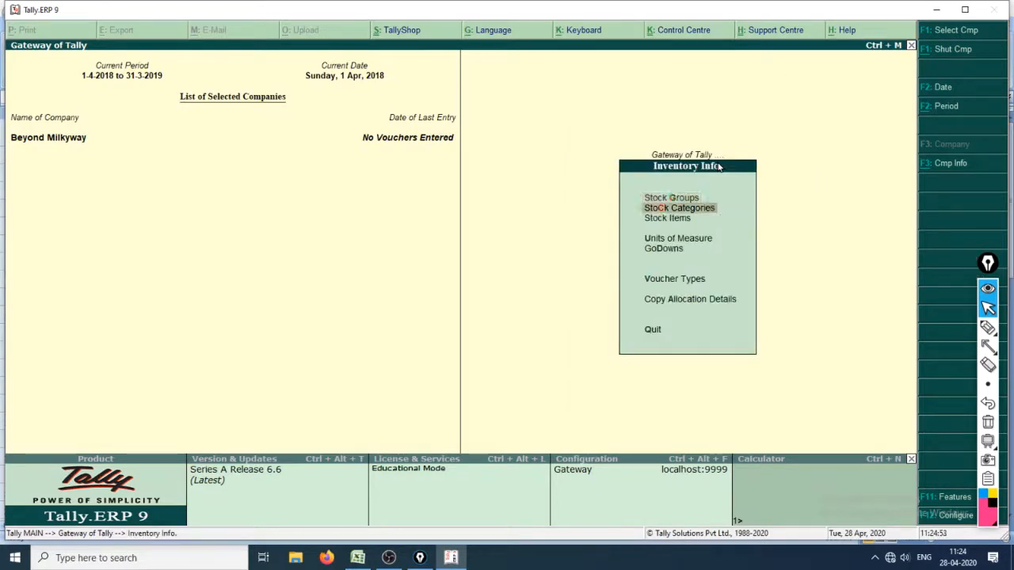
left_click(987, 327)
left_click_drag(793, 198, 724, 209)
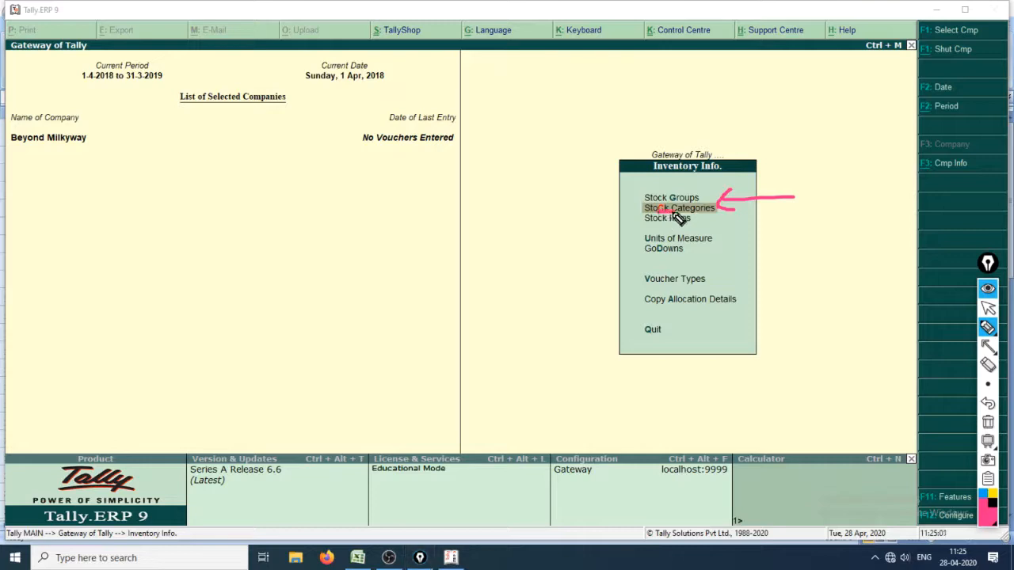
mouse_move(563, 221)
left_mouse_down()
mouse_move(579, 255)
mouse_move(643, 208)
mouse_move(637, 222)
left_mouse_up()
key("ctrl+shift+1")
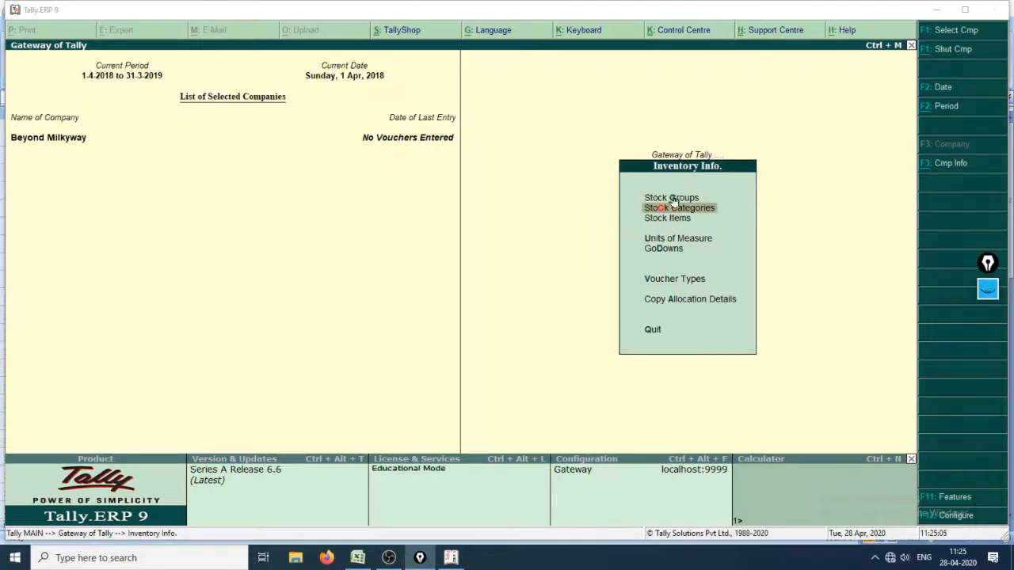
Open the creation form for a single stock category and check the category names in Excel's Stock sheet
left_click(696, 209)
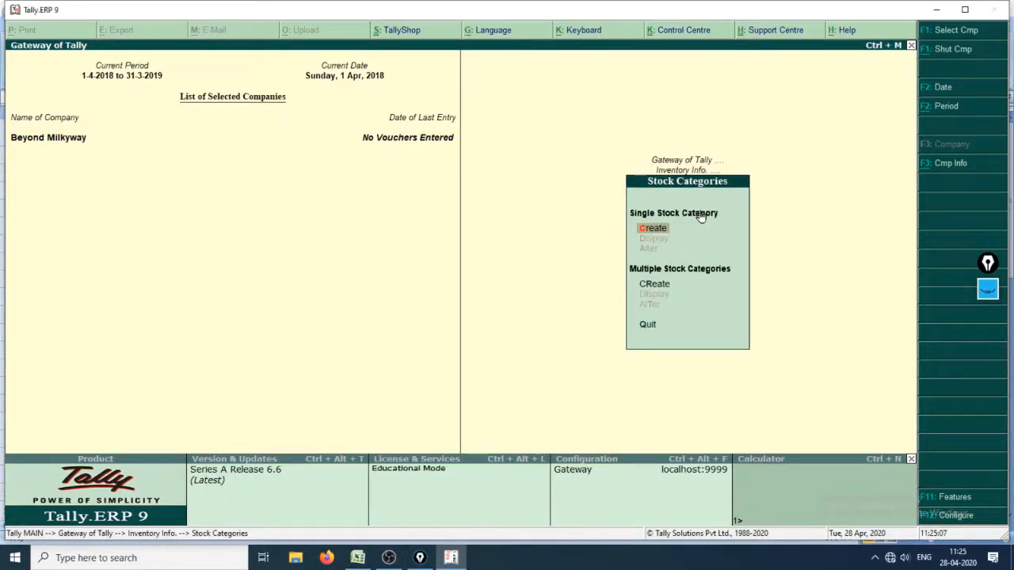
key("Return")
key("alt+Tab")
key("alt+Tab")
key("alt+Tab")
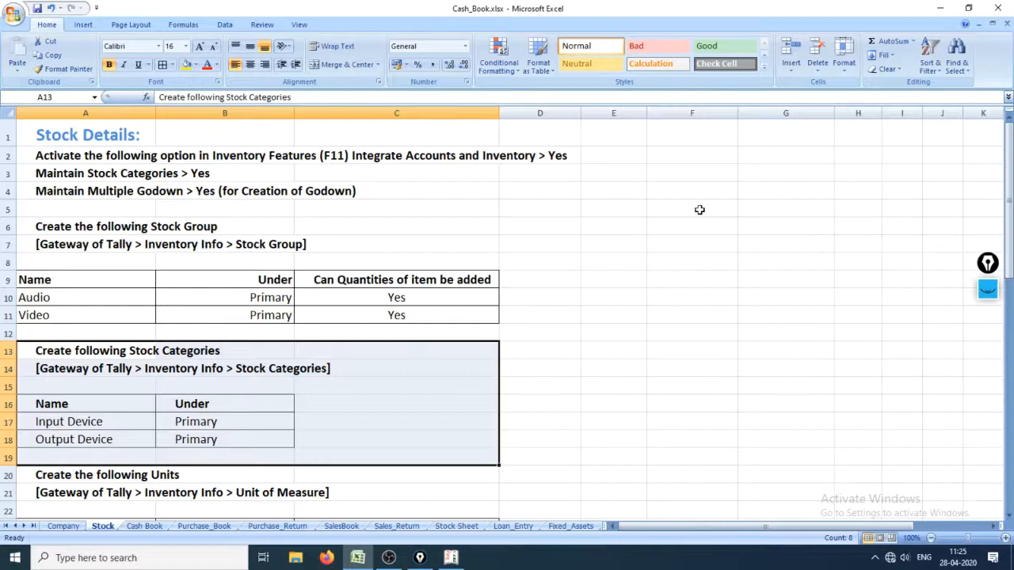
Switch back to Tally and create the stock category Input Device under Primary
key("alt+Tab")
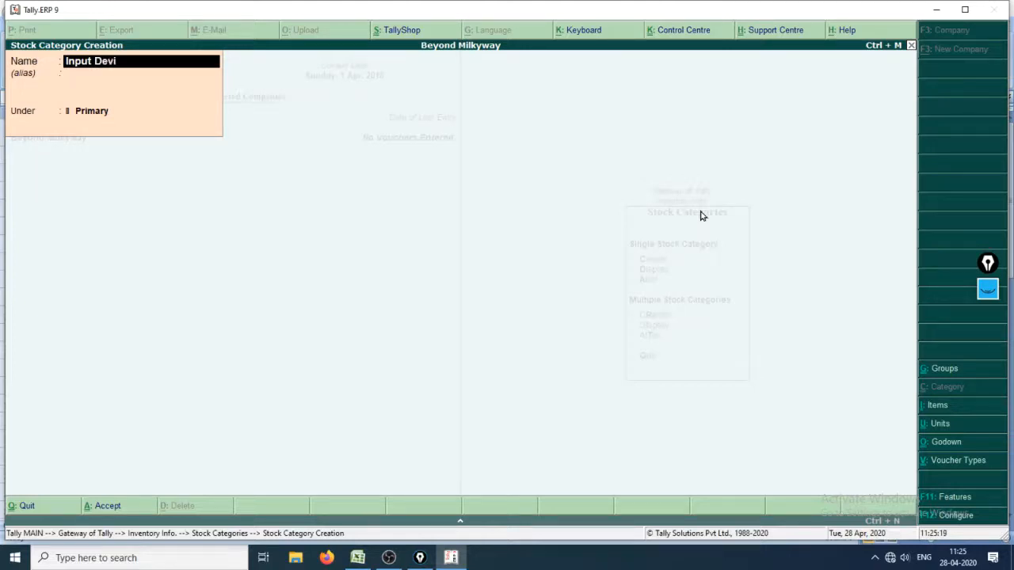
key("Return")
key("Return")
key("Return")
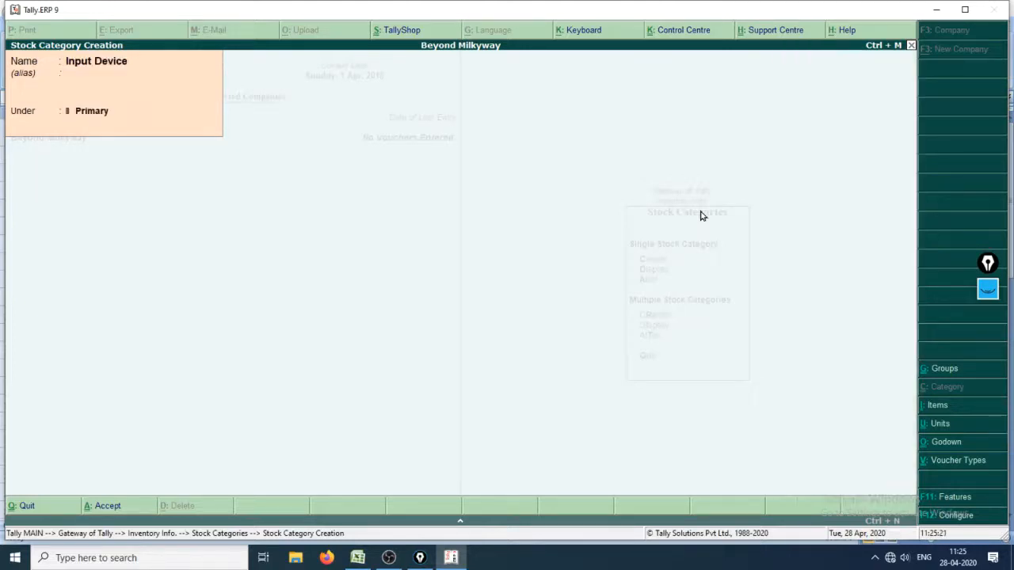
key("Return")
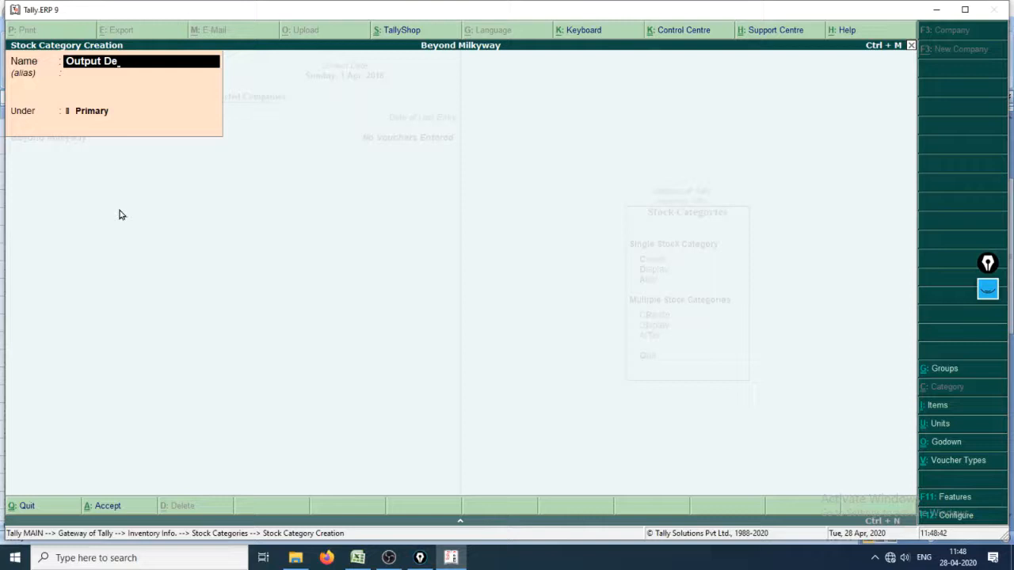
Create the stock category Output Device under Primary and return to the Gateway of Tally
key("Return")
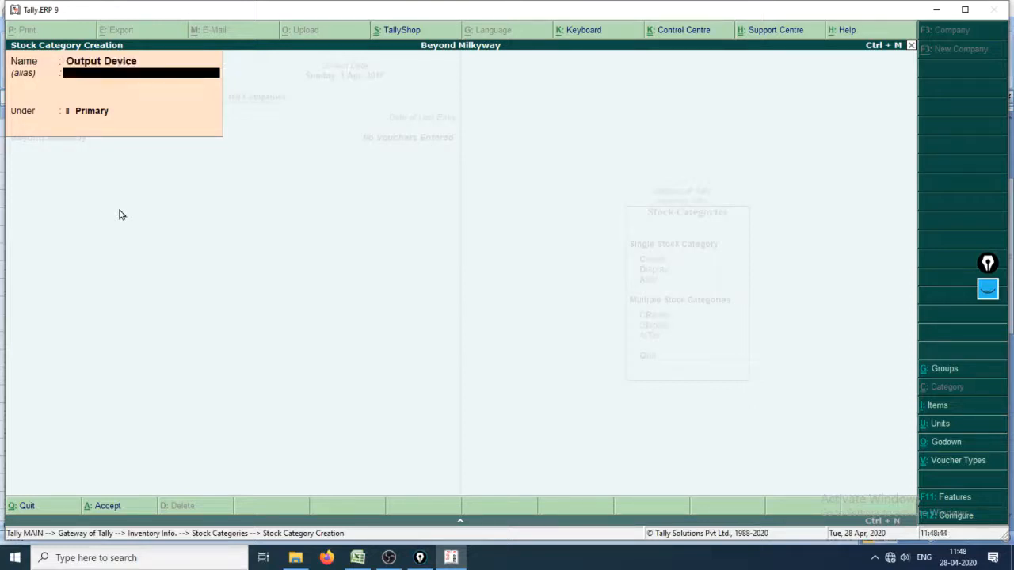
key("Return")
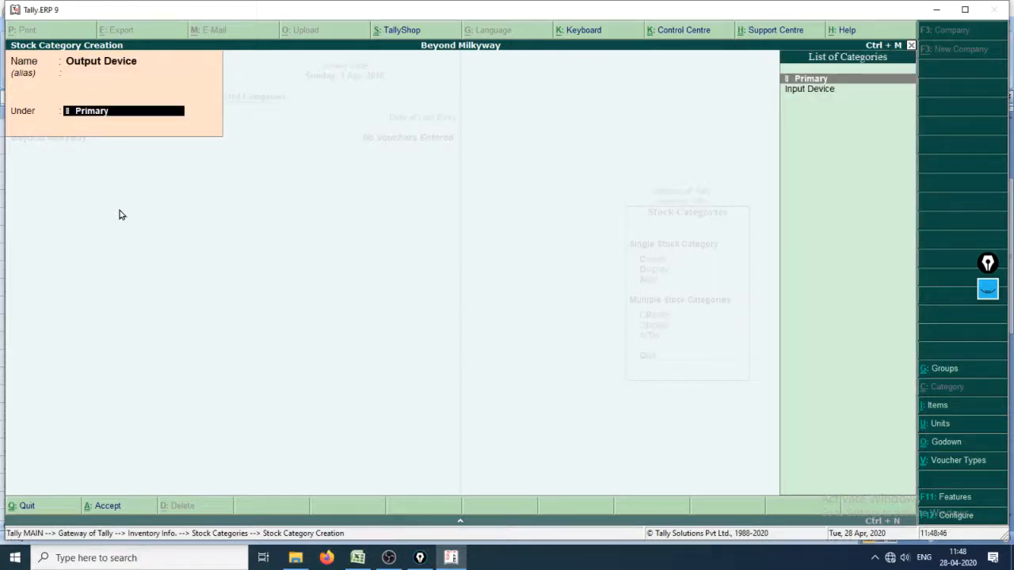
key("Return")
key("Return")
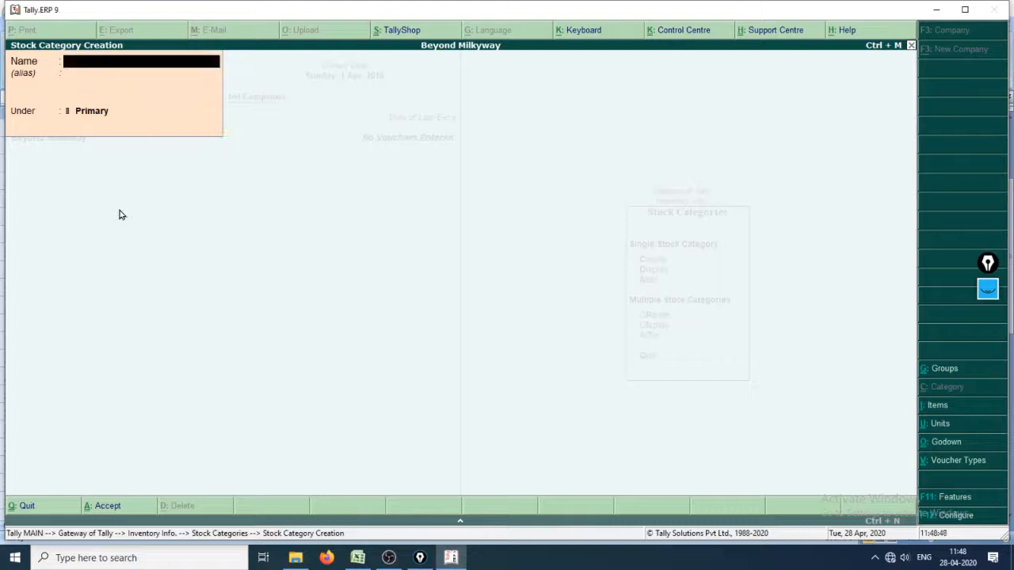
key("Escape")
key("Return")
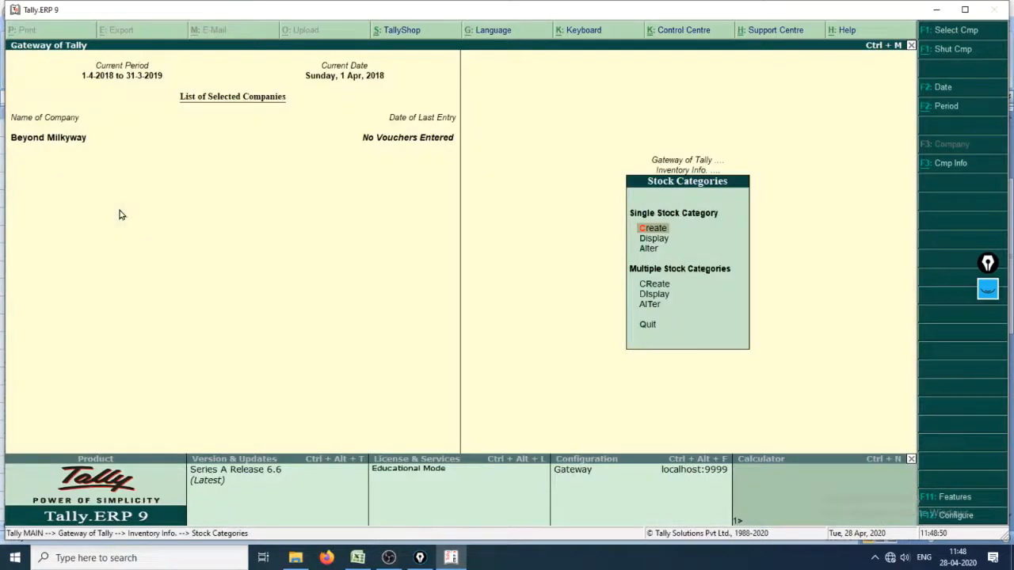
key("Escape")
key("Escape")
Read the type, symbol and number of decimal places of the unit in rows 20 to 24 of Excel's Stock sheet
key("alt+Tab")
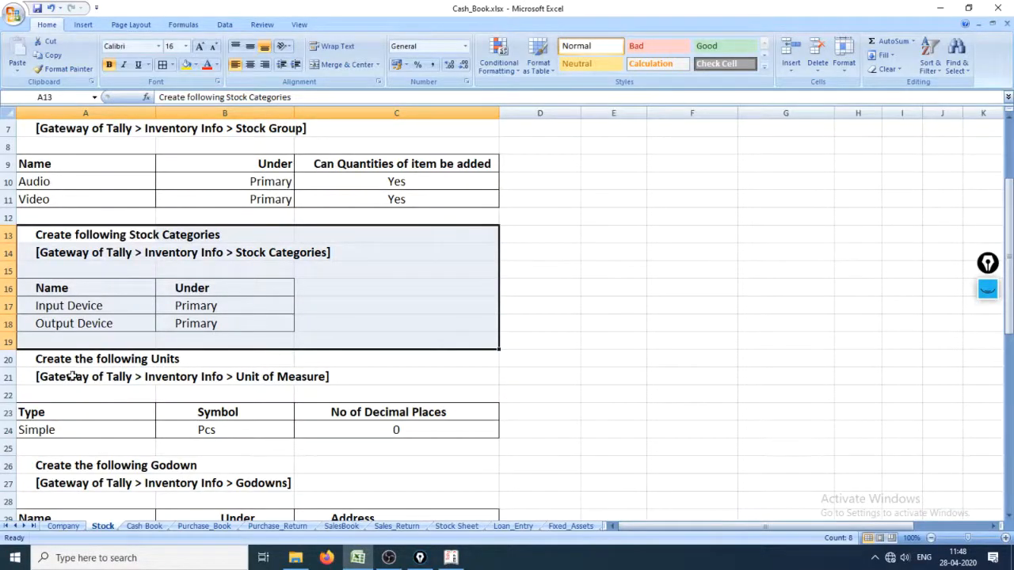
left_click(45, 364)
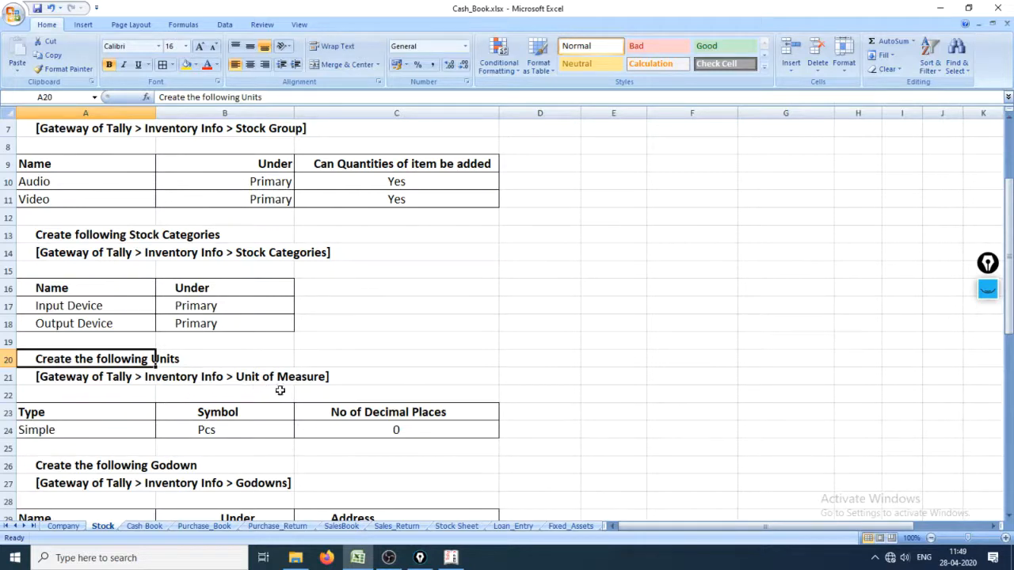
left_click(98, 407)
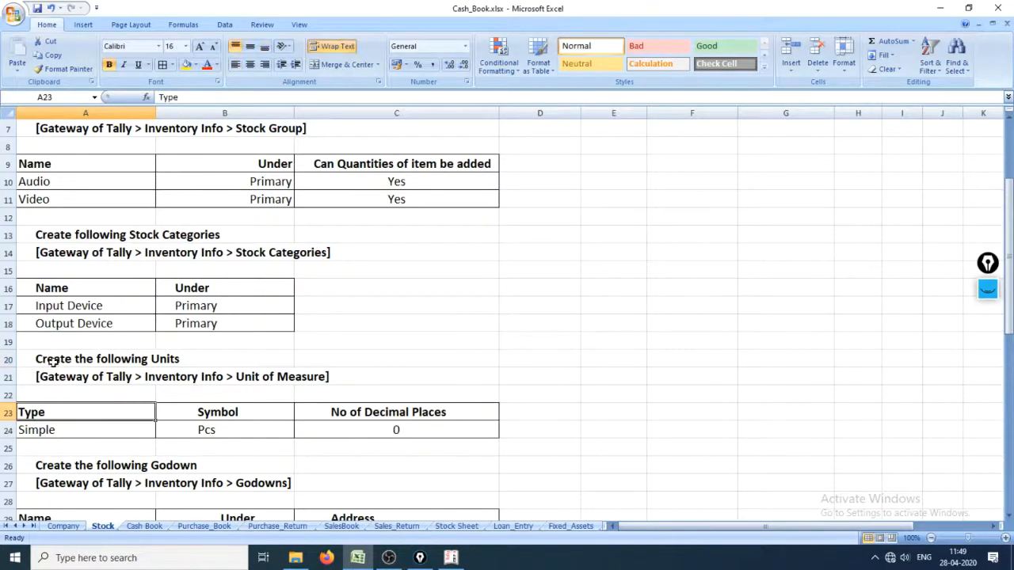
left_click_drag(57, 364, 439, 433)
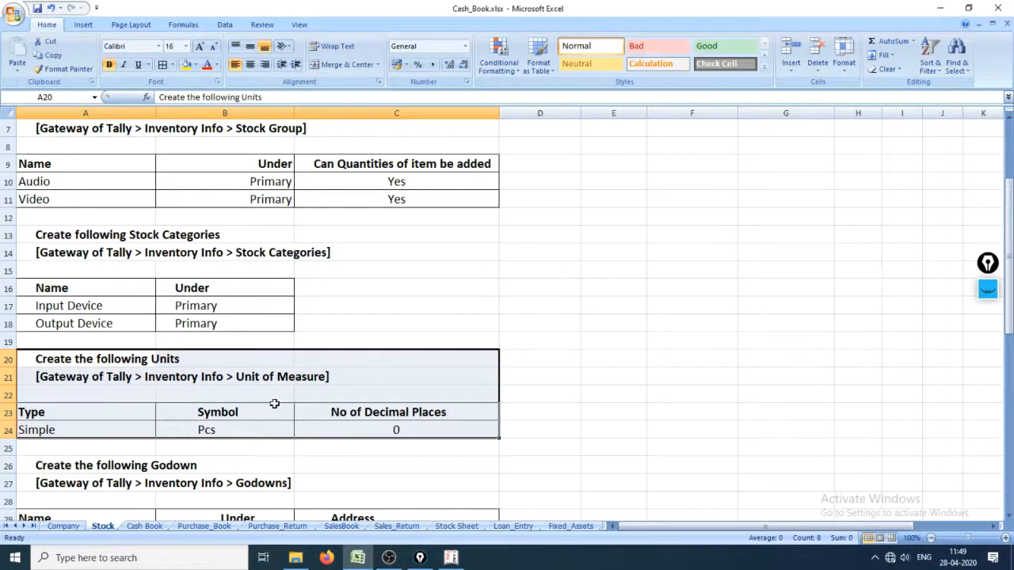
key("alt+Tab")
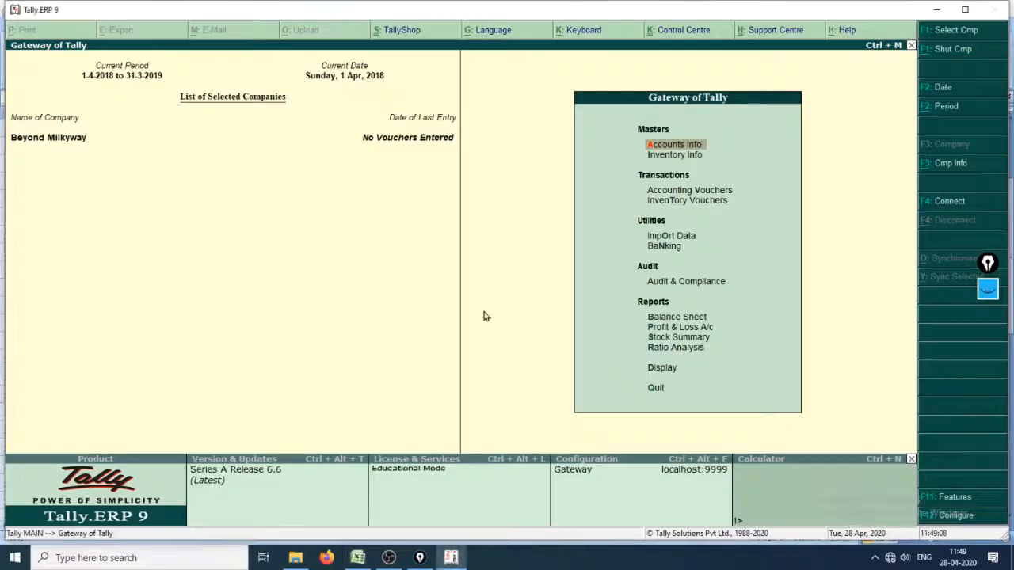
key("alt+Tab")
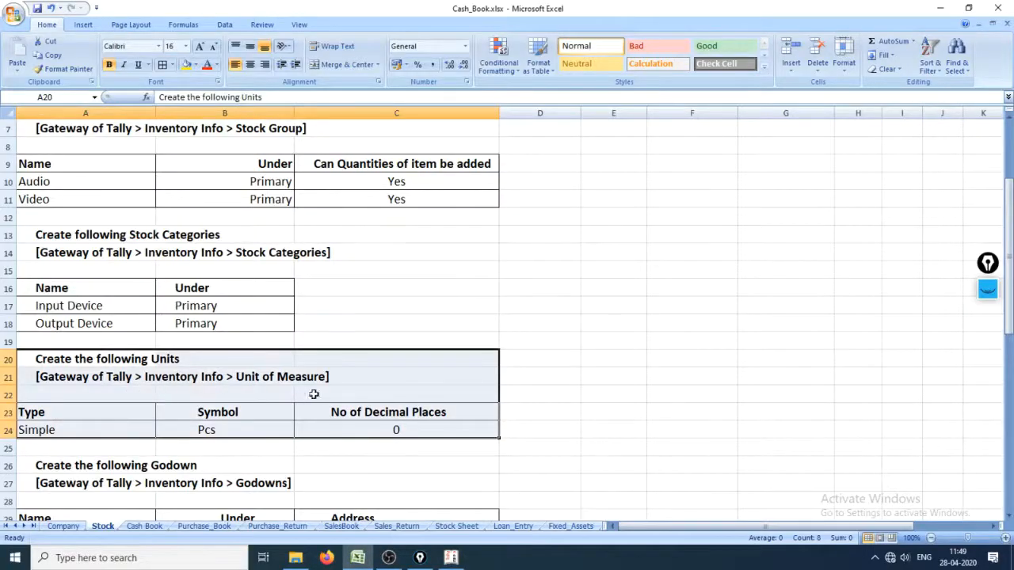
Switch to Tally and open the unit creation form under Units of Measure in Inventory Info
key("alt+Tab")
key("Down")
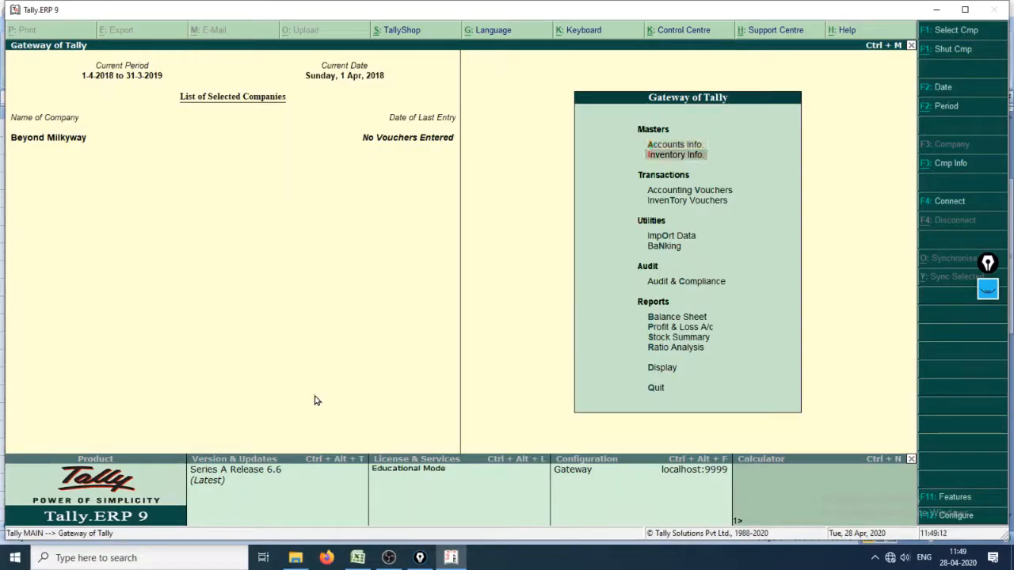
key("Return")
key("Down")
key("Down")
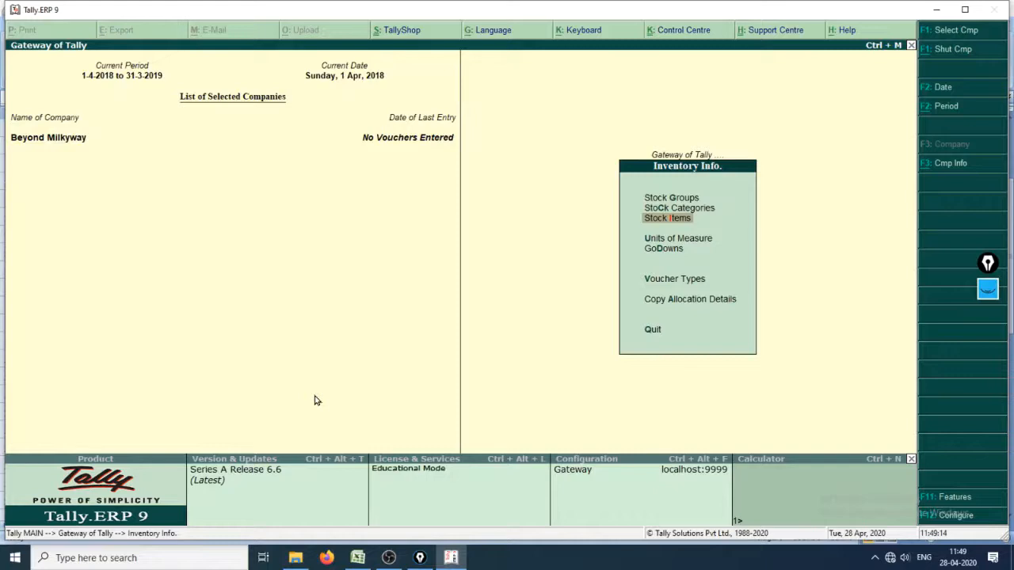
key("Down")
key("Return")
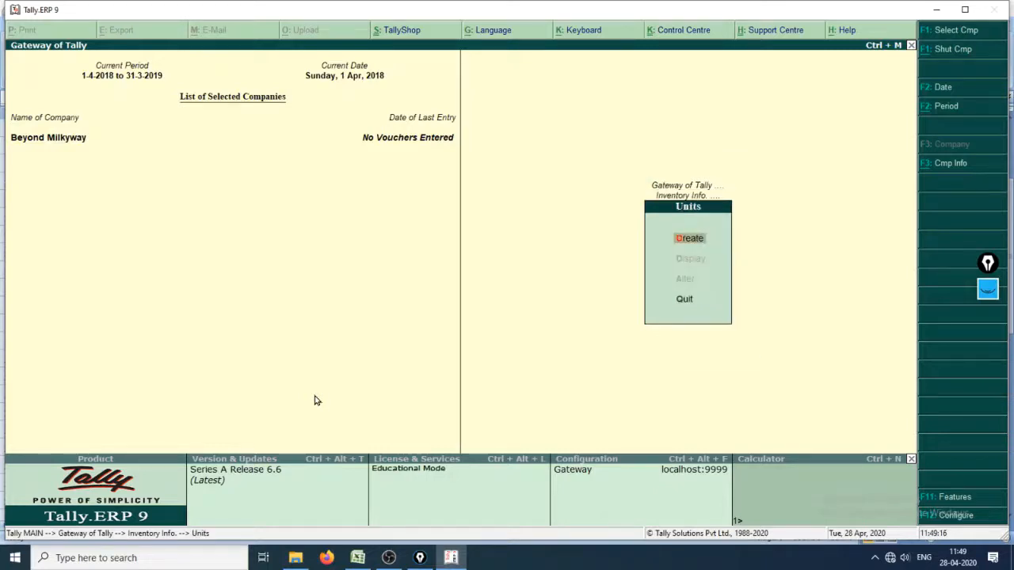
key("Return")
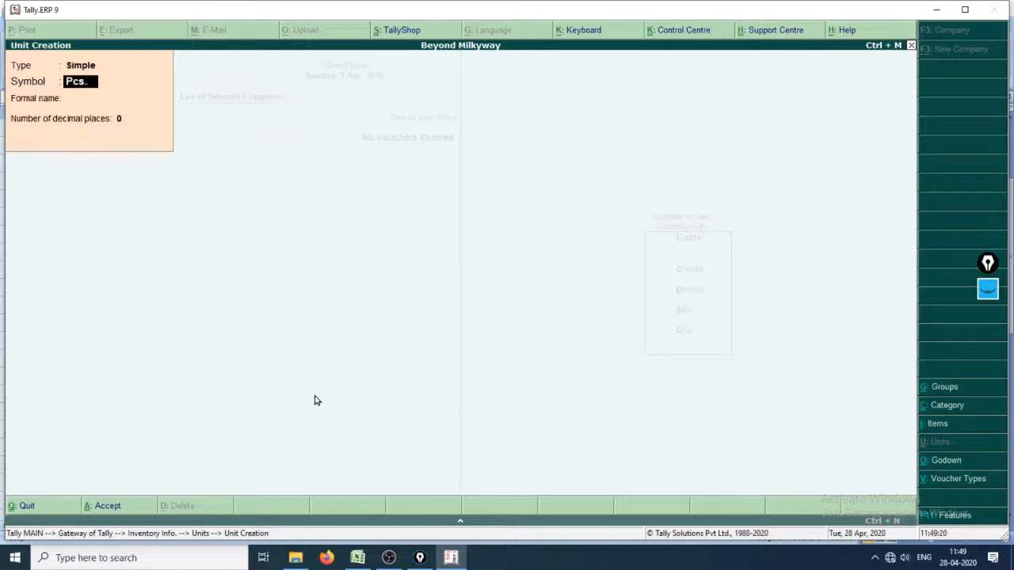
Create a simple unit with symbol Pcs., formal name Pieces and 0 decimal places, and return to the Gateway of Tally
type("Pcs.")
key("Return")
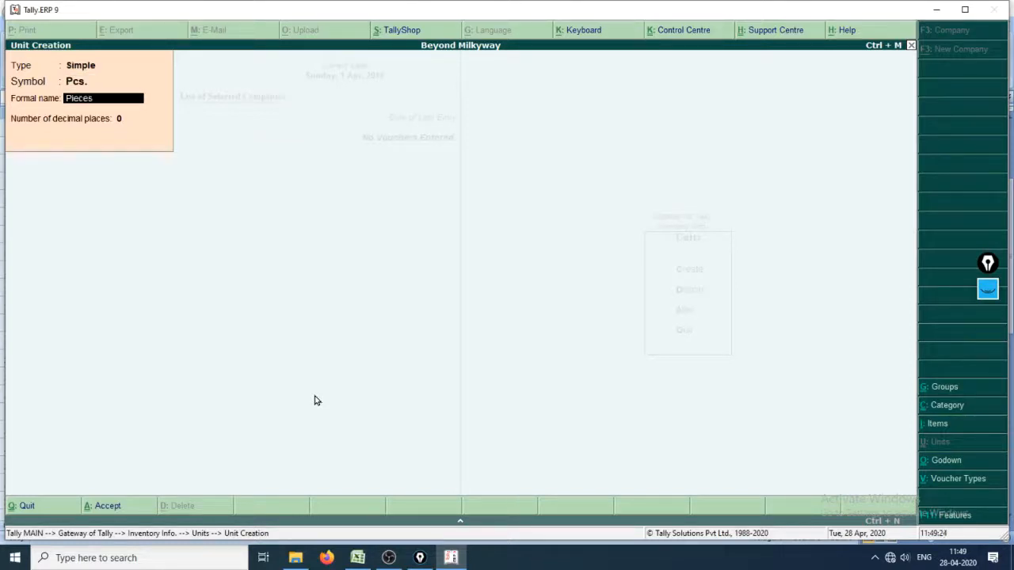
key("Return")
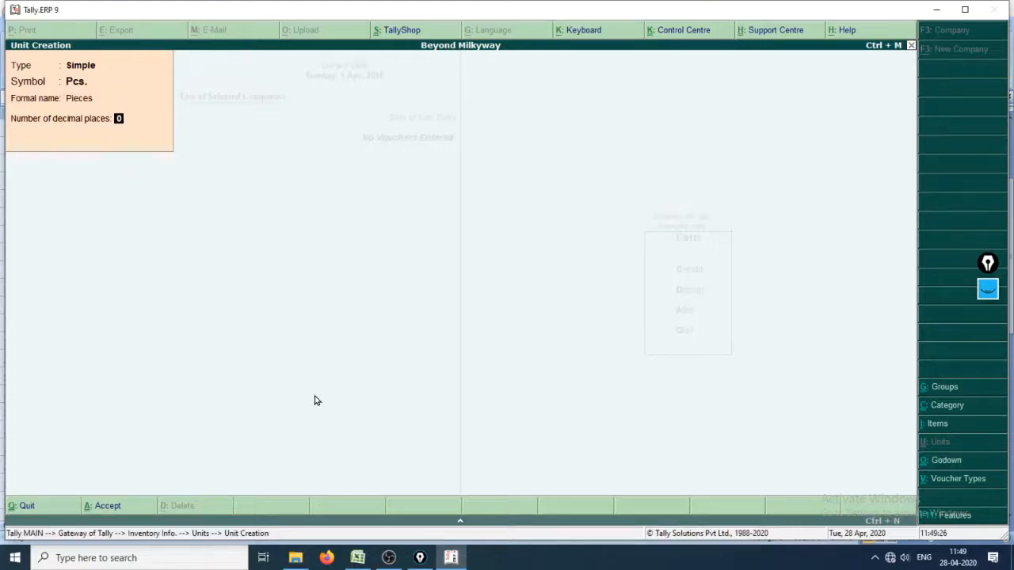
key("Return")
key("Return")
key("Escape")
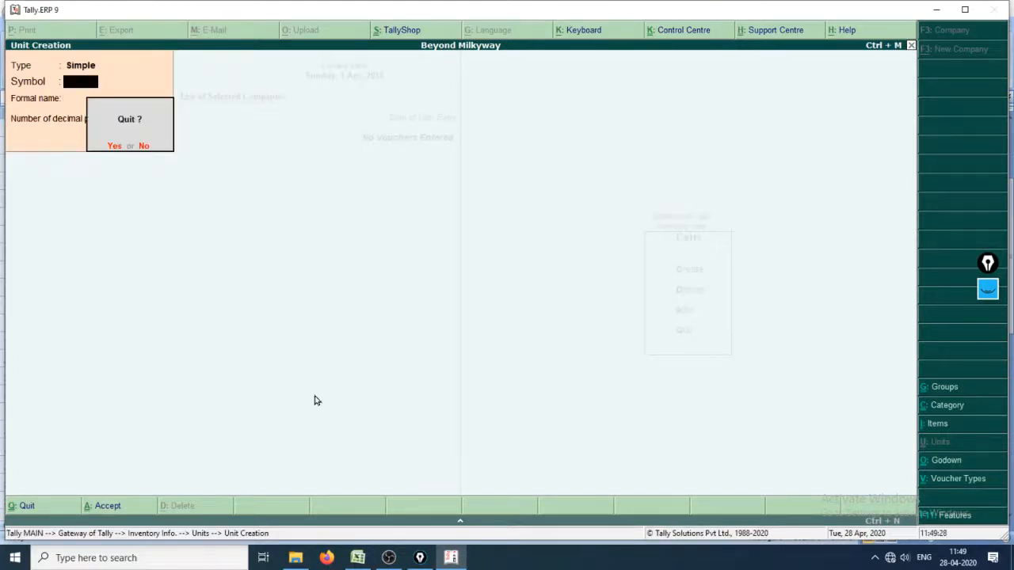
key("Return")
key("Escape")
key("Escape")
key("Escape")
key("Escape")
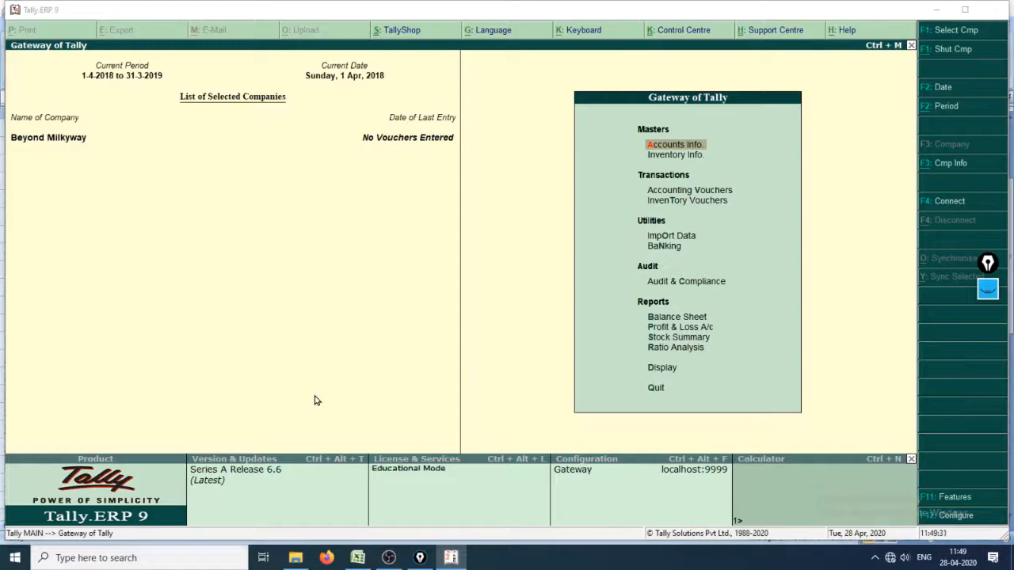
Switch to Excel and read the godown's name, parent and address in rows 26 to 30 of the Stock sheet
key("alt+Tab")
key("Down")
key("Down")
key("Down")
key("Down")
key("Down")
key("Down")
key("Down")
key("Down")
key("Down")
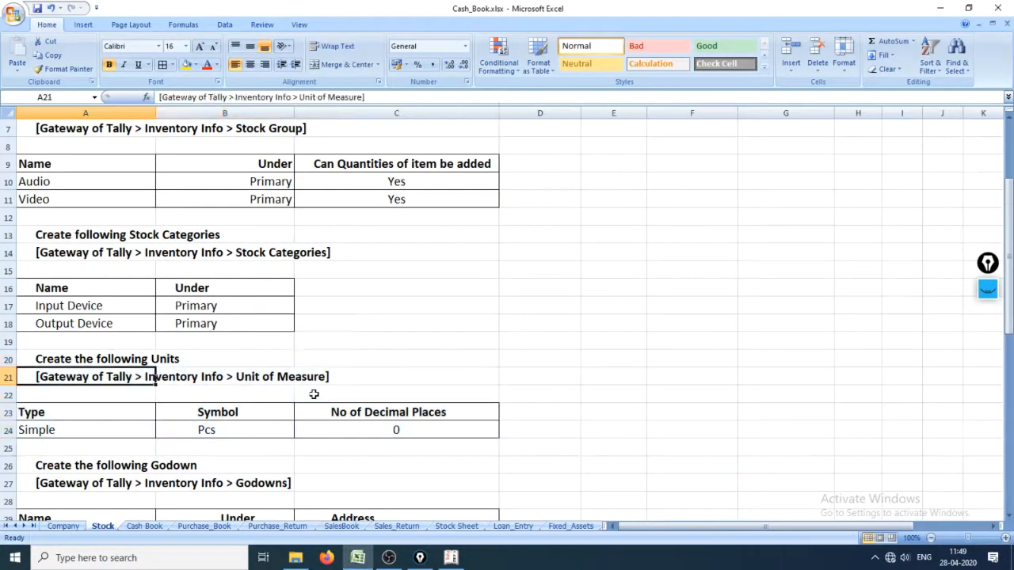
key("Down")
key("Down")
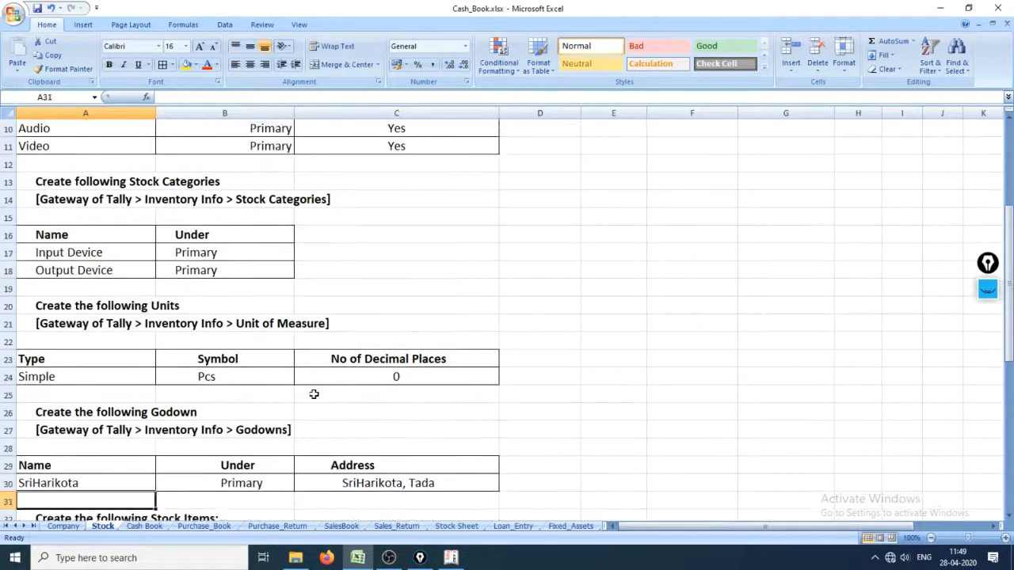
key("Up")
key("Up")
key("Up")
key("Up")
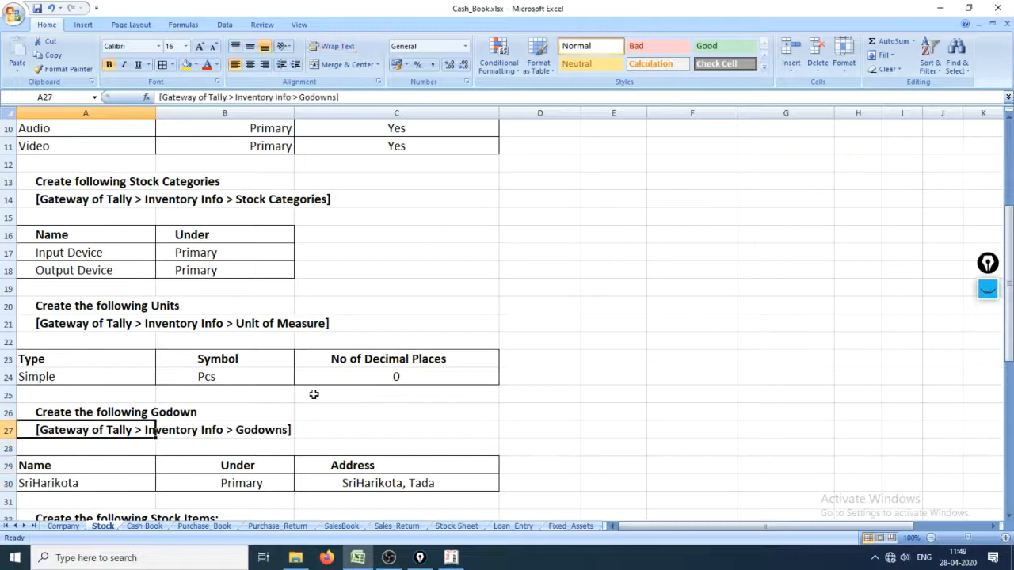
key("Down")
key("Up")
Switch to Tally and open Inventory Info from the Gateway of Tally
key("alt+Tab")
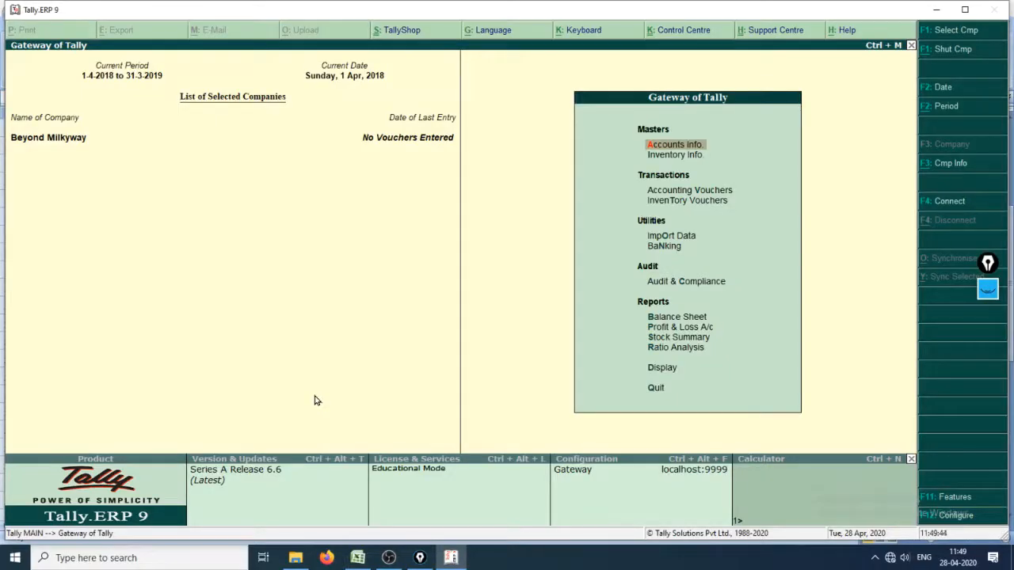
key("i")
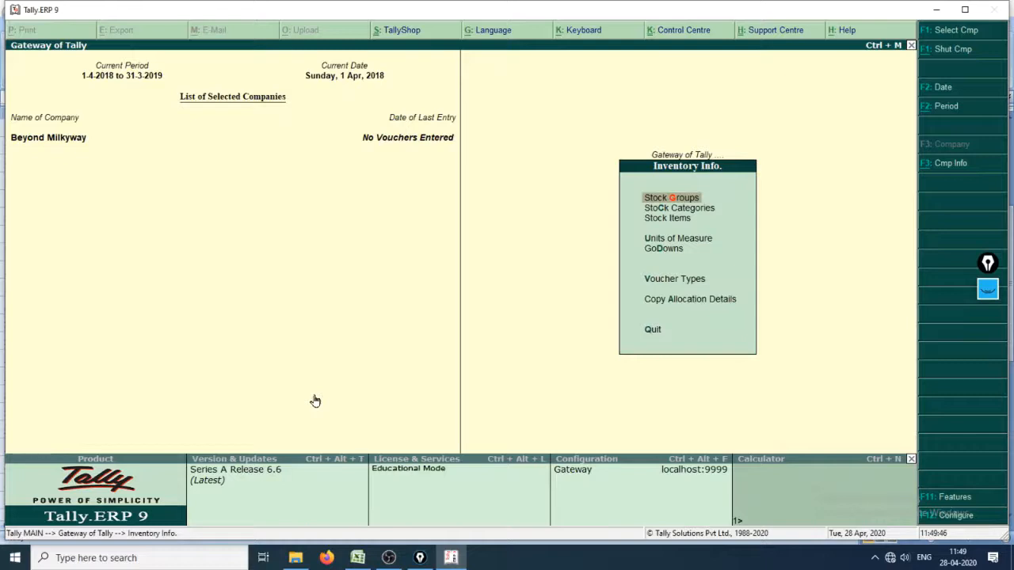
Underline the GoDowns entry and sketch marks beside it with the screen pen, clear the drawings and leave drawing mode
left_click(988, 289)
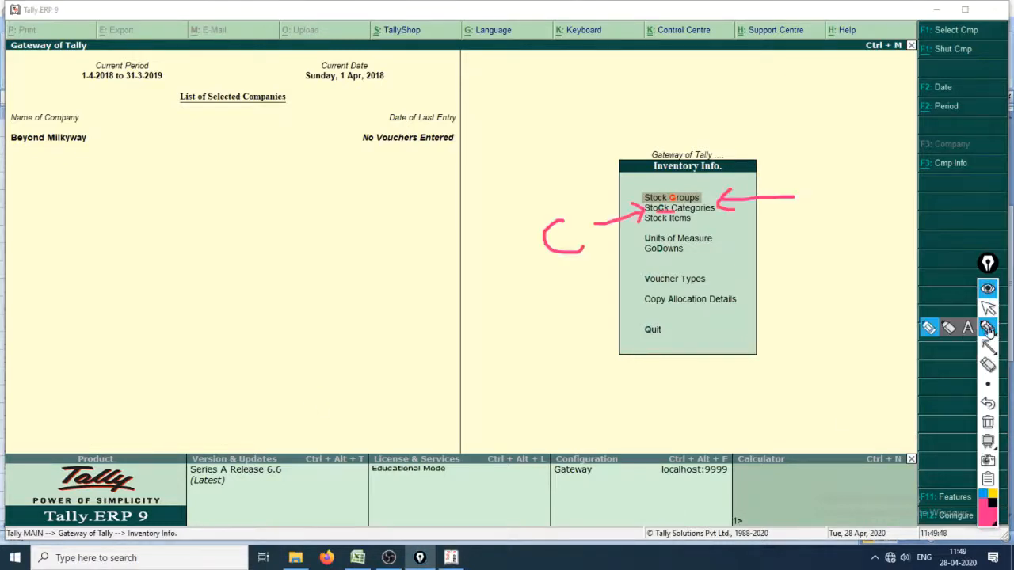
mouse_move(643, 257)
left_mouse_down()
mouse_move(664, 259)
mouse_move(640, 269)
mouse_move(703, 267)
left_mouse_up()
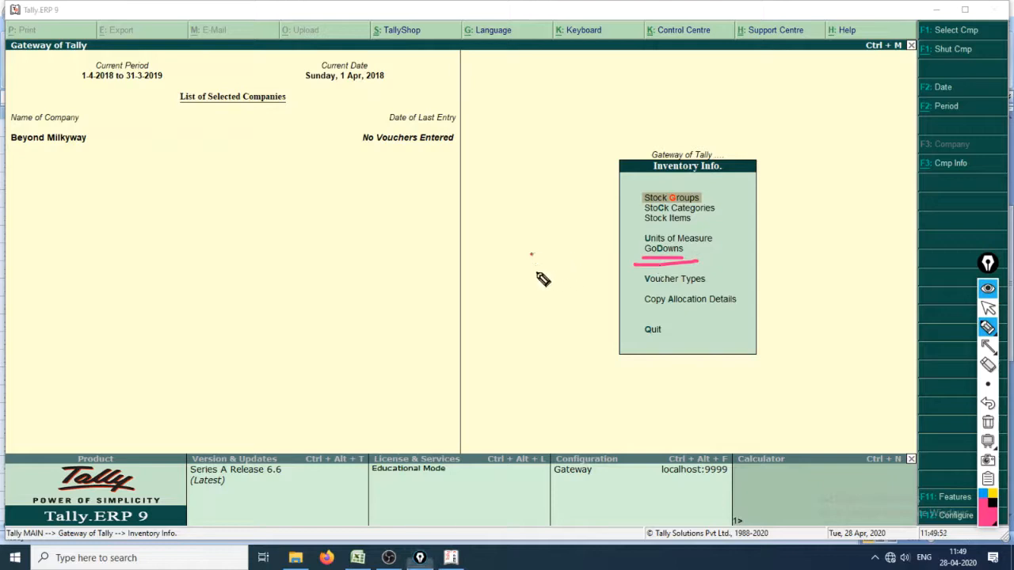
left_click_drag(537, 273, 538, 285)
mouse_move(515, 260)
left_mouse_down()
mouse_move(540, 250)
mouse_move(517, 293)
left_mouse_up()
mouse_move(563, 264)
left_mouse_down()
mouse_move(633, 262)
mouse_move(622, 277)
left_mouse_up()
key("ctrl+shift+7")
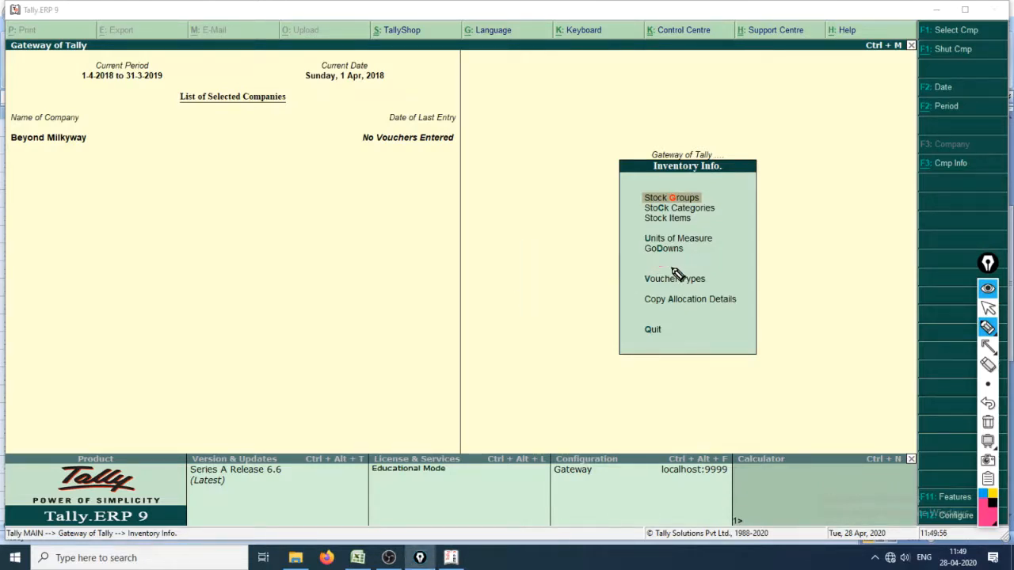
key("ctrl+shift+2")
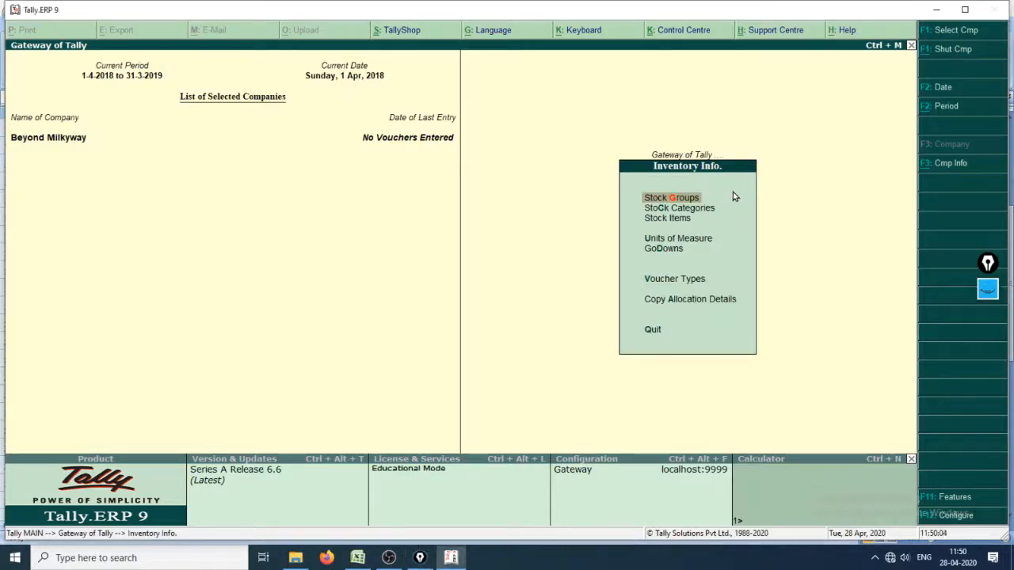
Open the creation form for a single godown under GoDowns in Inventory Info
key("Down")
key("Down")
key("Down")
key("Down")
key("Return")
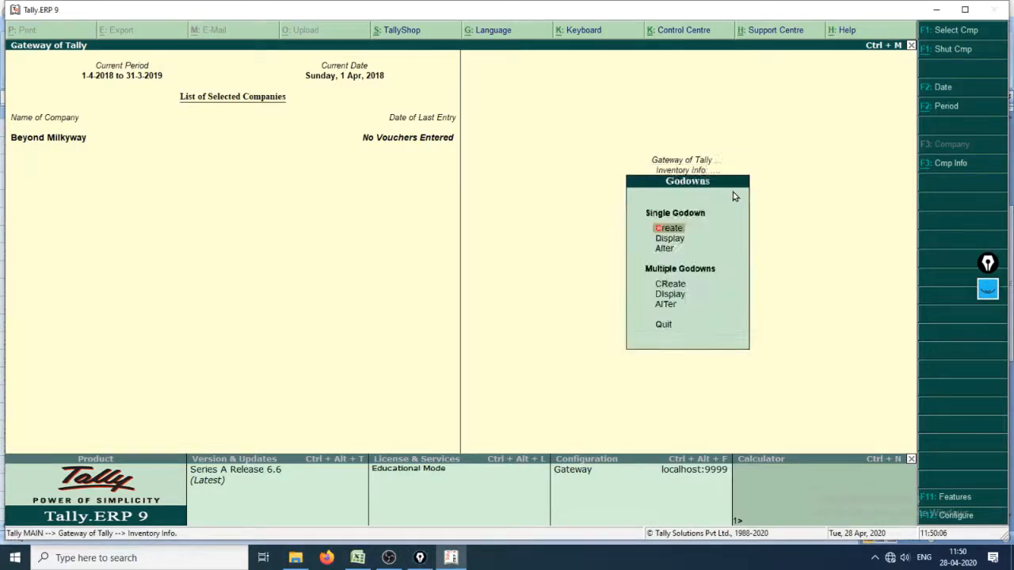
key("Return")
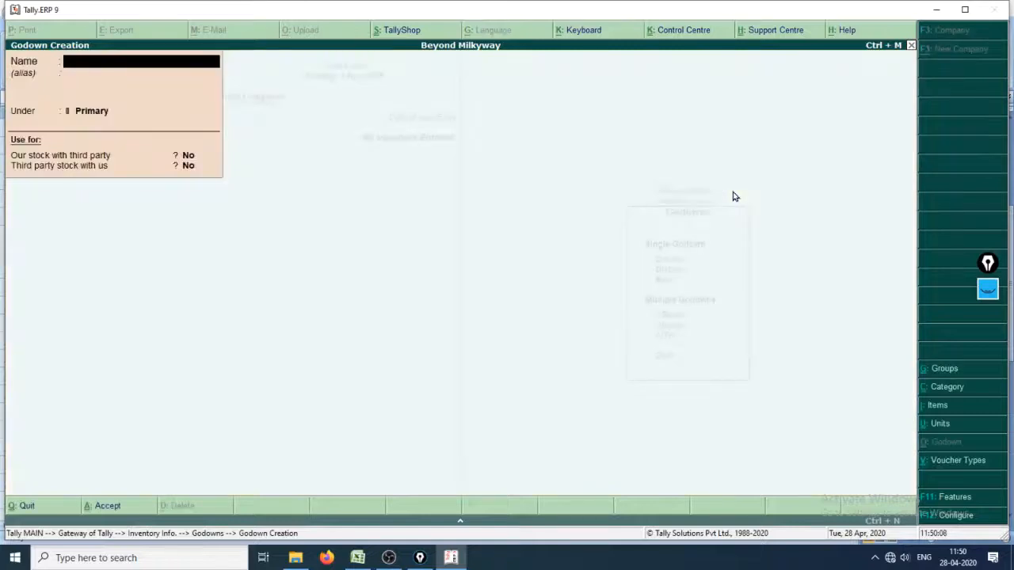
Name the godown SriHarikota, checking the spelling in Excel's Stock sheet, and leave the alias blank
type("ShriHa")
key("BackSpace")
key("BackSpace")
key("BackSpace")
key("BackSpace")
key("BackSpace")
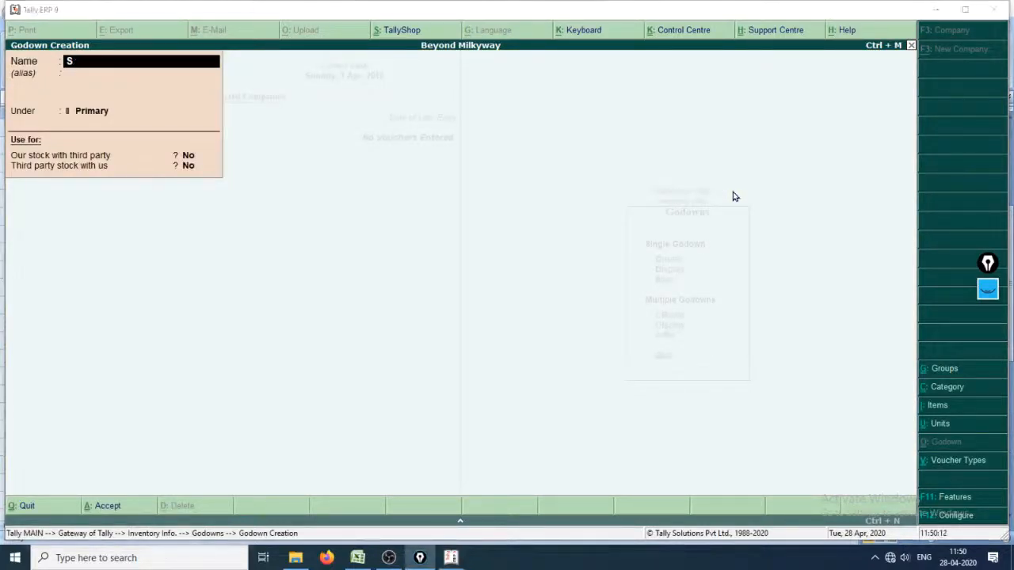
key("alt+Tab")
key("alt+Tab")
key("alt+Tab")
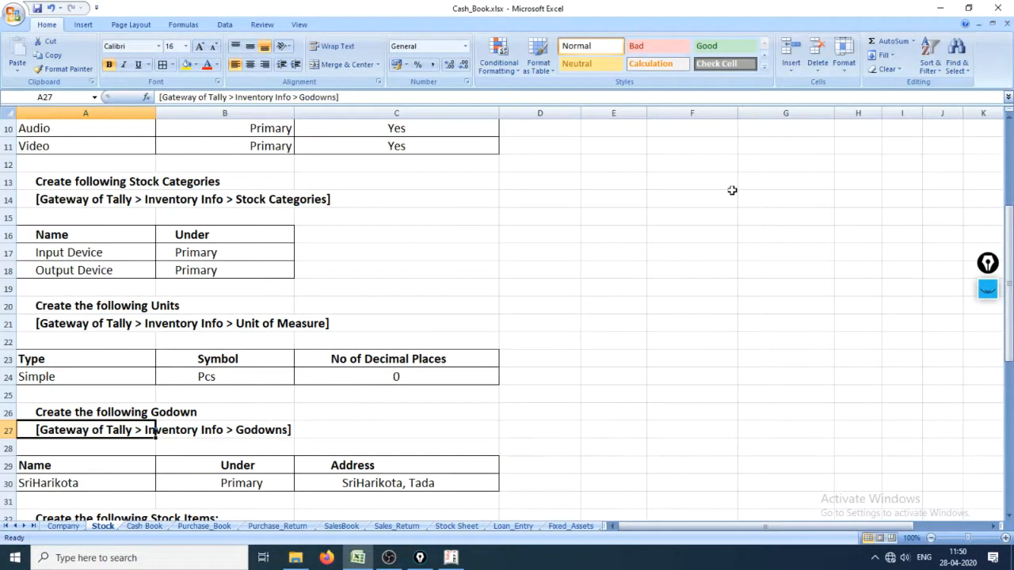
key("alt+Tab")
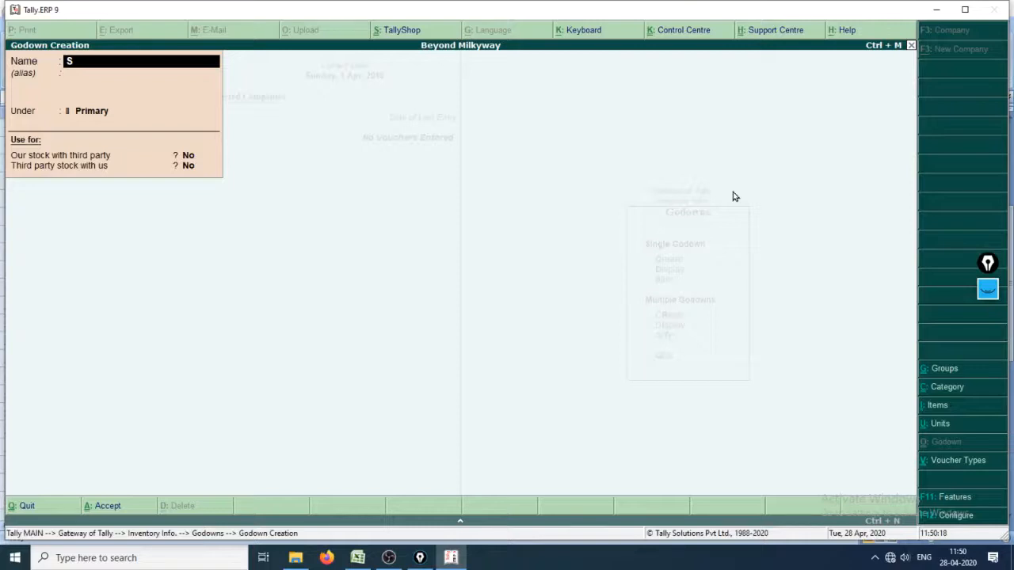
type("riHarikota")
key("Return")
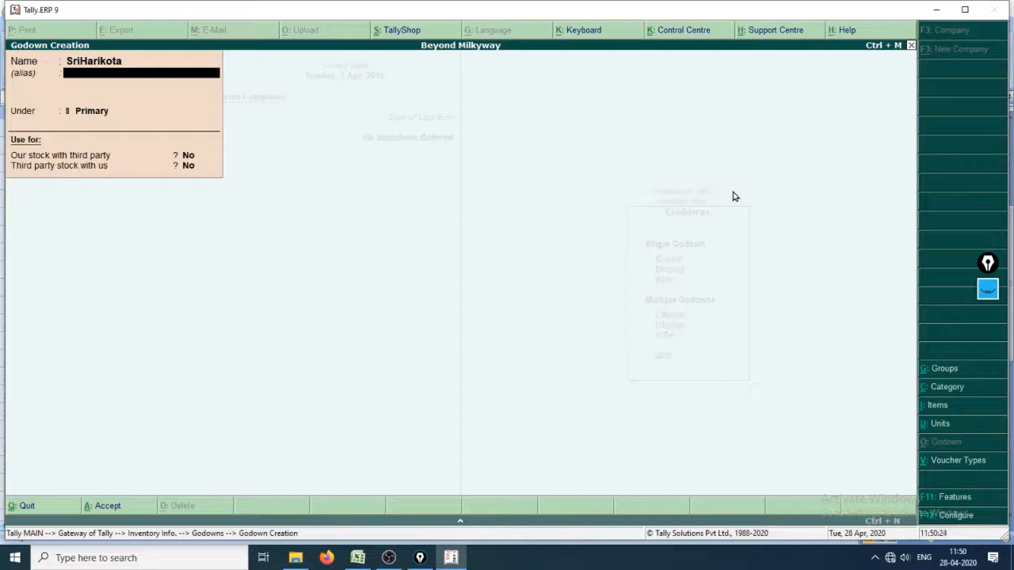
key("Return")
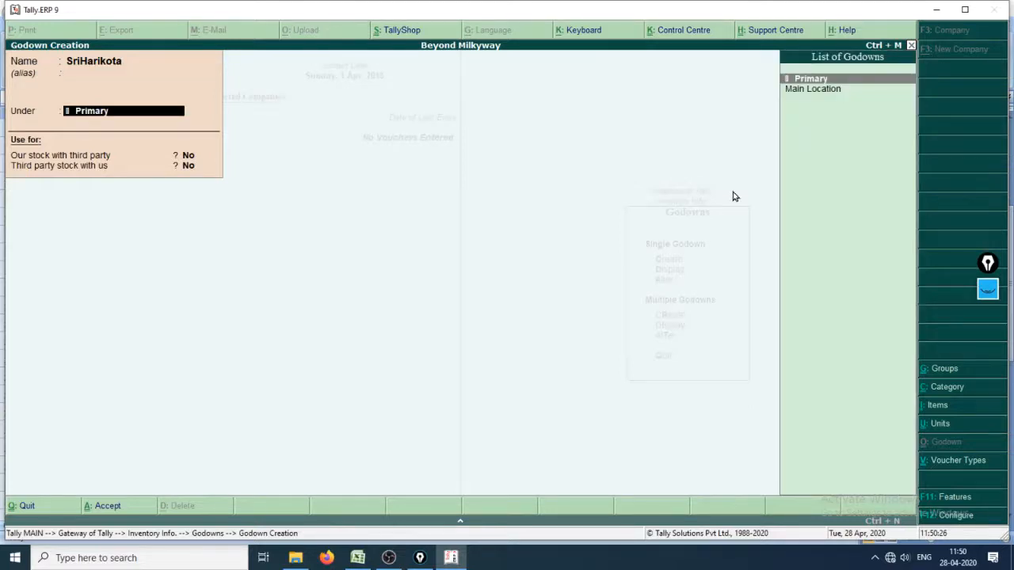
Check the godown's parent in Excel's Stock sheet and place the godown under Primary in Tally
key("alt+Tab")
key("Up")
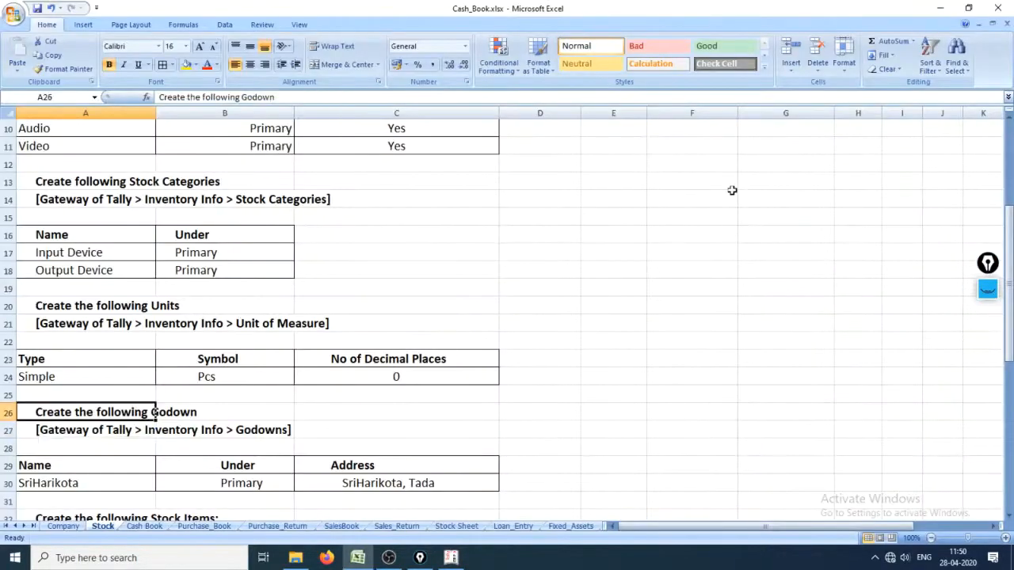
key("Down")
key("Down")
key("Down")
key("Down")
key("alt+Tab")
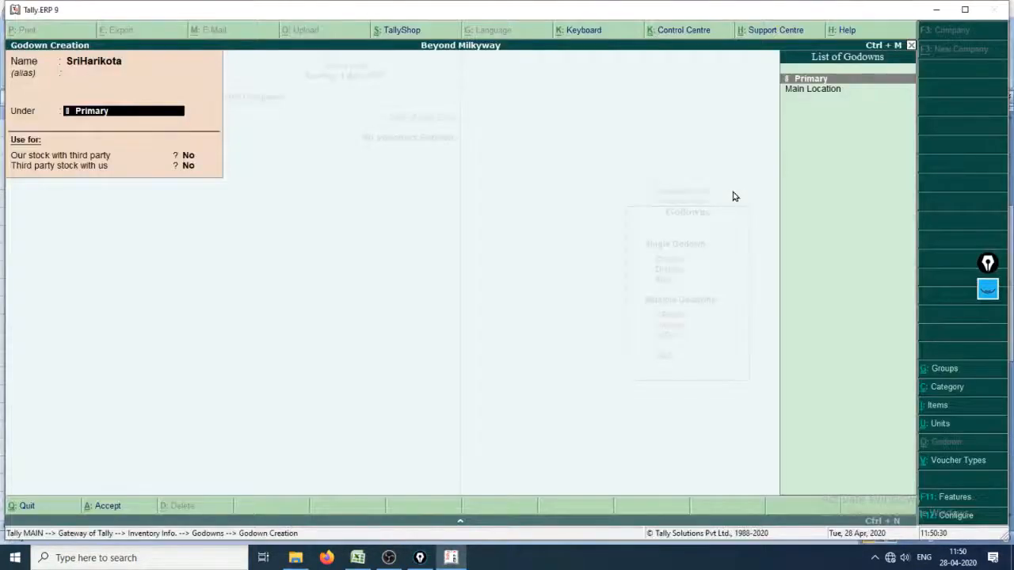
key("Return")
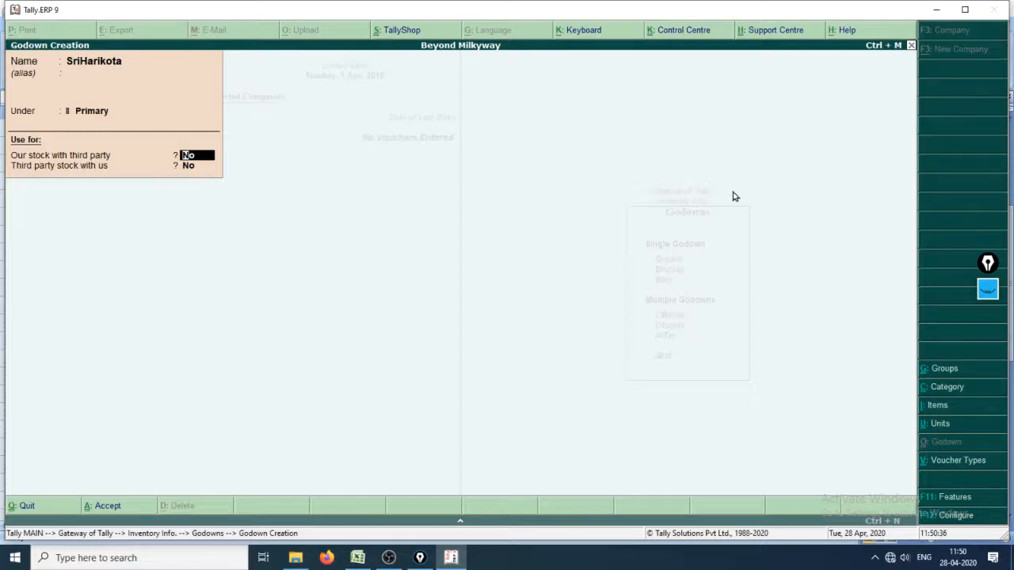
Recheck the godown row in Excel, keep both third-party stock options at No in Tally, save the godown and quit the form
key("alt+Tab")
key("Down")
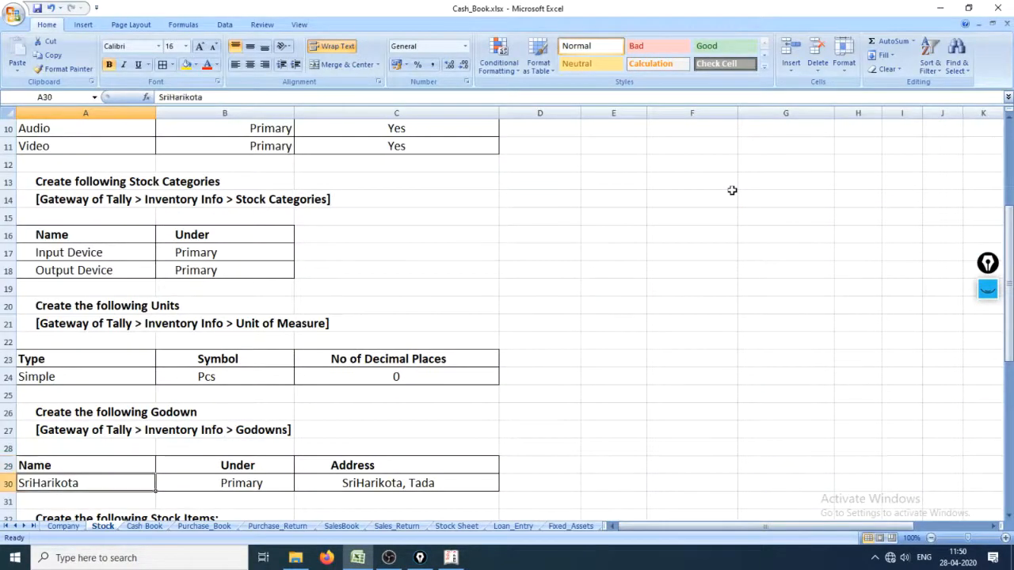
key("alt+Tab")
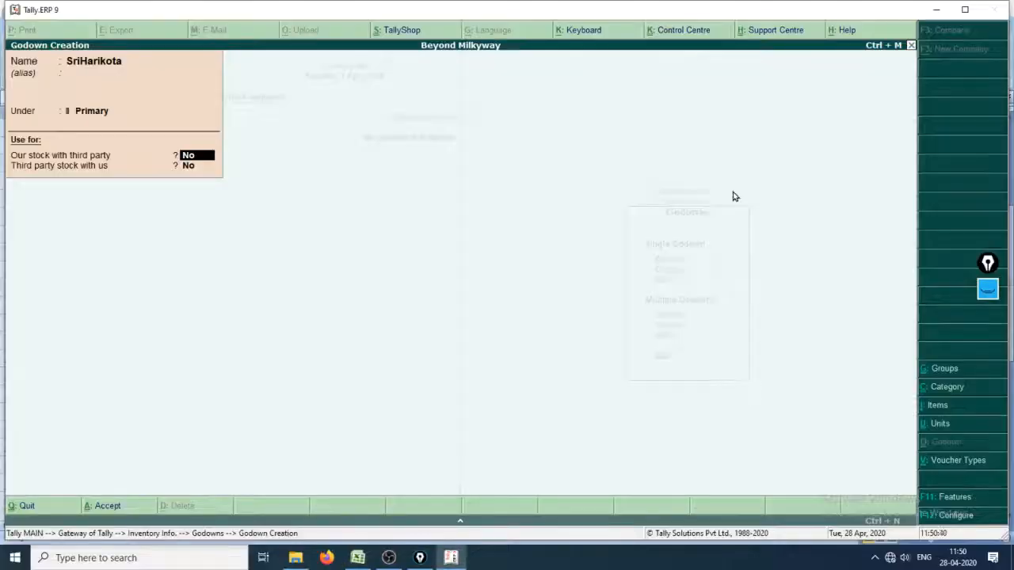
key("Return")
key("Return")
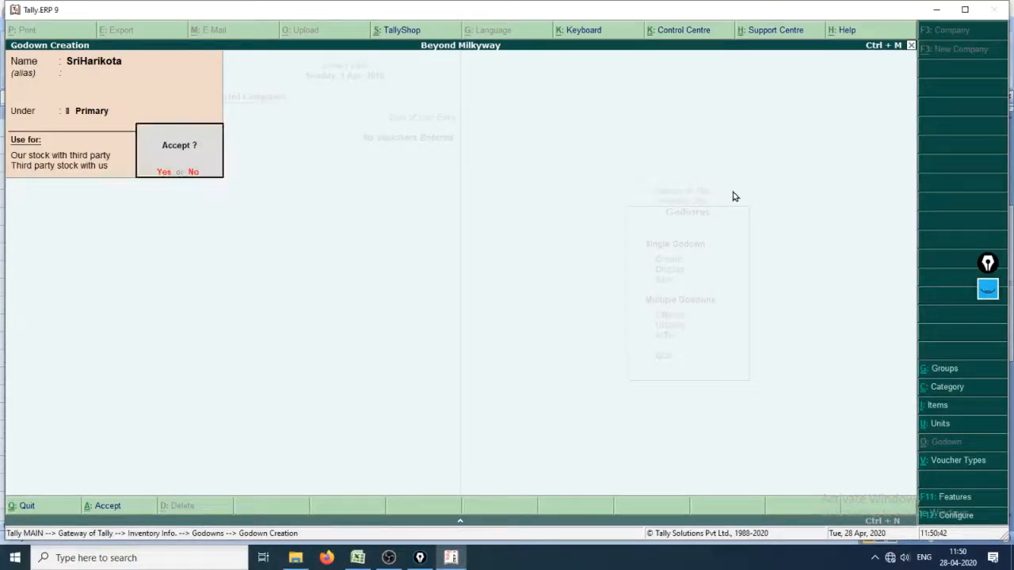
key("Return")
key("Escape")
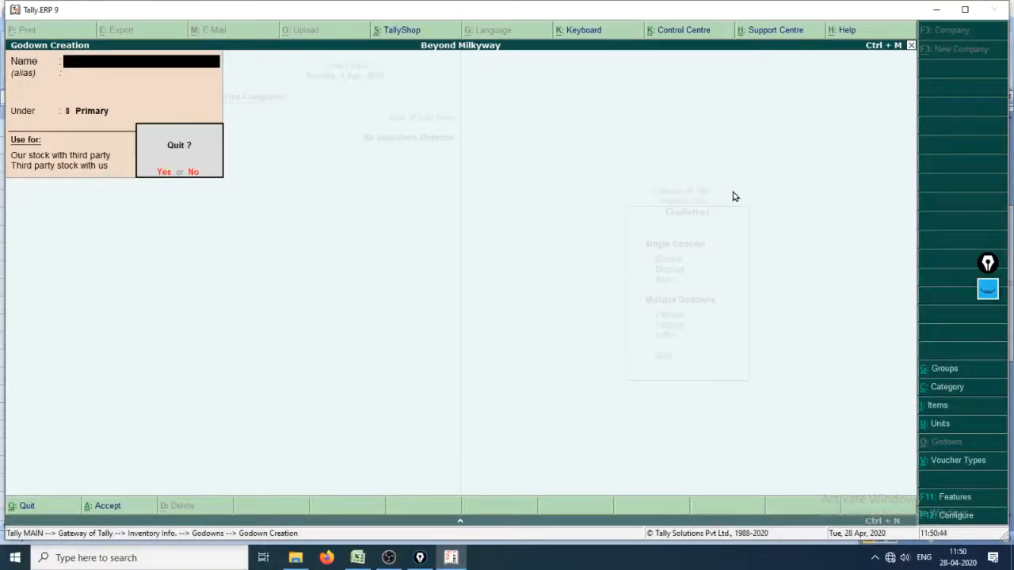
key("Return")
Display the SriHarikota godown from the list of godowns and return to the Gateway of Tally
key("Down")
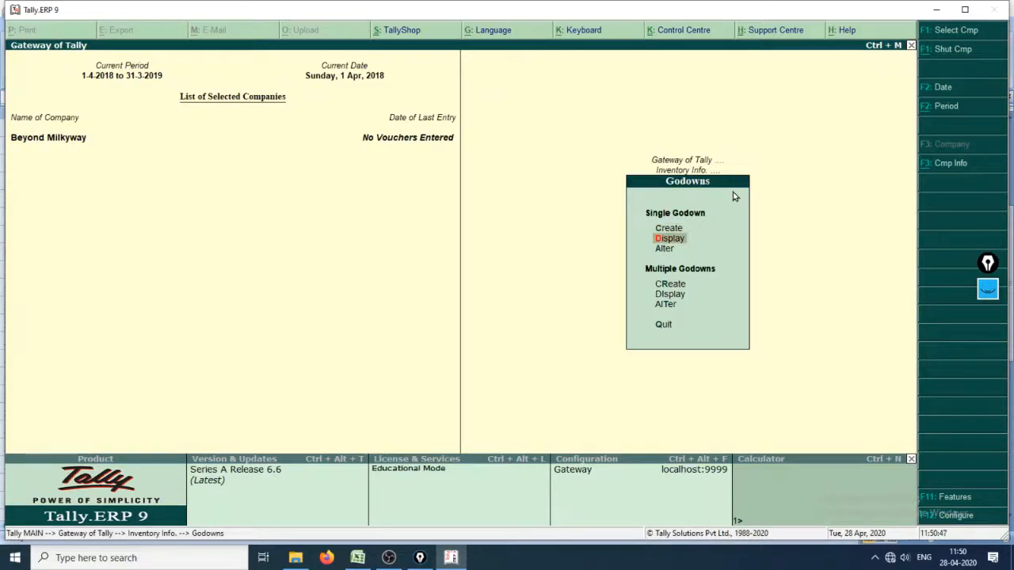
key("Return")
key("Down")
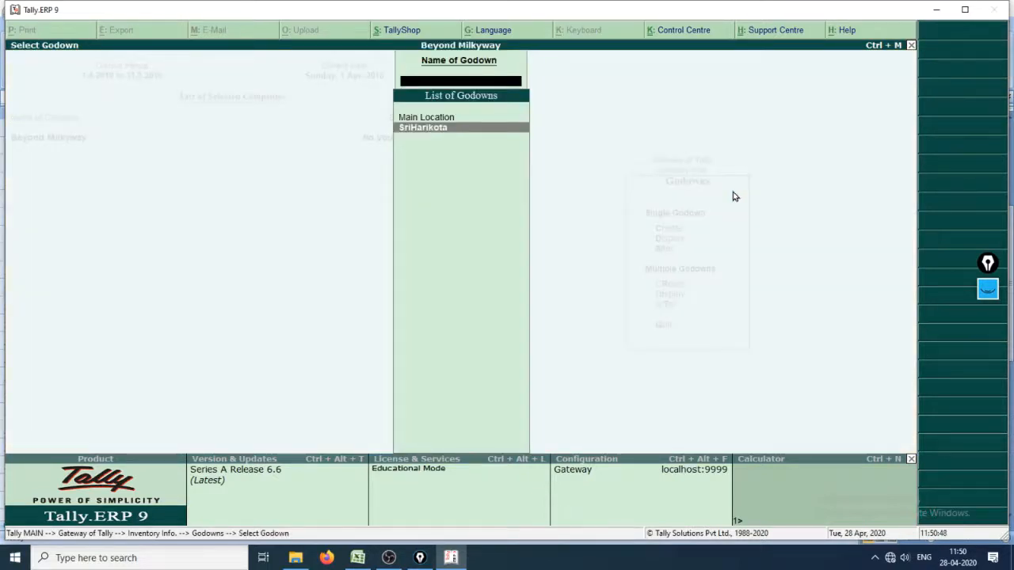
key("Return")
key("Escape")
key("Escape")
key("Escape")
key("Escape")
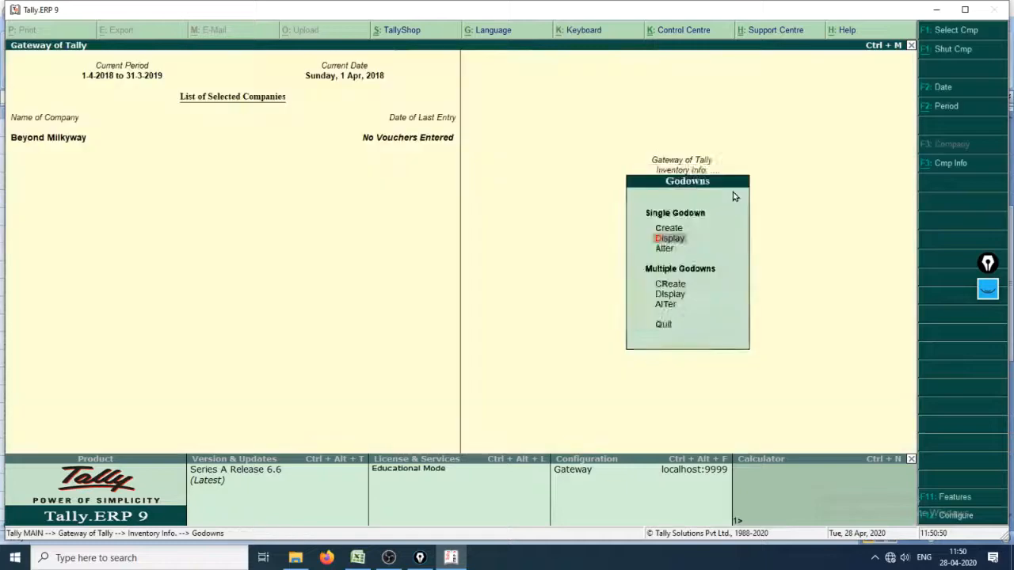
key("Up")
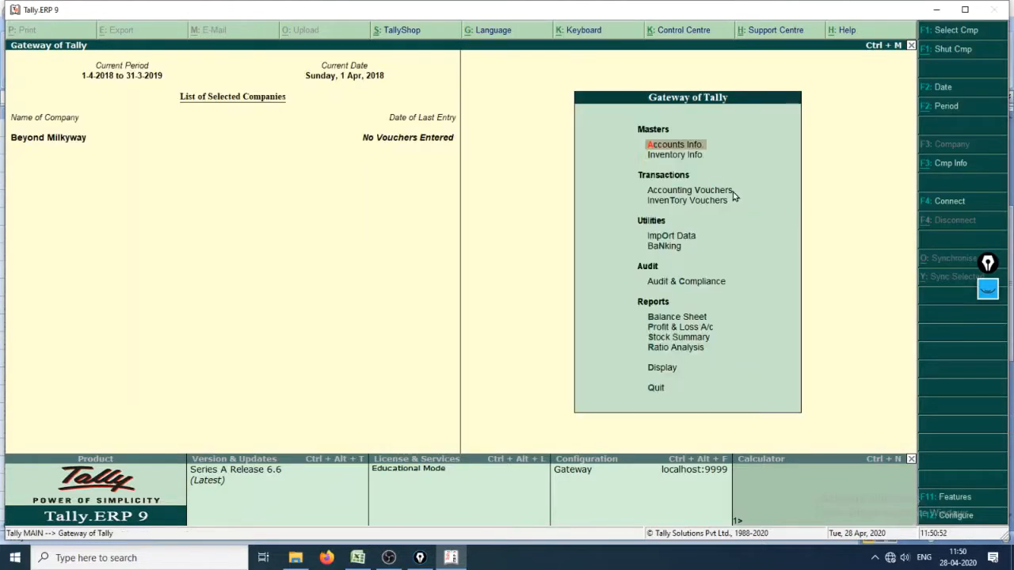
Switch to Excel and read the stock items table in rows 32 to 42 of the Stock sheet
key("alt+Tab")
key("Down")
key("Down")
key("Down")
key("Down")
key("Down")
key("Down")
key("Down")
key("Down")
key("Down")
key("Down")
key("Down")
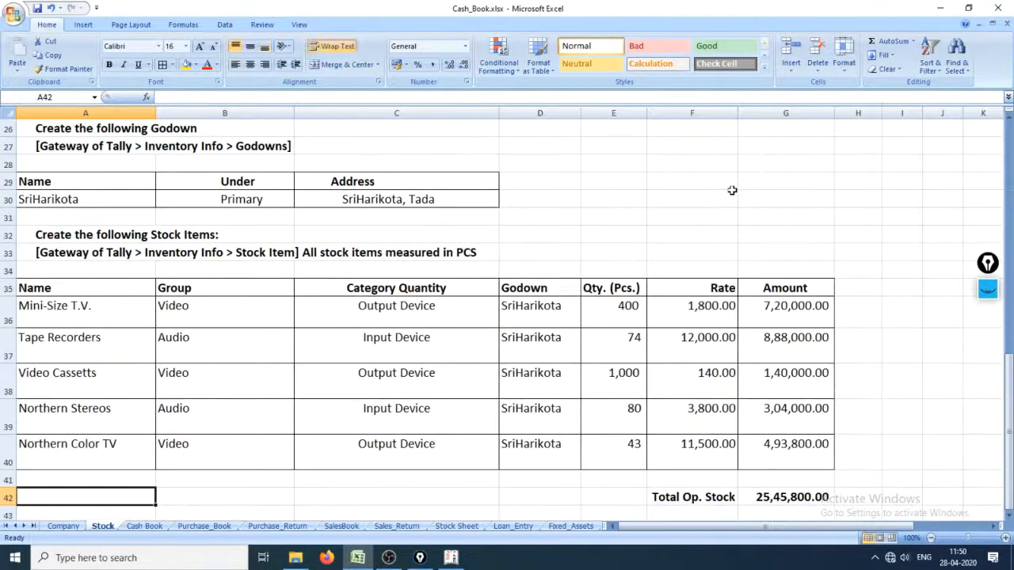
key("Down")
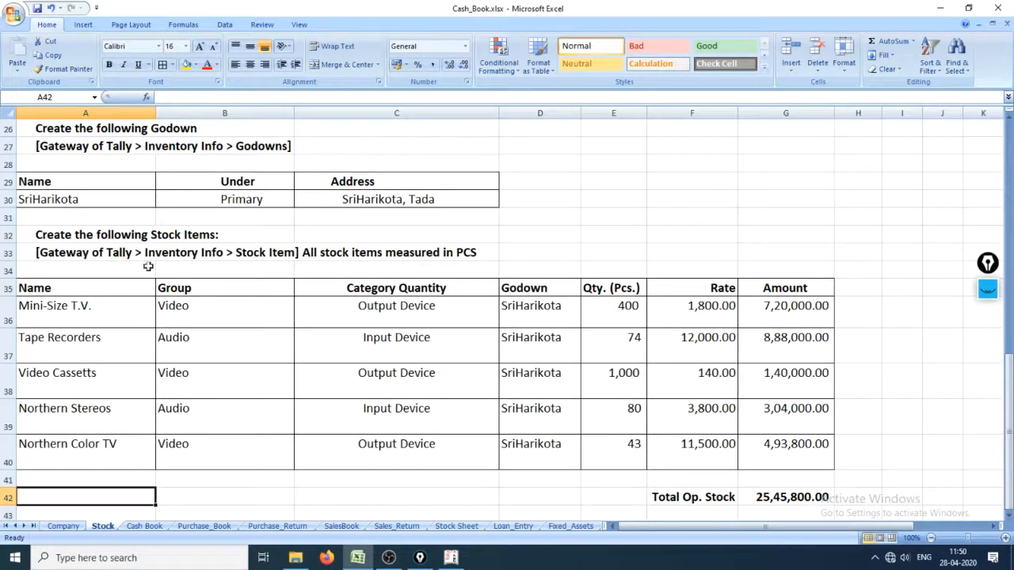
left_click(28, 240)
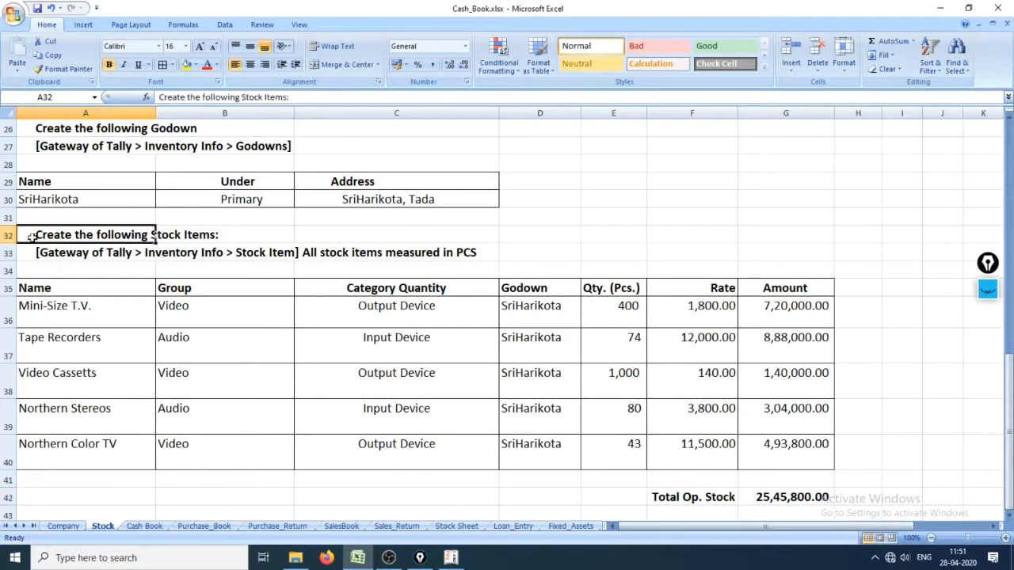
Switch to Tally and open the creation form for a single stock item under Stock Items in Inventory Info
key("alt+Tab")
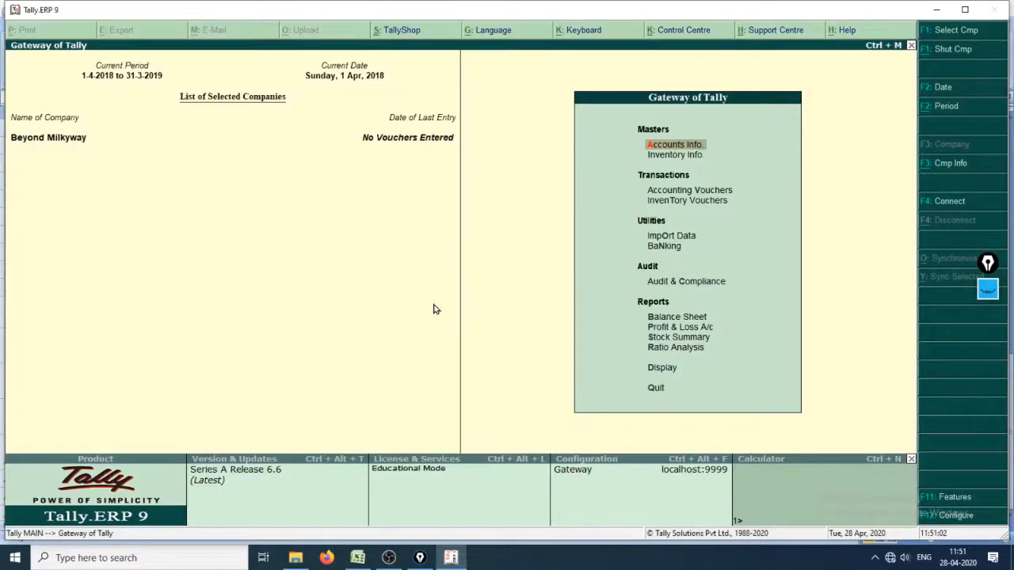
key("i")
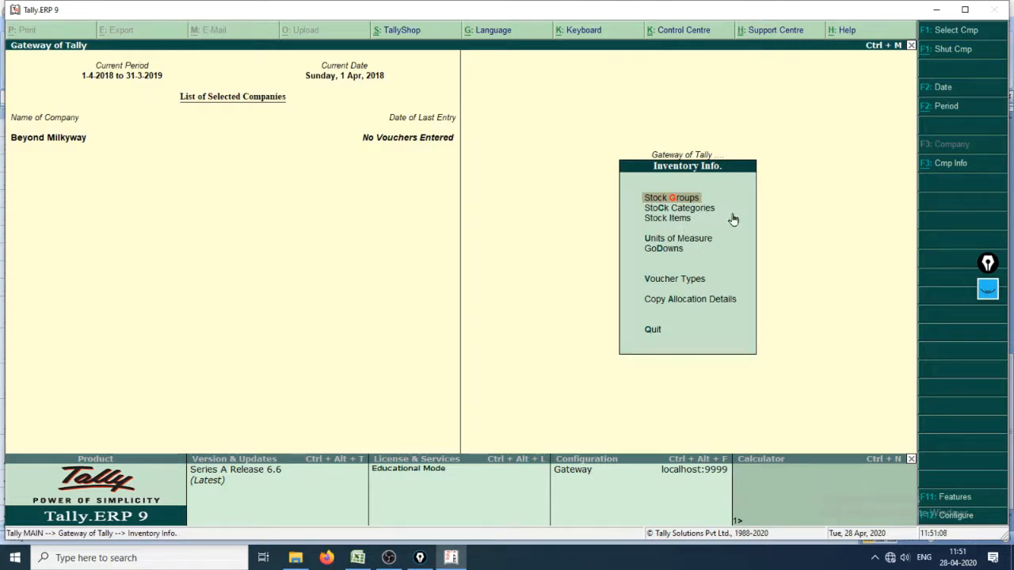
key("Return")
key("Escape")
key("Down")
key("Down")
key("Return")
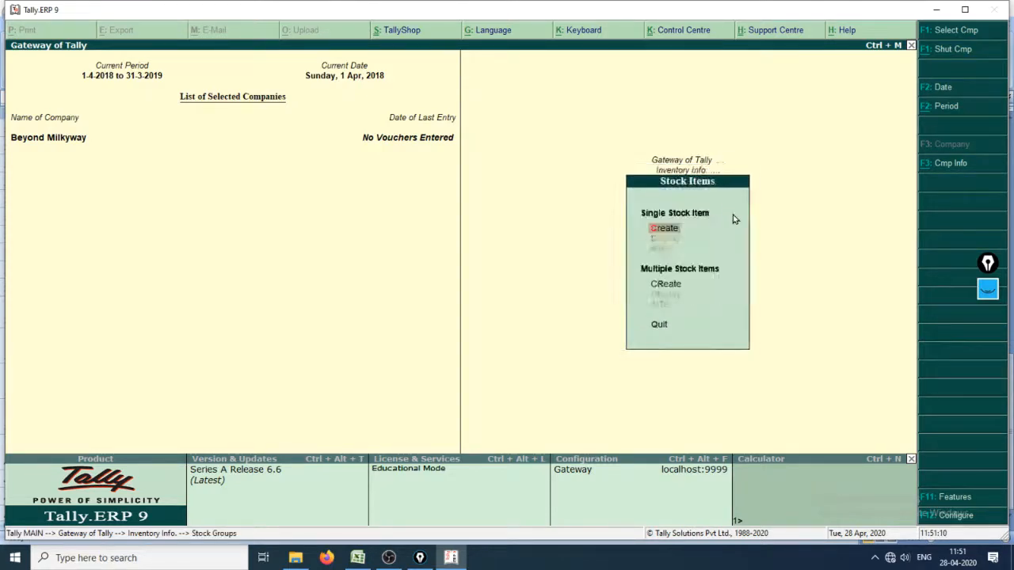
key("Return")
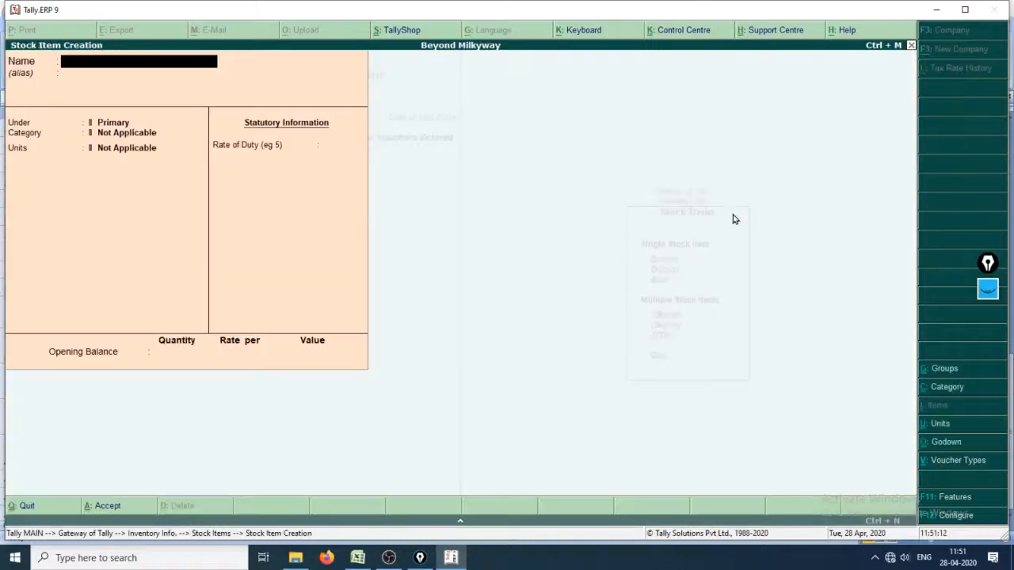
Switch to Excel and select the whole Mini-Size T.V. row in the stock items table
key("alt+Tab")
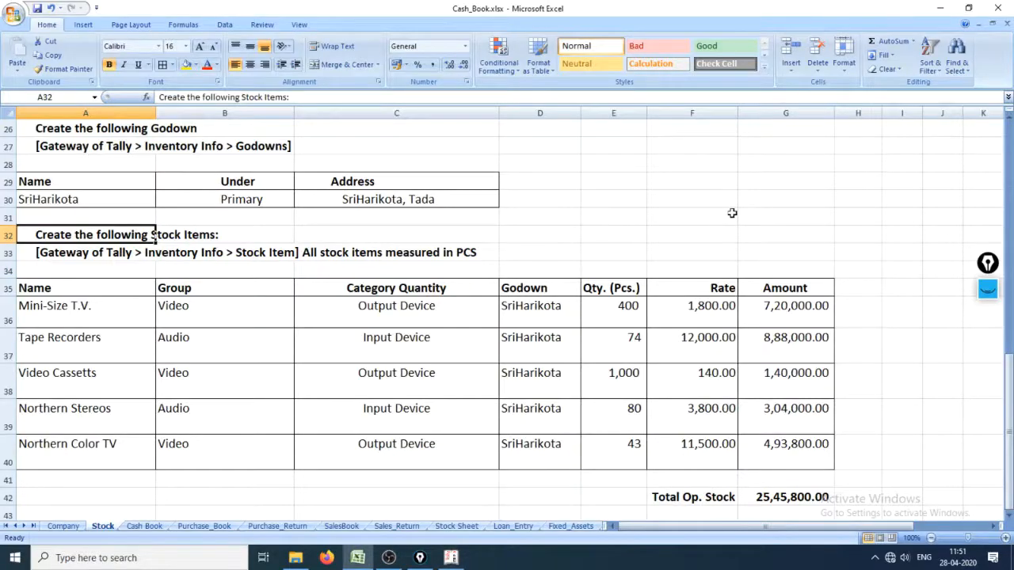
key("alt+Tab")
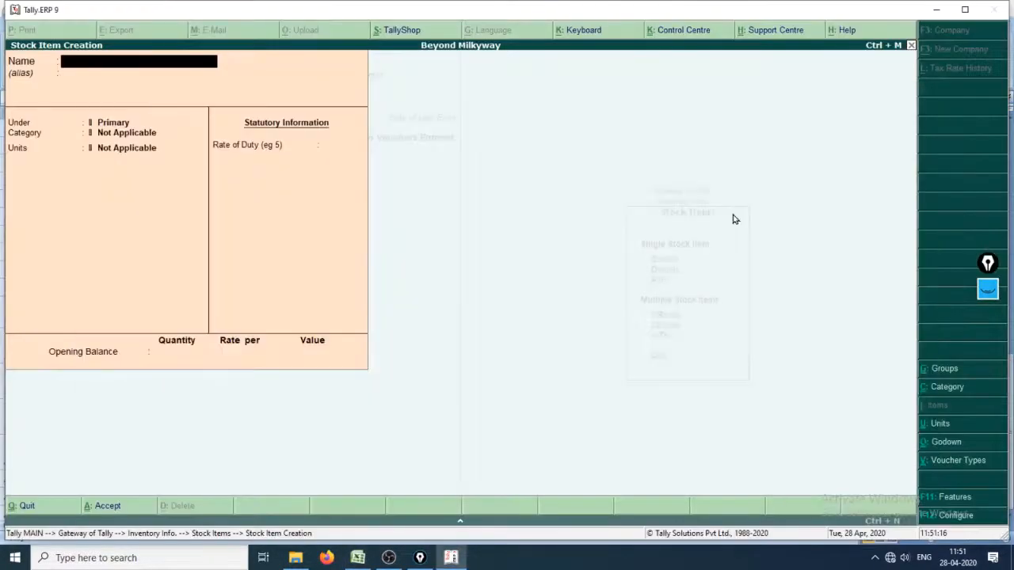
key("alt+Tab")
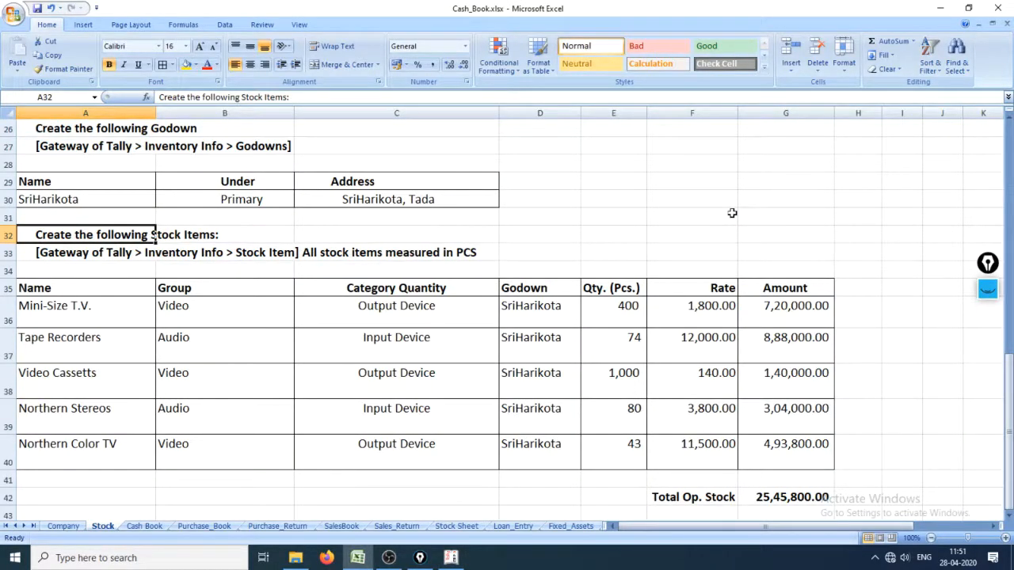
key("Down")
key("Down")
key("Down")
key("Down")
key("shift+space")
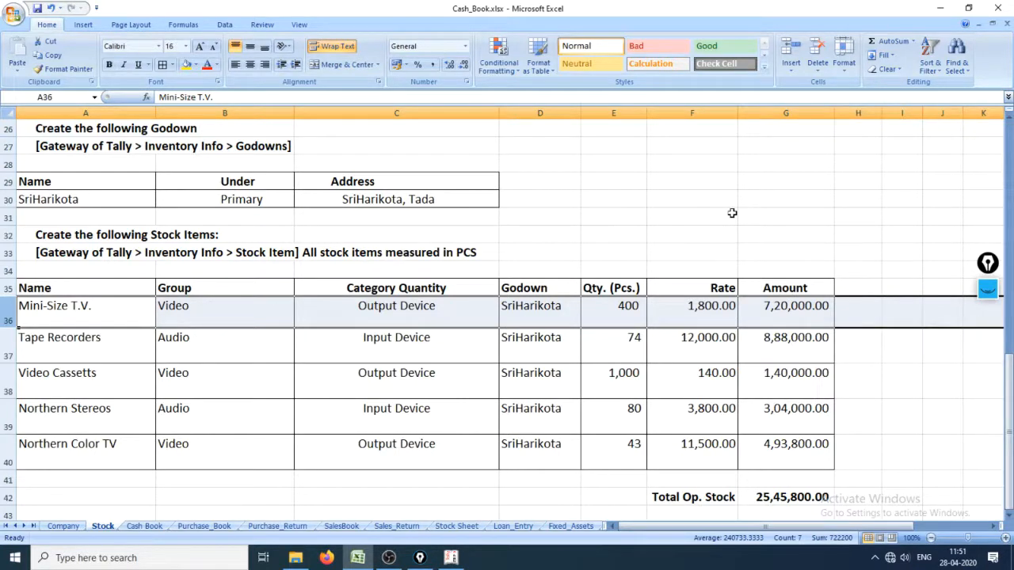
Switch to Tally and quit the empty stock item form back to the Gateway of Tally
key("alt+Tab")
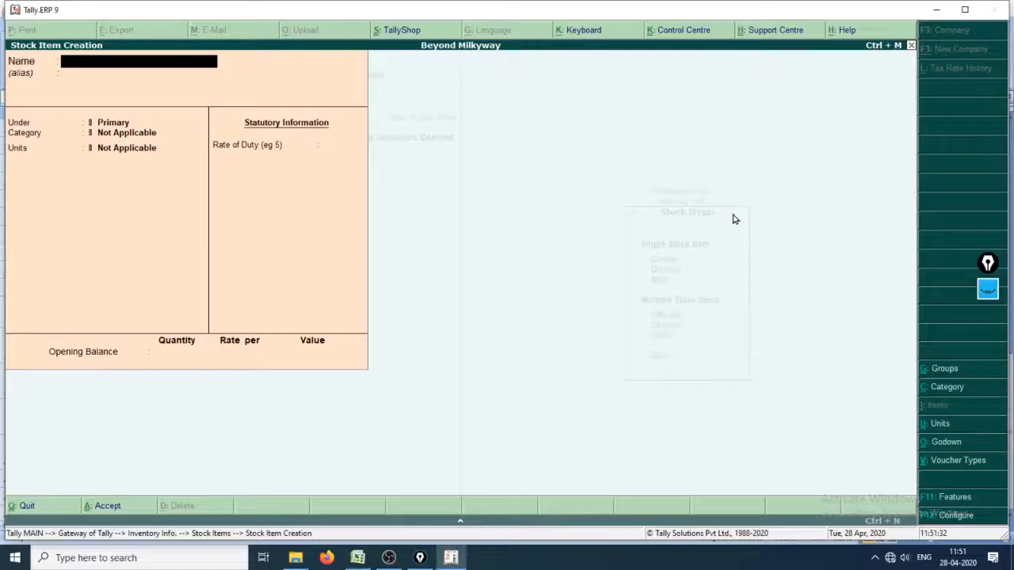
key("Escape")
key("Escape")
key("Escape")
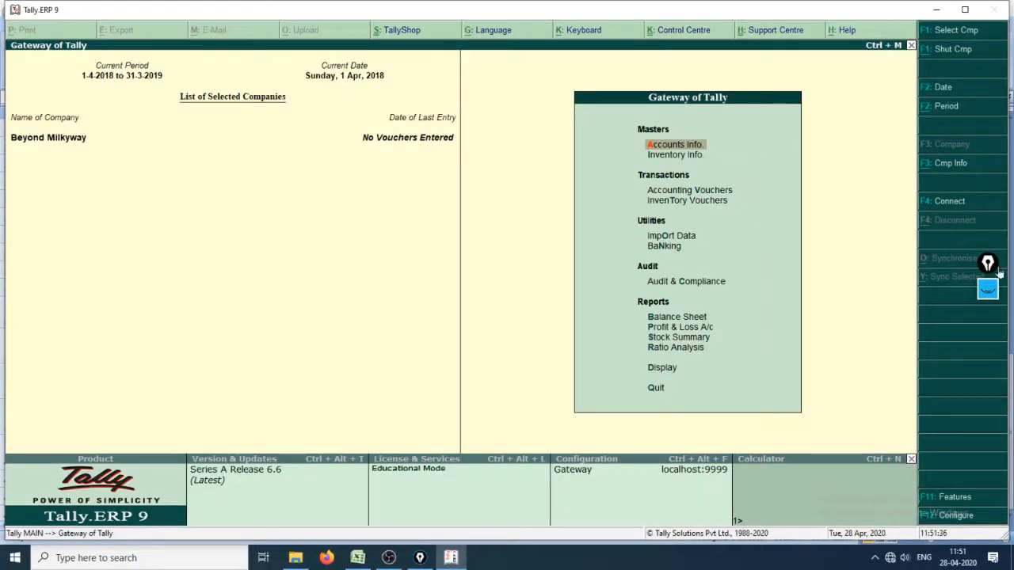
Underline Inventory Info. with the screen pen, draw a letter I with an arrow to it, and clear the marks
left_click(989, 293)
left_click(988, 327)
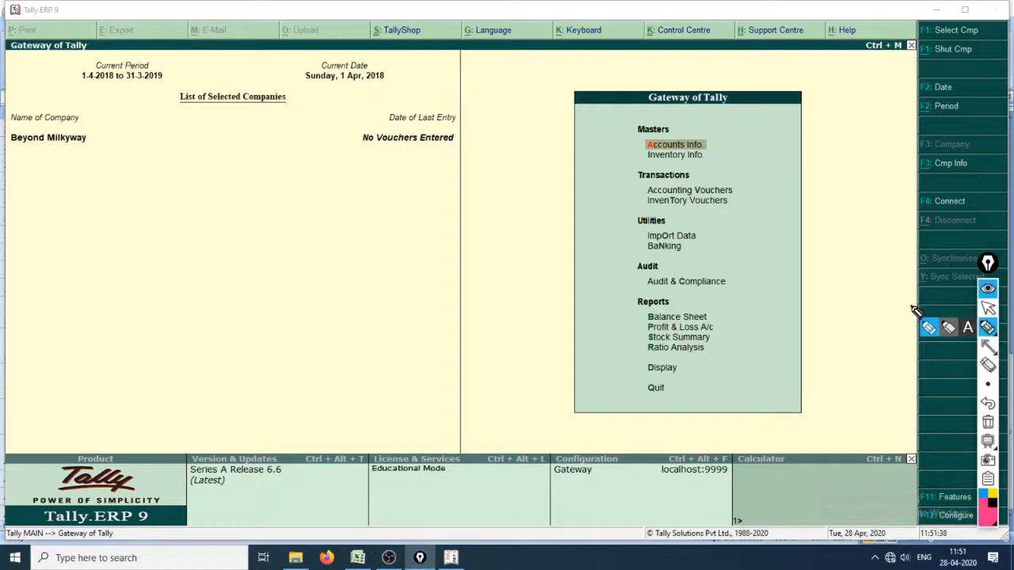
left_click_drag(647, 164, 711, 165)
left_click_drag(525, 176, 534, 234)
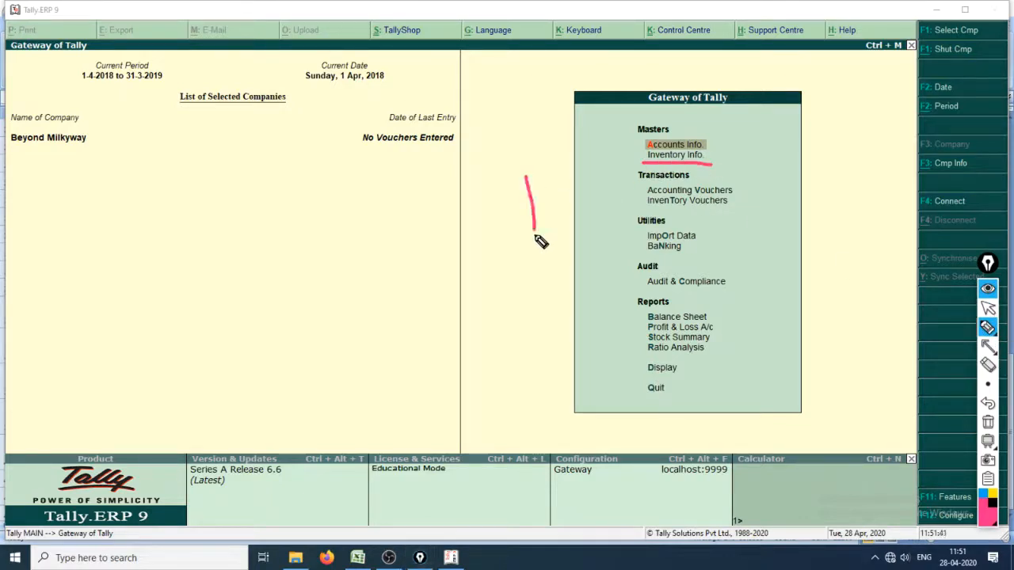
mouse_move(544, 192)
left_mouse_down()
mouse_move(634, 163)
mouse_move(611, 150)
mouse_move(626, 190)
left_mouse_up()
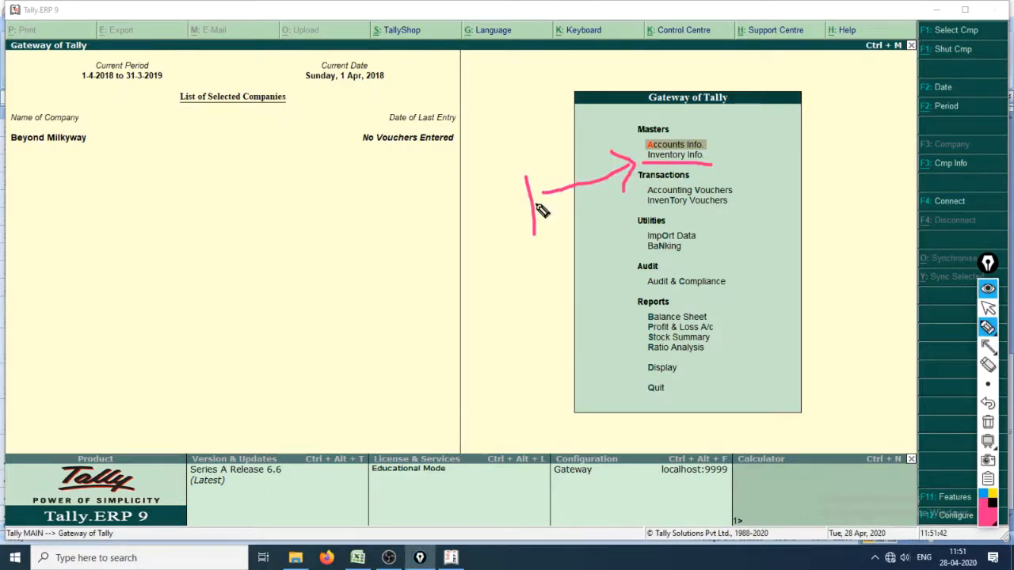
left_click_drag(513, 180, 553, 169)
left_click_drag(516, 237, 554, 235)
key("ctrl+shift+7")
key("ctrl+shift+2")
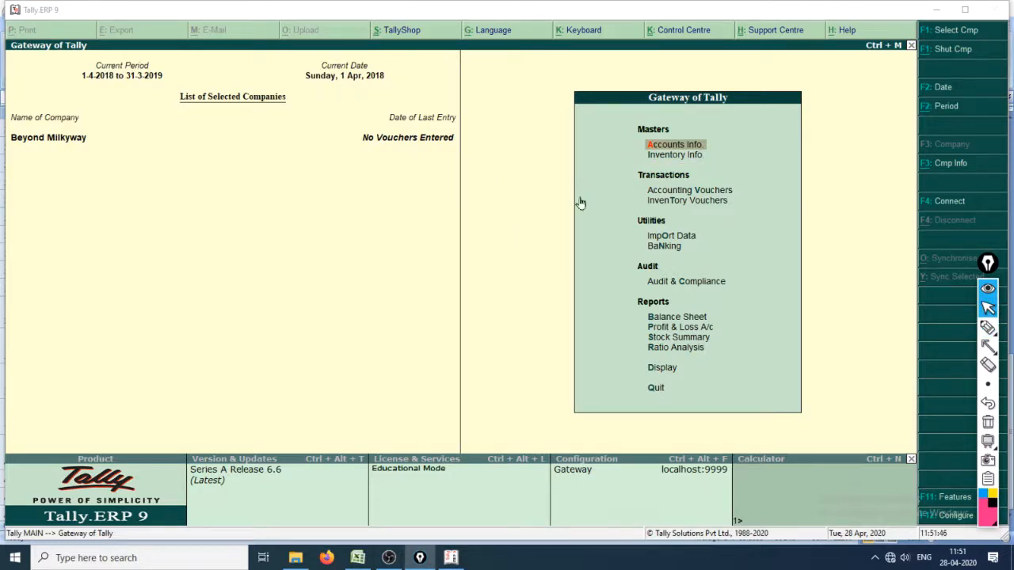
Hide the screen pen tools and open Inventory Info. from the Gateway of Tally
key("ctrl+shift+1")
key("Down")
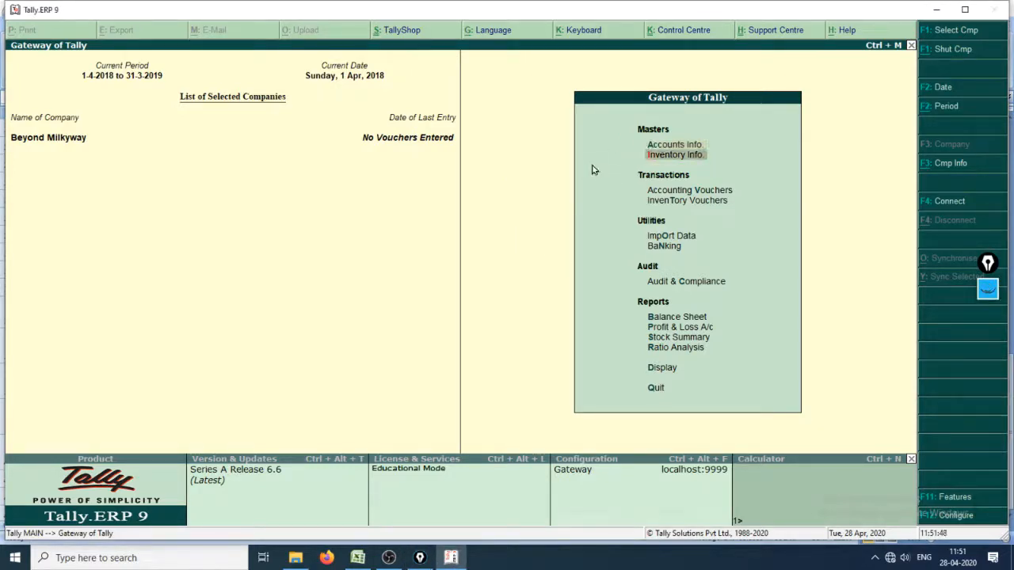
key("Return")
Mark Stock Items with a letter I and arrows using the screen pen, tick the other stock masters, and clear the drawing
left_click(987, 289)
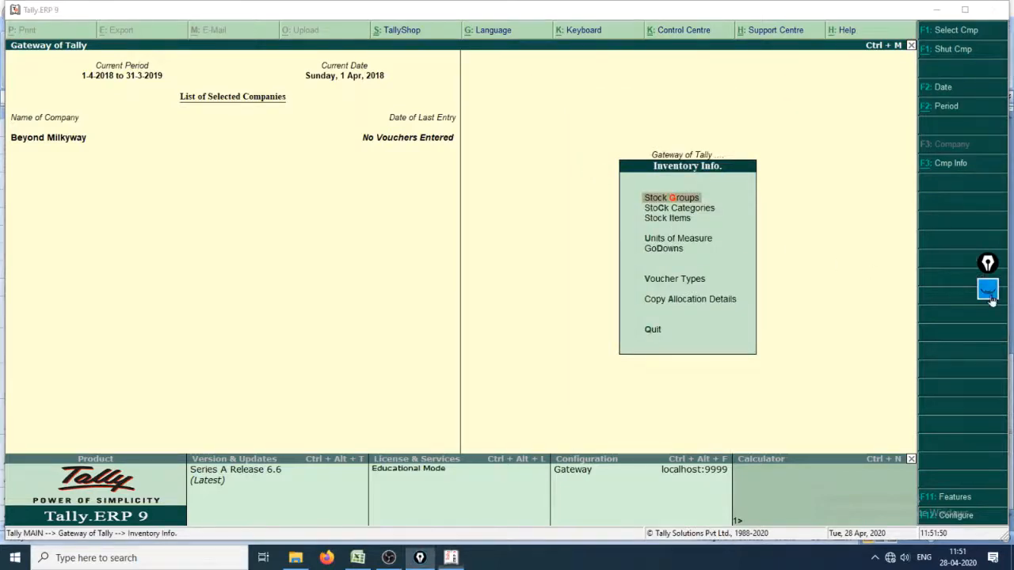
left_click(988, 327)
mouse_move(472, 222)
left_mouse_down()
mouse_move(529, 220)
mouse_move(474, 272)
left_mouse_up()
mouse_move(545, 238)
left_mouse_down()
mouse_move(648, 222)
mouse_move(631, 243)
mouse_move(697, 227)
left_mouse_up()
mouse_move(714, 191)
left_mouse_down()
mouse_move(719, 204)
mouse_move(760, 172)
left_mouse_up()
left_click_drag(732, 205, 765, 195)
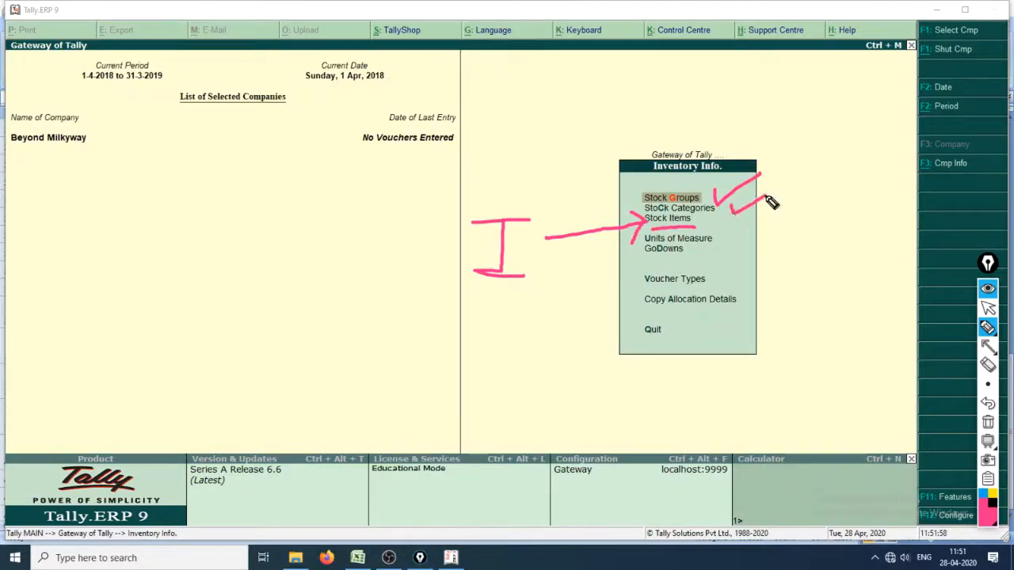
mouse_move(716, 238)
left_mouse_down()
mouse_move(736, 232)
mouse_move(724, 243)
left_mouse_up()
left_click(690, 251)
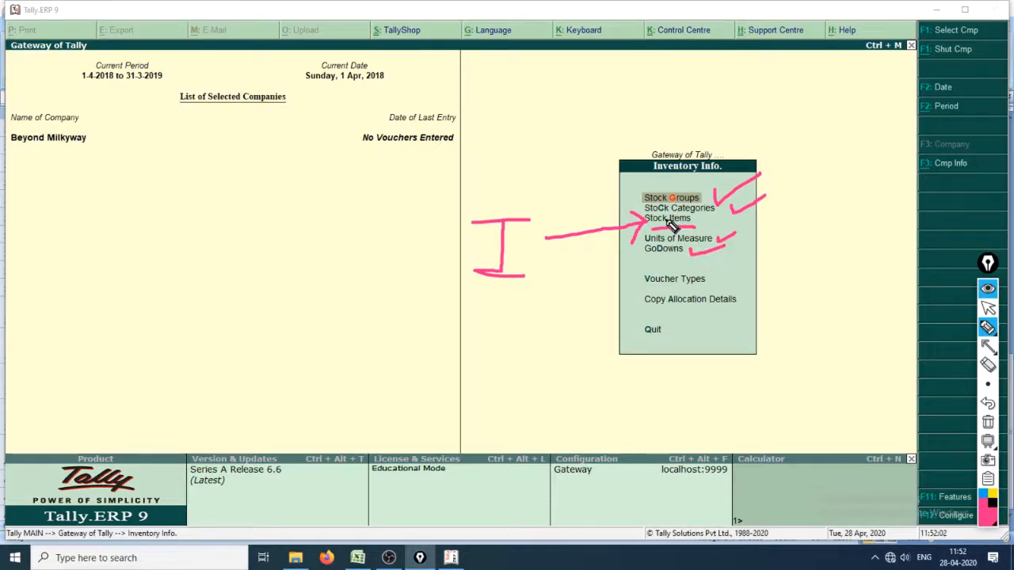
mouse_move(668, 228)
left_mouse_down()
mouse_move(790, 229)
mouse_move(776, 240)
left_mouse_up()
mouse_move(823, 219)
left_mouse_down()
mouse_move(849, 218)
mouse_move(837, 229)
mouse_move(849, 229)
left_mouse_up()
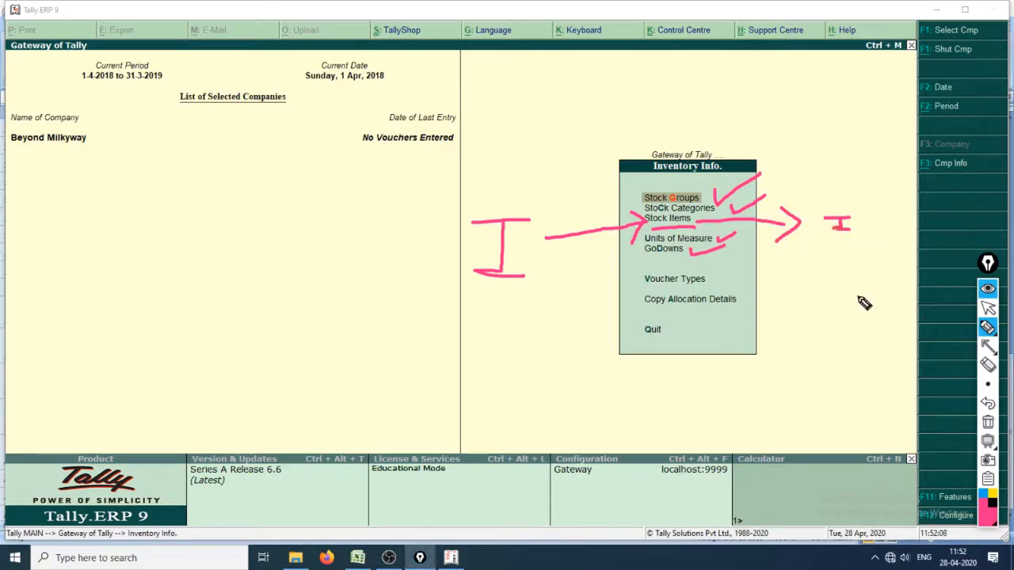
key("ctrl+shift+2")
key("ctrl+shift+7")
Open the creation form for a single stock item under Stock Items
left_click(667, 220)
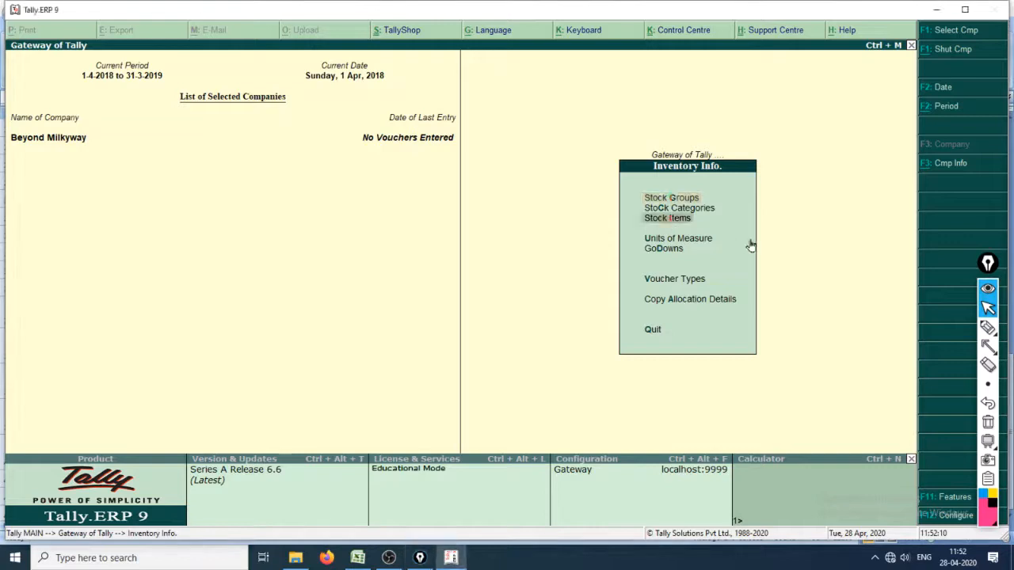
key("Return")
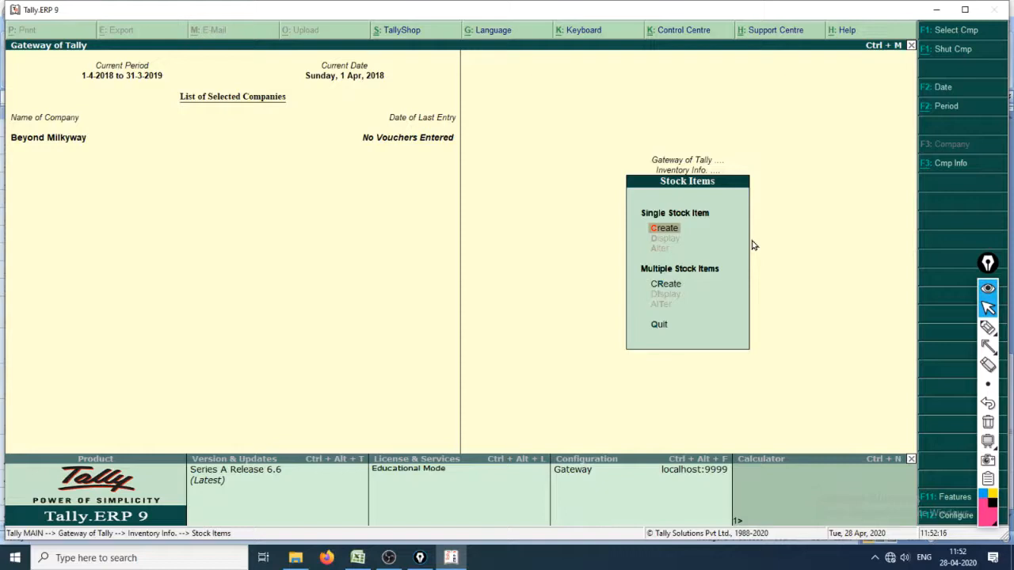
key("Return")
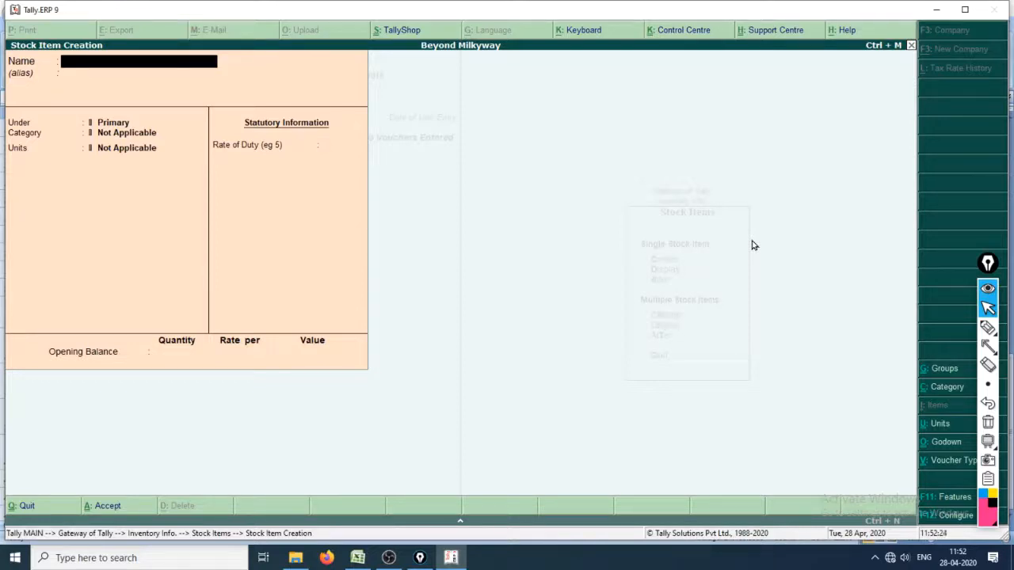
Check the item name in Excel, name the stock item Mini Size T.V. in Tally and leave its alias empty
key("alt+Tab")
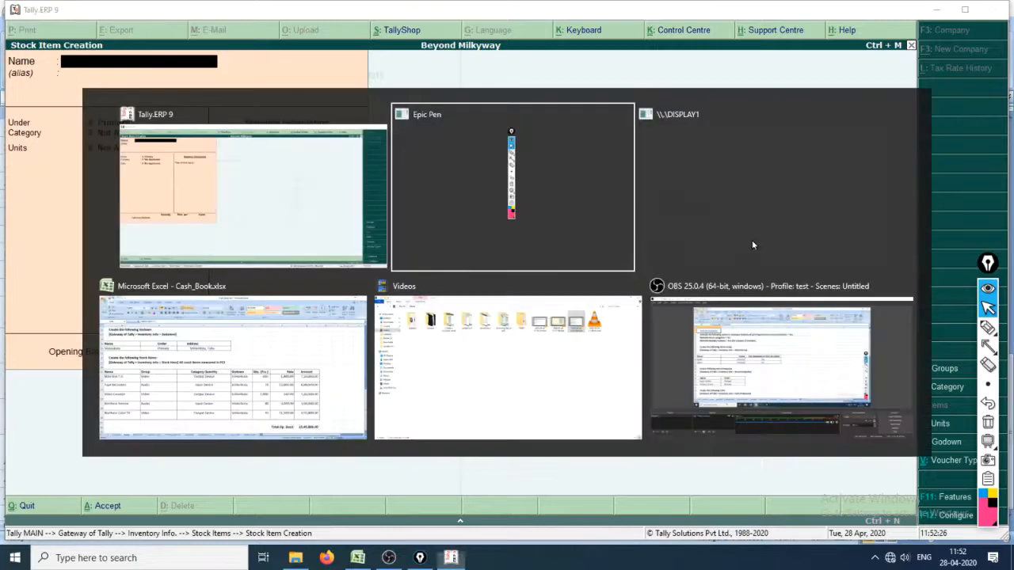
key("alt+Tab")
key("alt+Tab")
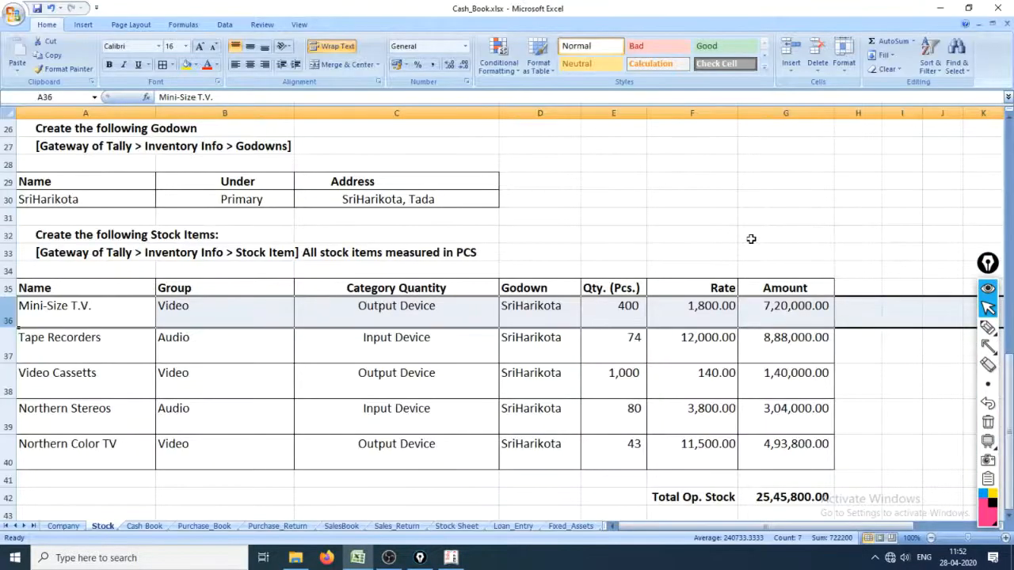
key("alt+Tab")
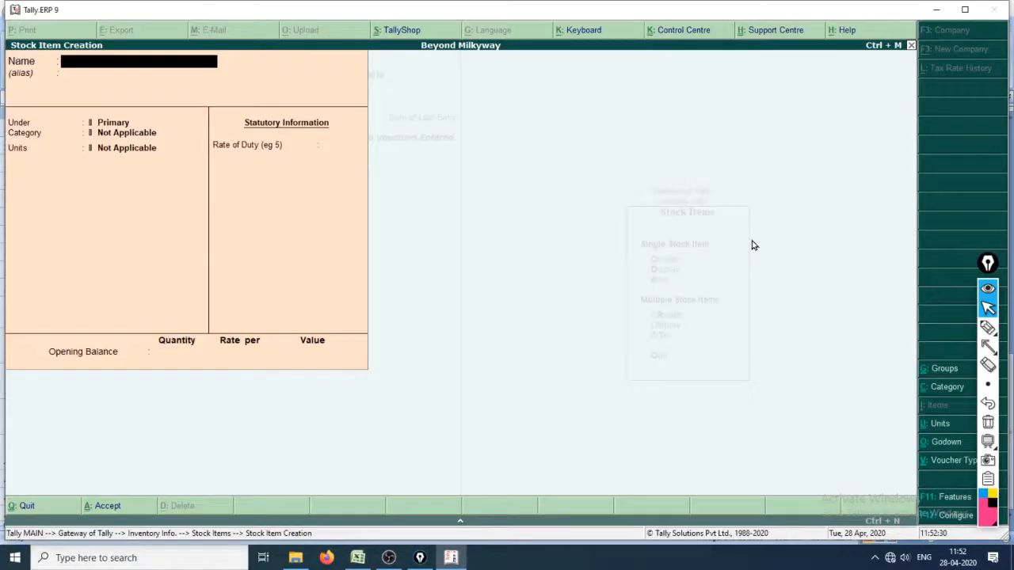
type("Mini Size T.Vv")
key("Return")
key("Return")
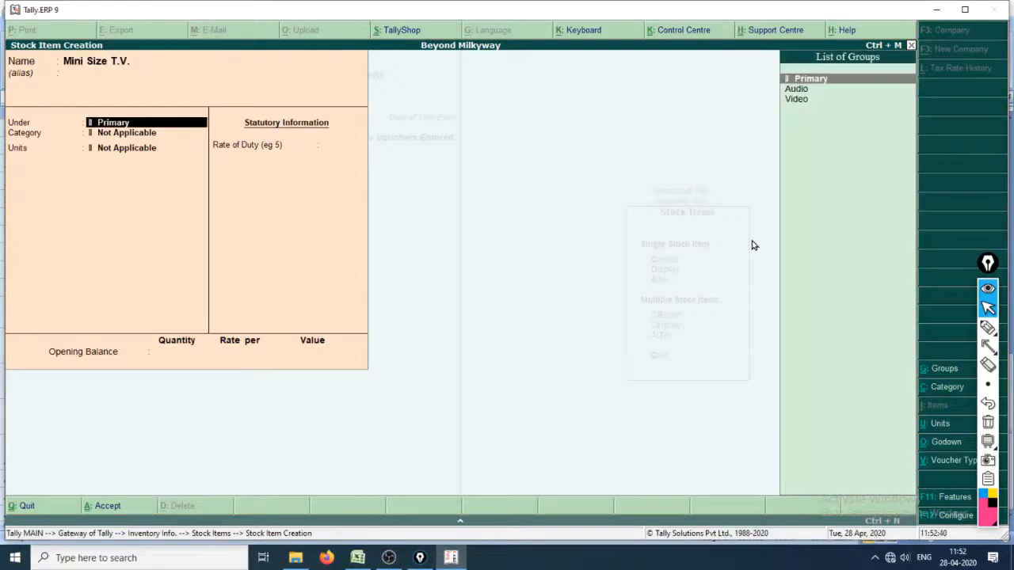
Check the item's group in the Excel row and place the stock item under the Video group in Tally
key("alt+Tab")
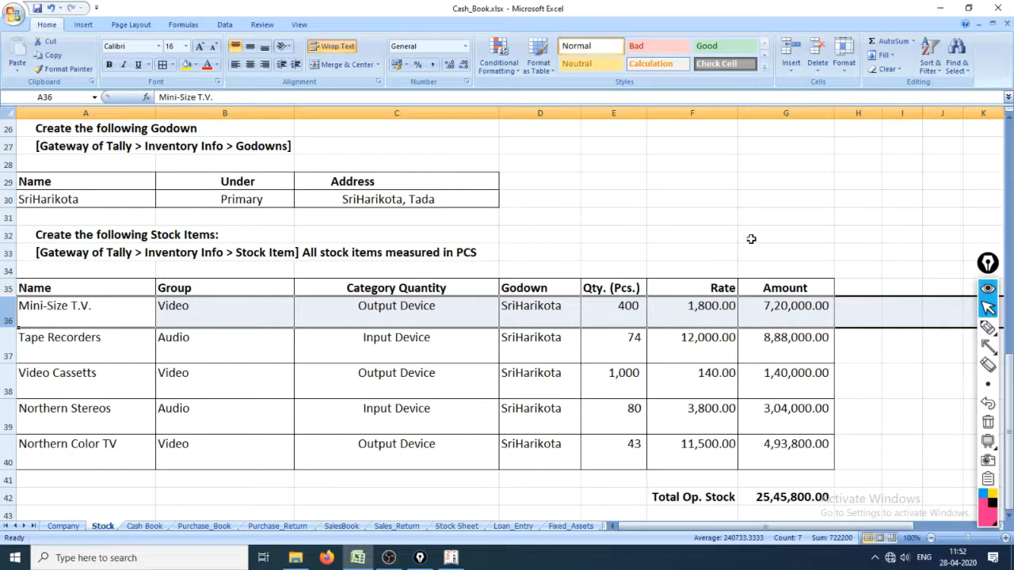
key("alt+Tab")
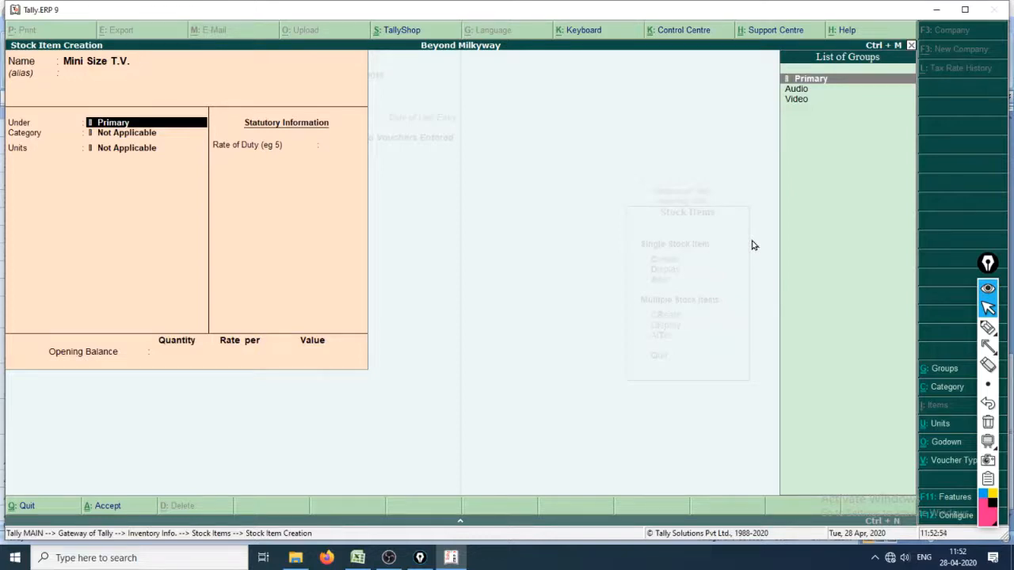
key("alt+Tab")
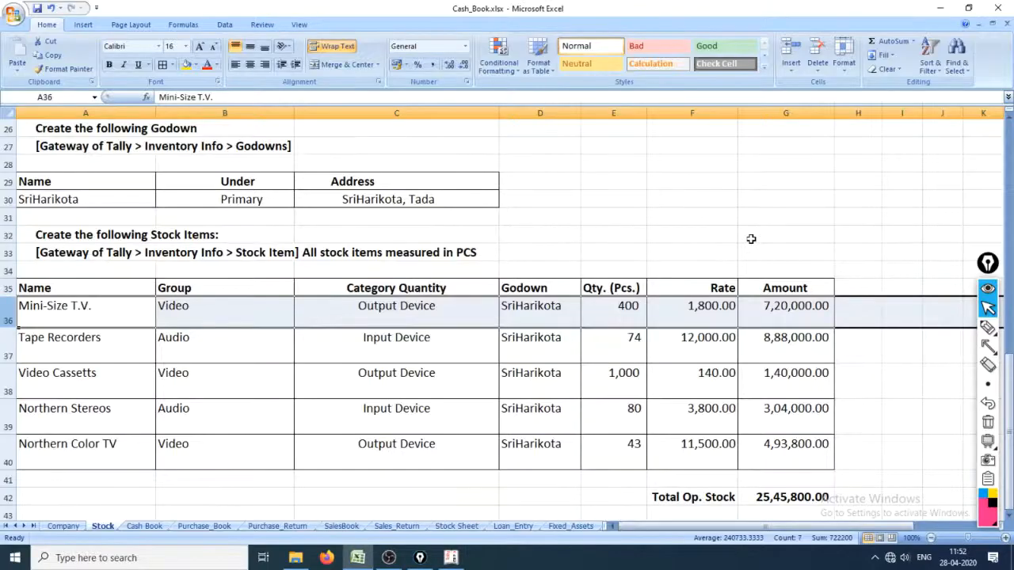
key("alt+Tab")
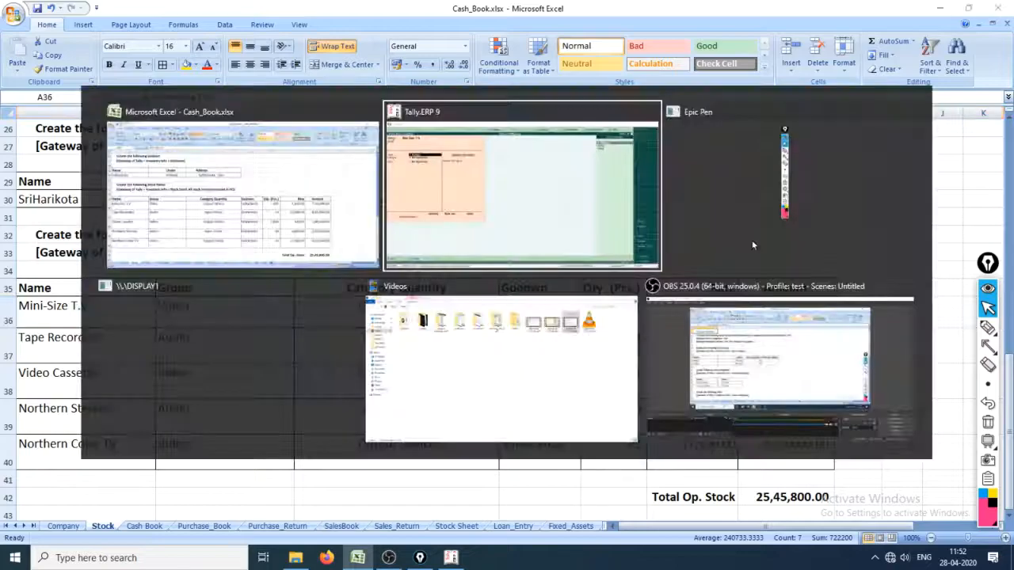
key("alt+Tab")
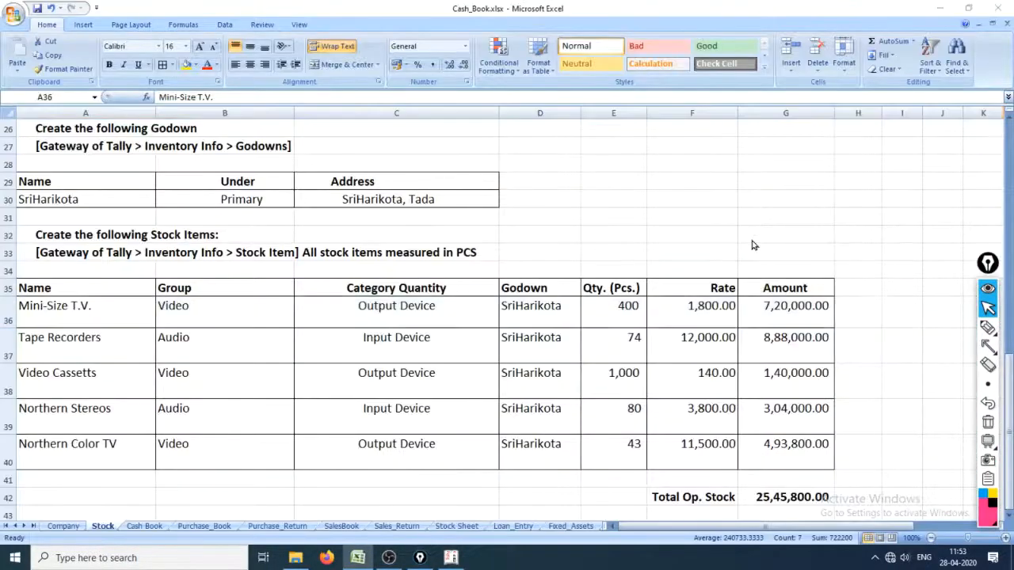
key("alt+Tab")
key("Down")
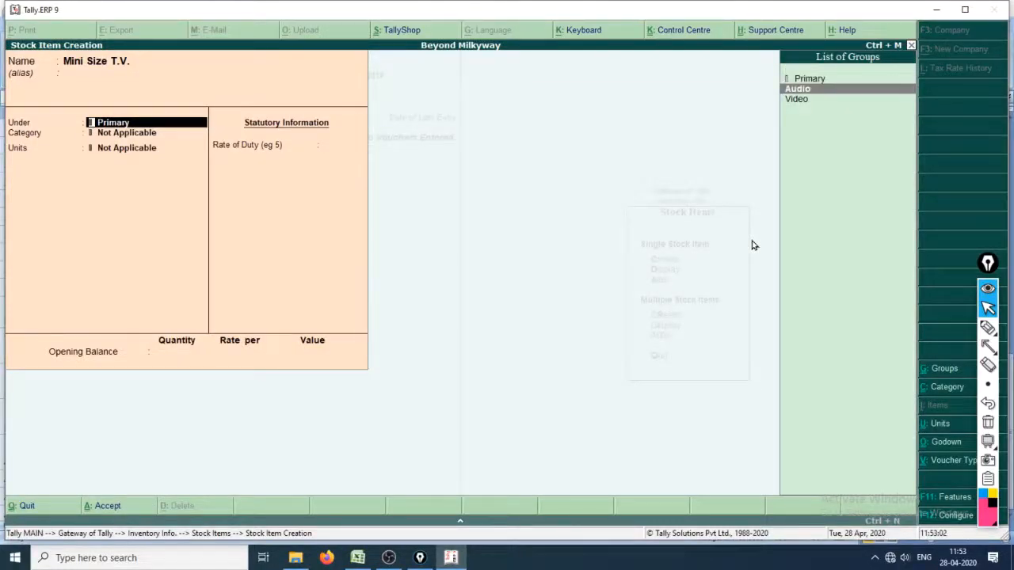
key("Down")
key("Return")
Check the item's category in Excel and set it to Output Device in the Tally form
key("alt+Tab")
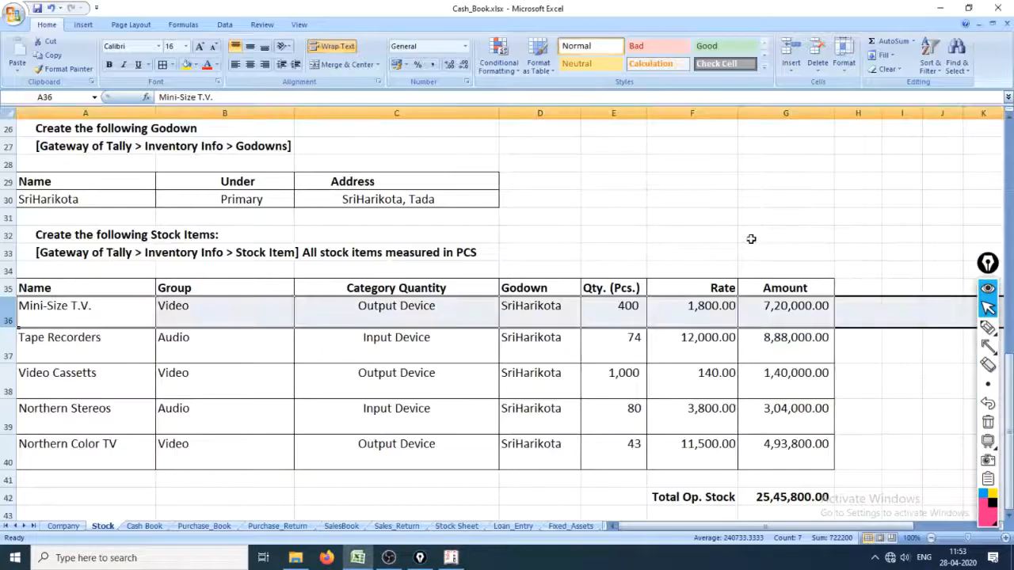
key("alt+Tab")
key("Down")
key("Down")
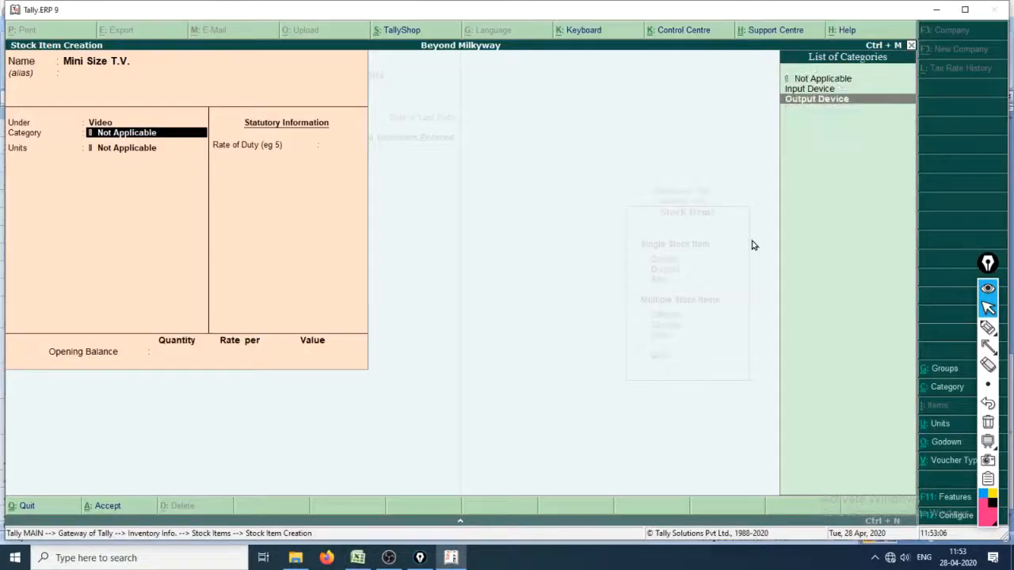
key("Return")
Consult the Excel row, set the stock item's units to Pcs. and leave the rate of duty at 0
key("alt+Tab")
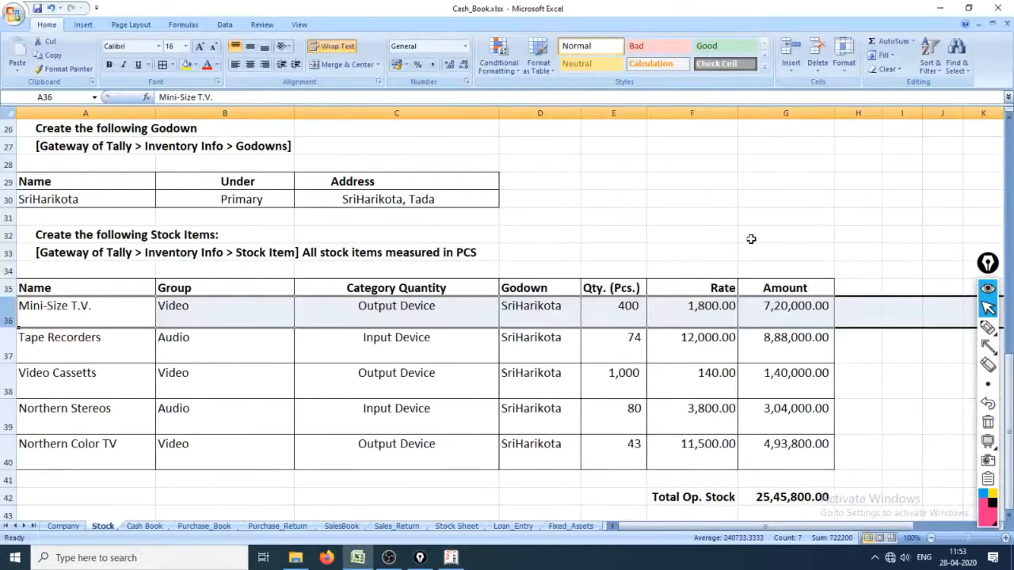
key("alt+Tab")
key("Down")
key("Return")
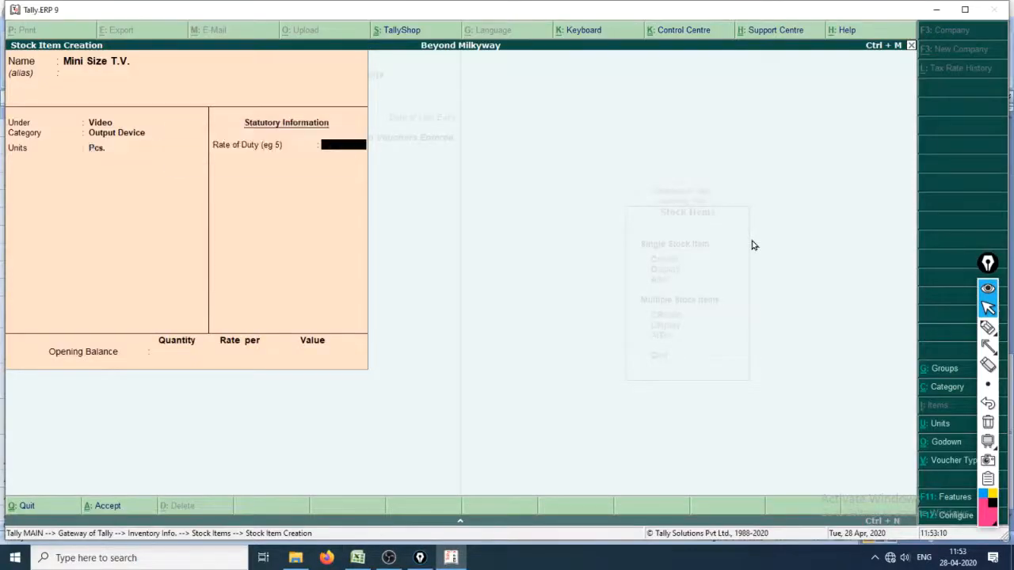
key("alt+Tab")
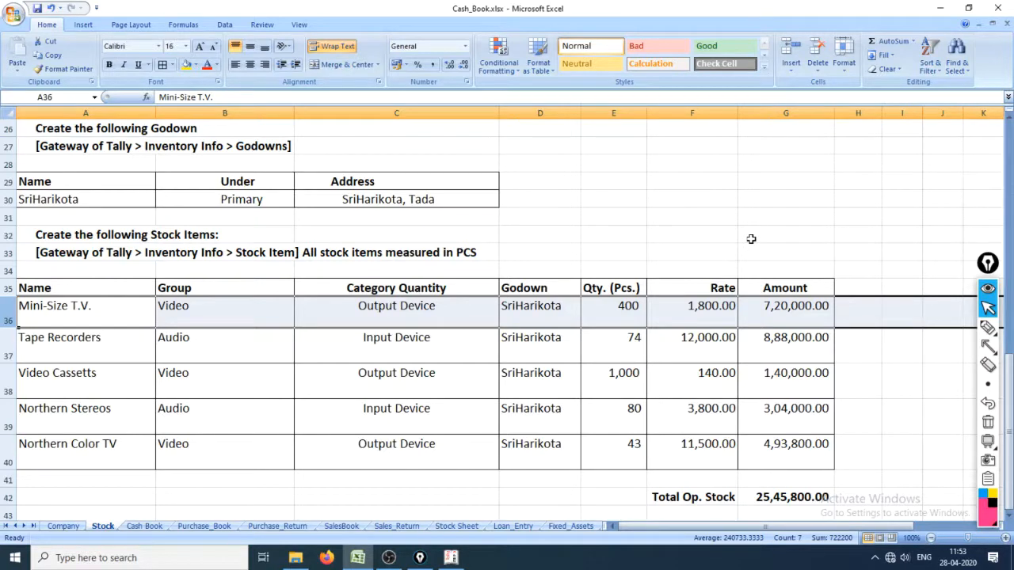
key("alt+Tab")
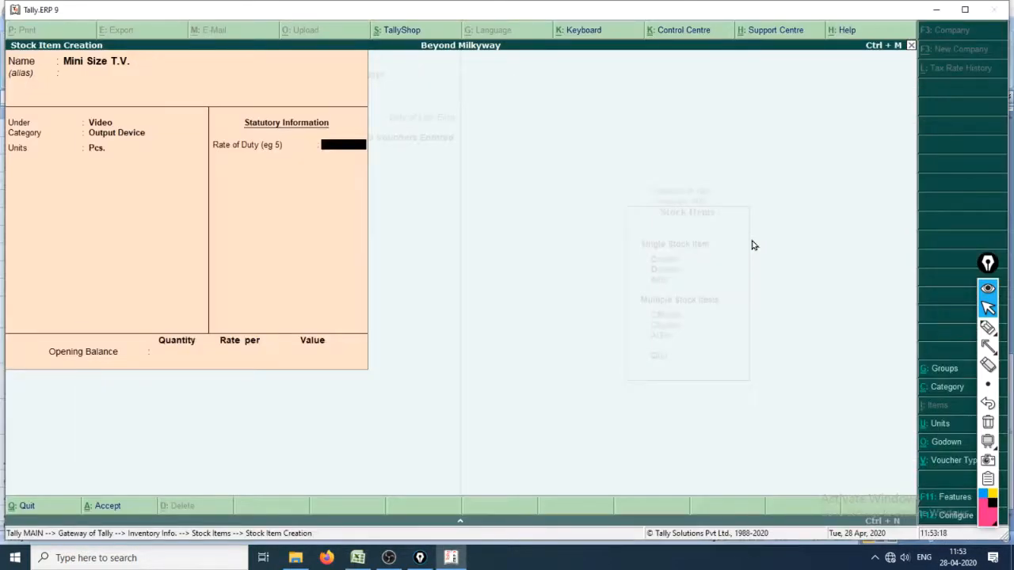
key("Return")
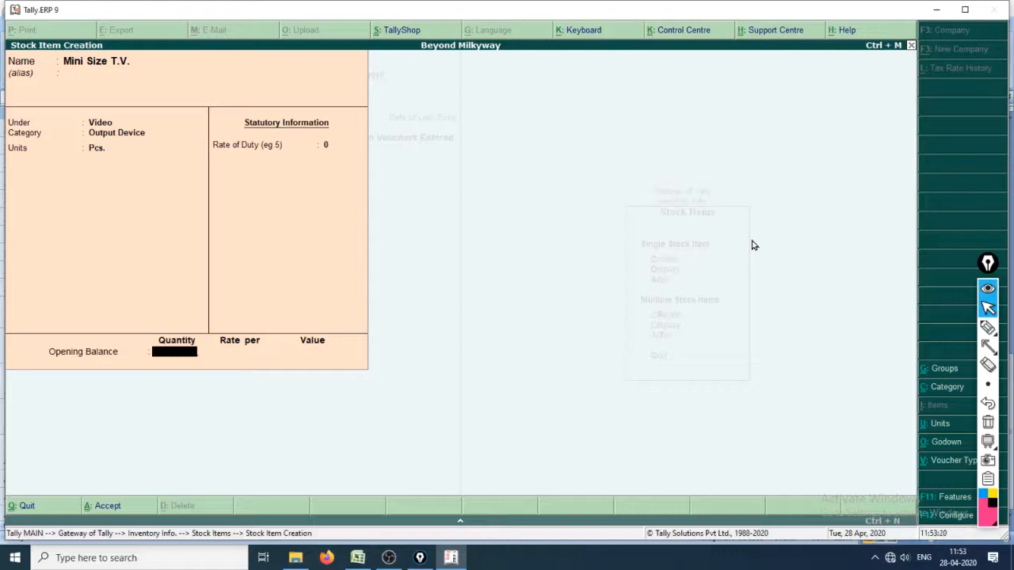
Check the quantity in Excel, enter an opening quantity of 400 in Tally and allocate all of it to the SriHarikota godown
key("alt+Tab")
type("400")
key("Return")
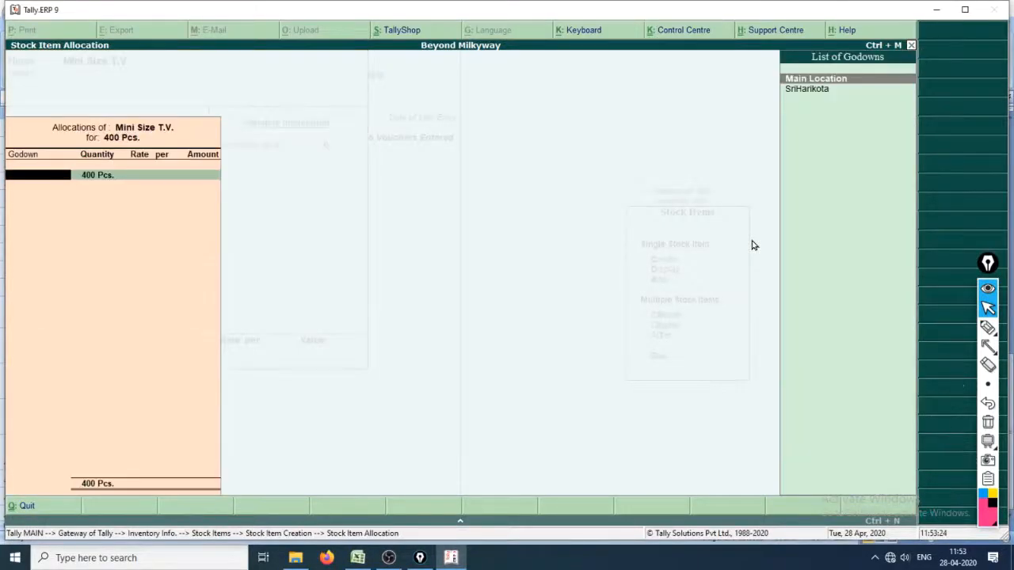
key("Down")
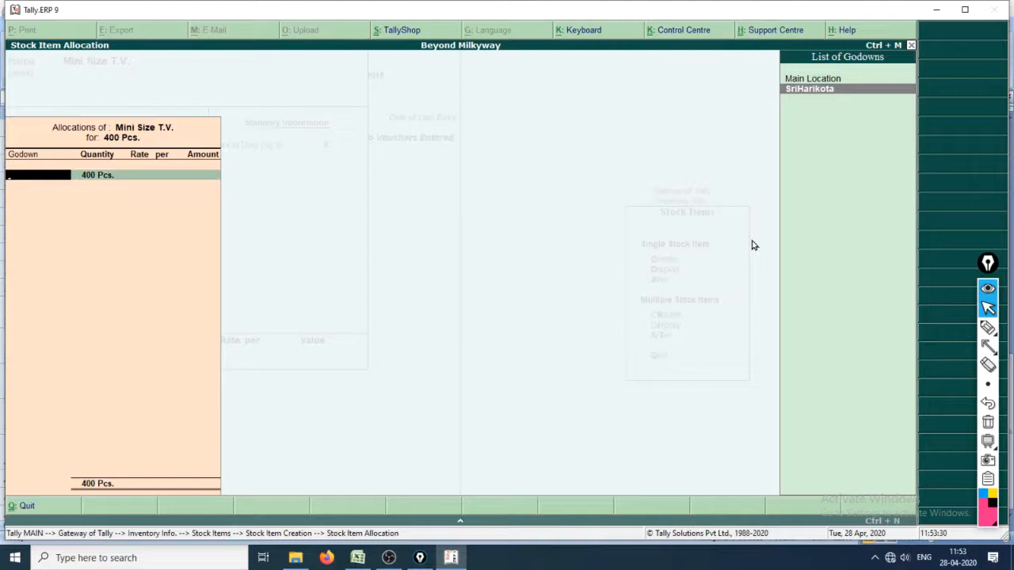
key("Return")
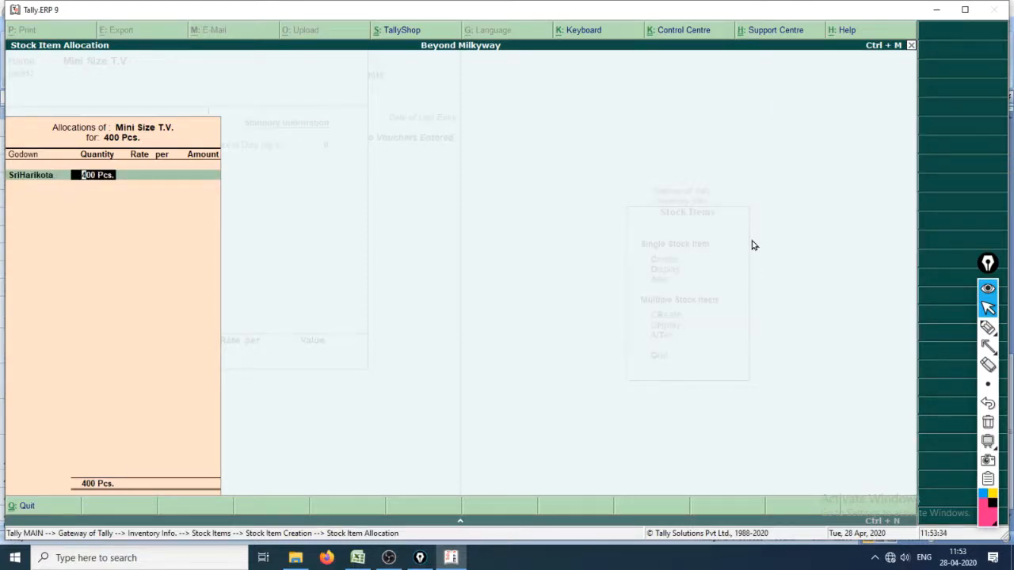
key("Return")
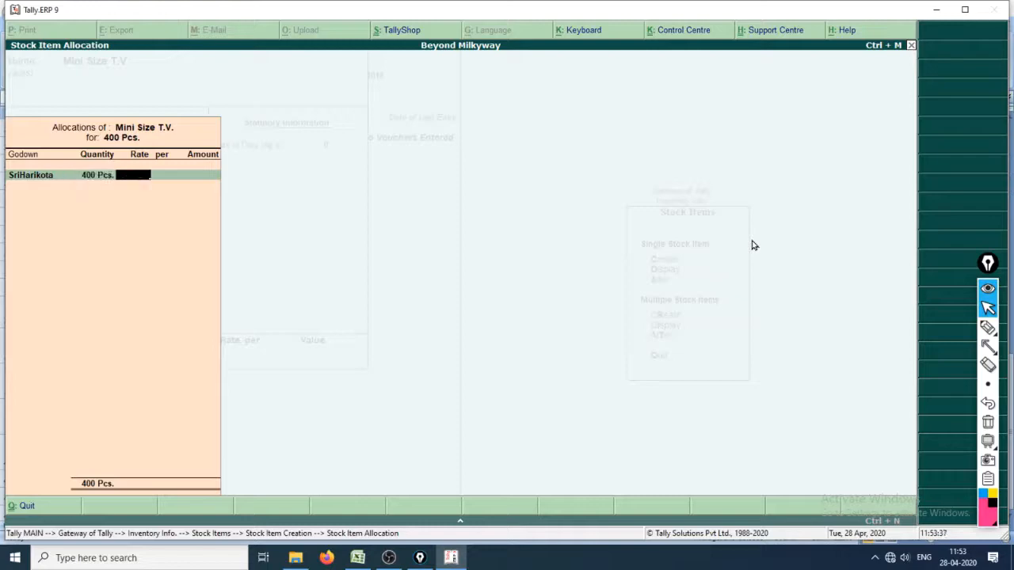
Consult the rate in Excel, enter 1,800 per Pcs. for the allocation in Tally and save the Mini Size T.V. item
key("alt+Tab")
key("alt+Tab")
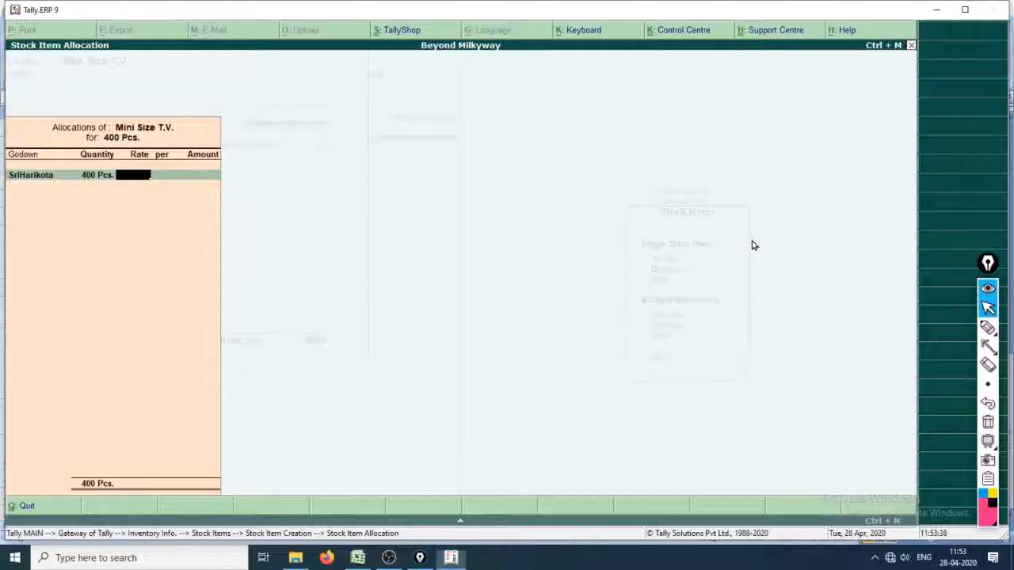
type("1,8")
type("00")
key("Return")
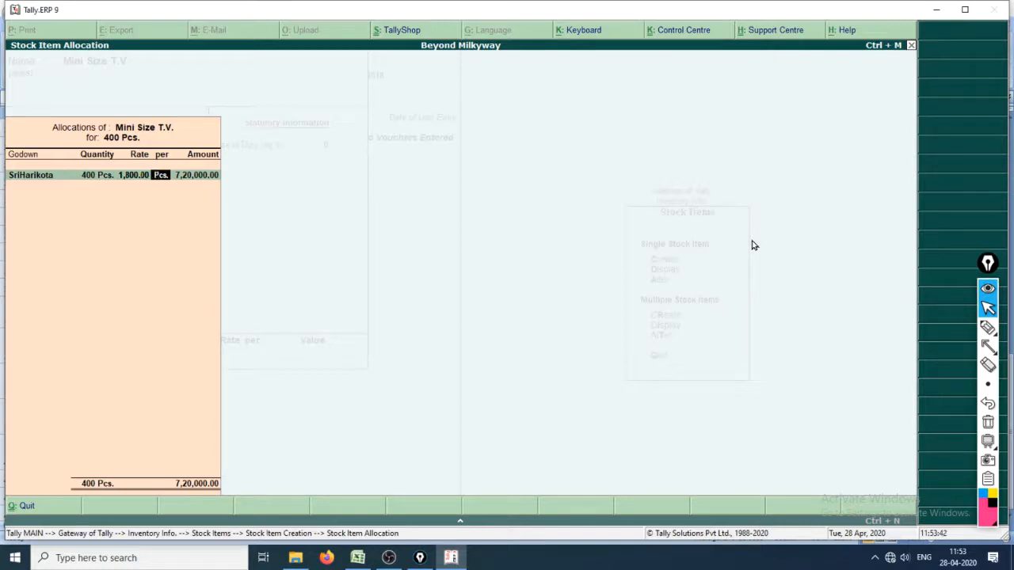
key("Return")
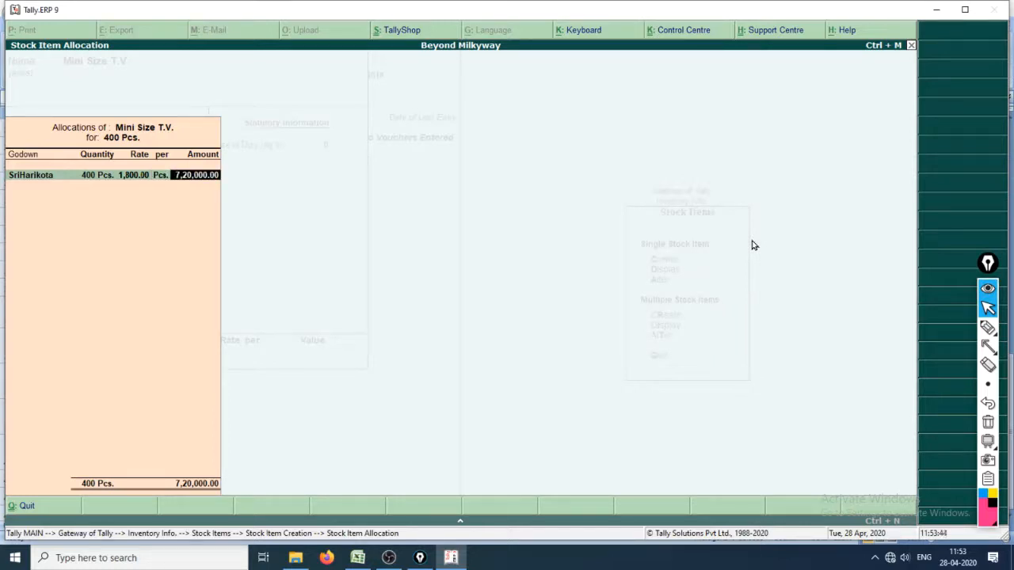
key("Return")
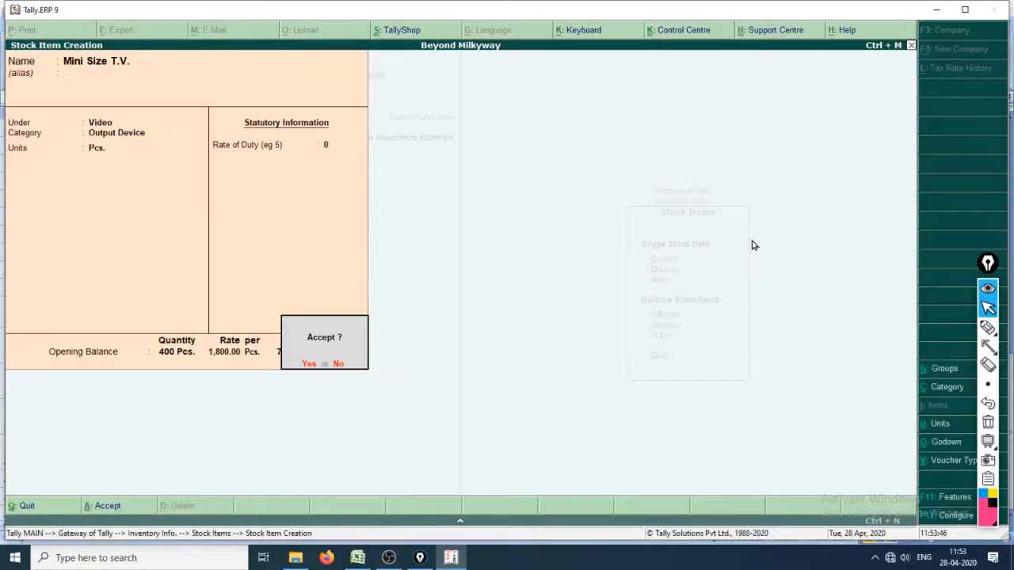
key("Return")
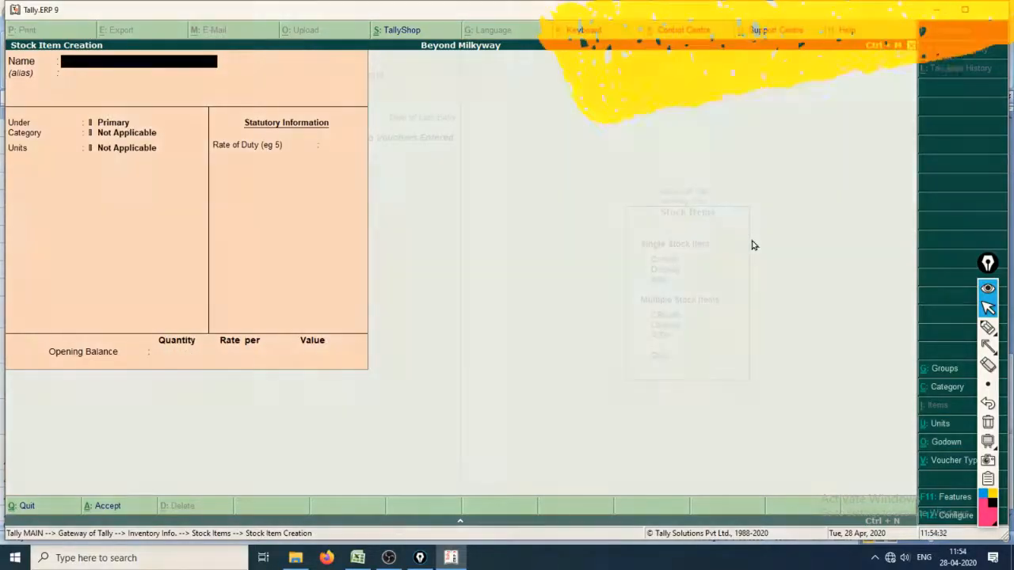
Switch to Excel and review the Tape Recorders row of the stock items table, from name through amount
key("alt+Tab")
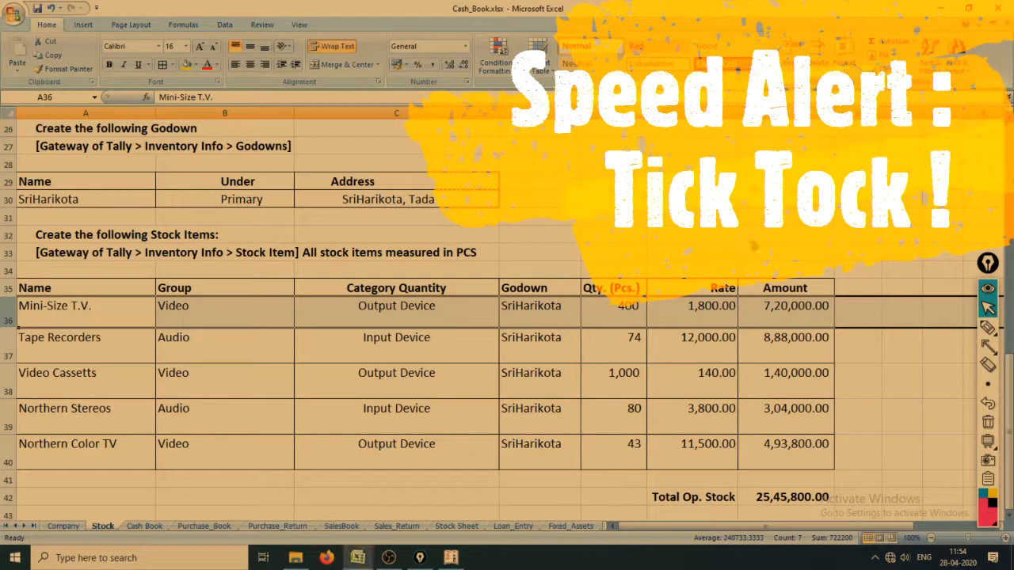
key("Down")
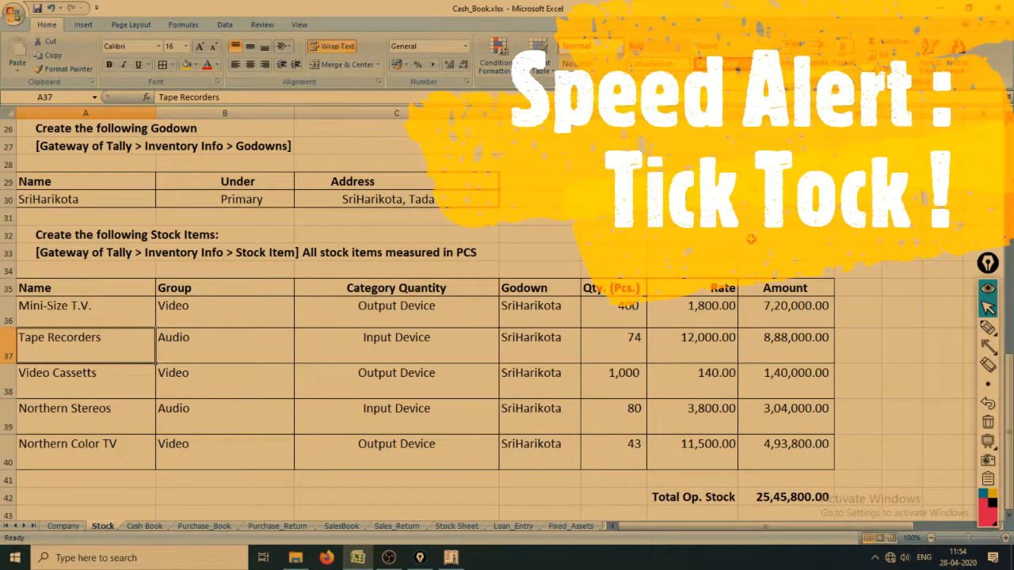
key("Right")
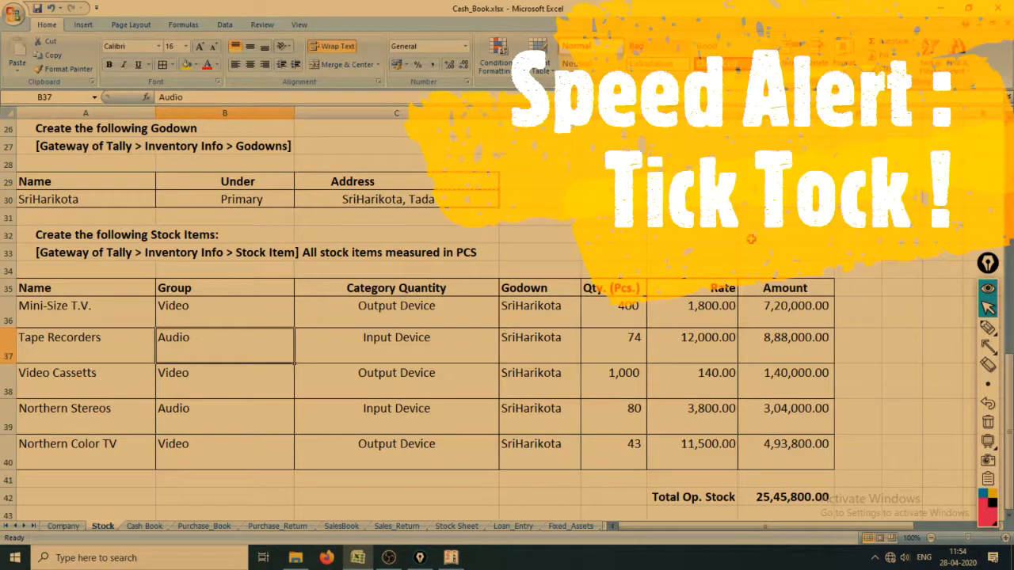
key("Right")
key("Right")
key("Right")
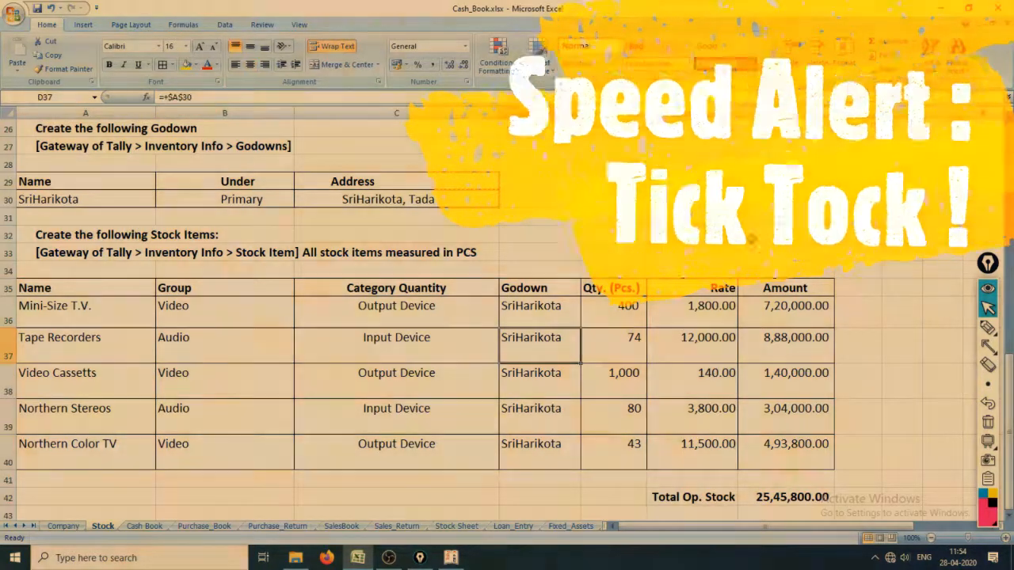
key("Right")
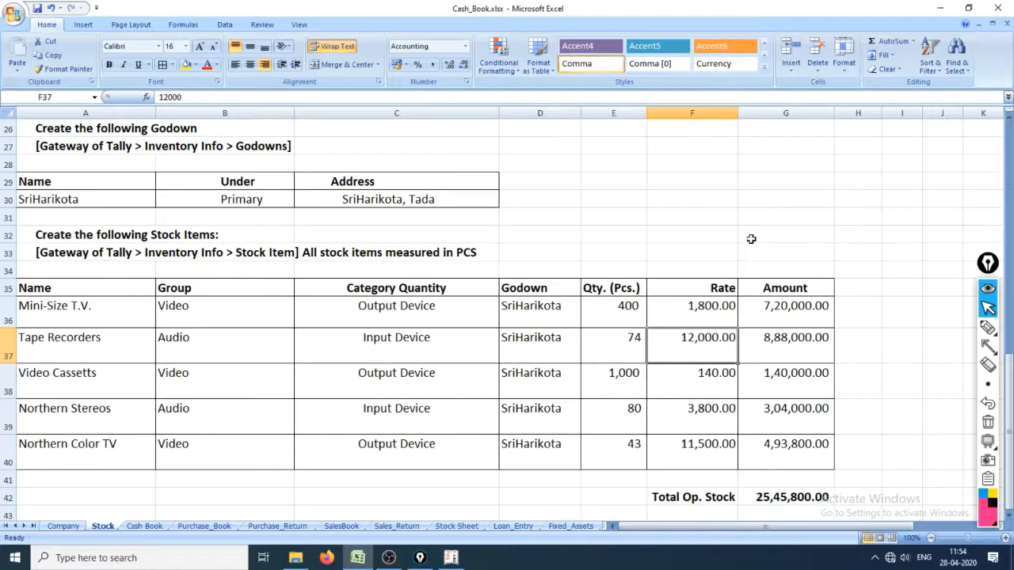
key("Right")
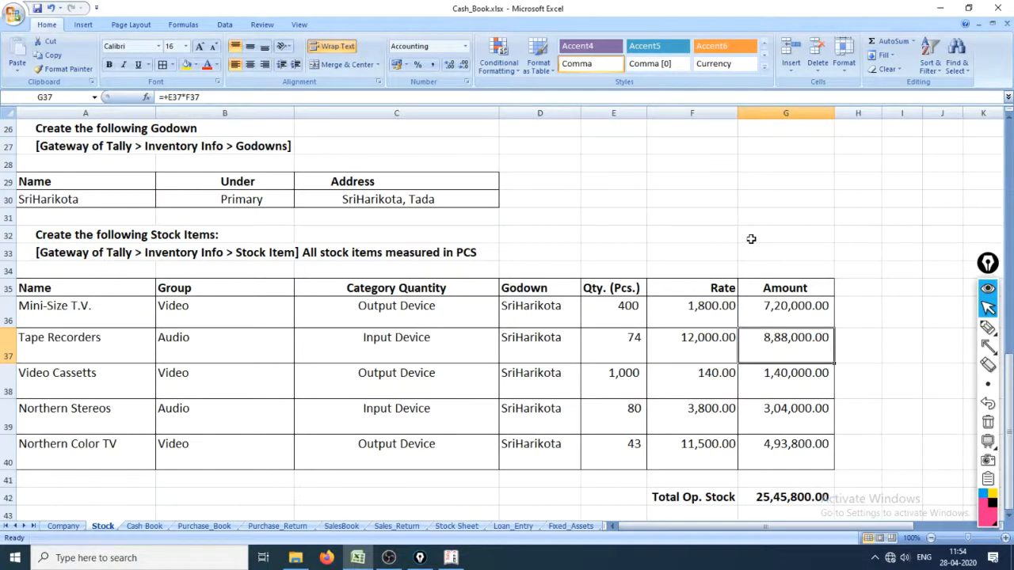
Return to Tally, name the new stock item Tape Recorders without an alias and place it under the Audio group
key("alt+Tab")
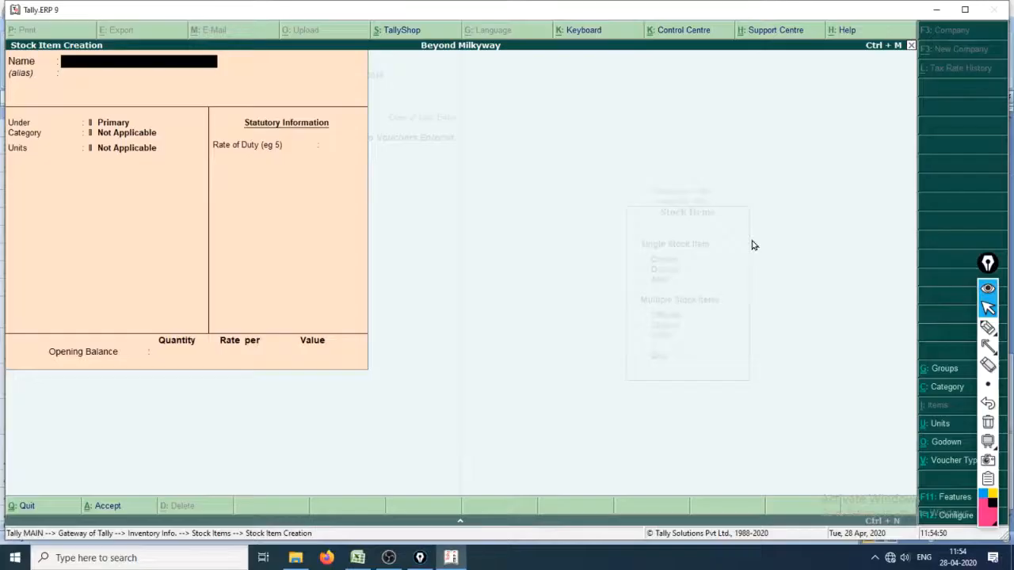
type("Tape Recorders")
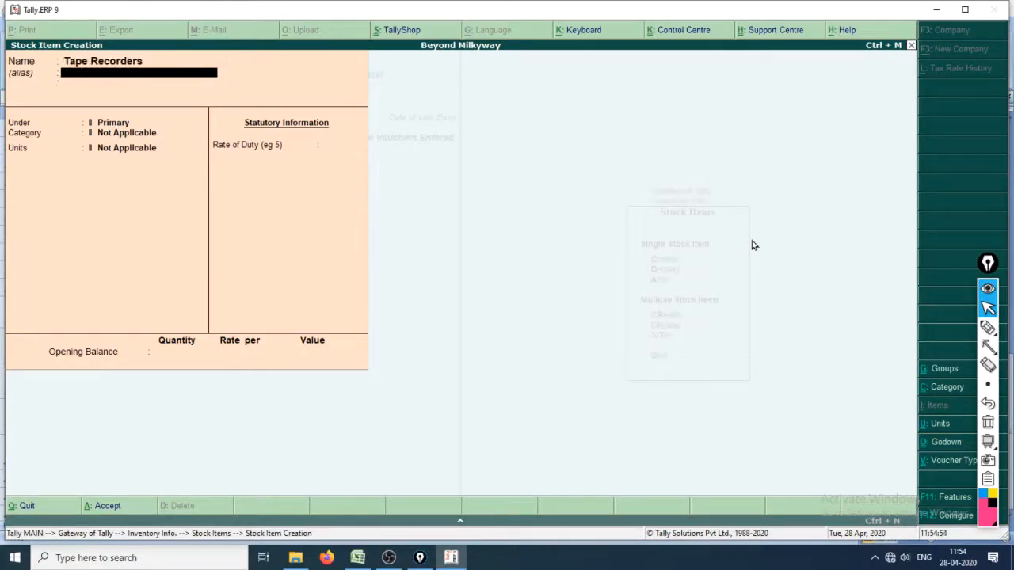
key("Return")
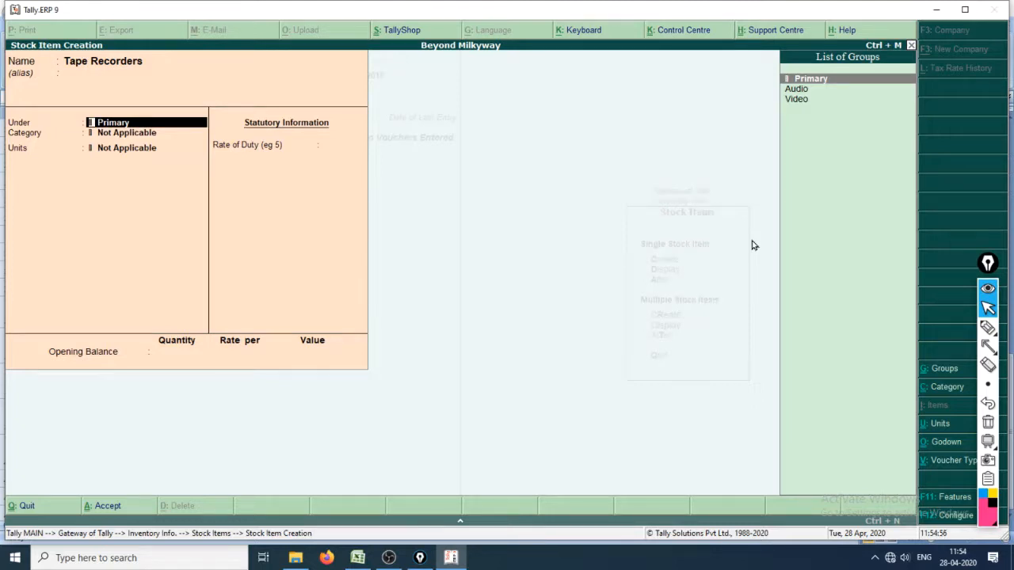
key("Down")
key("Return")
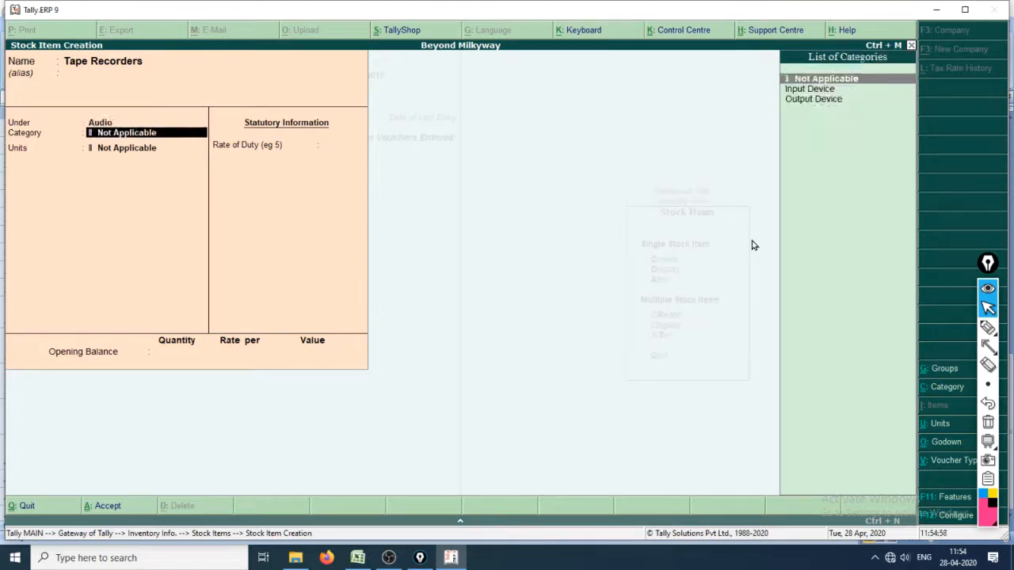
Set the item's category to Input Device after checking Excel, set its units to Pcs. and leave the rate of duty at 0
key("Down")
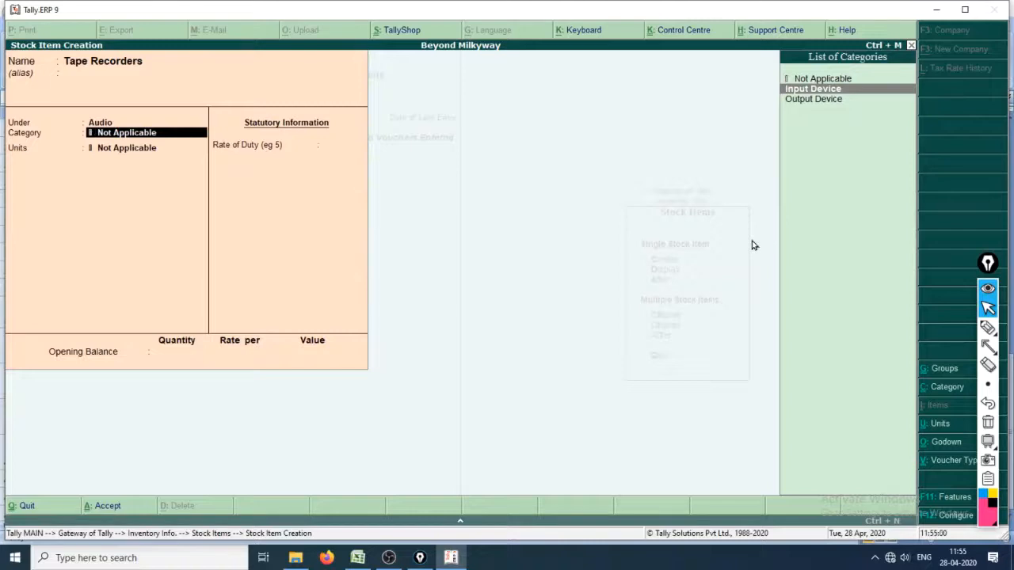
key("alt+Tab")
key("alt+Tab")
key("Return")
key("Down")
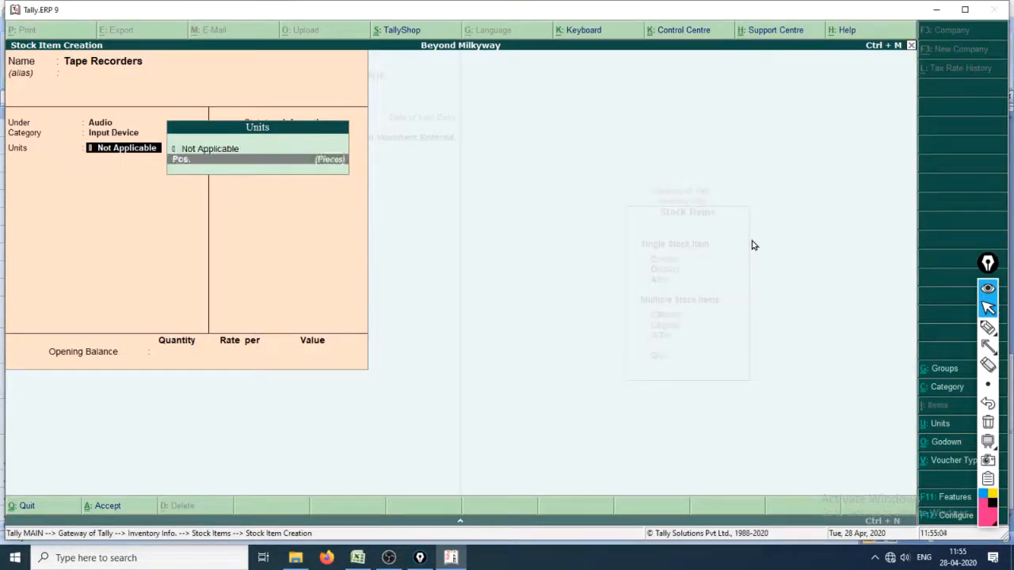
key("Return")
key("Return")
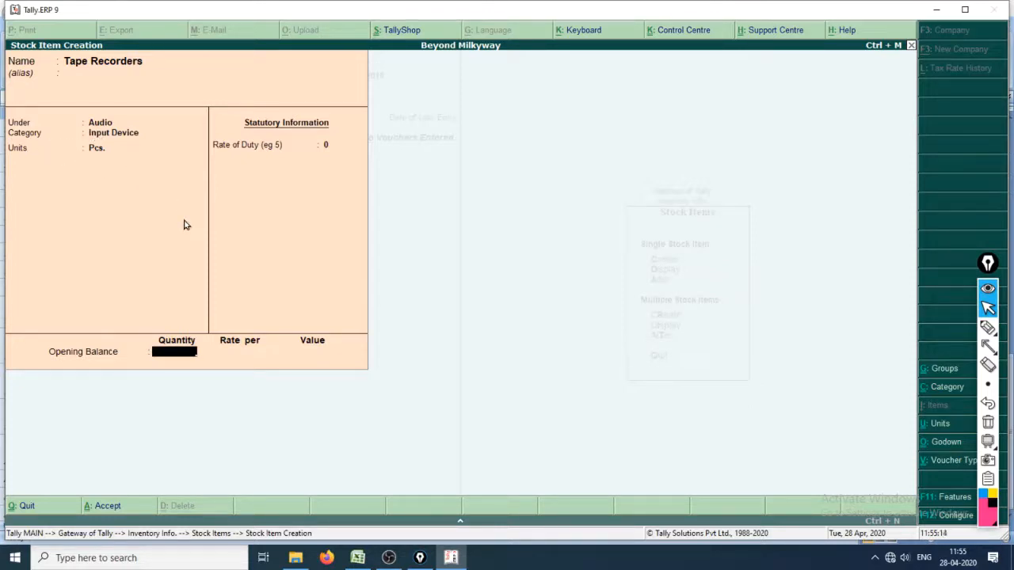
Look up the Tape Recorders quantity in Excel and enter 74 as the opening balance quantity in Tally
key("alt+Tab")
key("Right")
key("Right")
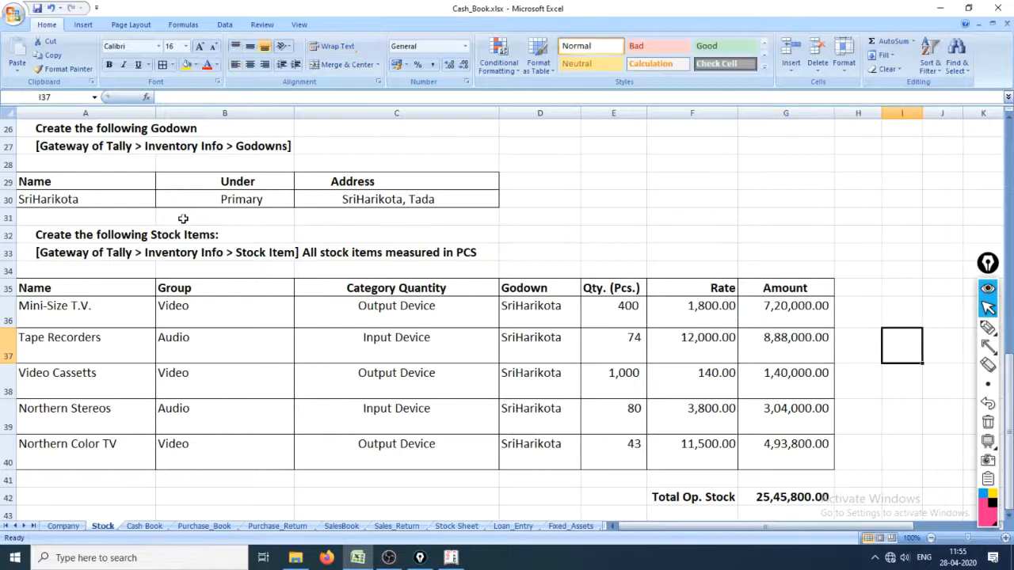
key("Left")
key("Left")
key("Left")
key("Left")
key("Left")
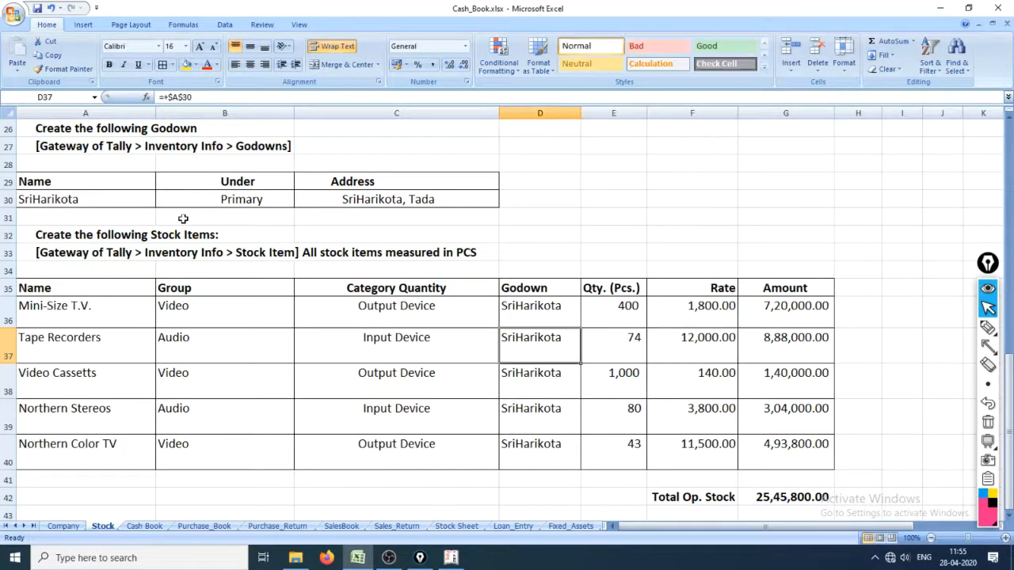
key("Right")
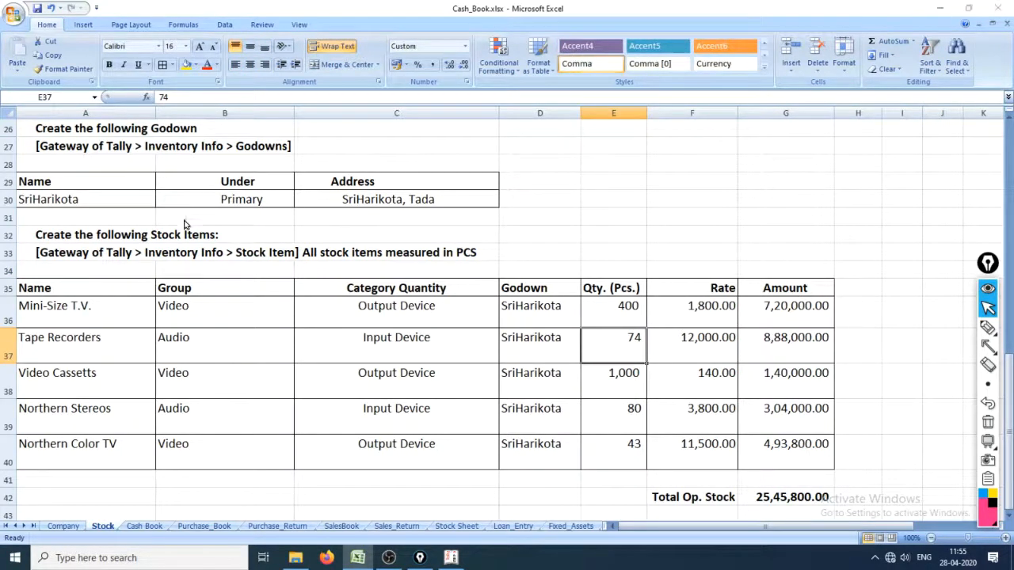
key("alt+Tab")
type("74")
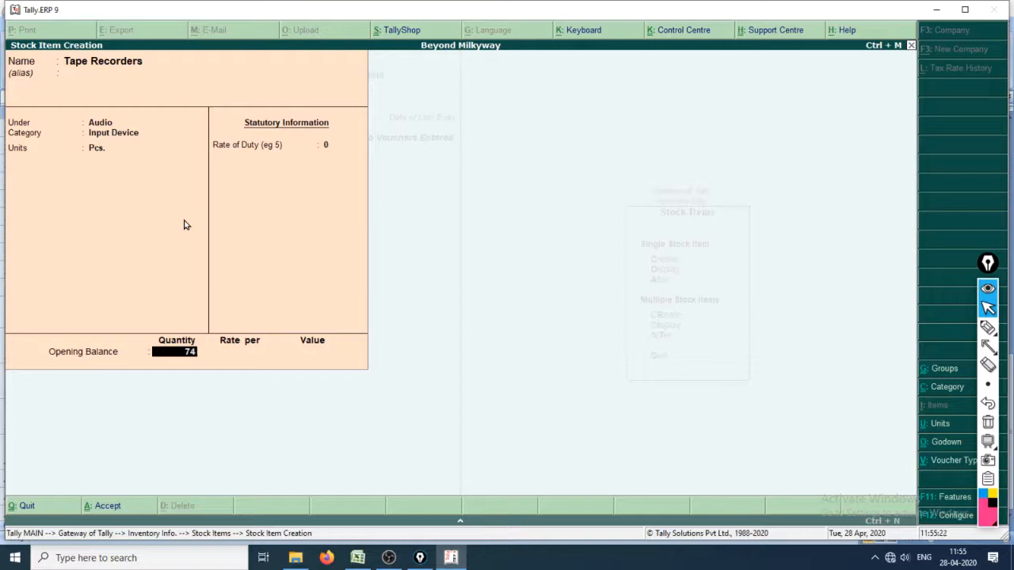
key("Return")
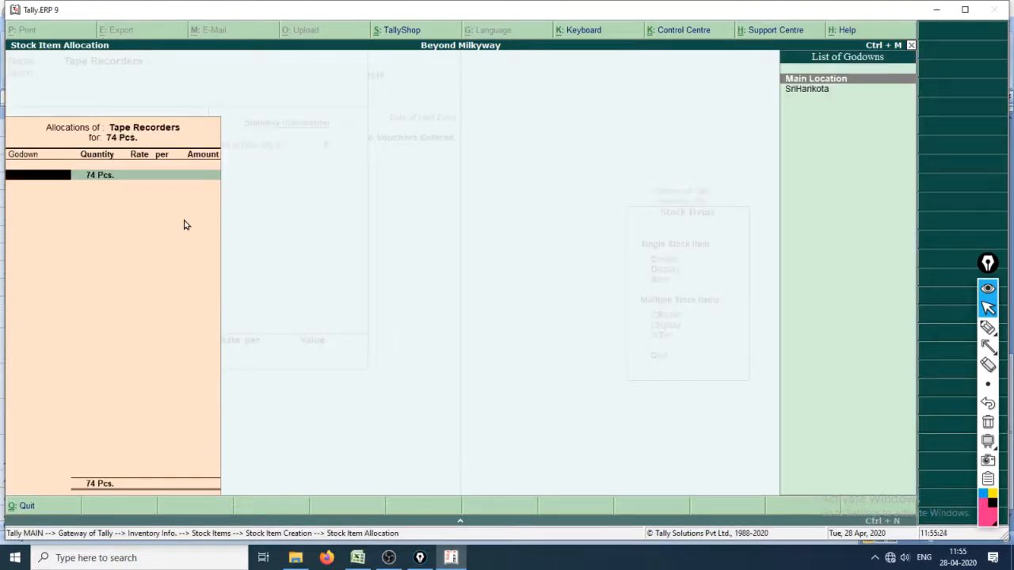
Allocate the full 74 Pcs. of Tape Recorders to the SriHarikota godown
key("Down")
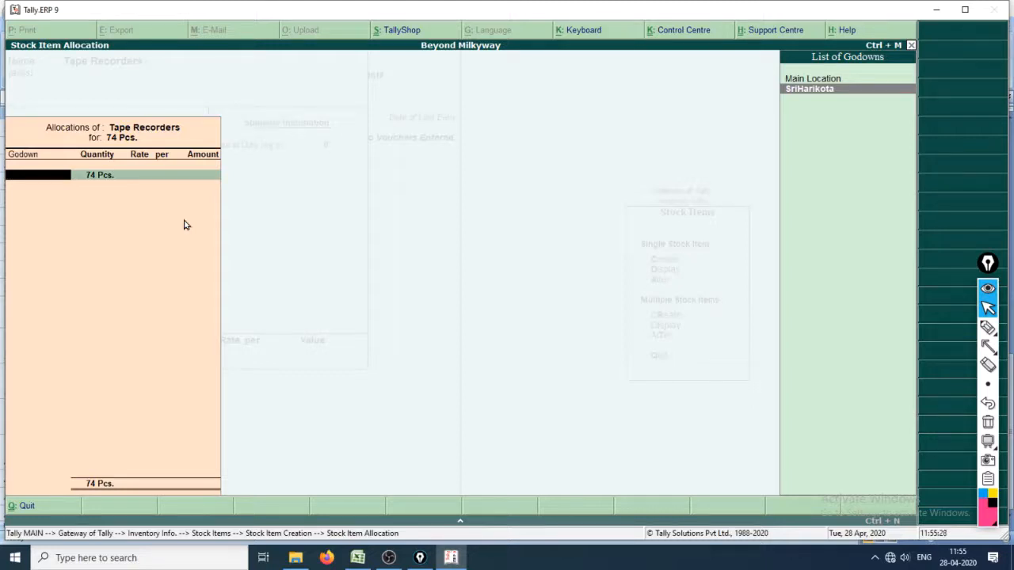
key("Return")
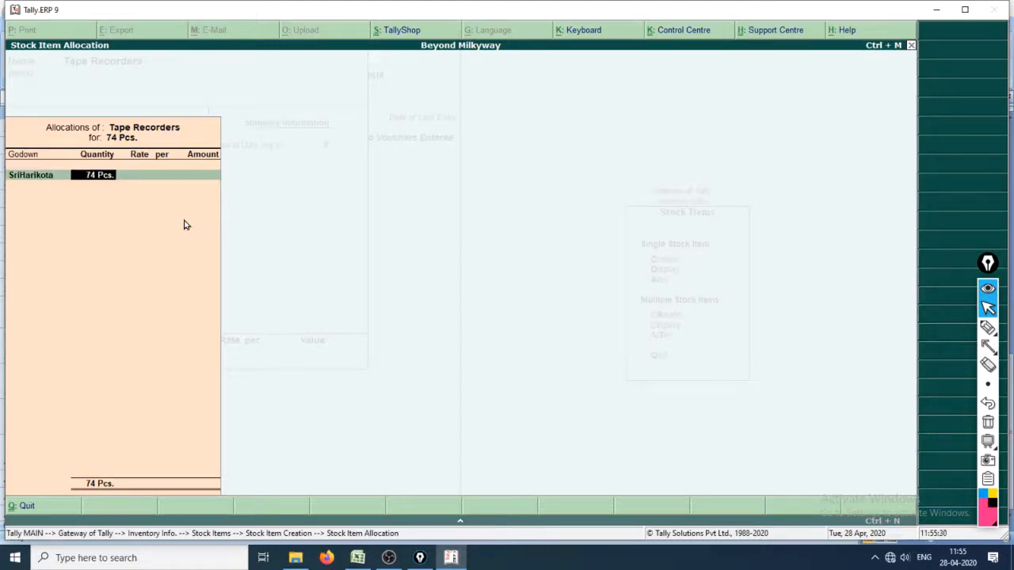
key("Return")
Check the rate in Excel, enter 12000 per Pcs. for the Tape Recorders allocation in Tally and save the item
key("alt+Tab")
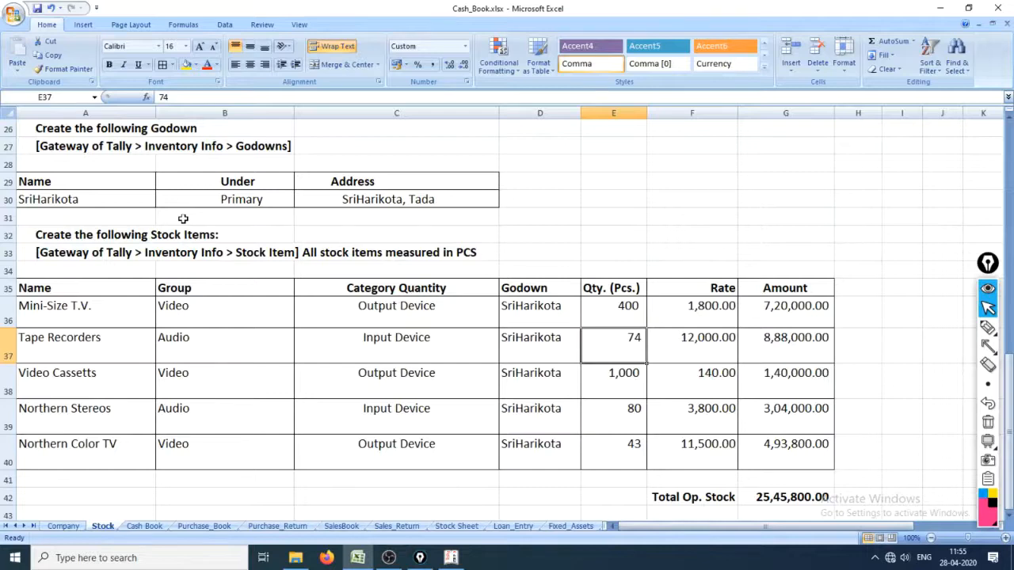
key("alt+Tab")
type("12000")
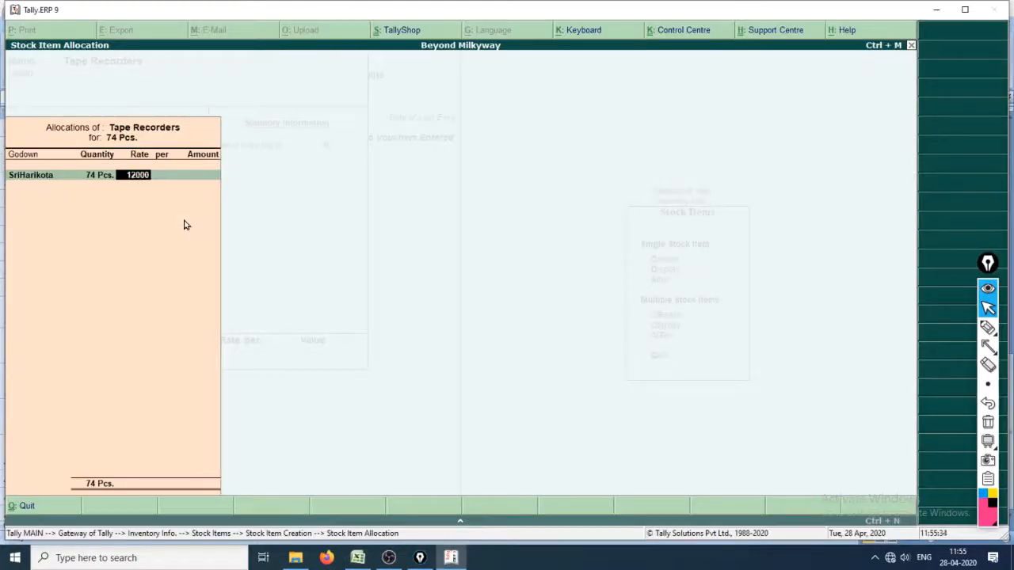
key("Return")
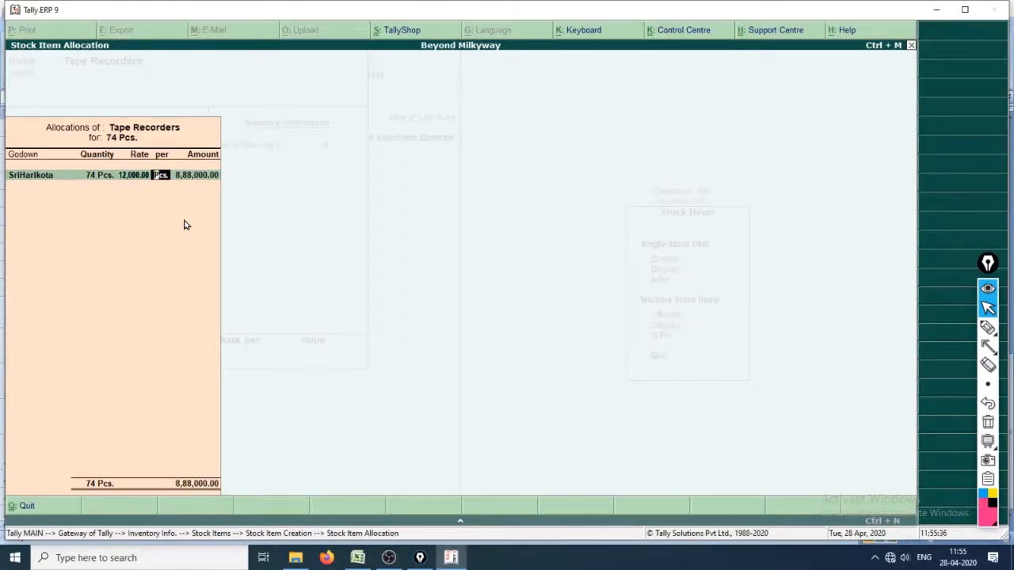
key("Return")
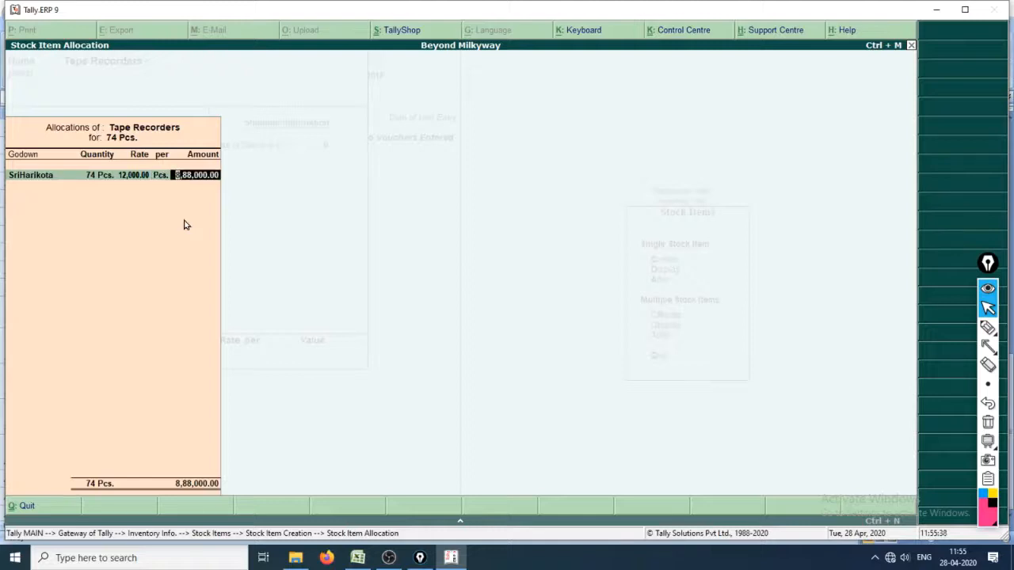
key("Return")
key("Return")
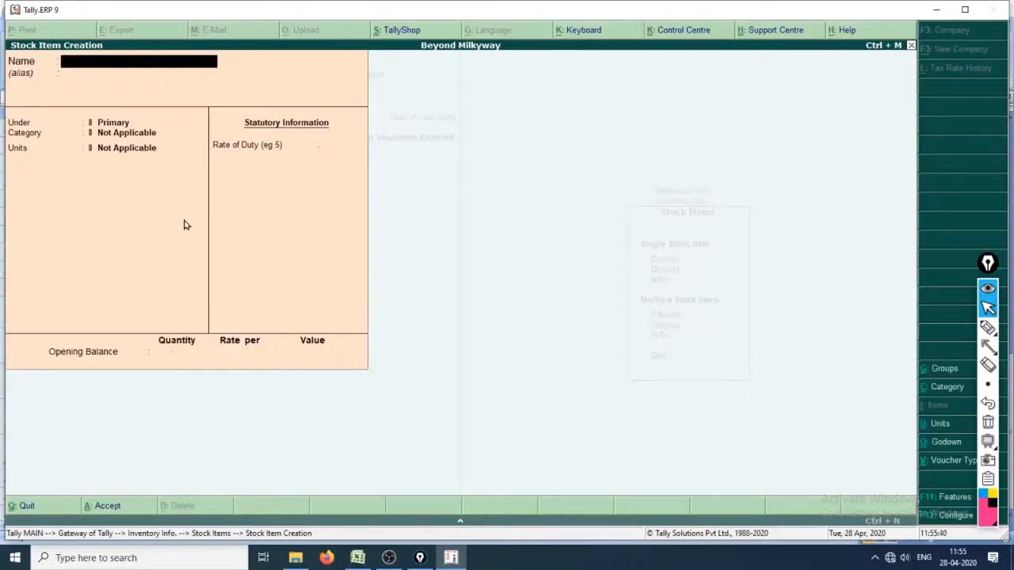
Look up the Video Cassetts row in Excel and name the new stock item Video Cassets in Tally, leaving its group as Primary
key("alt+Tab")
key("Down")
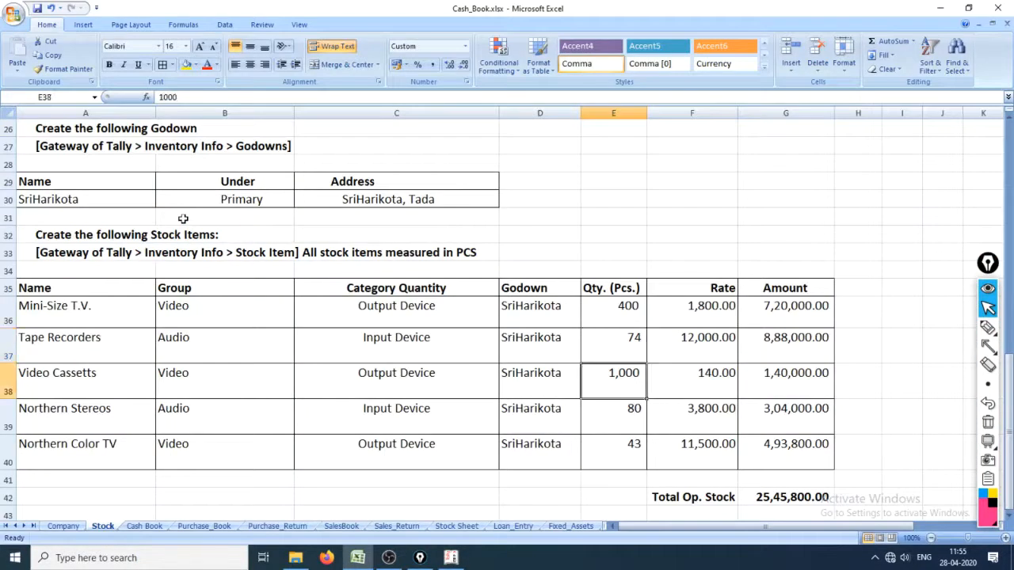
key("shift+space")
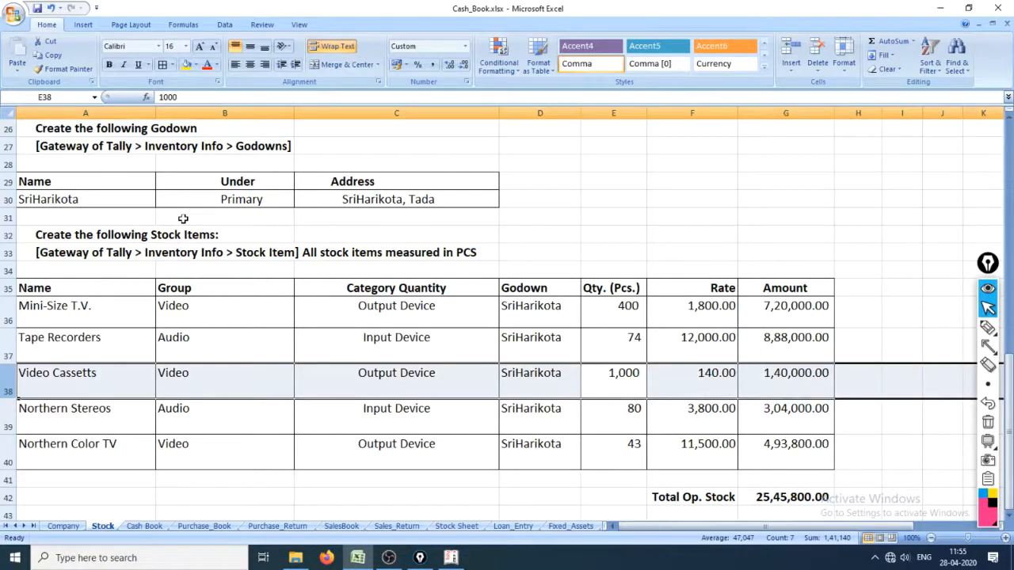
key("alt+Tab")
type("V")
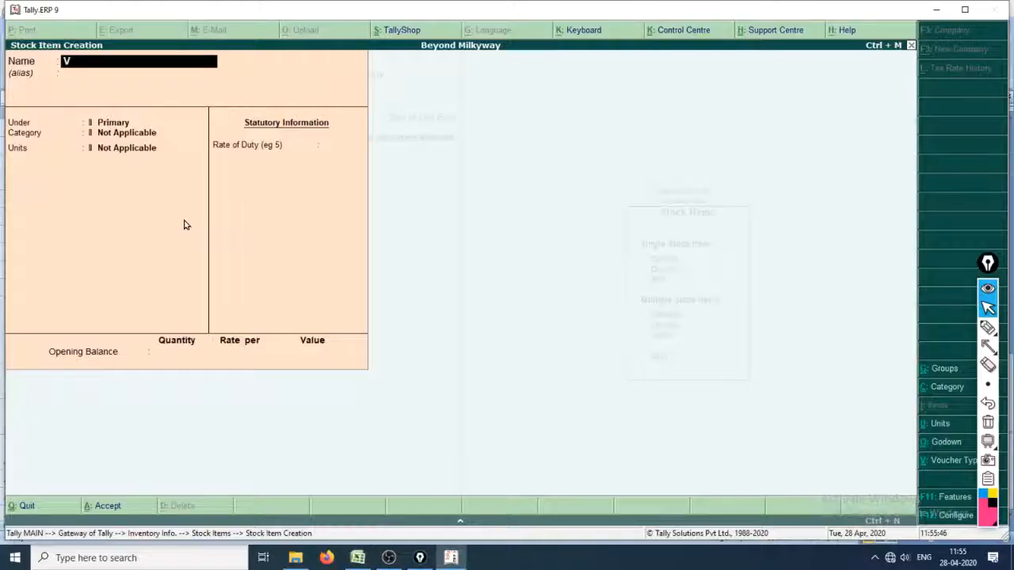
type("ideo Cassets")
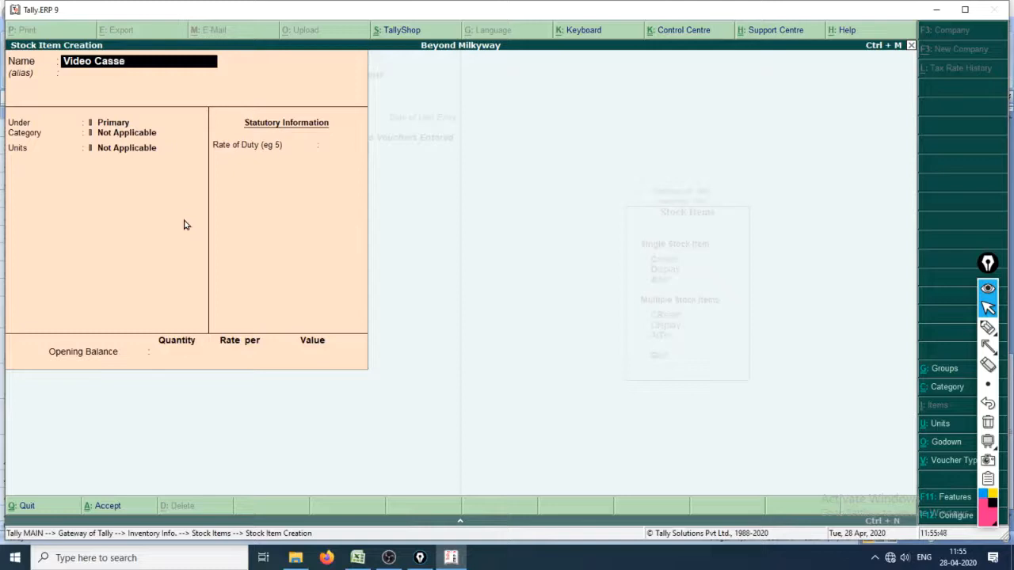
key("Return")
key("Return")
key("Return")
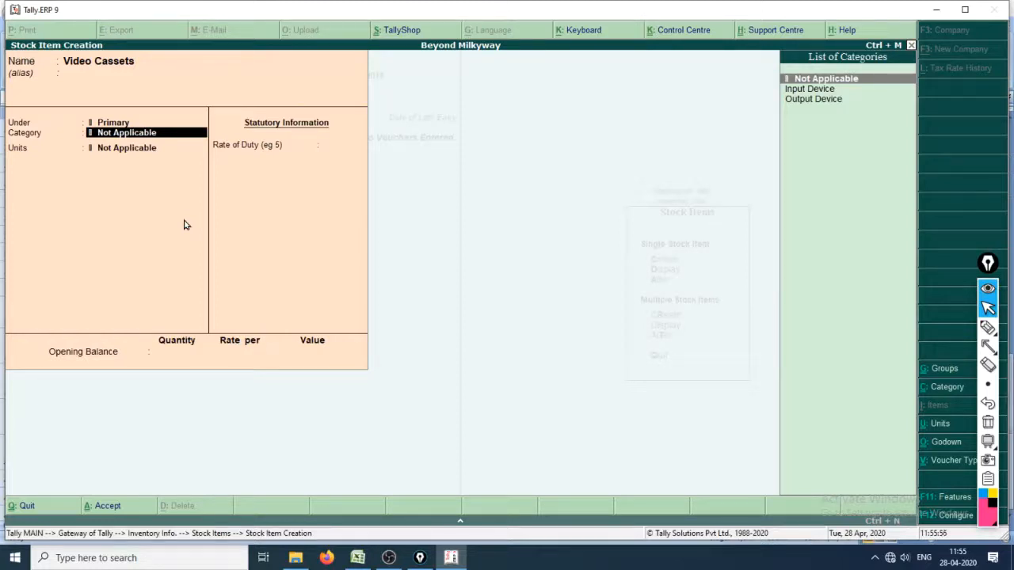
Annotate the screen with the text "Shift + Tab to go to the previous tab" and clear the annotation
key("ctrl+shift+t")
left_click(285, 295)
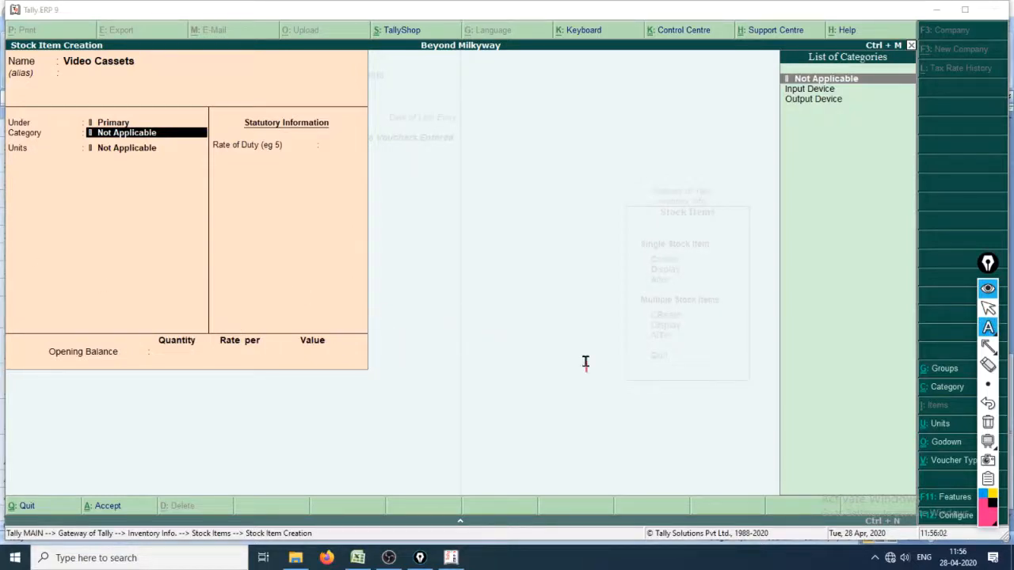
type("Shift +")
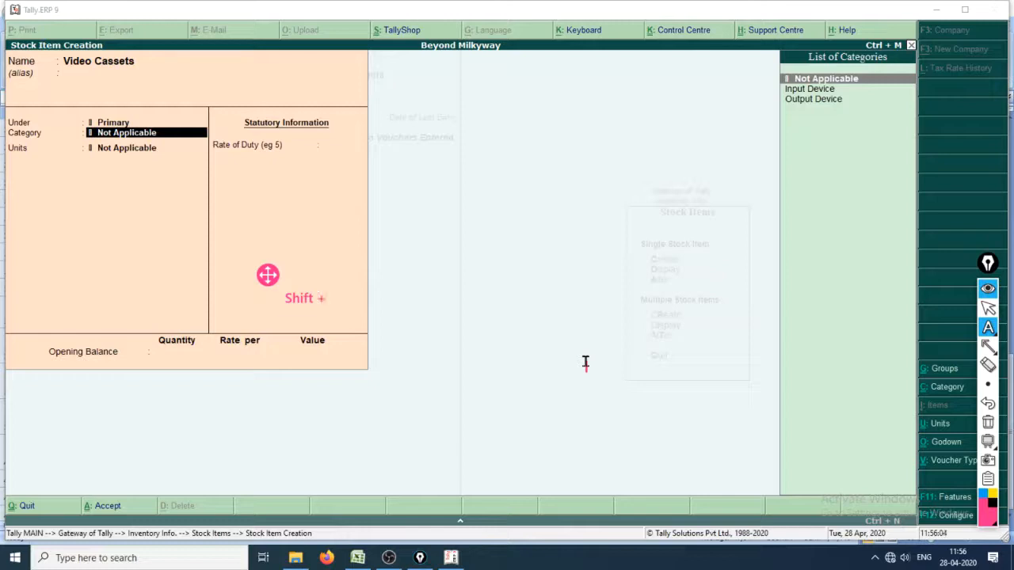
type(" Tab to go to t")
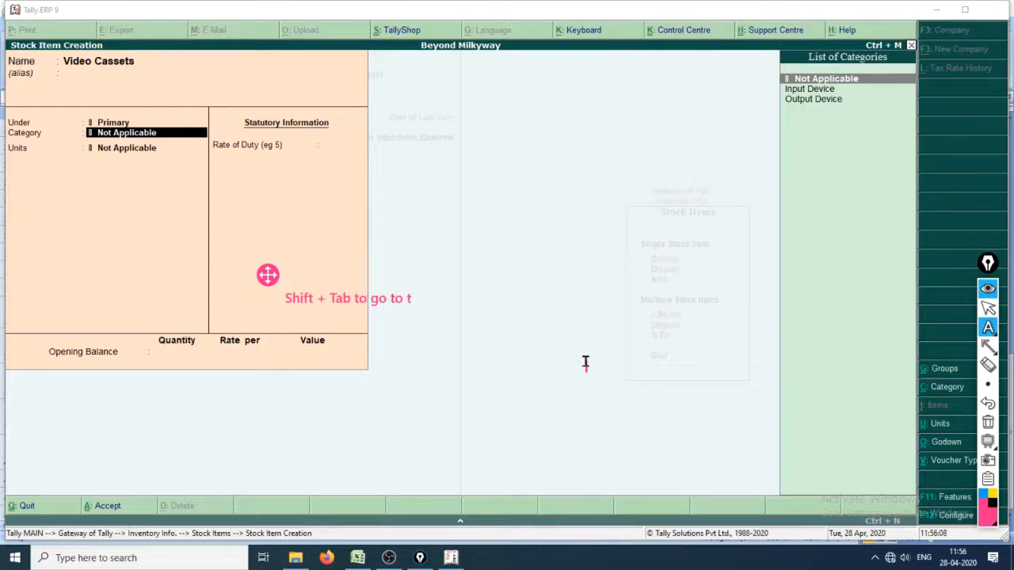
type("he previous ta")
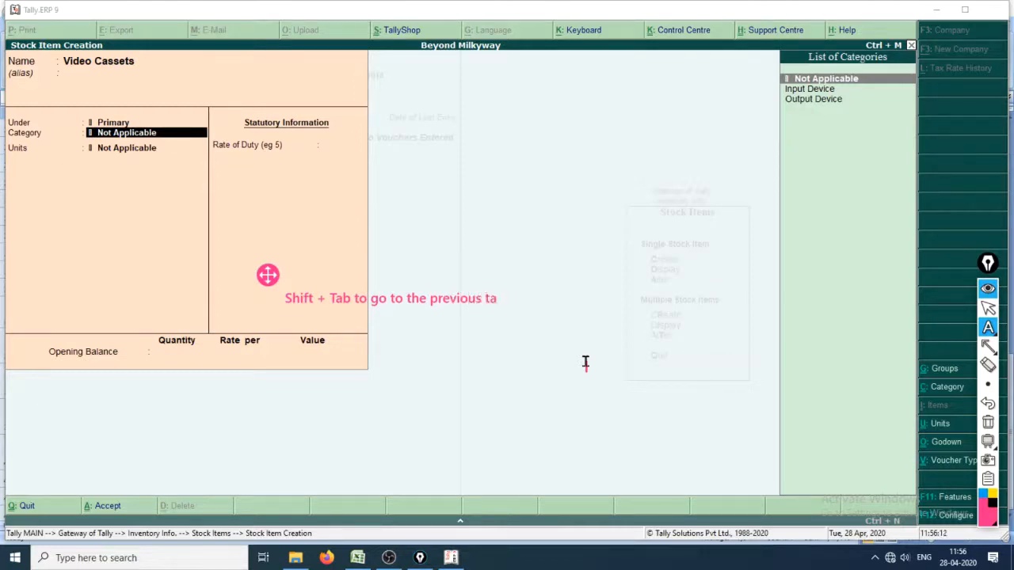
type("b")
key("Escape")
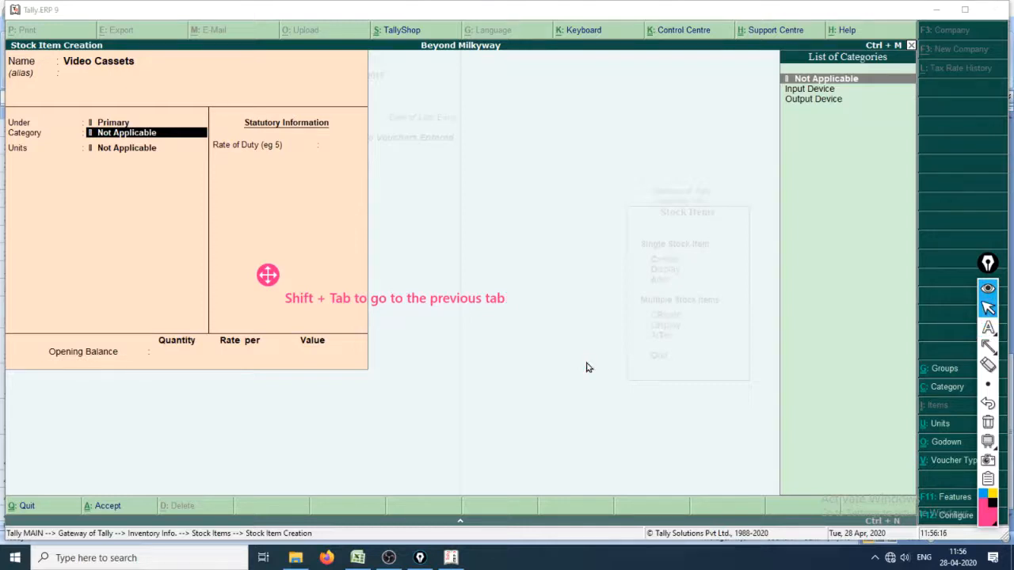
left_click(147, 133)
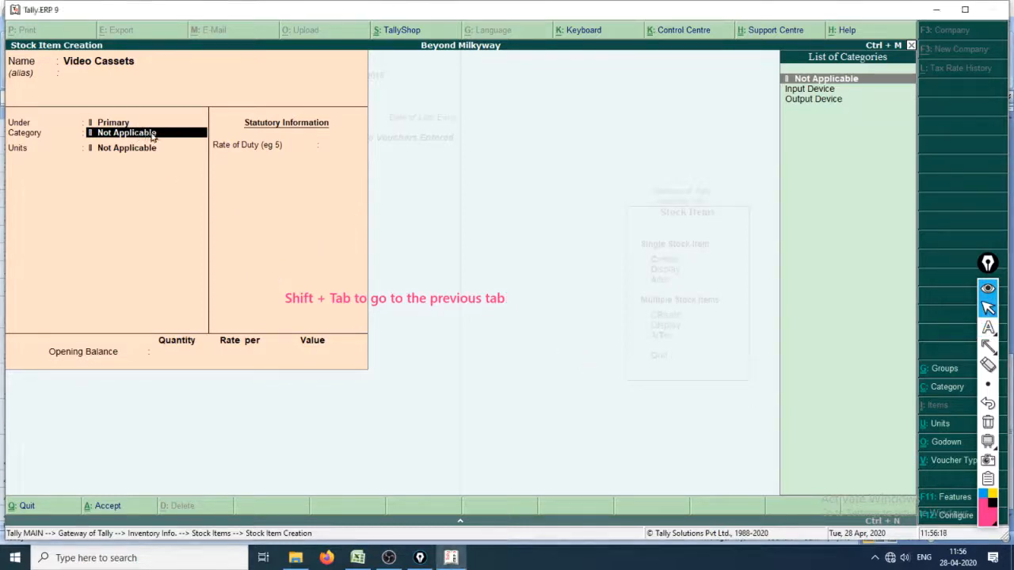
key("ctrl+shift+7")
Change the Video Cassets item's group to Video and set its category to Output Device
key("shift+Tab")
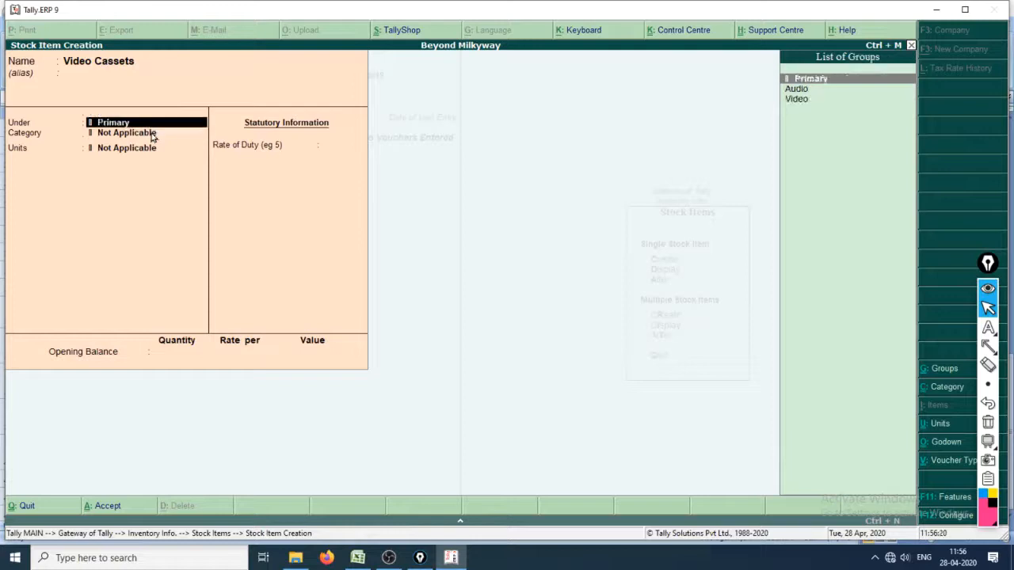
key("Down")
key("Down")
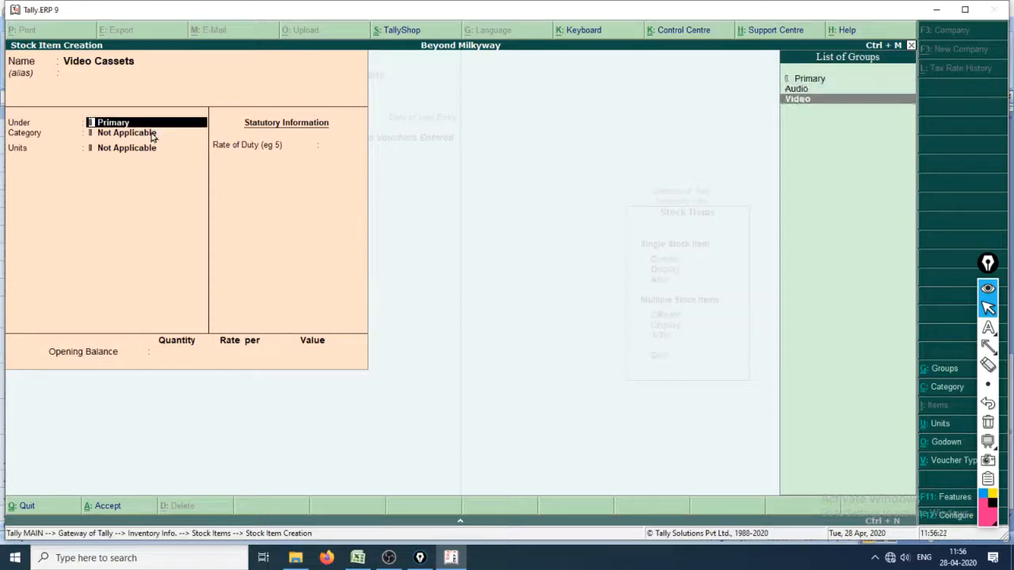
key("Return")
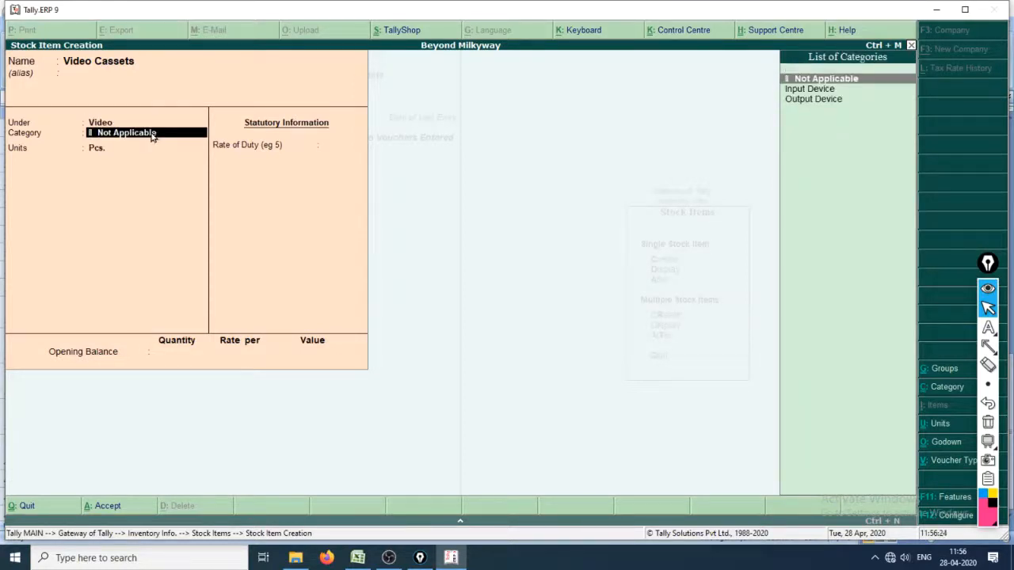
key("Down")
key("Down")
key("Return")
Check the Video Cassetts row in Excel, accept Pcs. as the units in Tally and leave the rate of duty at 0
key("alt+Tab")
key("alt+Tab")
key("alt+Tab")
key("alt+Tab")
key("alt+Tab")
key("alt+Tab")
key("alt+Tab")
key("alt+Tab")
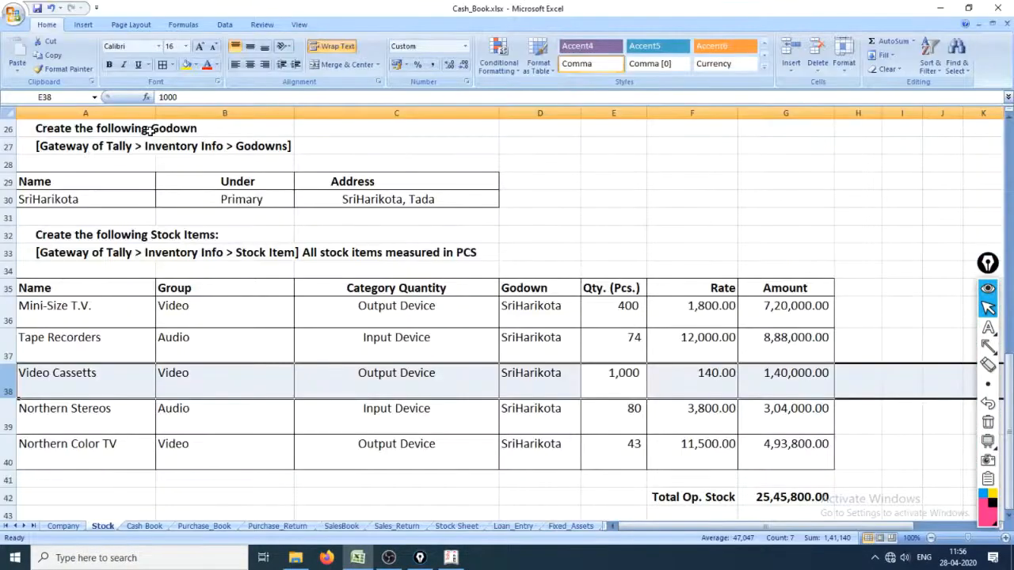
key("alt+Tab")
key("Return")
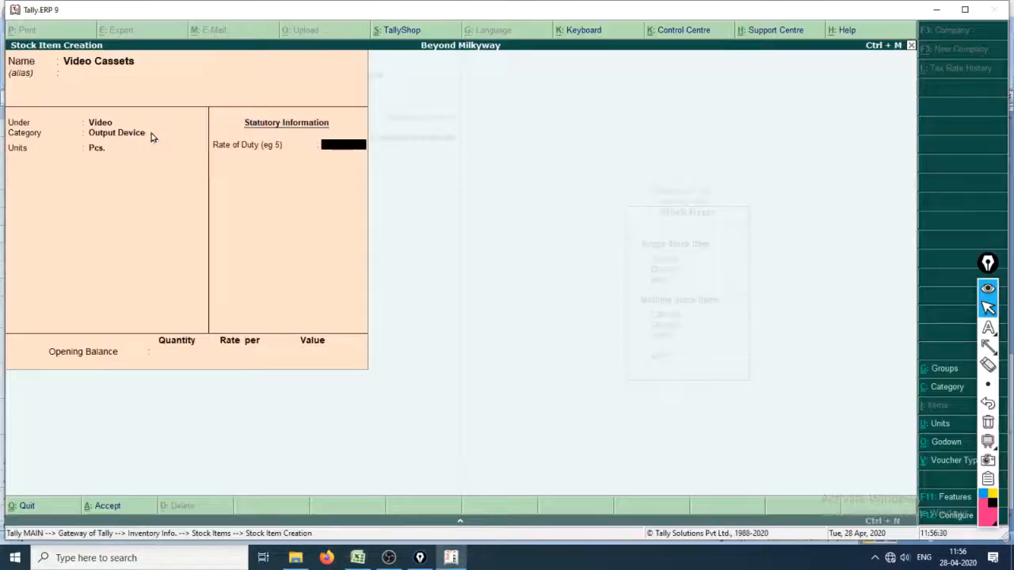
key("Return")
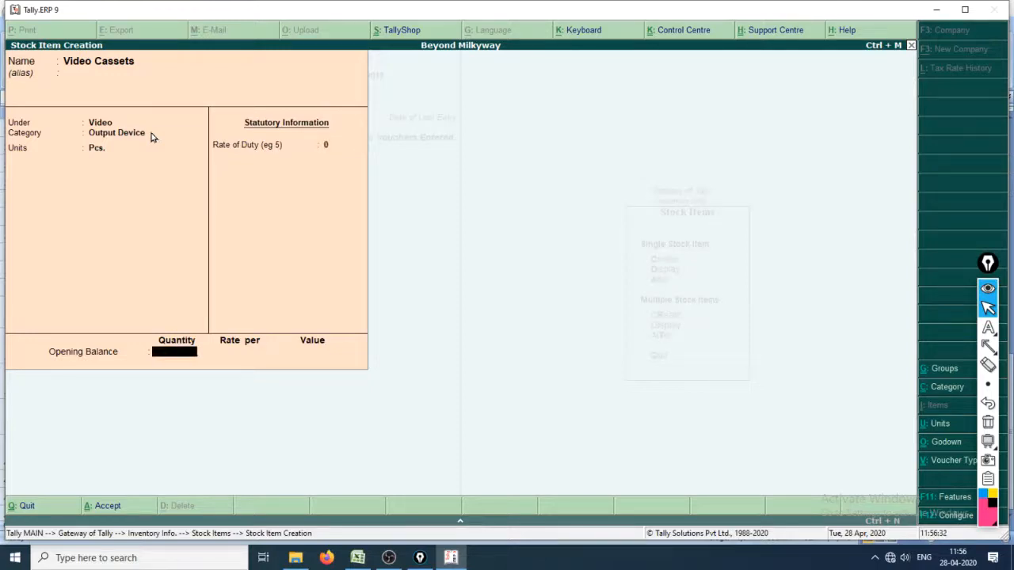
Look up the quantity in Excel, enter 1,000 as the Video Cassets opening balance in Tally and allocate it all to the SriHarikota godown
key("alt+Tab")
key("alt+Tab")
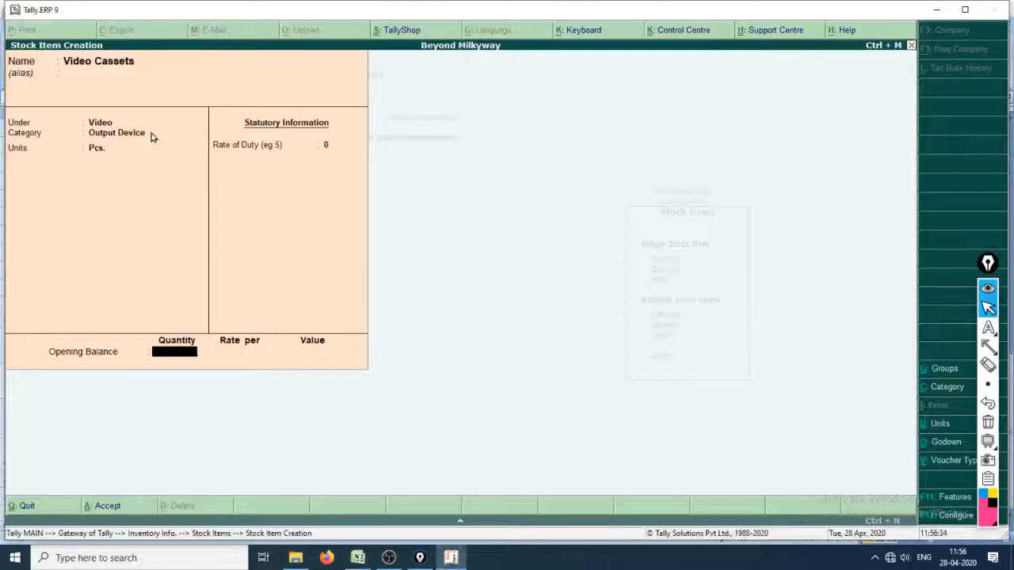
type("1,000")
key("Return")
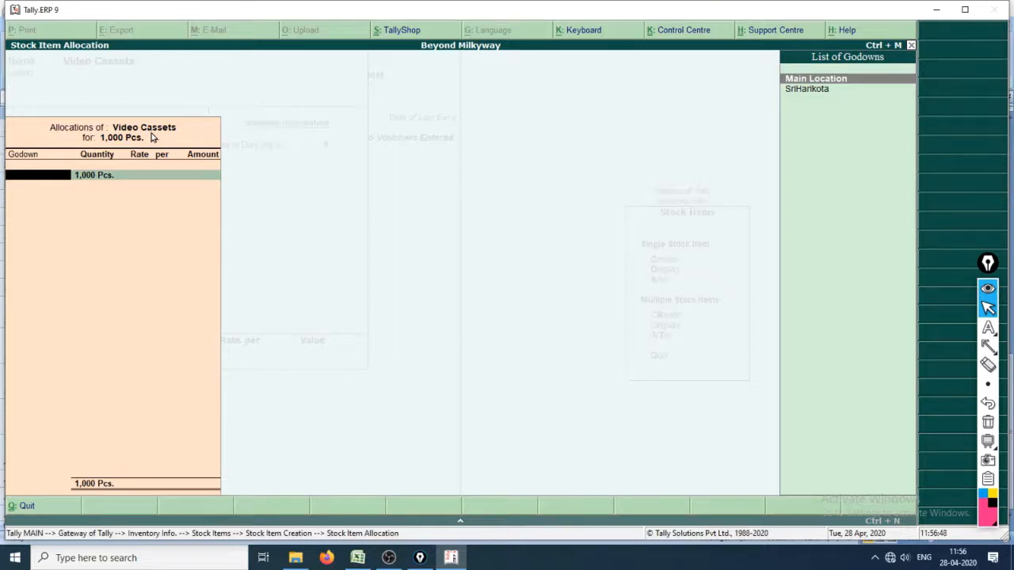
key("Down")
key("Return")
key("Return")
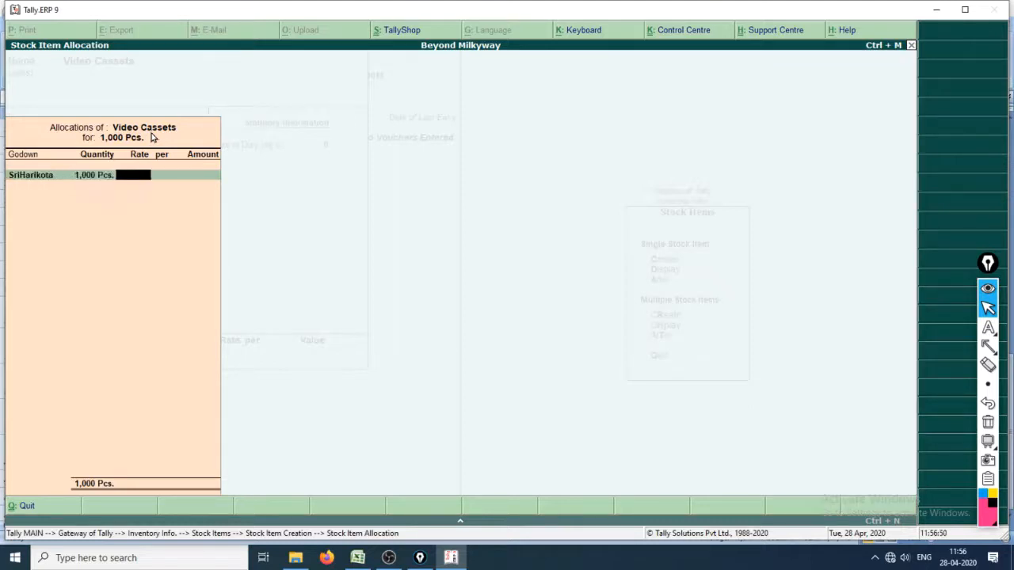
Check the rate in Excel, enter 140 per Pcs. for the Video Cassets allocation in Tally and save the item
key("alt+Tab")
key("alt+Tab")
type("140")
key("Return")
key("Return")
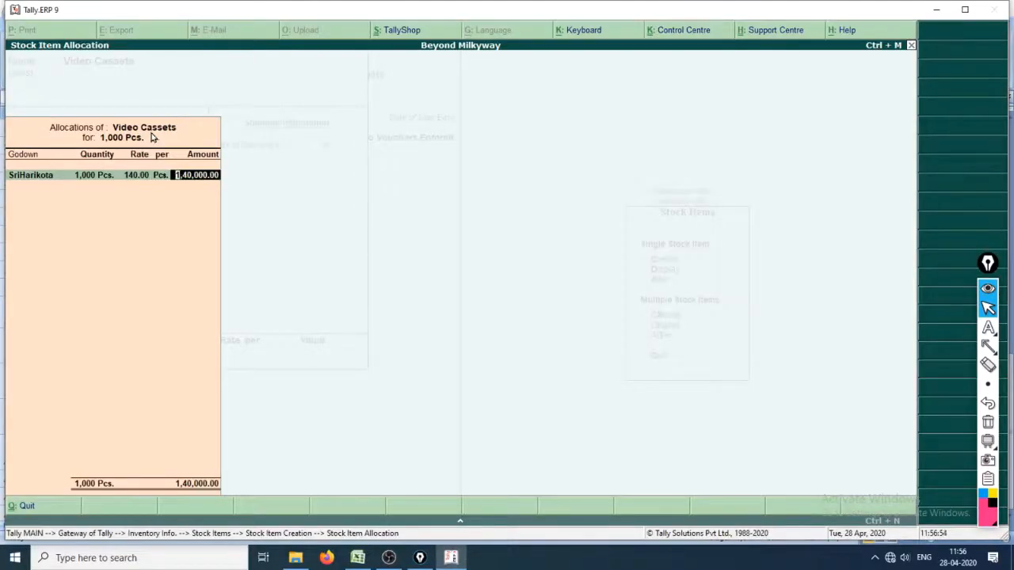
key("Return")
key("Return")
key("Return")
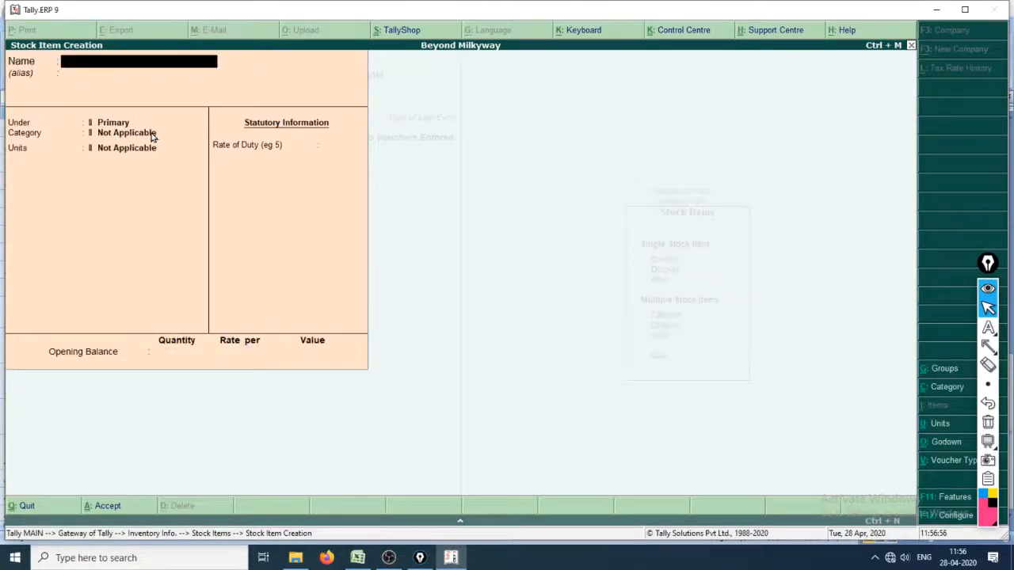
Look up the row below Video Cassetts in Excel and name the new stock item Northern Stereos in Tally
key("alt+Tab")
key("Down")
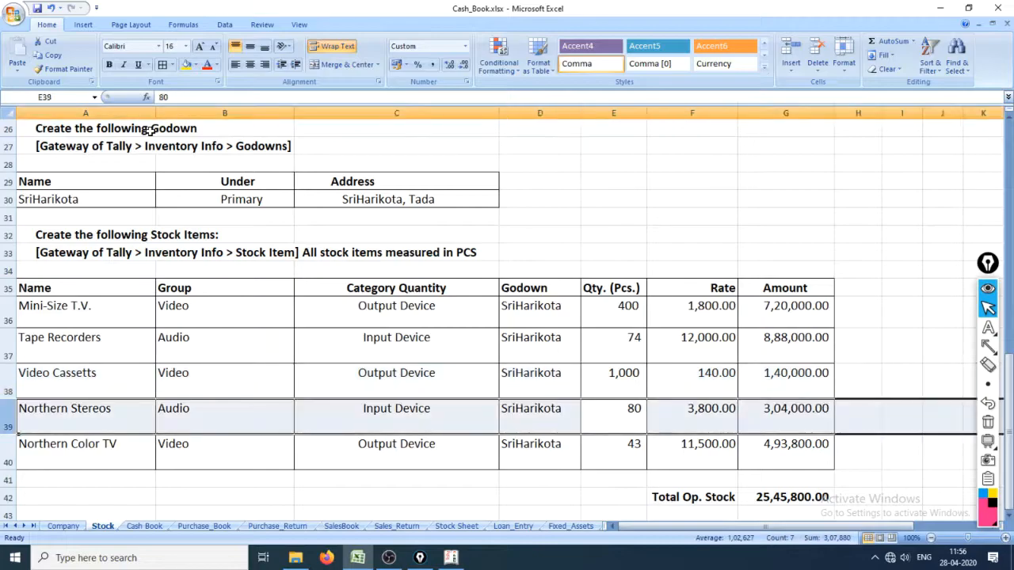
key("alt+Tab")
type("North")
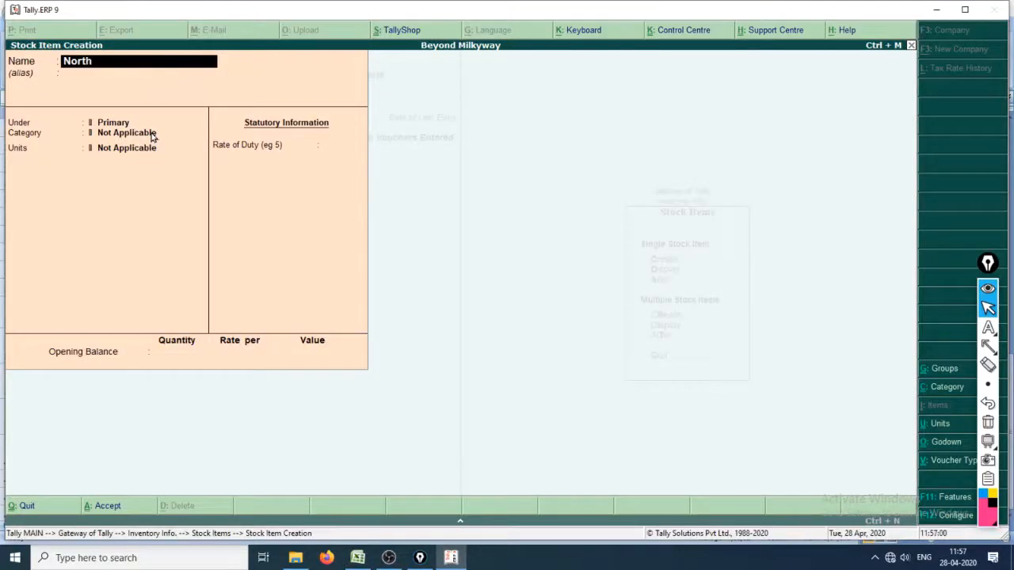
type("ern Stereos")
key("Return")
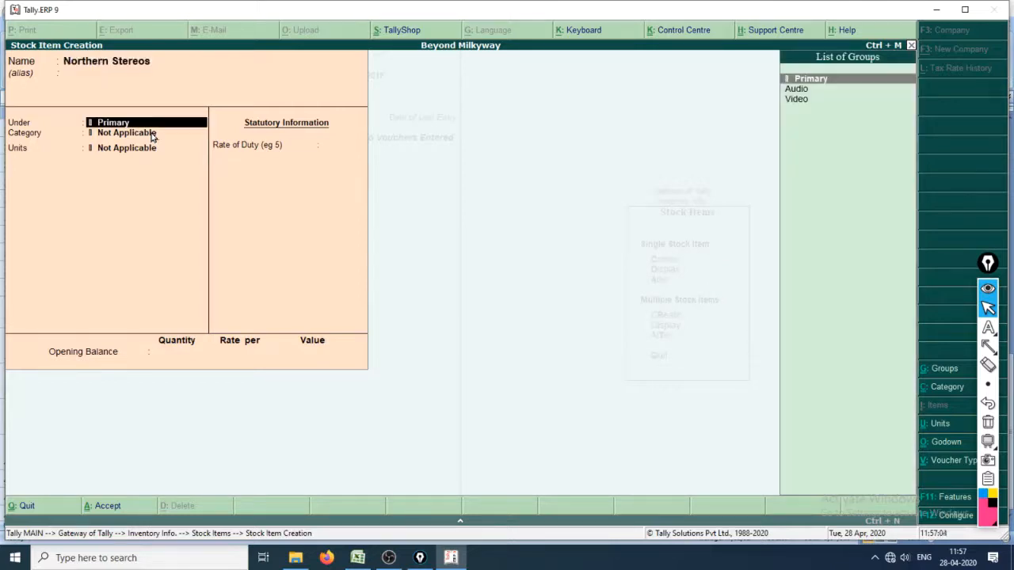
Put Northern Stereos under Audio with category Input Device, accept Pcs. as its units and leave the rate of duty at 0
key("Down")
key("Down")
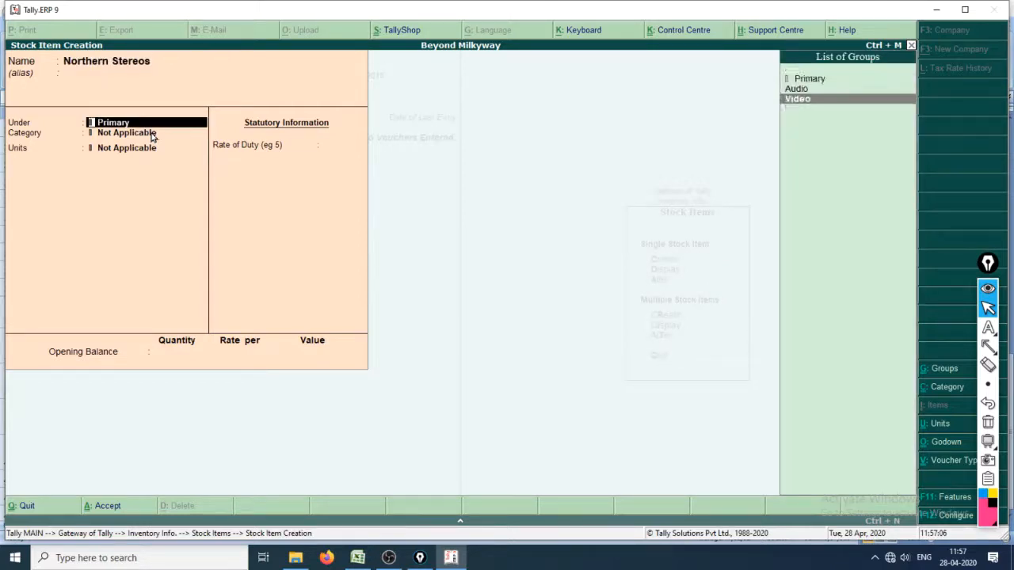
key("Up")
key("Return")
key("Down")
key("Return")
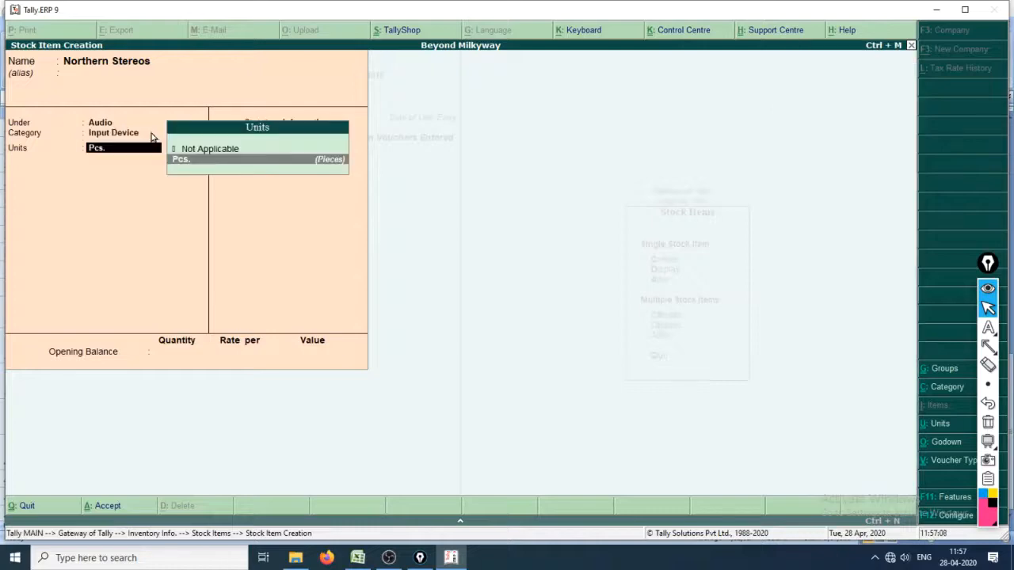
key("Return")
key("Return")
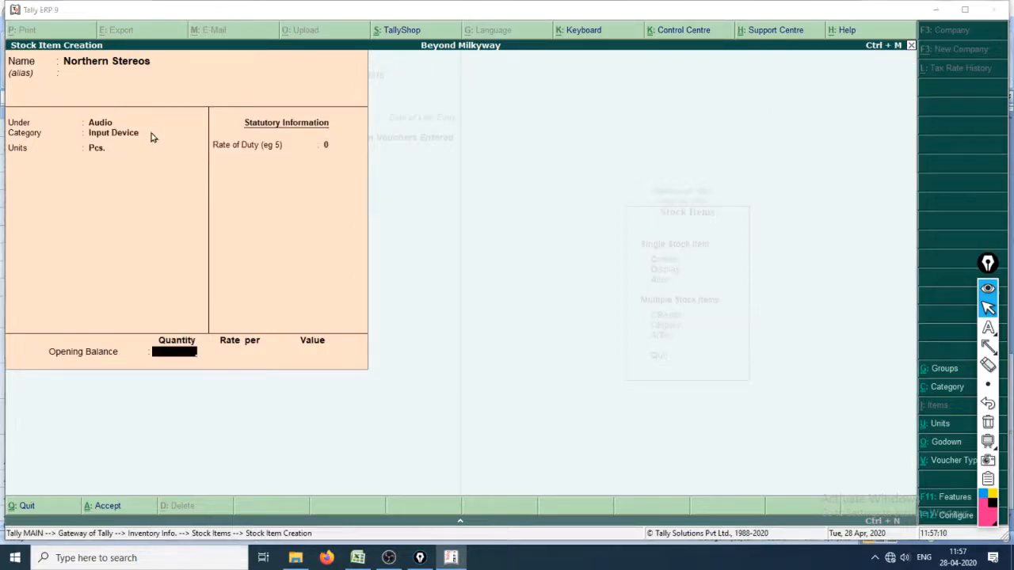
Look up the quantity in Excel, enter 80 as the Northern Stereos opening balance in Tally and allocate it all to the SriHarikota godown
key("alt+Tab")
key("alt+Tab")
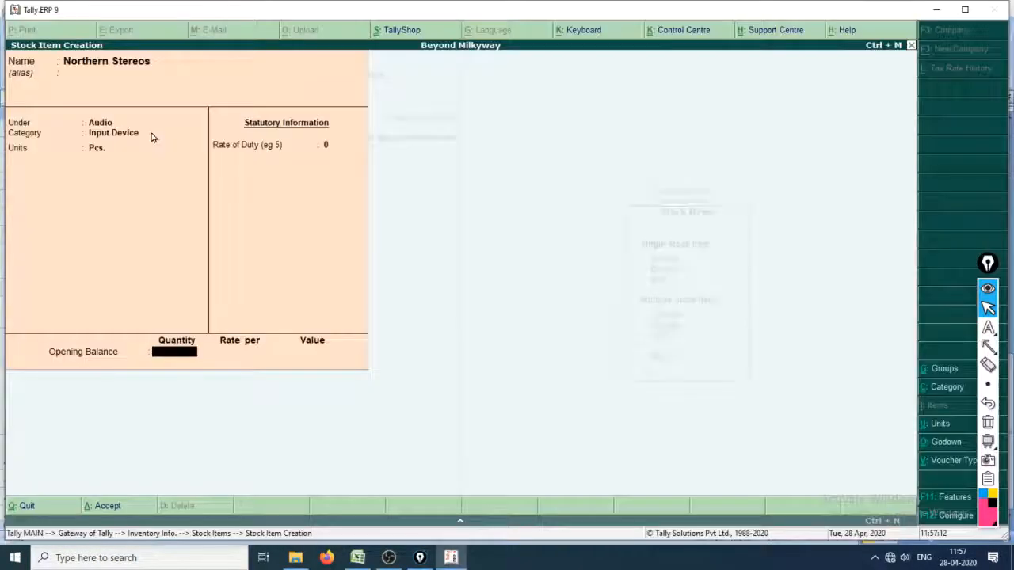
type("80")
key("Return")
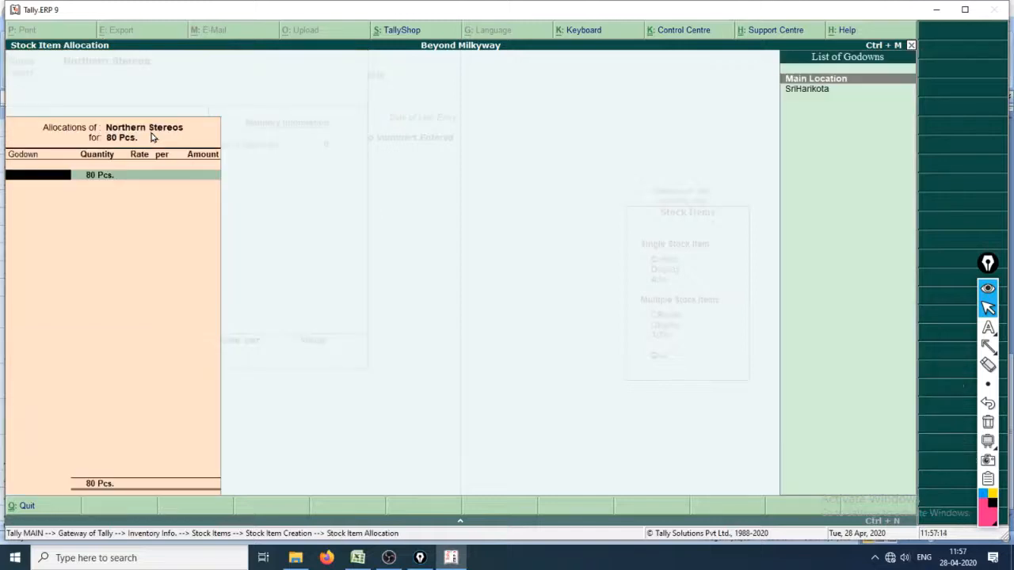
key("Down")
key("Return")
key("Return")
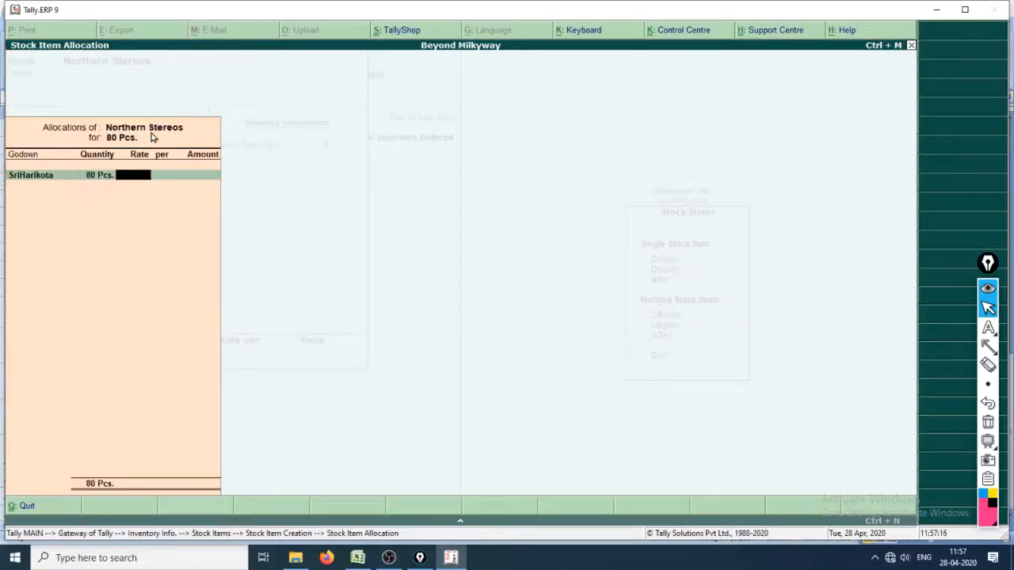
Enter a rate of 3,800 per Pcs. for the Northern Stereos allocation and save the stock item
type("3,800")
key("Return")
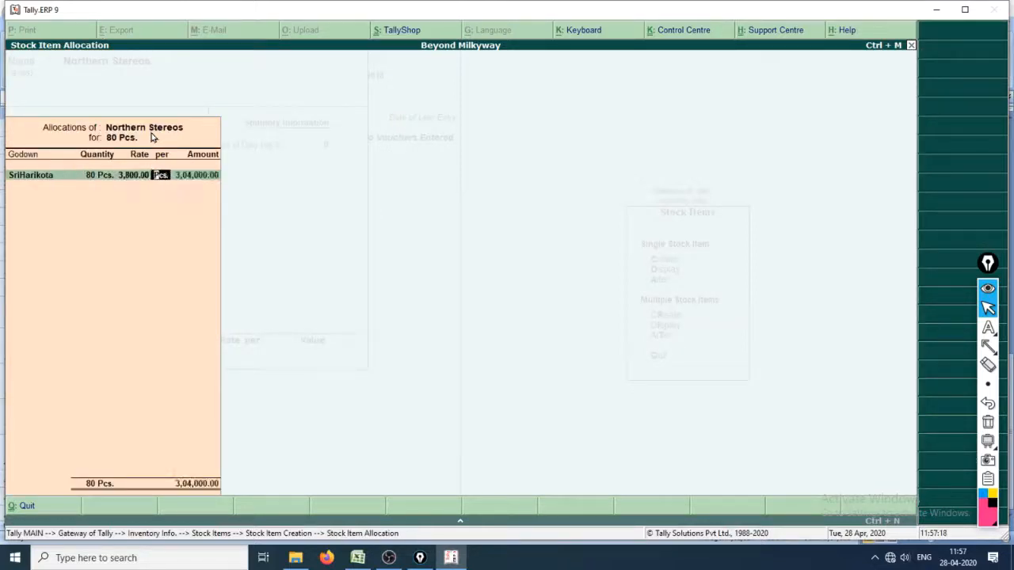
key("Return")
key("Return")
key("Return")
key("Return")
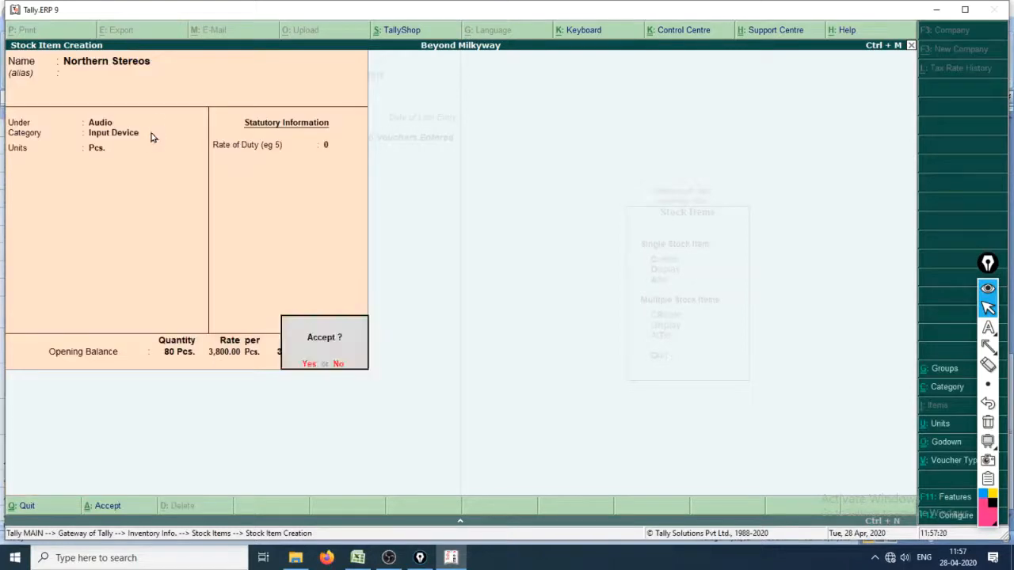
key("Return")
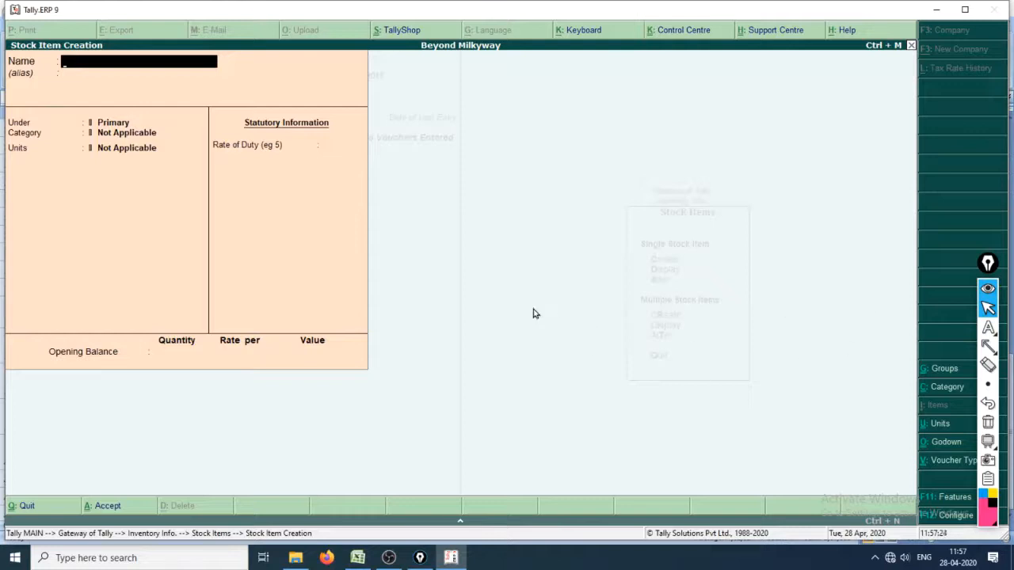
Circle the Opening Balance section of the blank stock item form with the annotation pen and underline its row
key("ctrl+shift+3")
mouse_move(23, 327)
left_mouse_down()
mouse_move(157, 283)
mouse_move(368, 475)
mouse_move(24, 348)
mouse_move(29, 325)
left_mouse_up()
left_click_drag(59, 369, 309, 370)
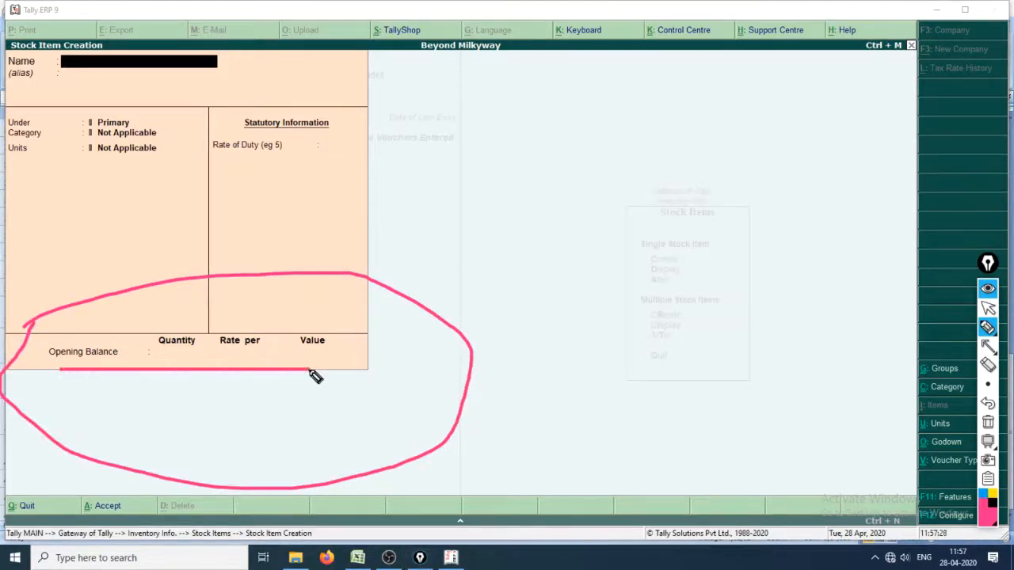
Draw a curved arrow from the Name field to the Opening Balance section, circle and underline the section again, and clear the annotations
left_click_drag(114, 386, 371, 375)
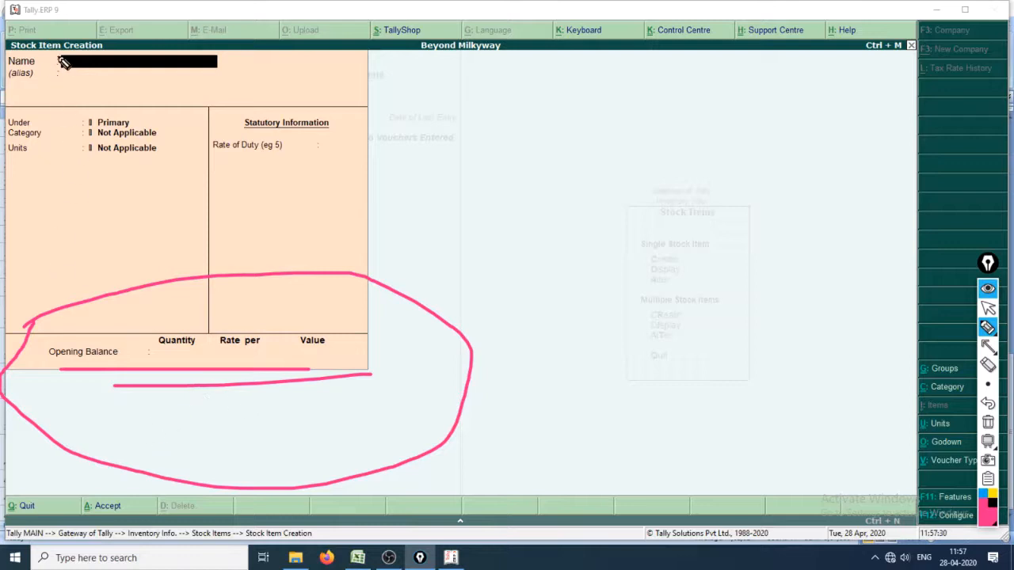
mouse_move(56, 55)
left_mouse_down()
mouse_move(402, 74)
mouse_move(436, 323)
left_mouse_up()
mouse_move(412, 254)
left_mouse_down()
mouse_move(441, 343)
mouse_move(502, 290)
left_mouse_up()
mouse_move(283, 382)
left_mouse_down()
mouse_move(407, 326)
mouse_move(217, 453)
mouse_move(372, 365)
left_mouse_up()
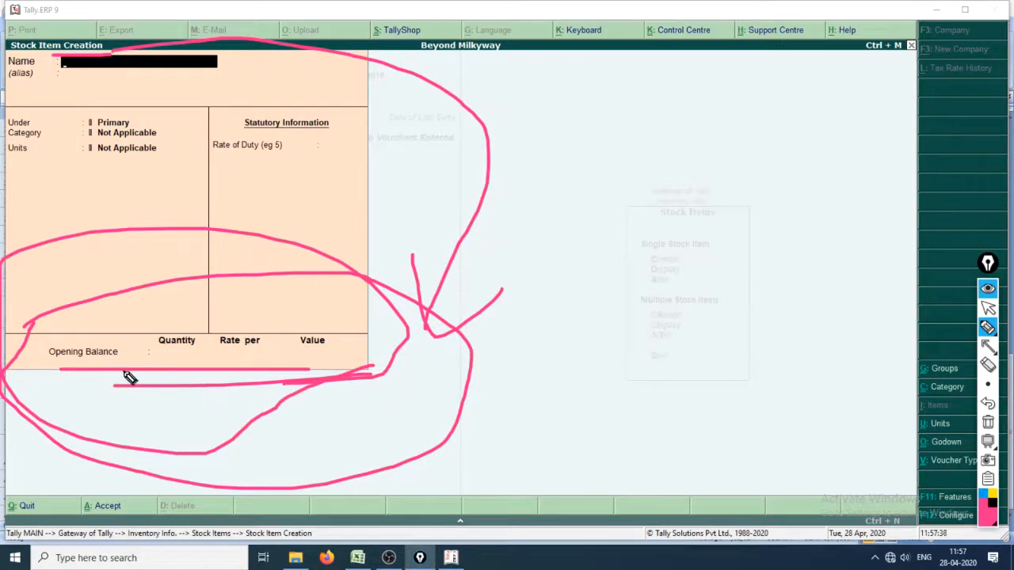
left_click_drag(152, 382, 192, 378)
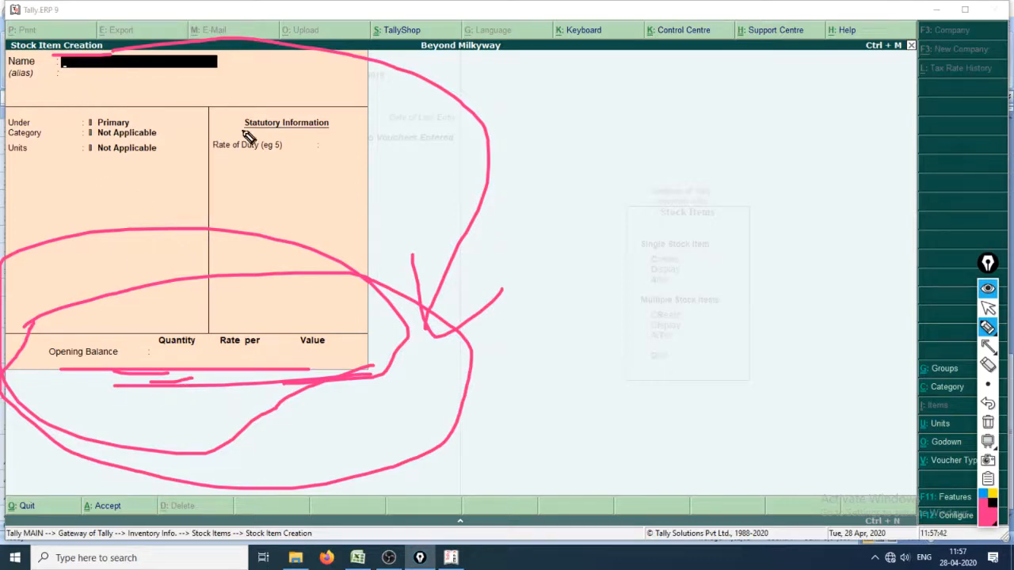
key("Escape")
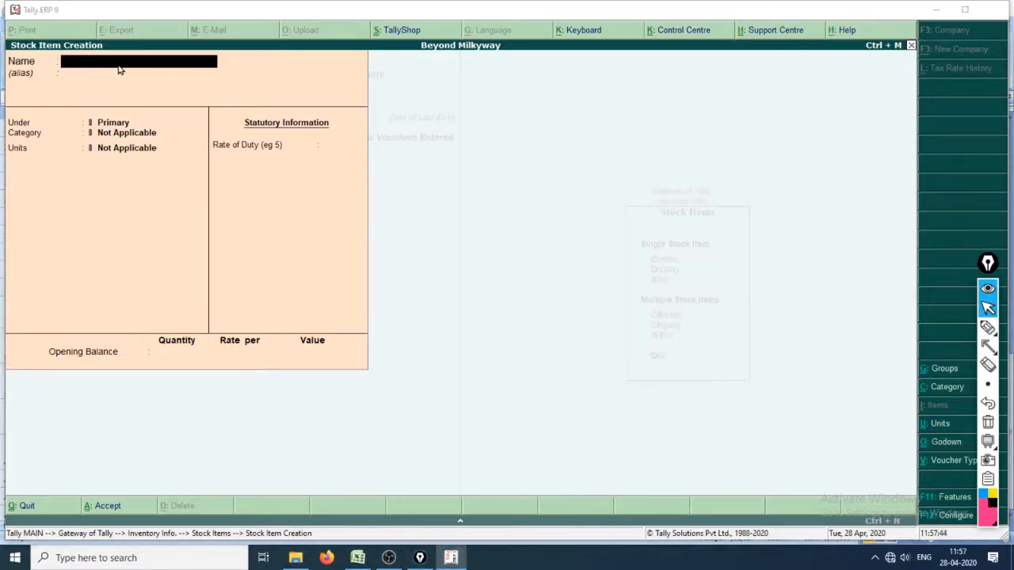
Switch to the Excel Stock sheet and highlight the Northern Color TV row to read its details
key("alt+Tab")
key("Tab")
key("alt+Tab")
key("alt+Tab")
key("alt+Tab")
key("alt+Tab")
key("alt+Tab")
key("alt+Tab")
key("alt+Tab")
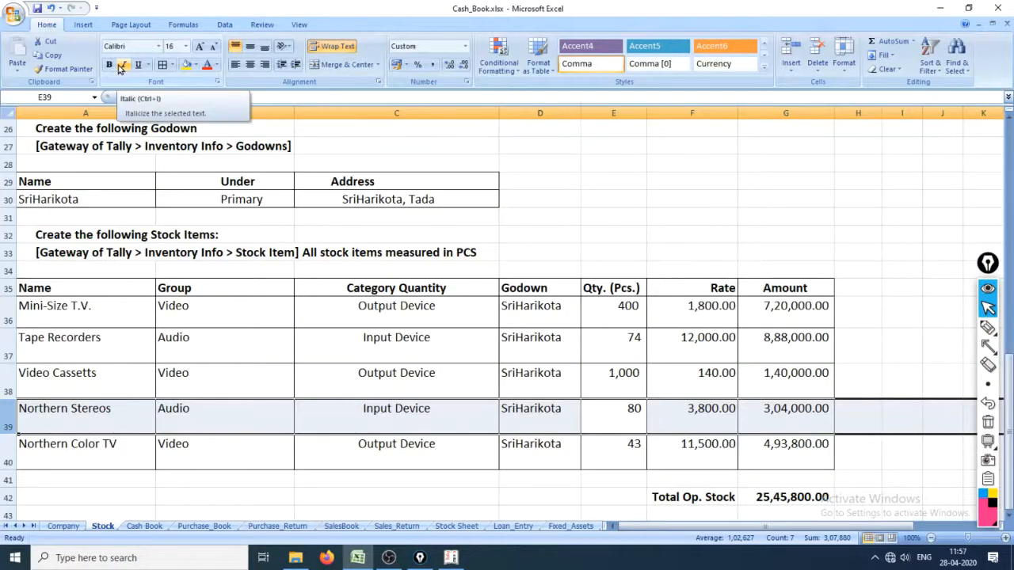
key("Down")
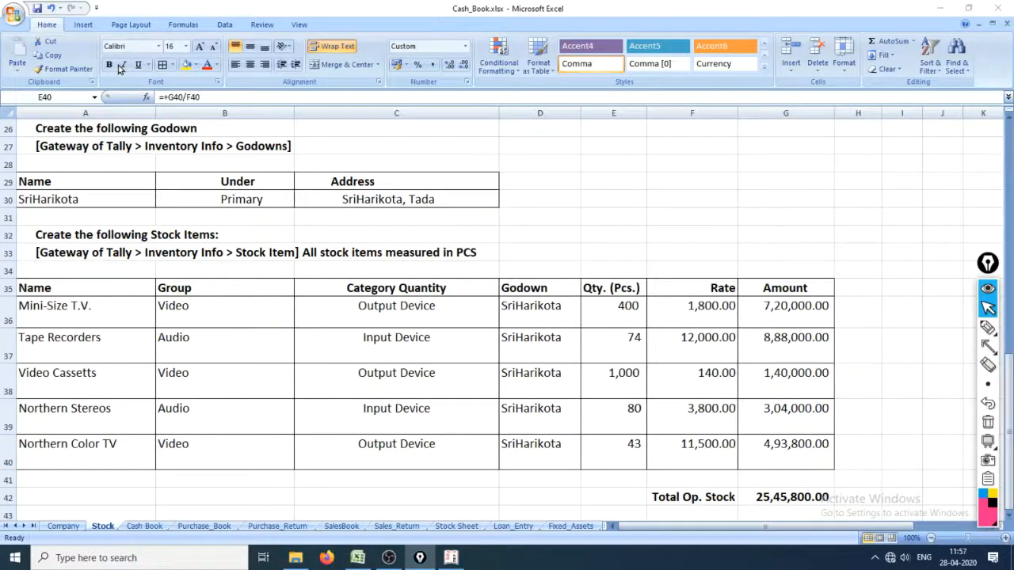
key("F2")
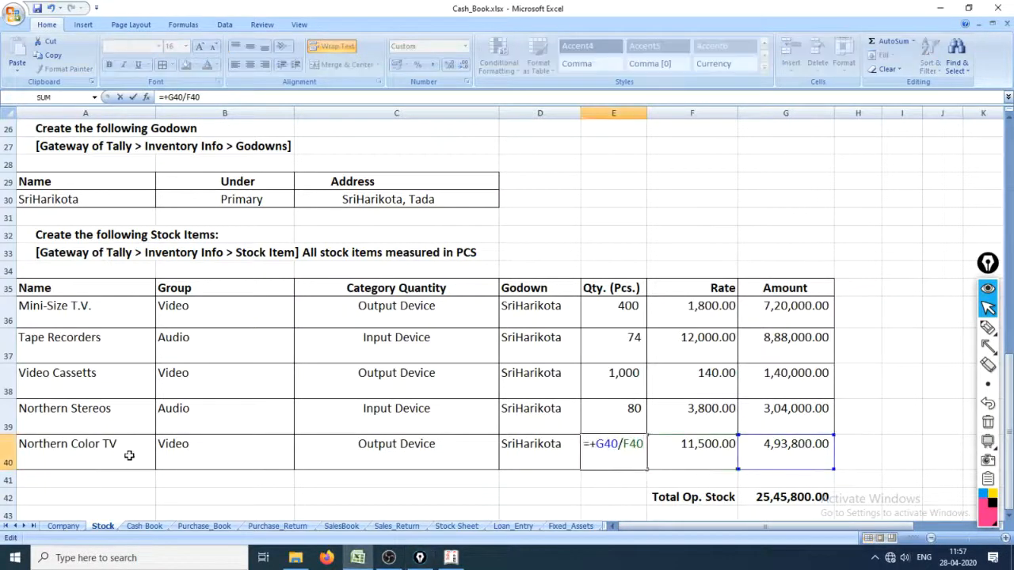
left_click(118, 454)
key("Escape")
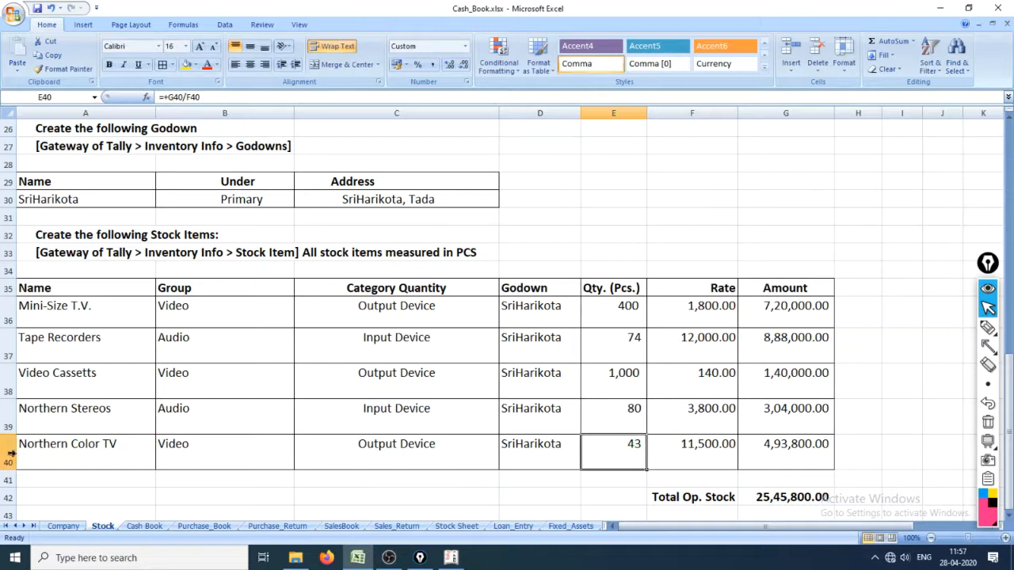
left_click(9, 454)
Return to Tally and name the new stock item Northern Color T.V
key("alt+Tab")
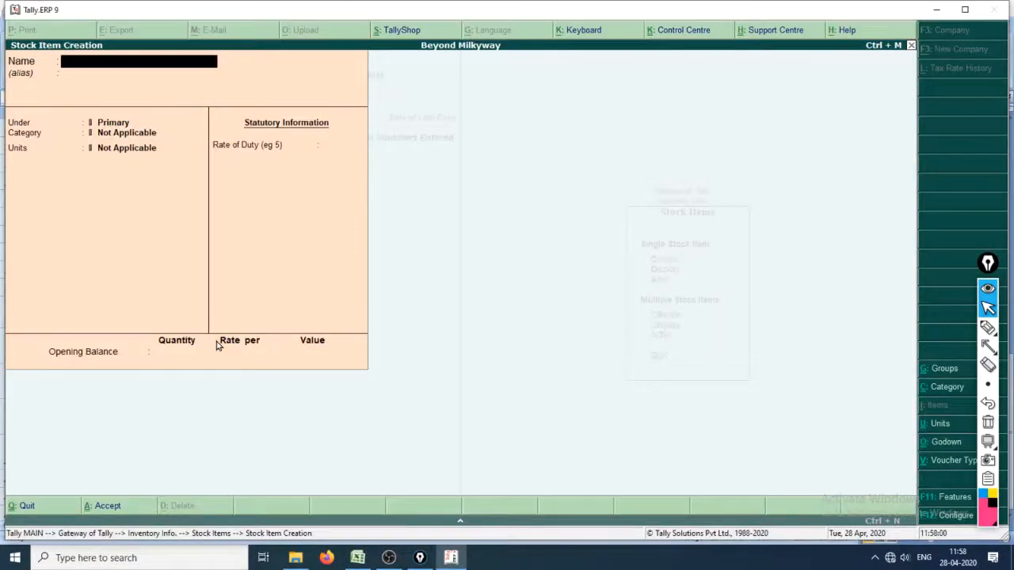
type("Northe")
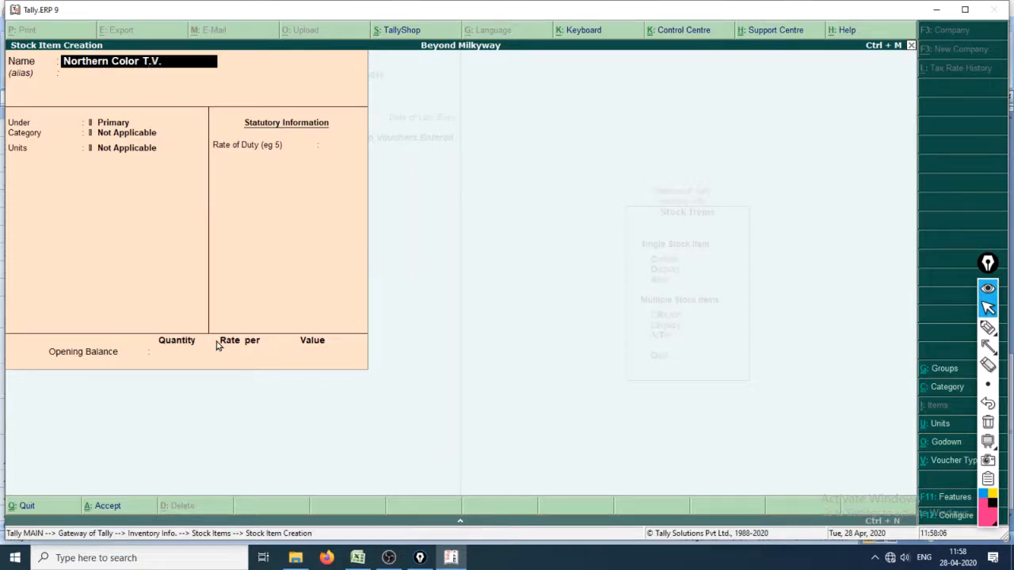
type("rn Color T.V.")
key("Return")
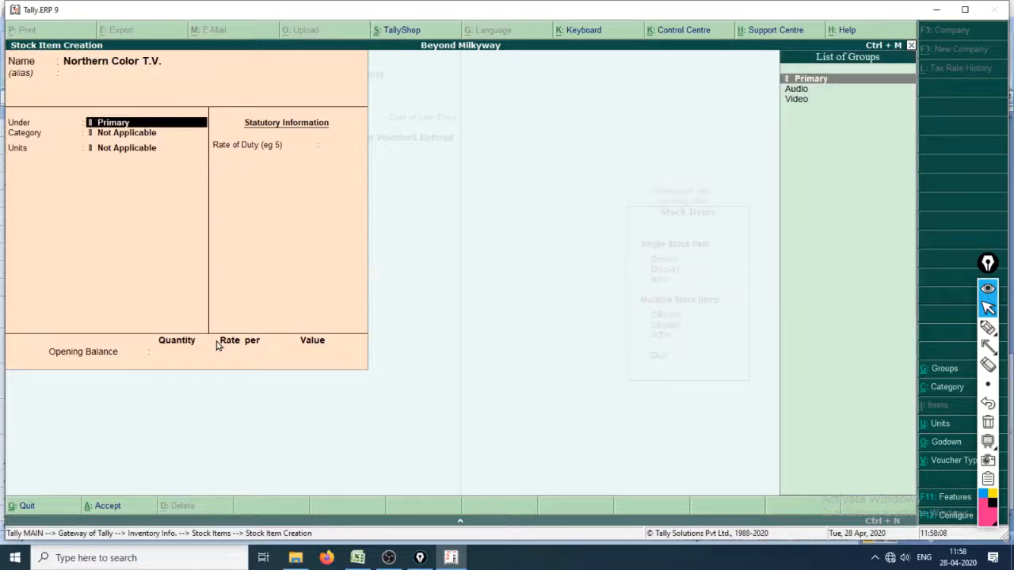
Put Northern Color T.V. under Video with category Output Device, accept Pcs. as its units and leave the rate of duty at 0
key("Down")
key("Down")
key("Return")
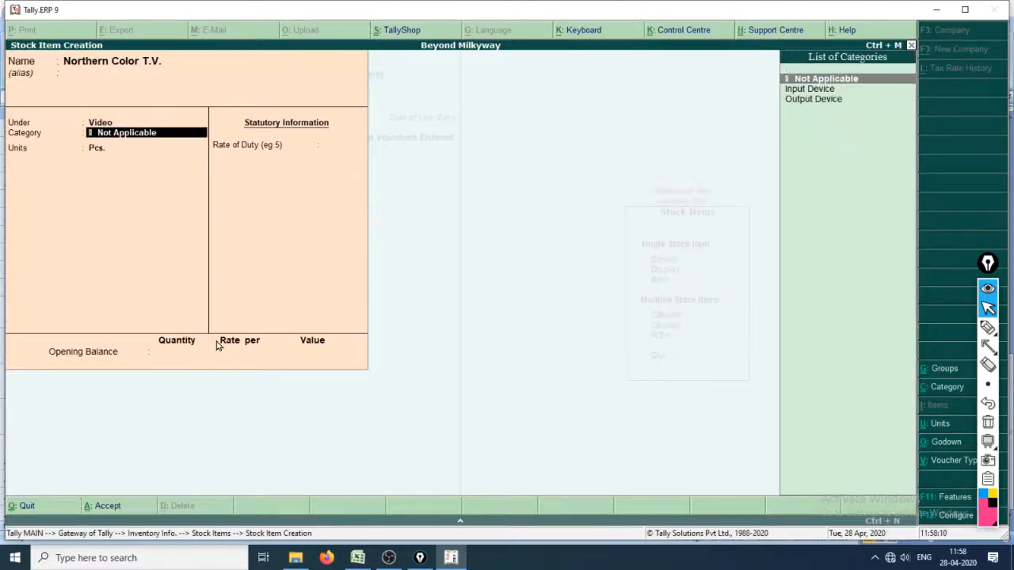
key("Down")
key("Down")
key("Return")
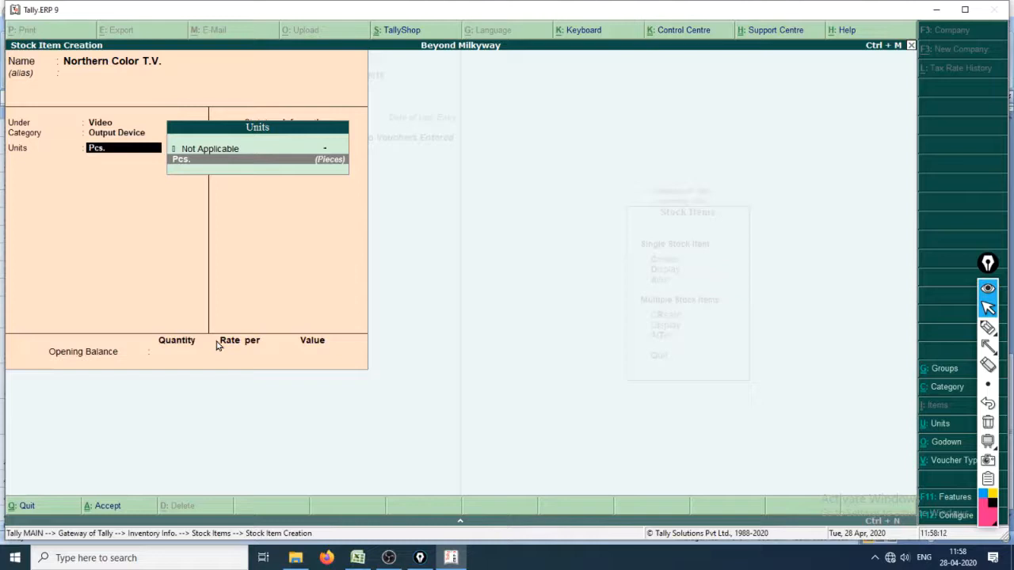
key("Return")
key("Return")
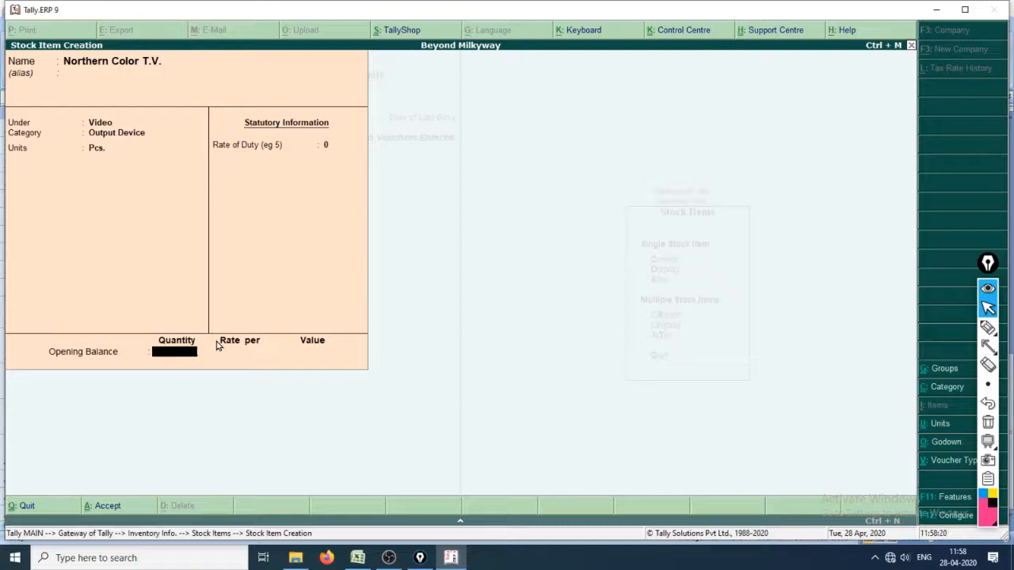
Check the quantity in Excel, enter 43 as the Northern Color T.V. opening balance in Tally and allocate it all to the SriHarikota godown
key("alt+Tab")
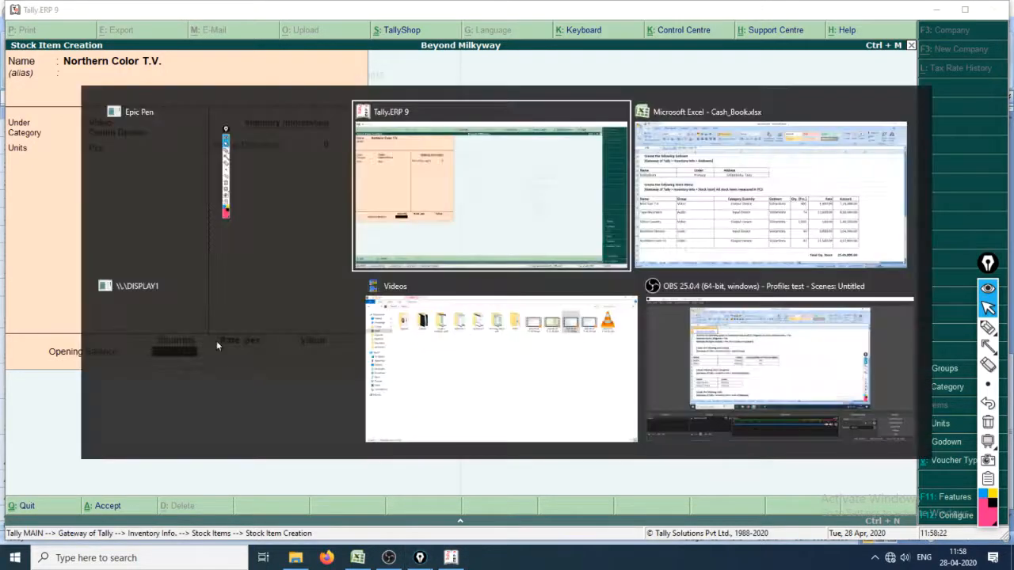
key("alt+Tab")
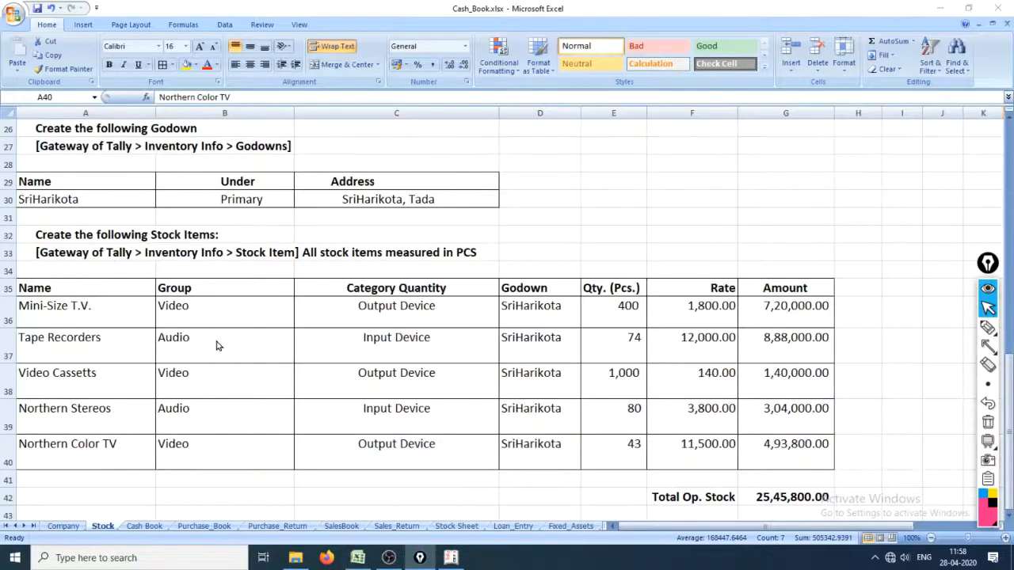
key("alt+Tab")
key("alt+Tab")
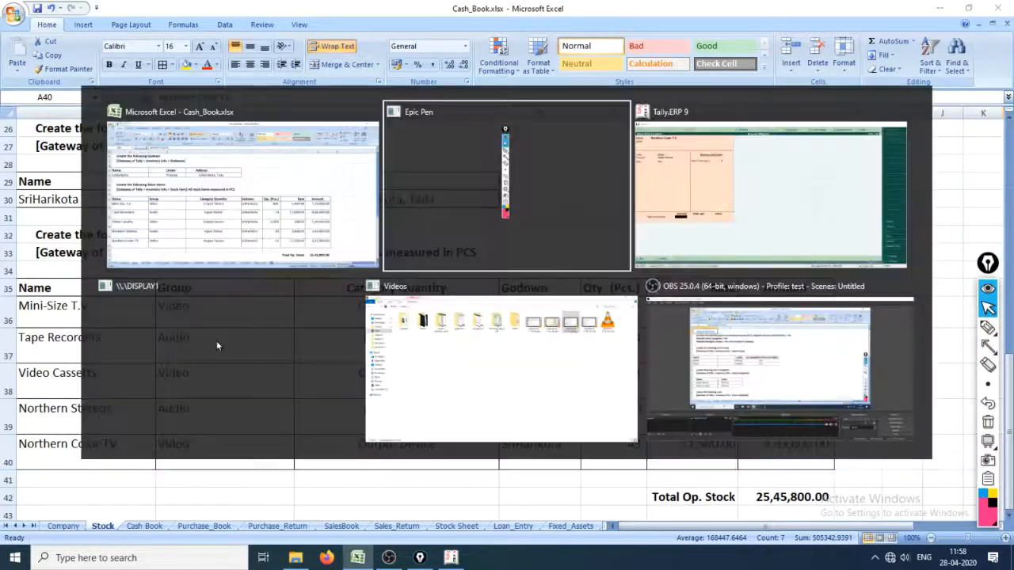
key("alt+Tab")
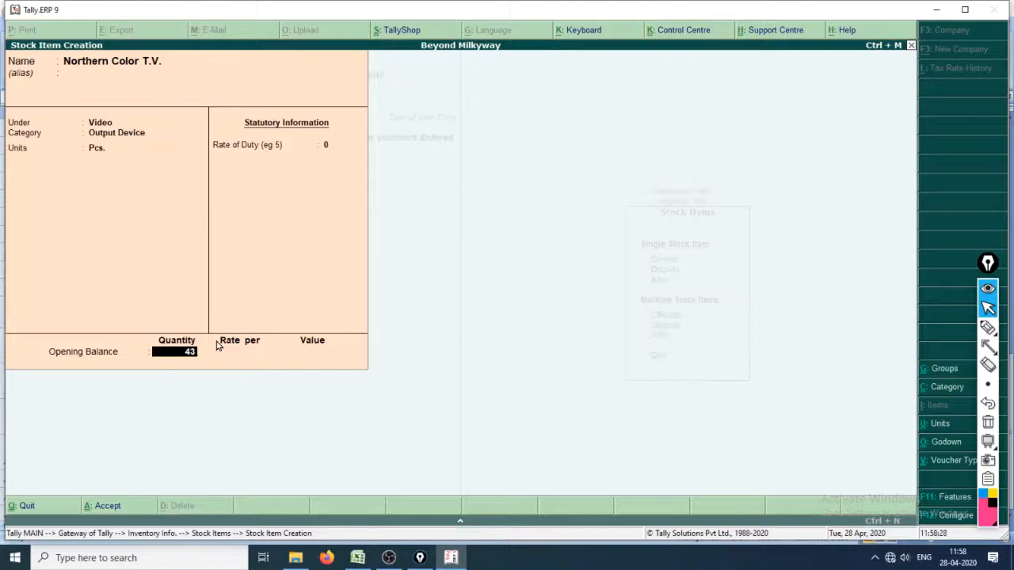
key("Return")
key("Return")
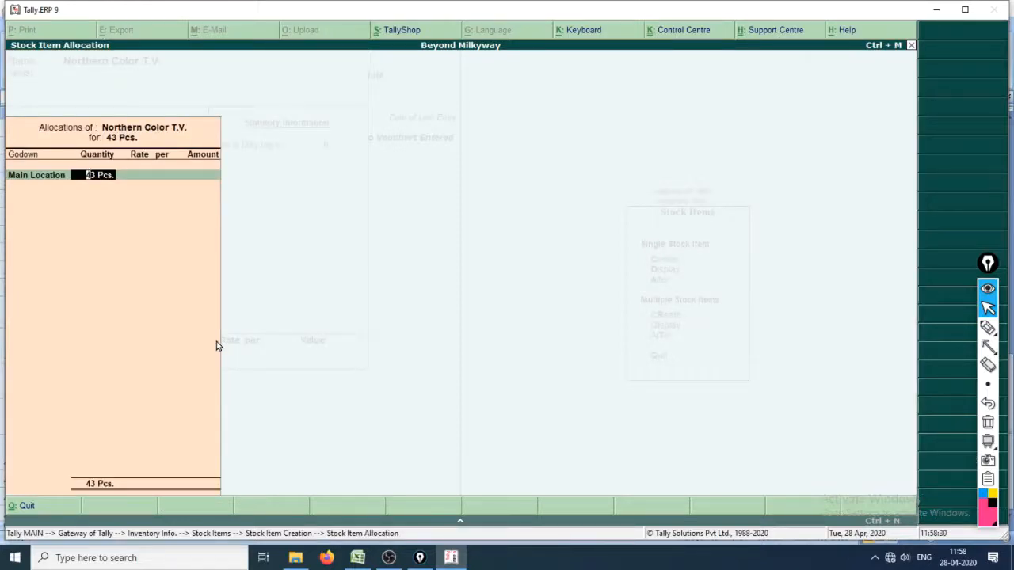
key("BackSpace")
key("Down")
key("Return")
key("Return")
Look up the rate in Excel, enter 11,500 per Pcs. for the Northern Color T.V. allocation in Tally and save the stock item
key("alt+Tab")
key("alt+Tab")
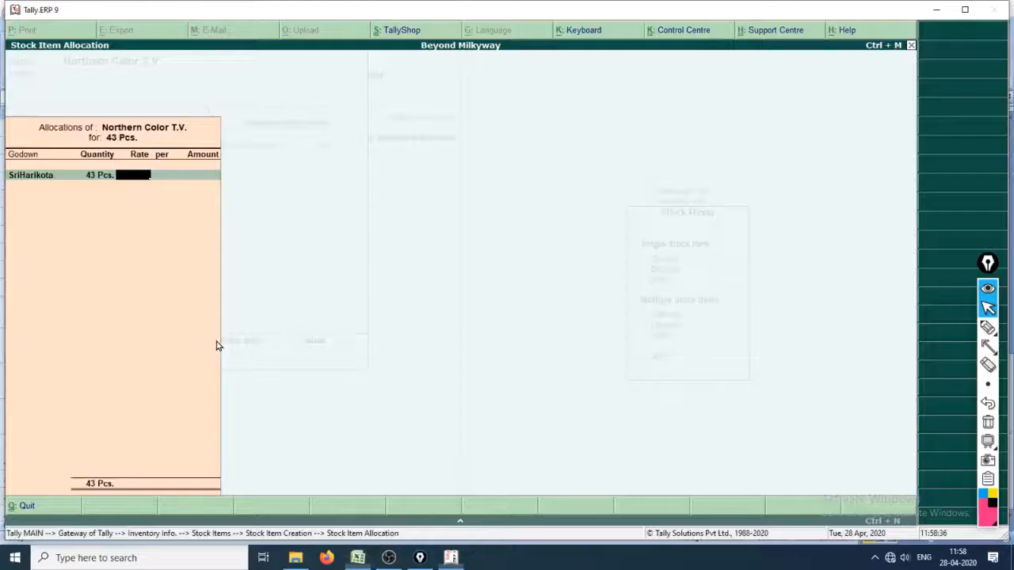
type("11,")
type("50")
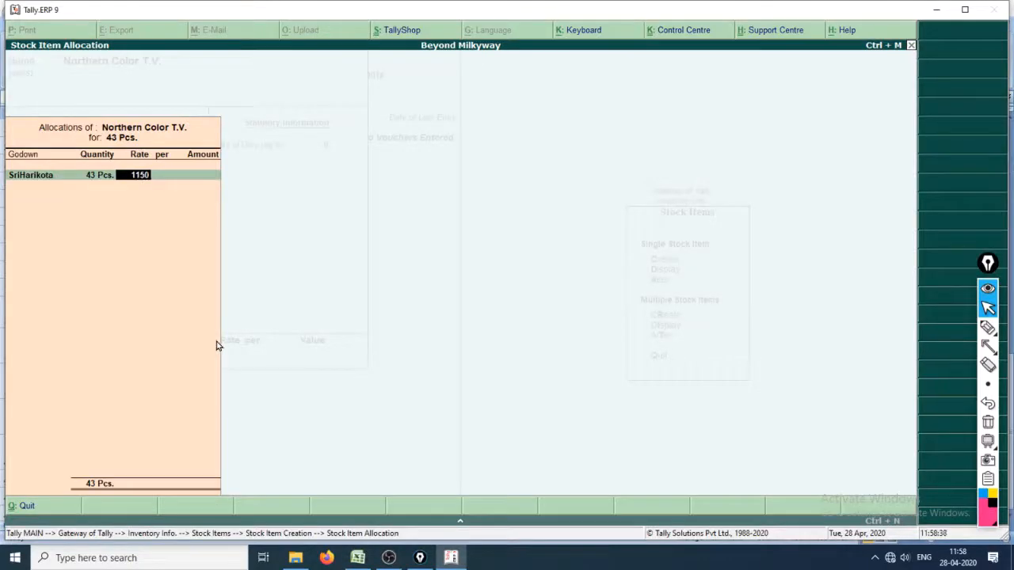
type("0.0")
key("Return")
key("Return")
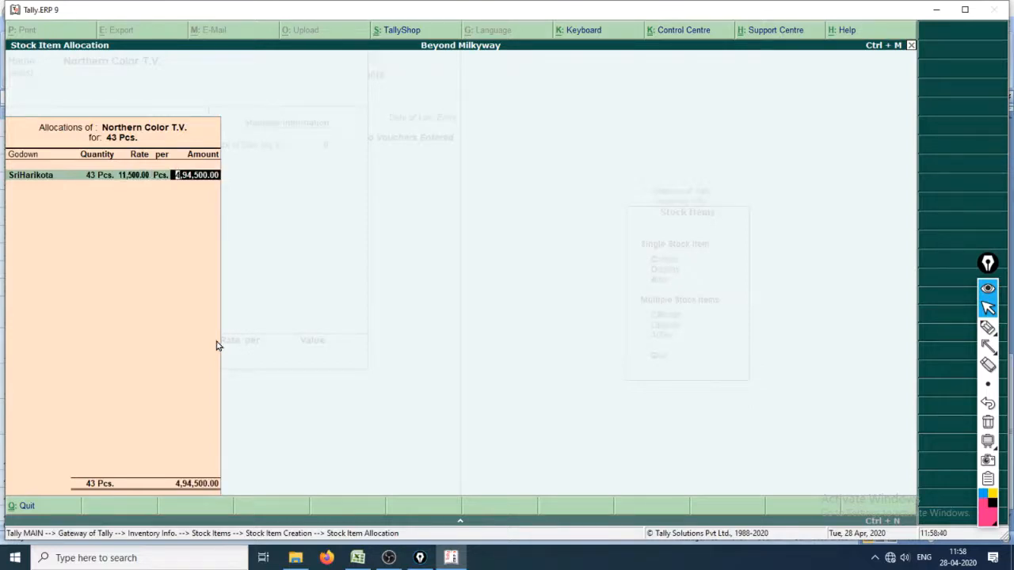
key("Return")
key("Return")
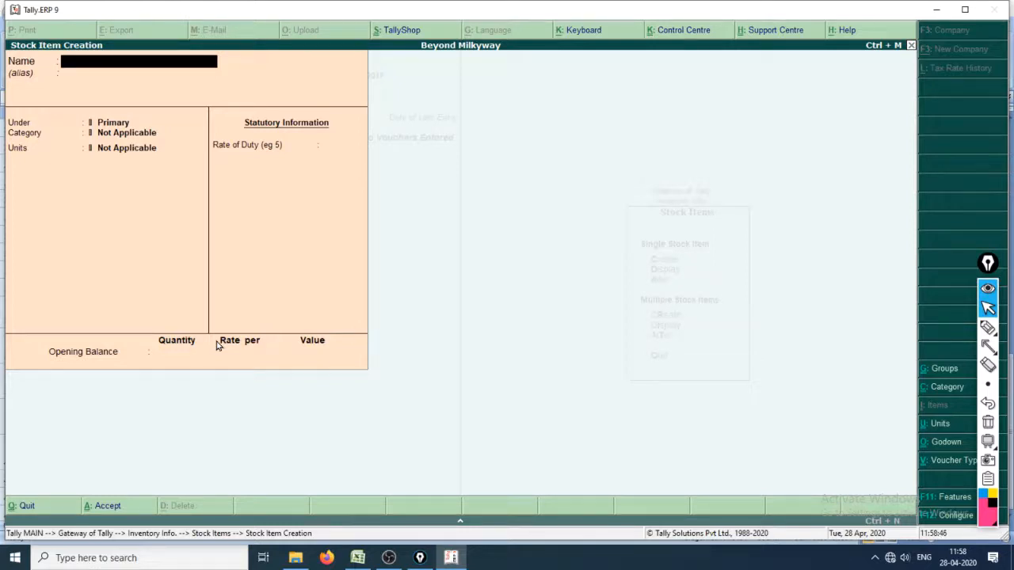
Sketch a B/S T-account with the annotation pen, label its sides C+L and A, and draw an arrow from the form title to A
left_click(987, 327)
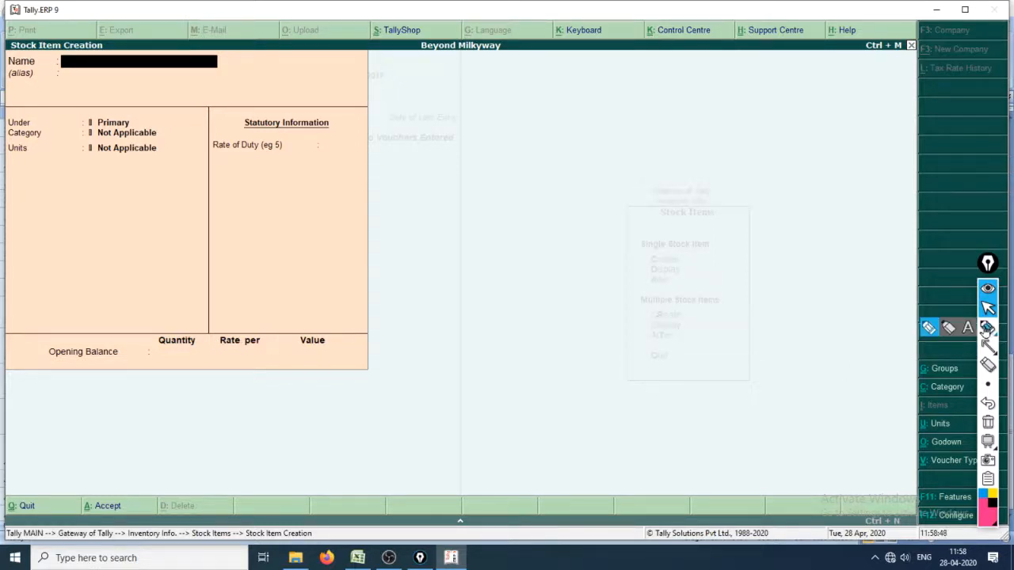
left_click_drag(403, 227, 830, 197)
mouse_move(538, 154)
left_mouse_down()
mouse_move(544, 189)
mouse_move(582, 170)
mouse_move(545, 188)
left_mouse_up()
left_click_drag(628, 142, 603, 176)
mouse_move(691, 148)
left_mouse_down()
mouse_move(642, 166)
mouse_move(625, 188)
mouse_move(648, 491)
left_mouse_up()
mouse_move(438, 256)
left_mouse_down()
mouse_move(435, 290)
mouse_move(467, 291)
left_mouse_up()
mouse_move(474, 277)
left_mouse_down()
mouse_move(507, 279)
mouse_move(496, 290)
mouse_move(543, 251)
mouse_move(563, 275)
left_mouse_up()
mouse_move(719, 261)
left_mouse_down()
mouse_move(739, 226)
mouse_move(758, 250)
mouse_move(790, 224)
left_mouse_up()
left_click_drag(460, 292, 596, 296)
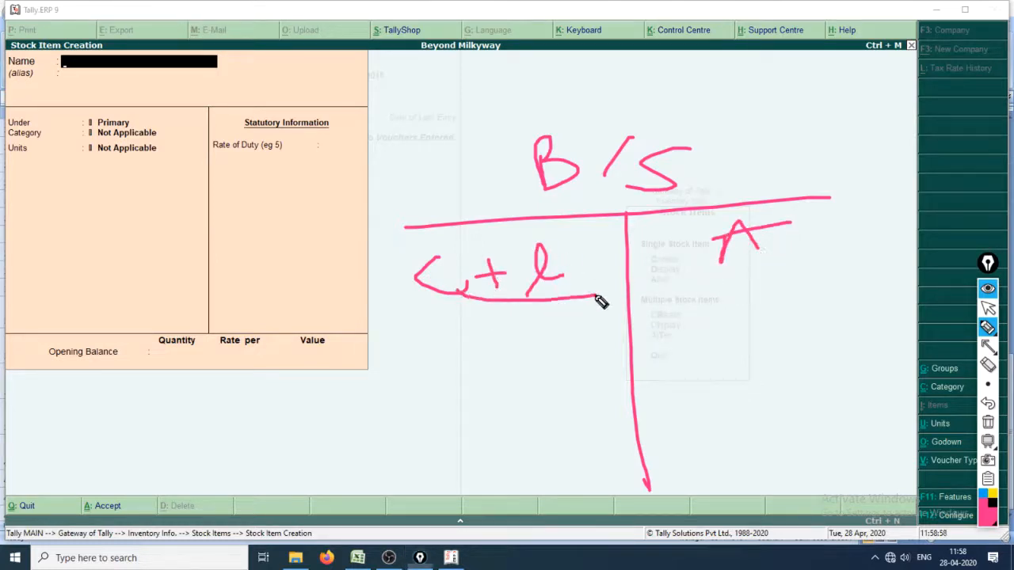
left_click_drag(676, 279, 819, 262)
mouse_move(111, 44)
left_mouse_down()
mouse_move(539, 10)
mouse_move(793, 205)
mouse_move(813, 176)
left_mouse_up()
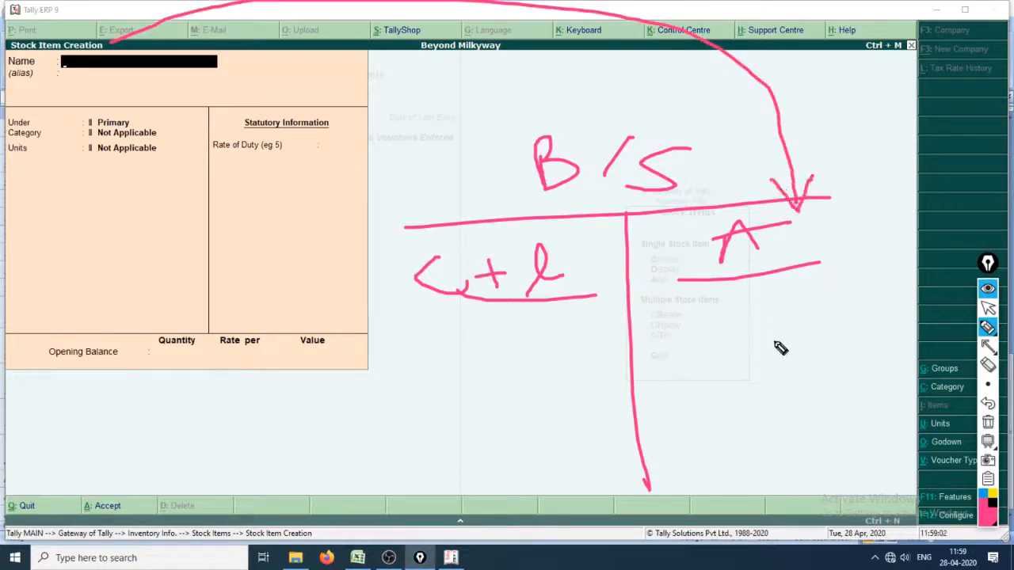
Circle the Opening Balance section and write the total opening stock, 2545800, on the A side of the sketch, checking the figure in Excel
mouse_move(185, 381)
left_mouse_down()
mouse_move(271, 252)
mouse_move(274, 412)
left_mouse_up()
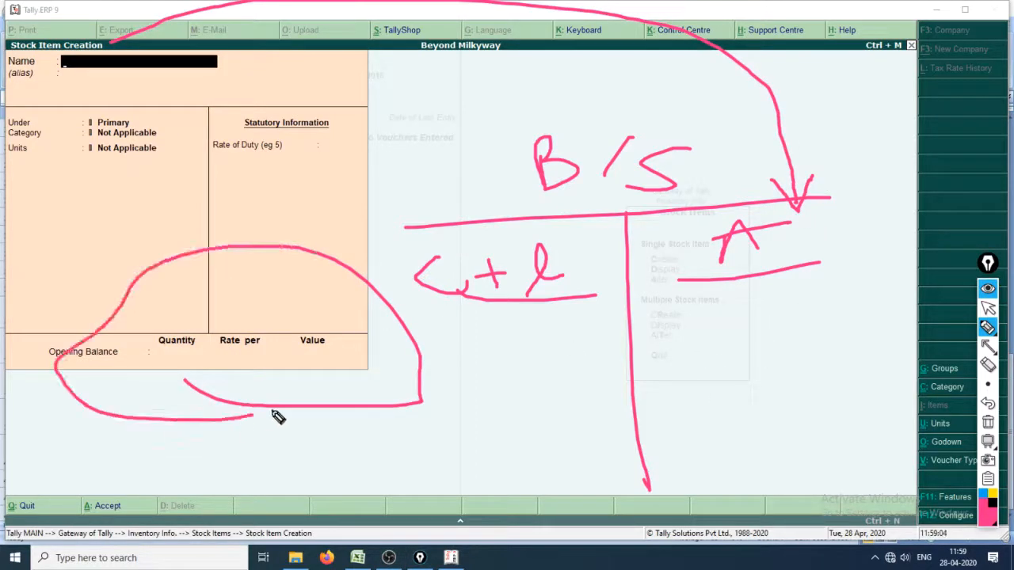
mouse_move(668, 339)
left_mouse_down()
mouse_move(669, 384)
mouse_move(708, 381)
mouse_move(719, 351)
left_mouse_up()
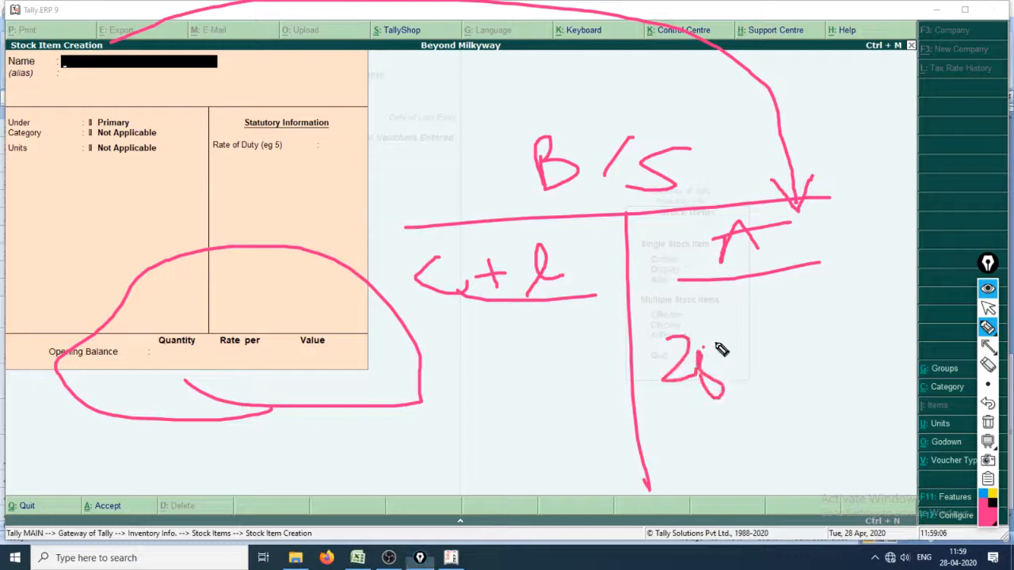
key("alt+Tab")
key("alt+Tab")
key("Tab")
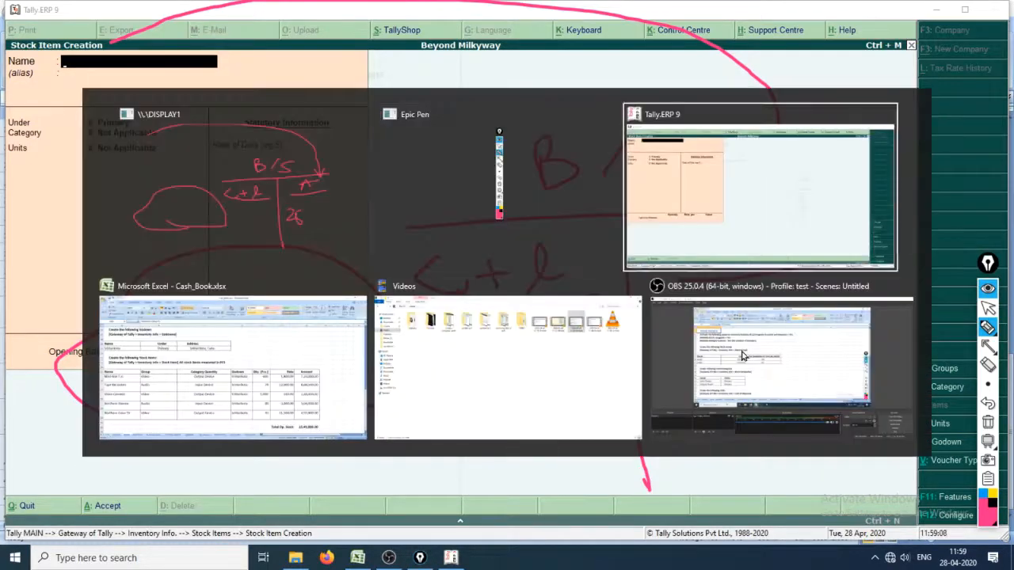
key("Tab")
key("alt+Tab")
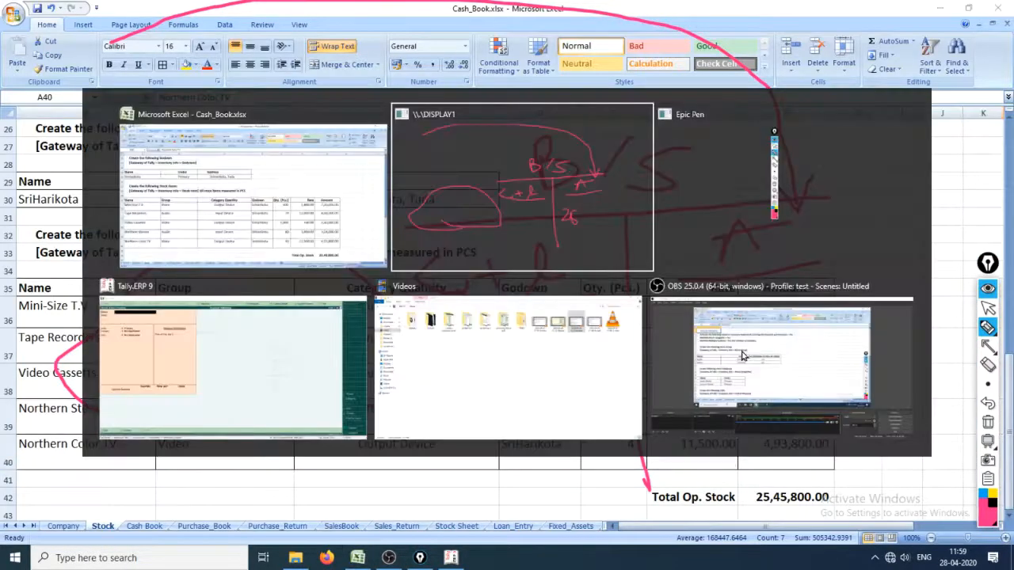
key("Tab")
key("Tab")
left_click_drag(743, 340, 770, 392)
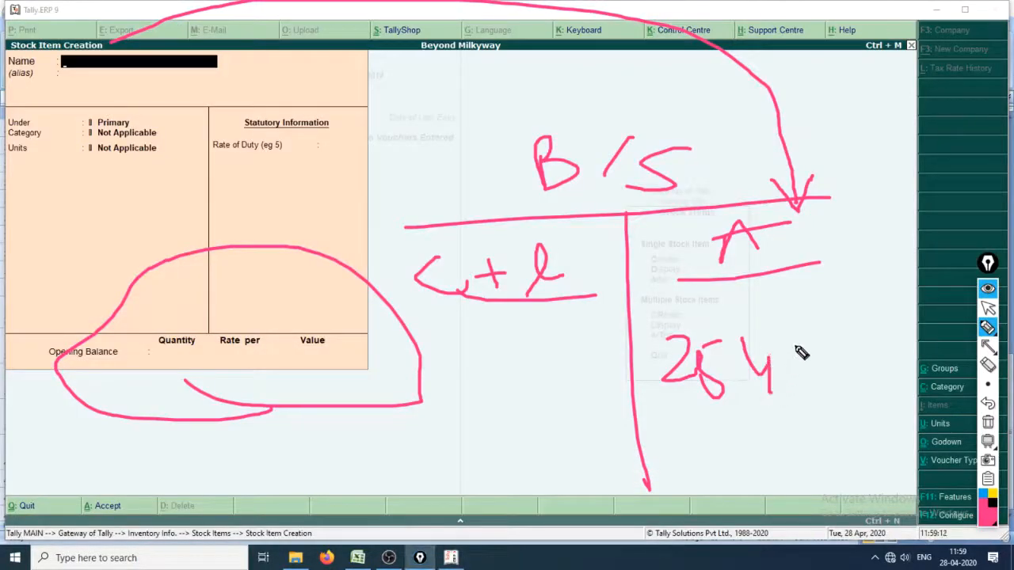
mouse_move(796, 348)
left_mouse_down()
mouse_move(792, 374)
mouse_move(812, 339)
mouse_move(828, 367)
left_mouse_up()
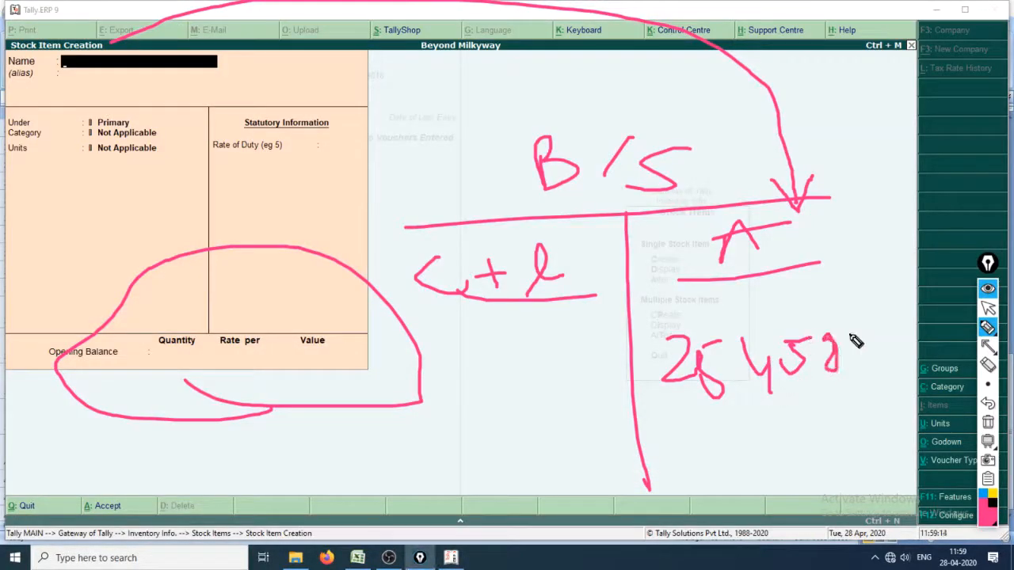
mouse_move(857, 333)
left_mouse_down()
mouse_move(851, 341)
mouse_move(879, 328)
mouse_move(840, 320)
mouse_move(833, 340)
mouse_move(876, 339)
left_mouse_up()
Add tick marks and double underlines to both sides of the sketched balance sheet
left_click_drag(565, 428, 654, 411)
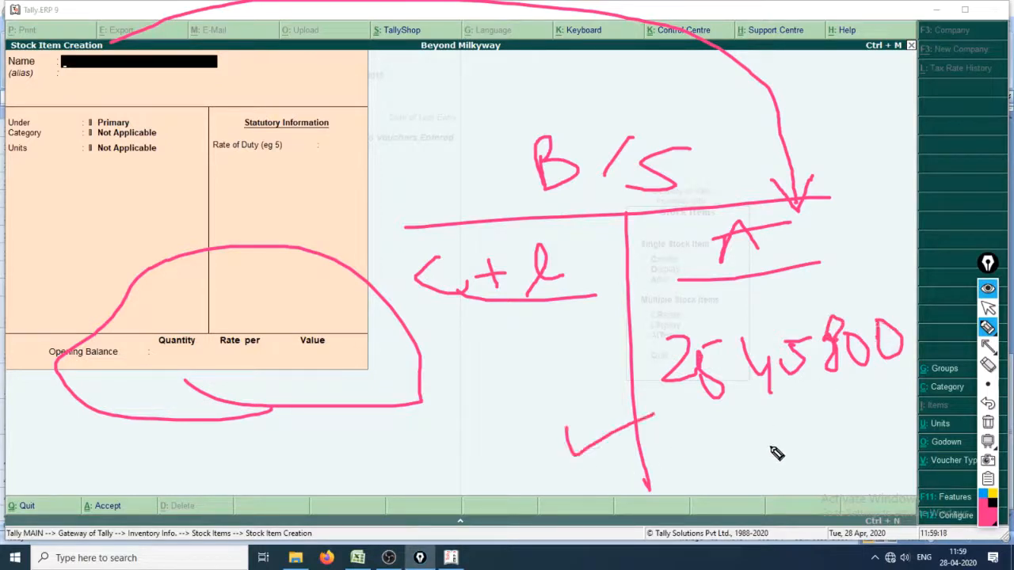
left_click_drag(756, 418, 915, 400)
left_click_drag(560, 476, 678, 486)
left_click_drag(768, 480, 925, 462)
left_click_drag(839, 491, 883, 482)
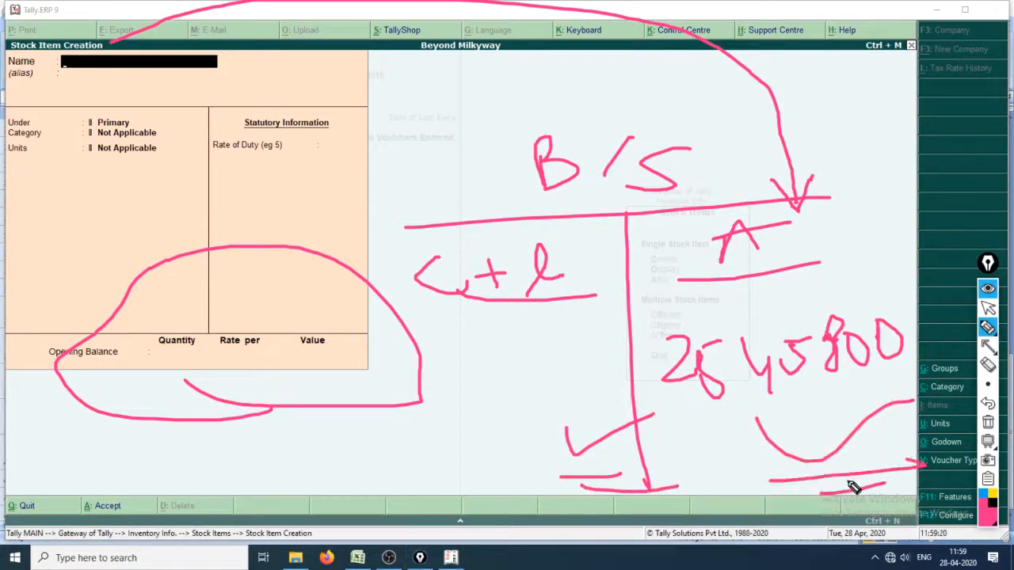
mouse_move(505, 386)
left_mouse_down()
mouse_move(553, 378)
mouse_move(569, 394)
left_mouse_up()
mouse_move(667, 407)
left_mouse_down()
mouse_move(700, 405)
mouse_move(700, 415)
left_mouse_up()
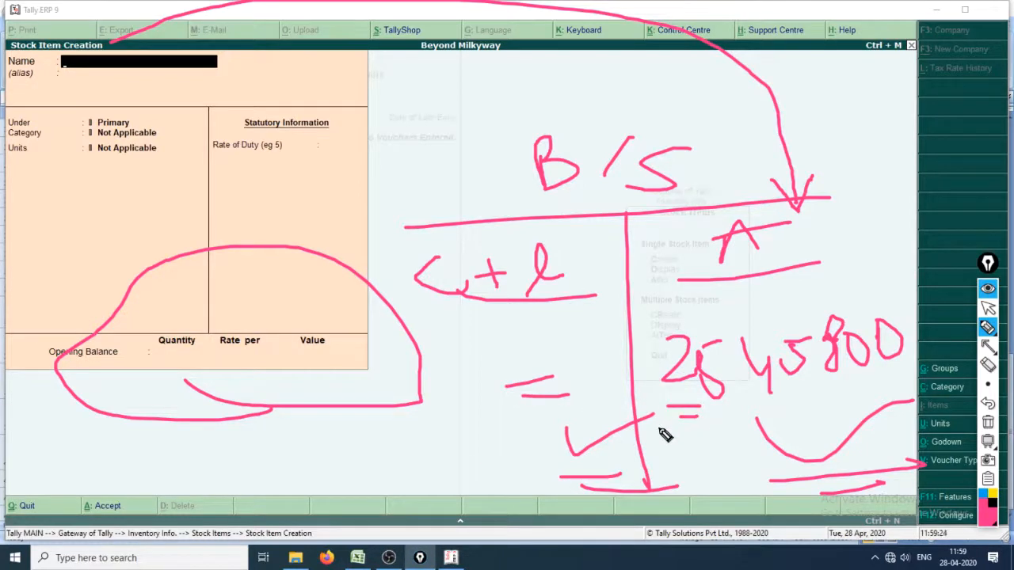
Clear the sketched balance sheet, leave stock item creation without saving and return to the Gateway of Tally
key("Escape")
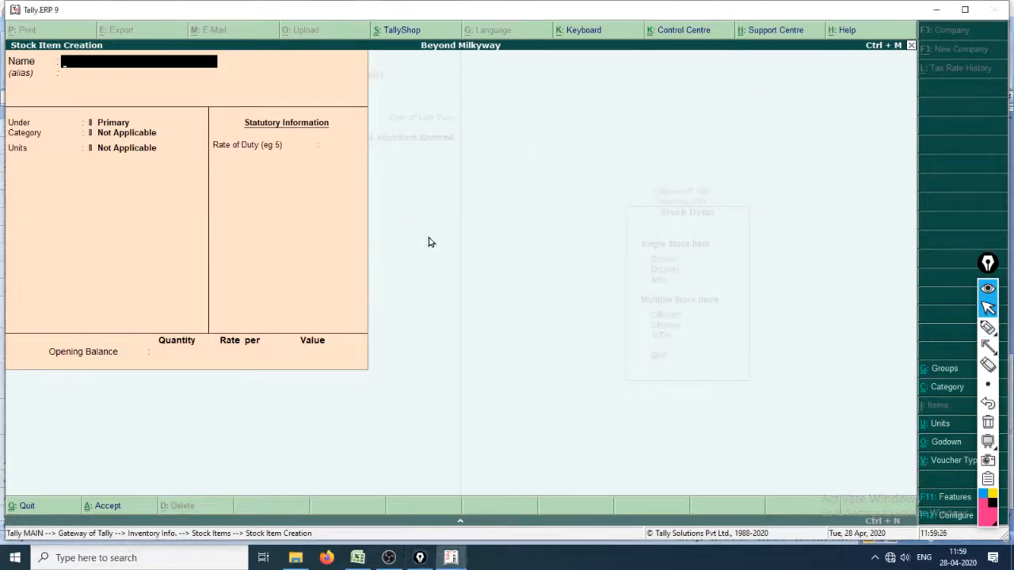
key("Escape")
key("y")
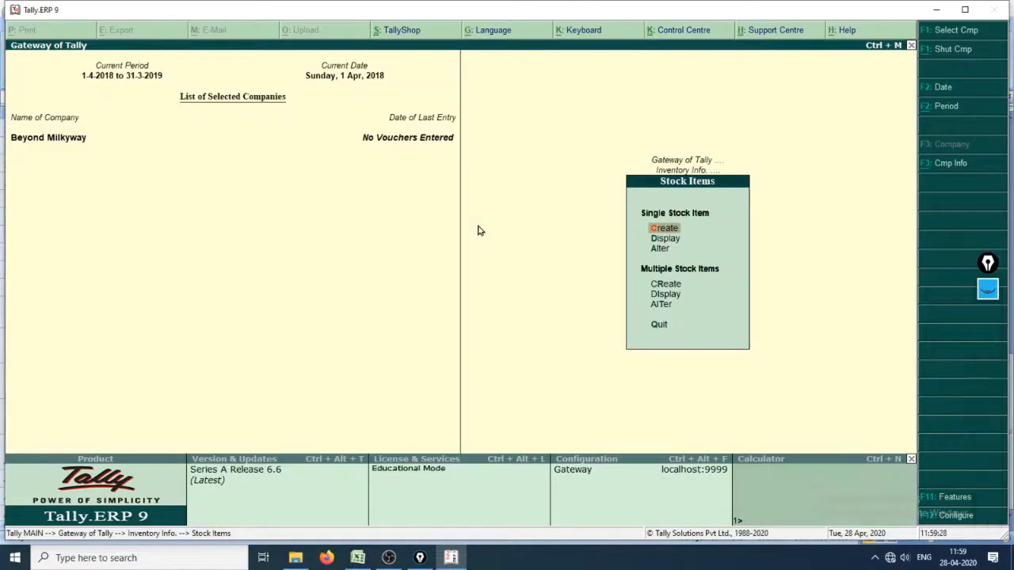
key("Down")
key("Escape")
key("Escape")
key("Escape")
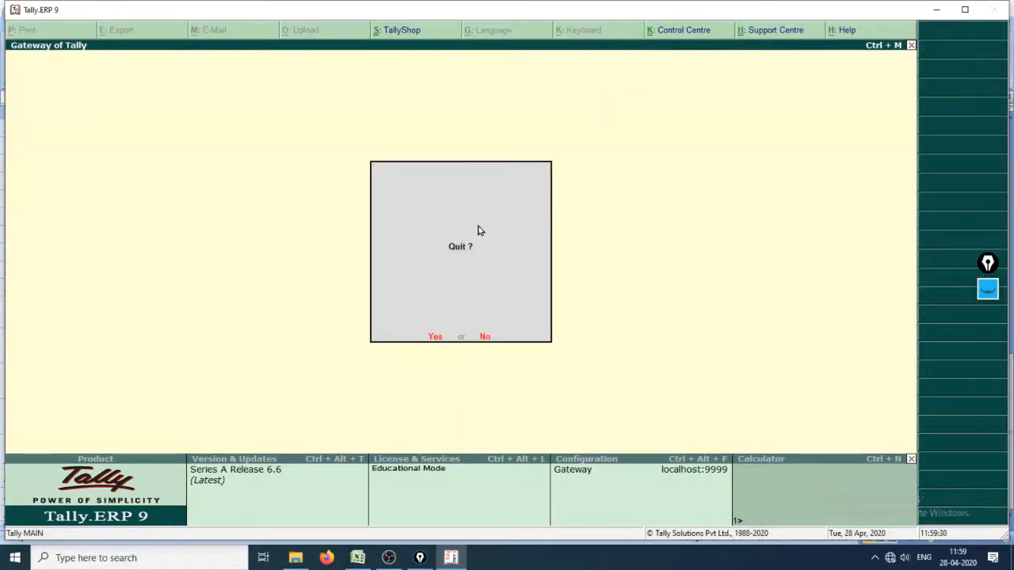
key("n")
Open the Balance Sheet report, review the liabilities from Capital Account to Profit & Loss A/c, and close it
key("Down")
key("Down")
key("Down")
key("Down")
key("Down")
key("Down")
key("Down")
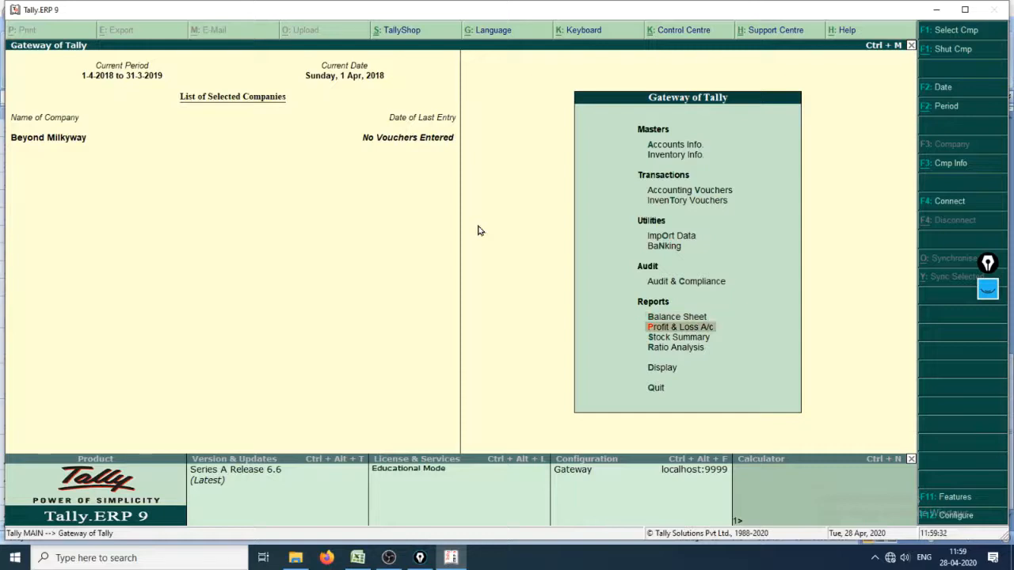
key("Up")
key("Return")
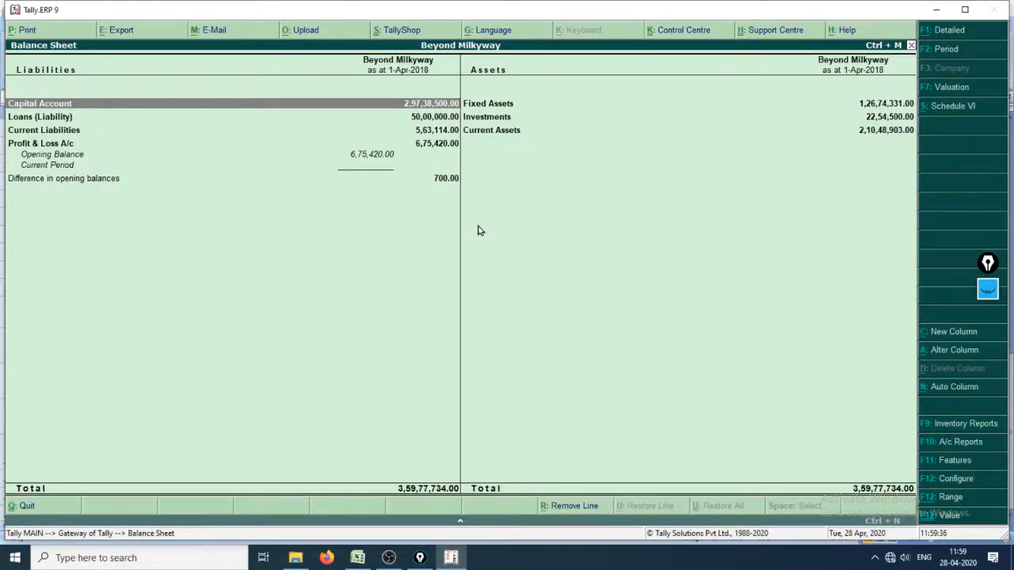
key("Down")
key("Down")
key("Down")
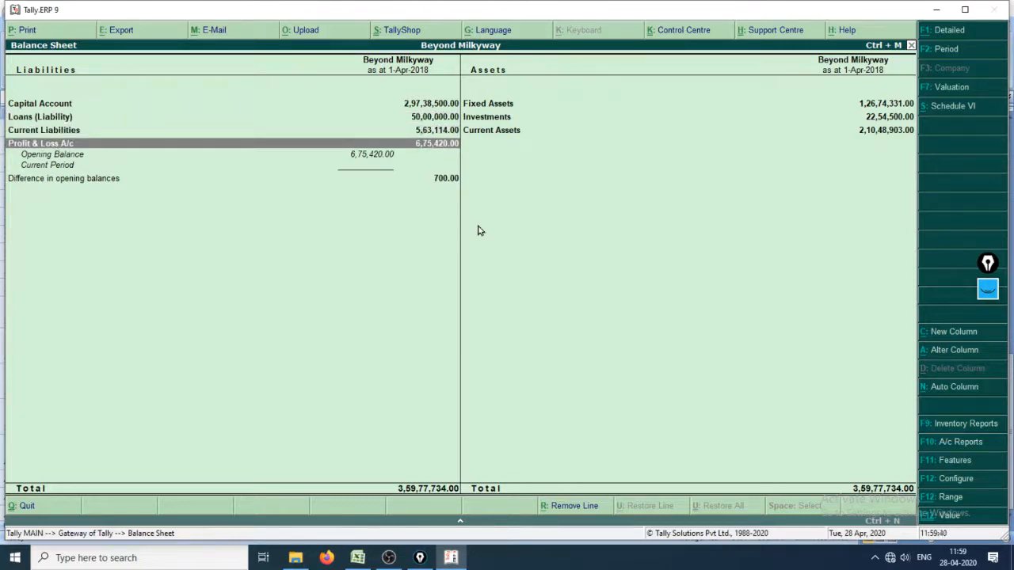
key("Up")
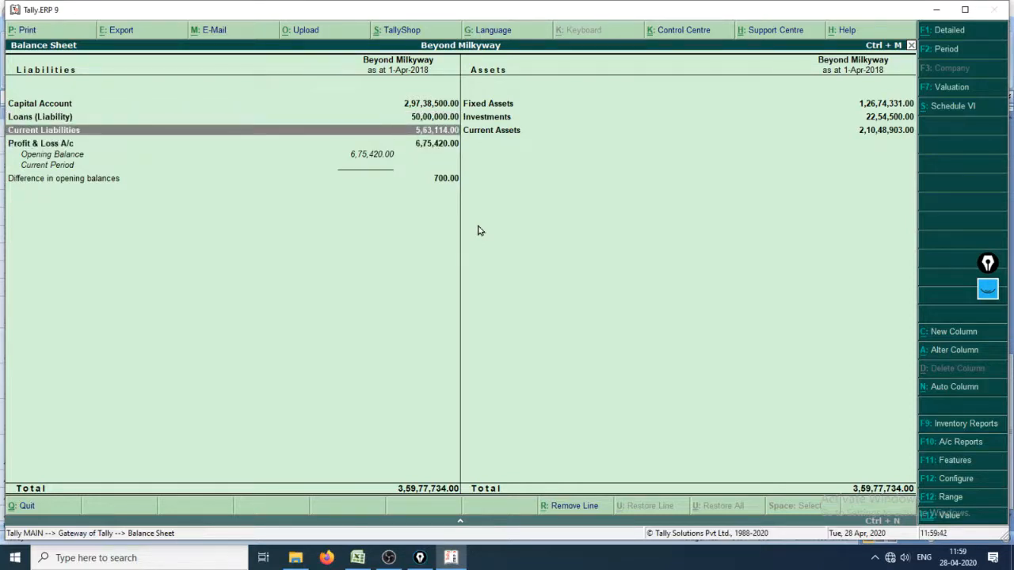
key("Up")
key("Up")
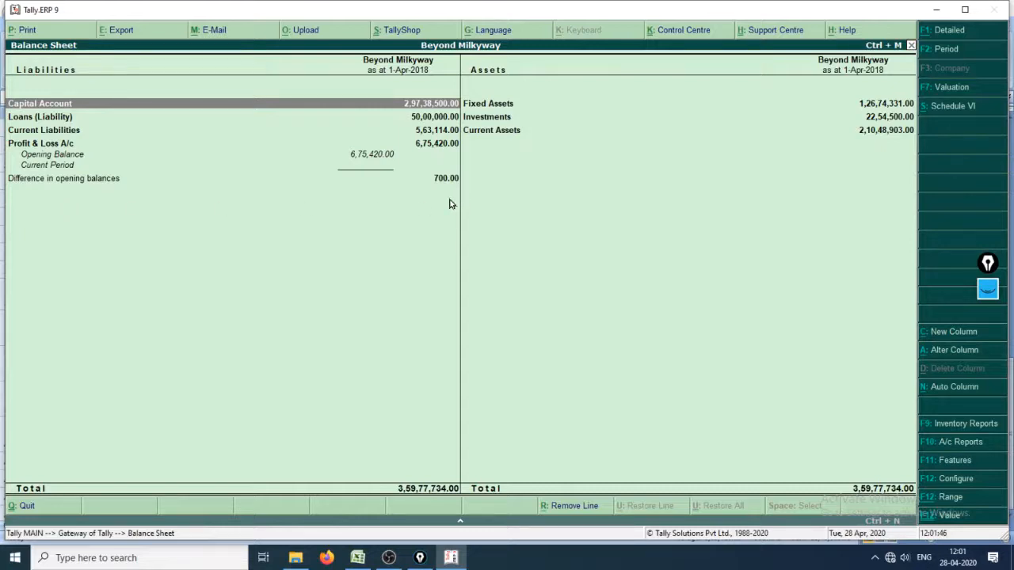
key("Escape")
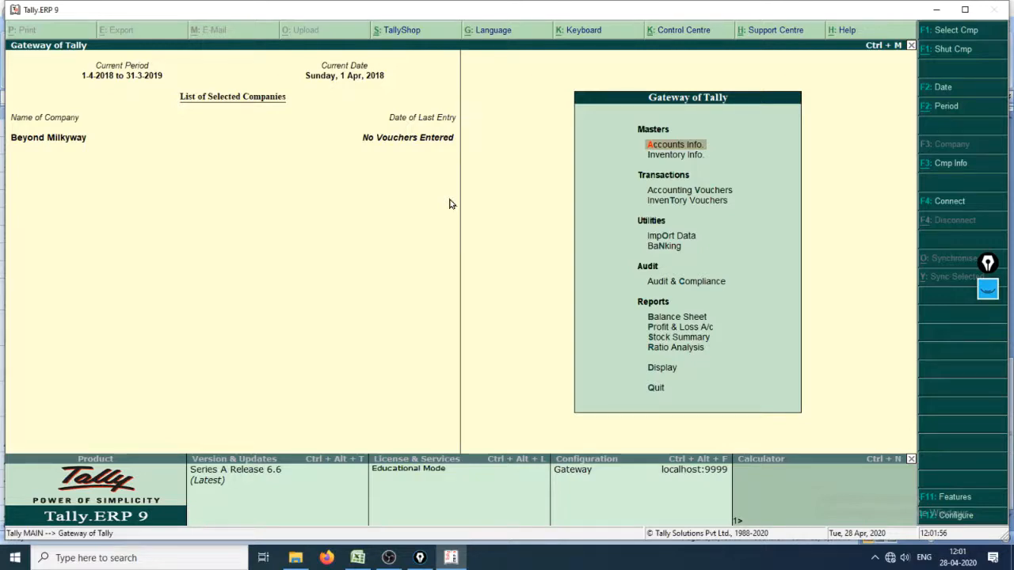
Underline Inventory Info. with the annotation pen, add a letter I with an arrow pointing to it, and clear the marks
left_click(987, 291)
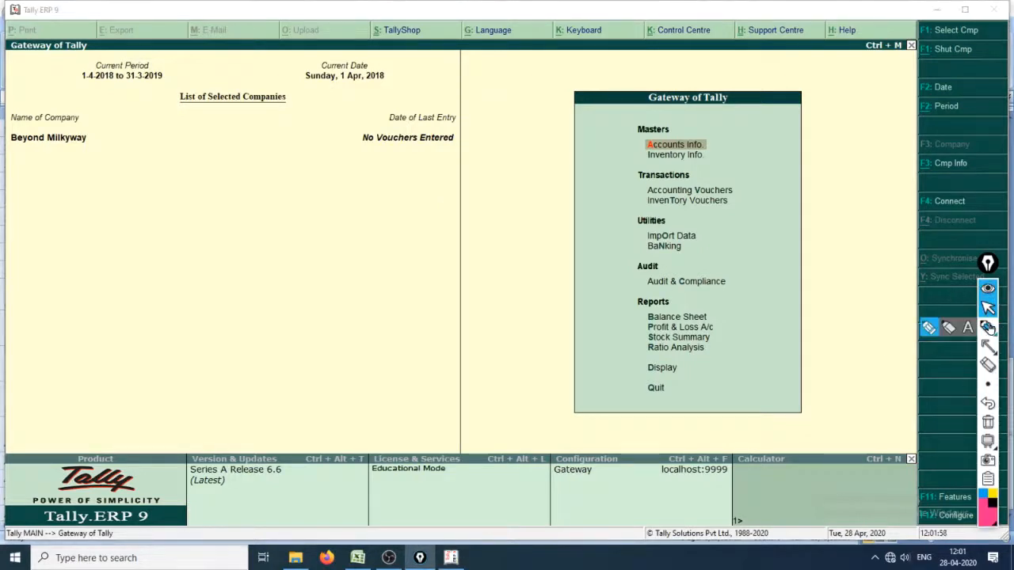
left_click(987, 328)
left_click_drag(646, 162, 715, 162)
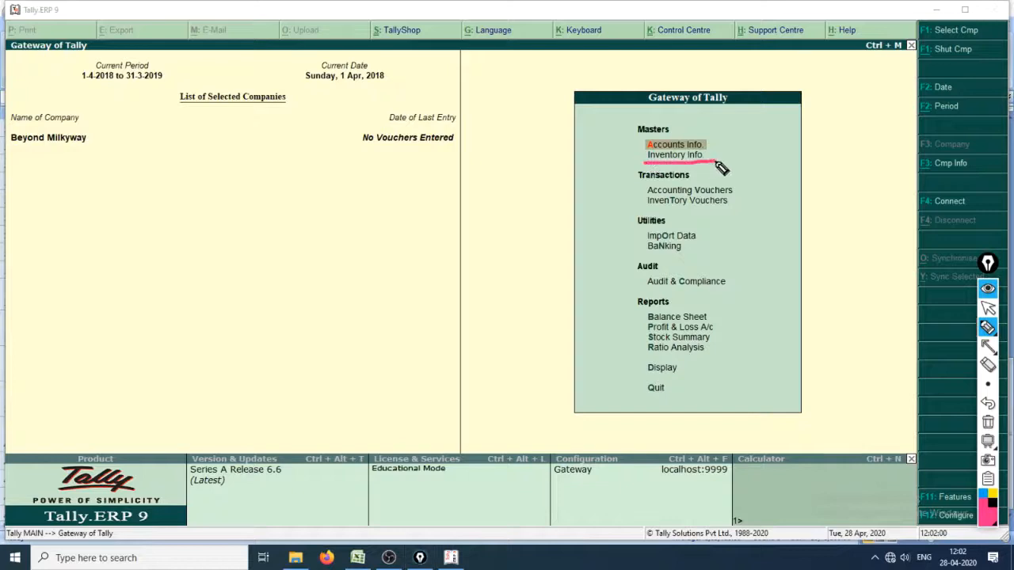
mouse_move(545, 155)
left_mouse_down()
mouse_move(570, 153)
mouse_move(567, 186)
left_mouse_up()
mouse_move(545, 188)
left_mouse_down()
mouse_move(602, 183)
mouse_move(642, 163)
left_mouse_up()
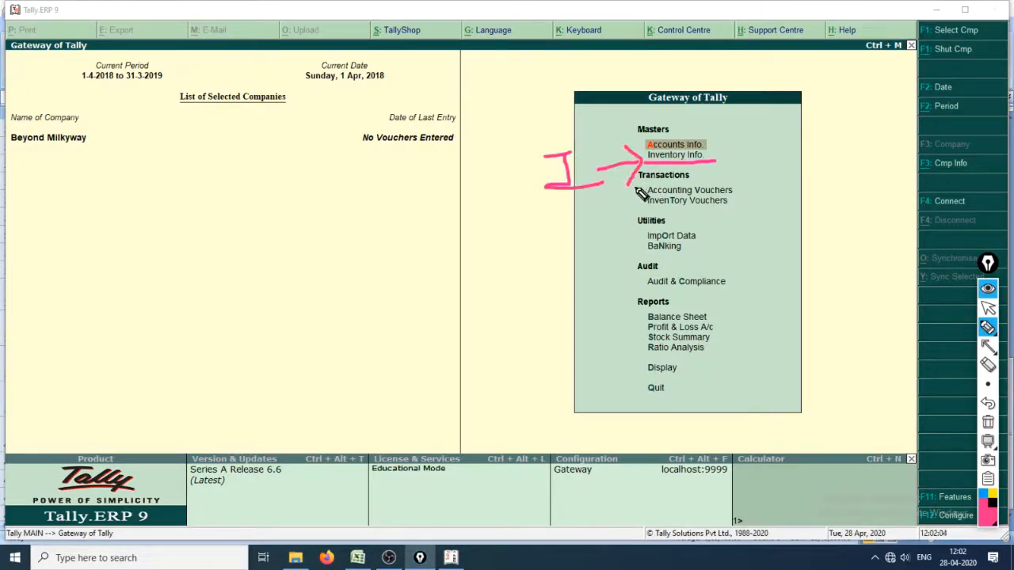
key("ctrl+shift+1")
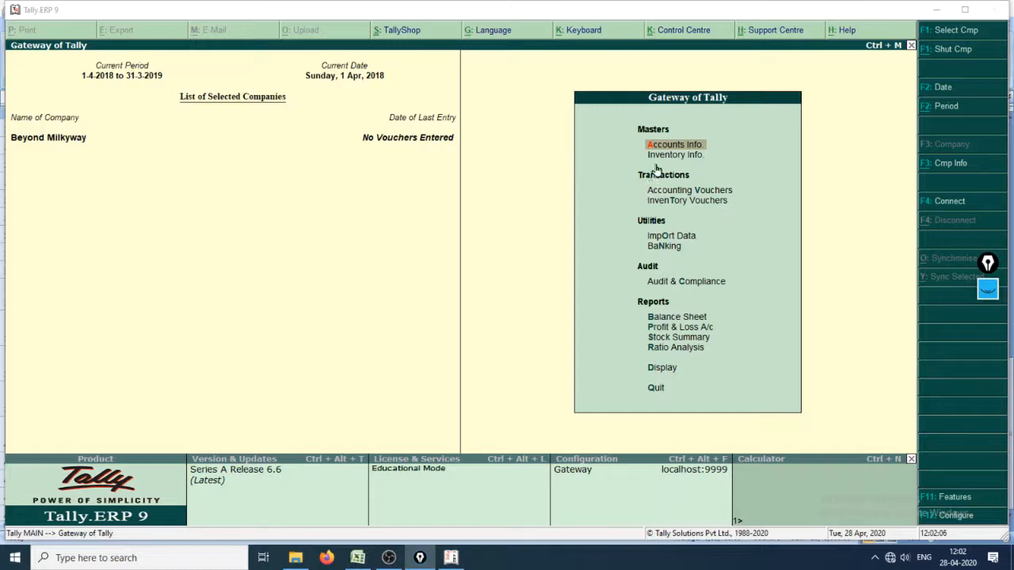
Open Inventory Info. from the Gateway of Tally and highlight Stock Items
key("Down")
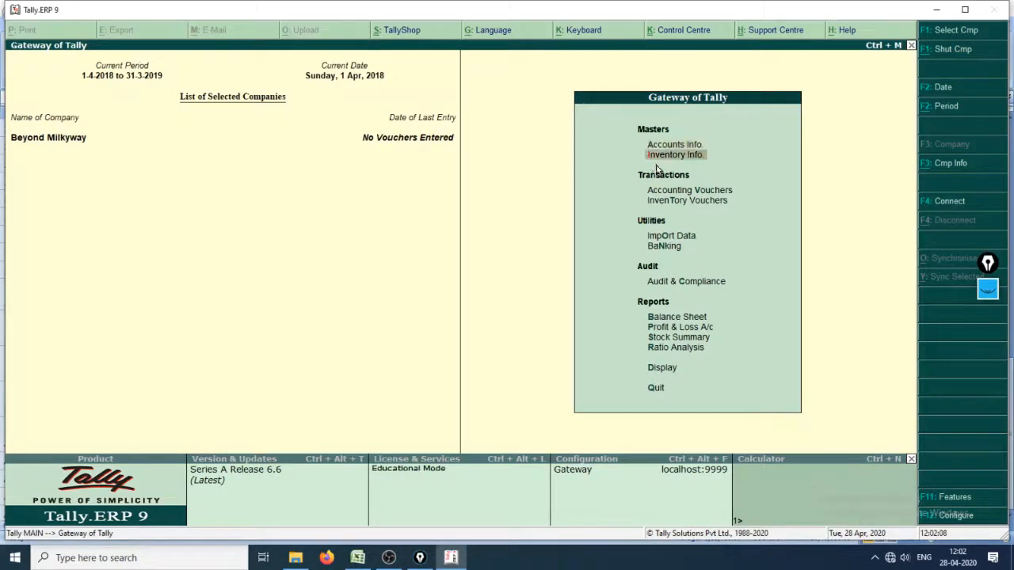
key("Return")
key("Down")
key("Down")
key("Down")
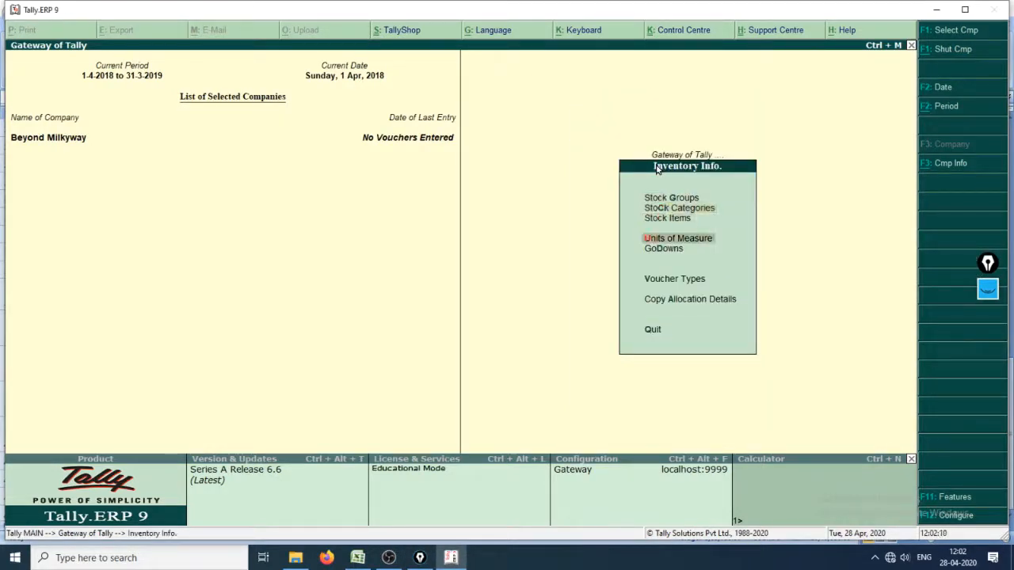
key("Up")
key("Up")
key("Down")
key("Down")
key("Up")
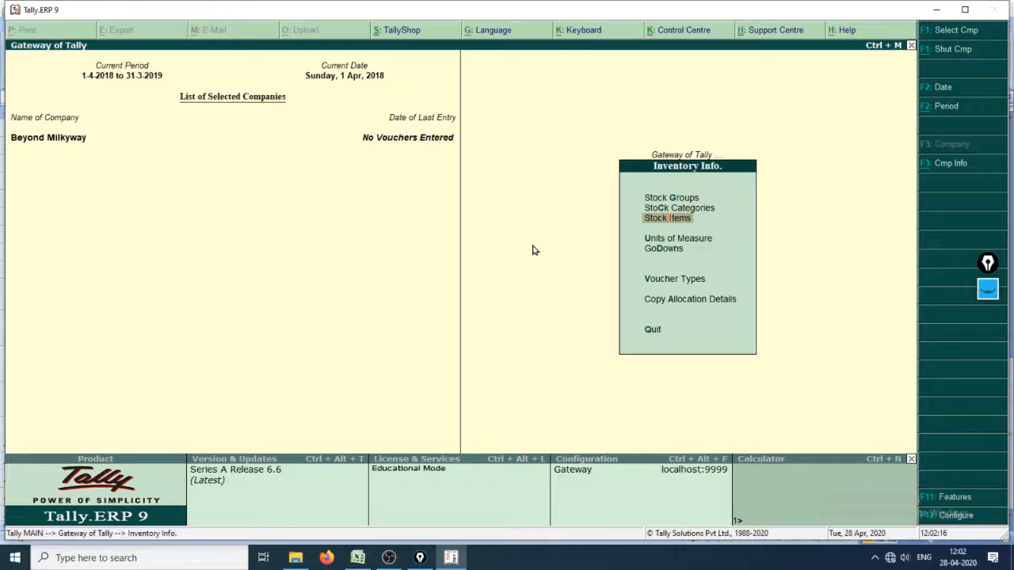
Draw a pen arrow pointing to Stock Items and clear it
key("ctrl+shift+1")
key("ctrl+shift+7")
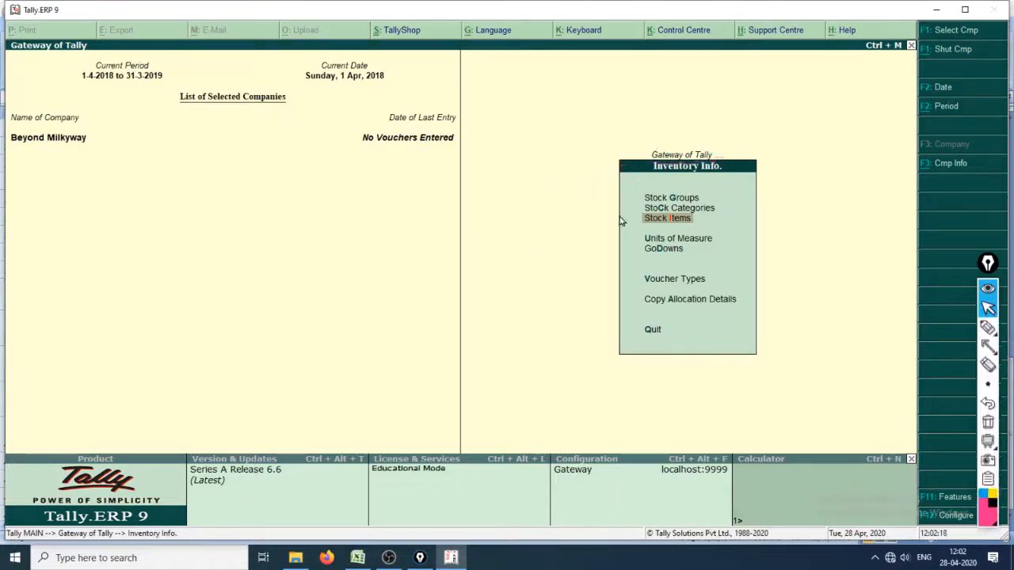
key("ctrl+shift+2")
mouse_move(494, 241)
left_mouse_down()
mouse_move(613, 226)
mouse_move(630, 228)
mouse_move(626, 245)
left_mouse_up()
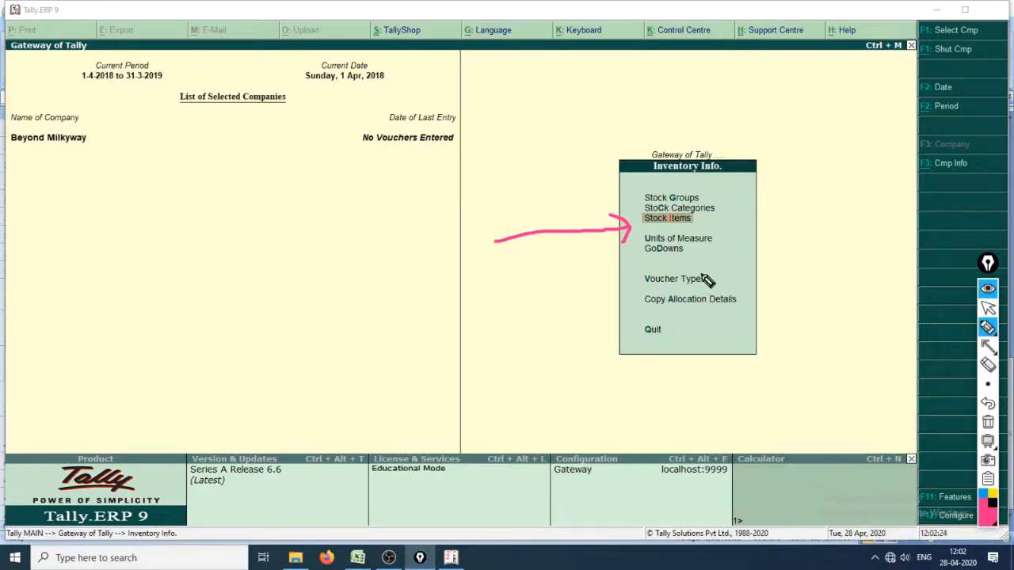
key("ctrl+shift+1")
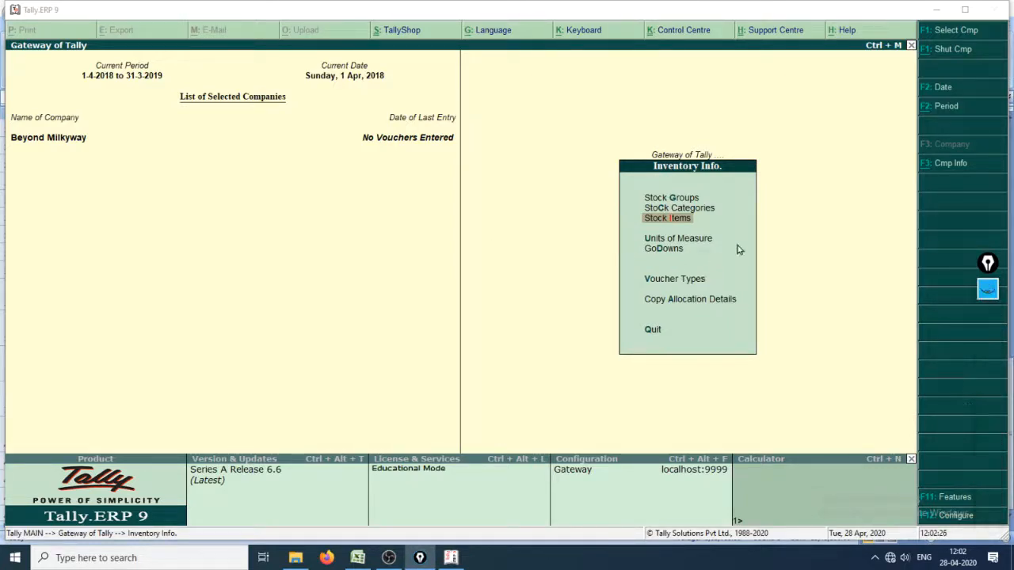
Open Units of Measure, circle the Display option with the pen, add an arrow and underlines beside it, and clear the marks
key("Down")
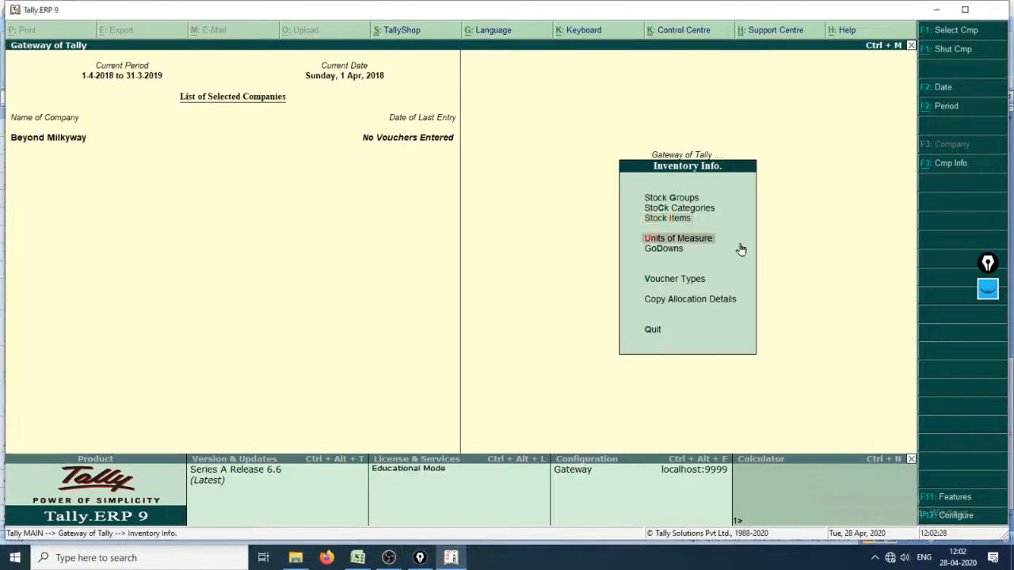
key("Return")
key("Down")
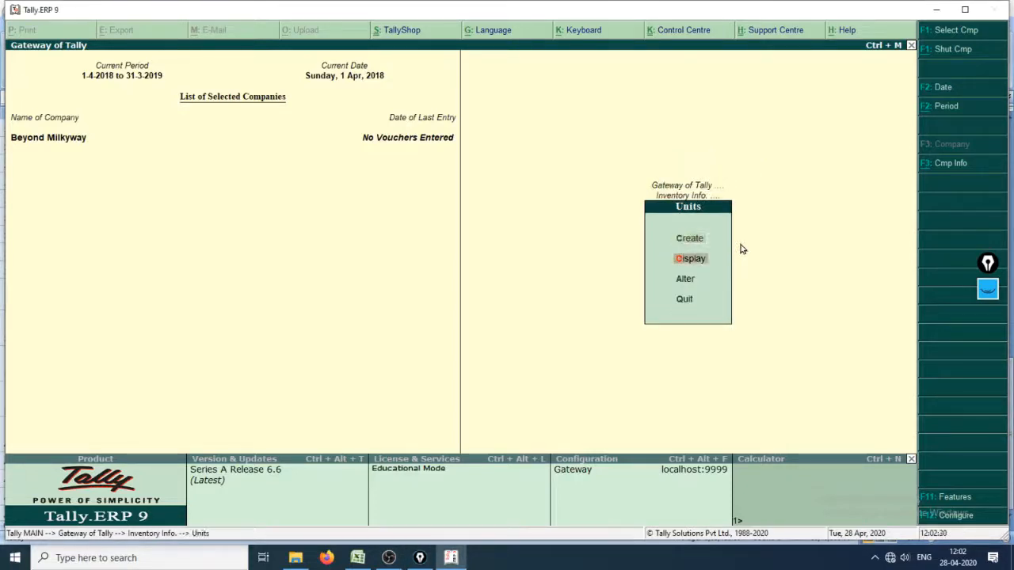
left_click(988, 291)
left_click(988, 328)
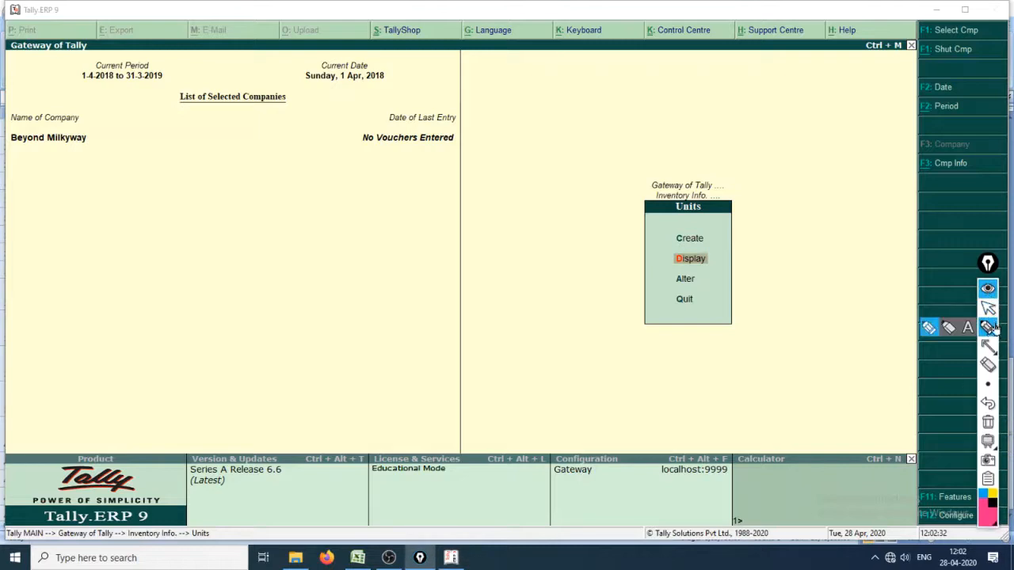
mouse_move(675, 277)
left_mouse_down()
mouse_move(733, 267)
mouse_move(683, 253)
mouse_move(664, 270)
left_mouse_up()
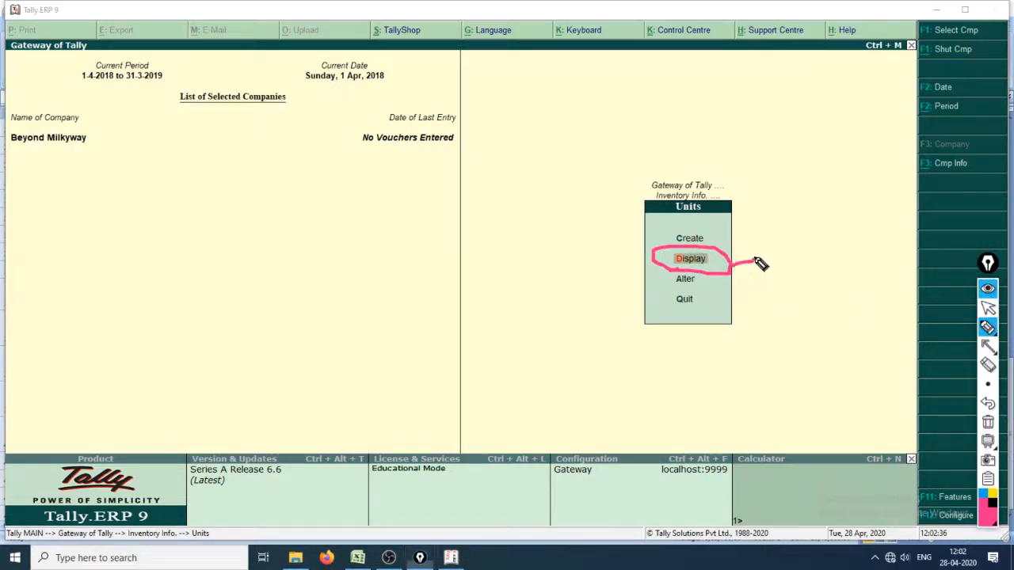
left_click_drag(739, 242, 768, 281)
left_click_drag(749, 288, 794, 292)
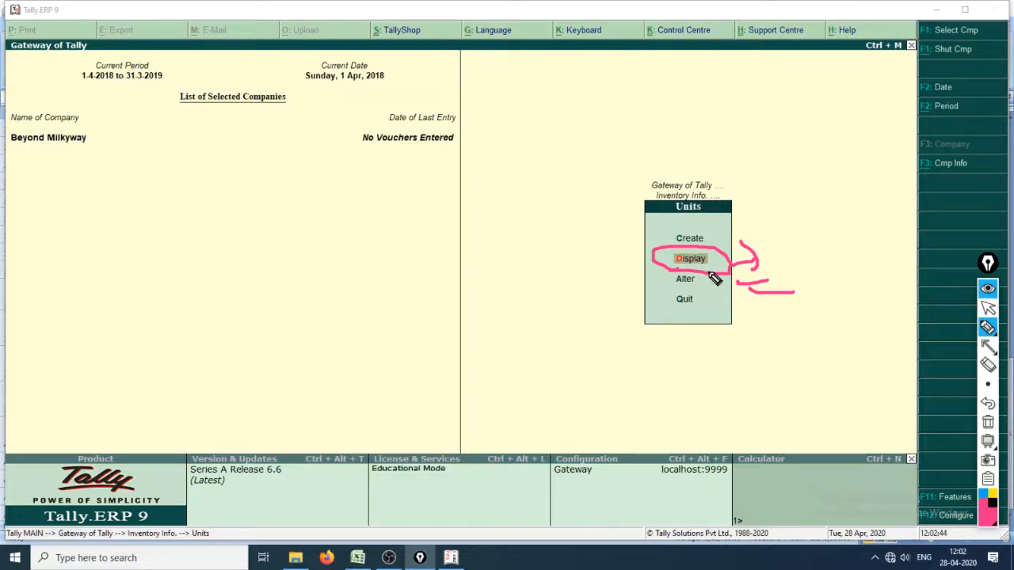
key("Escape")
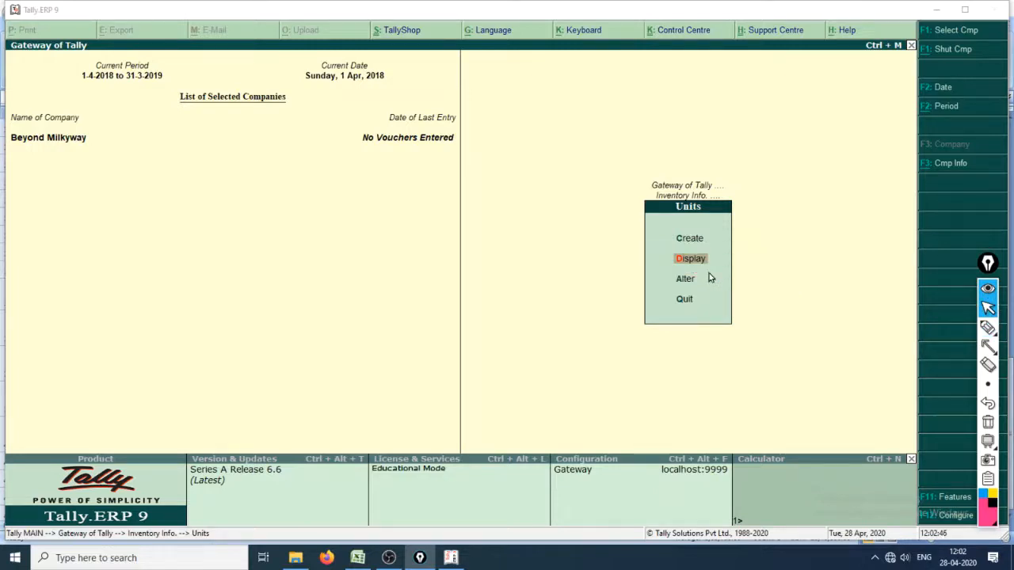
Display the list of existing units of measure and return to Inventory Info
key("Up")
left_click(729, 257)
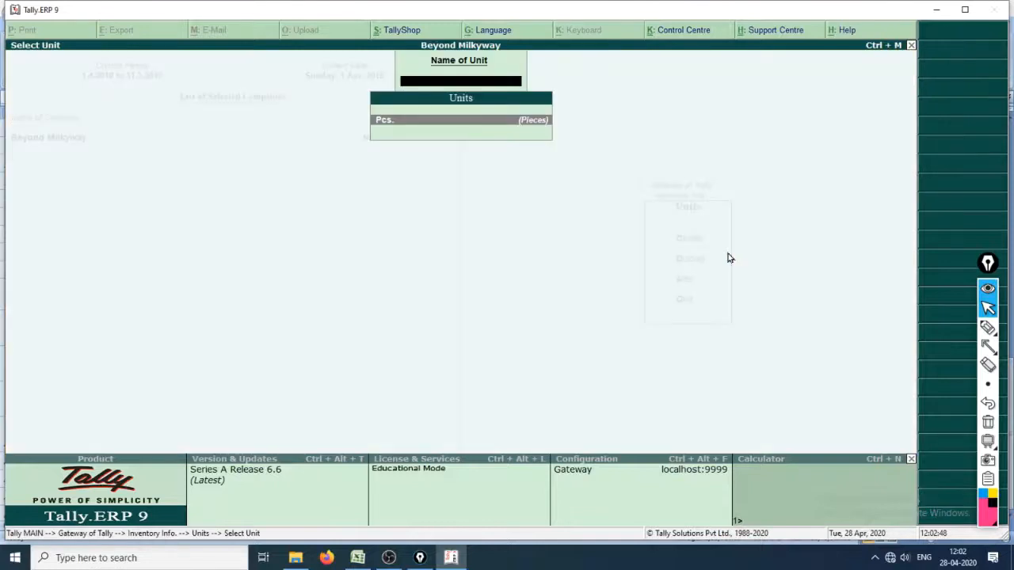
key("Escape")
key("Escape")
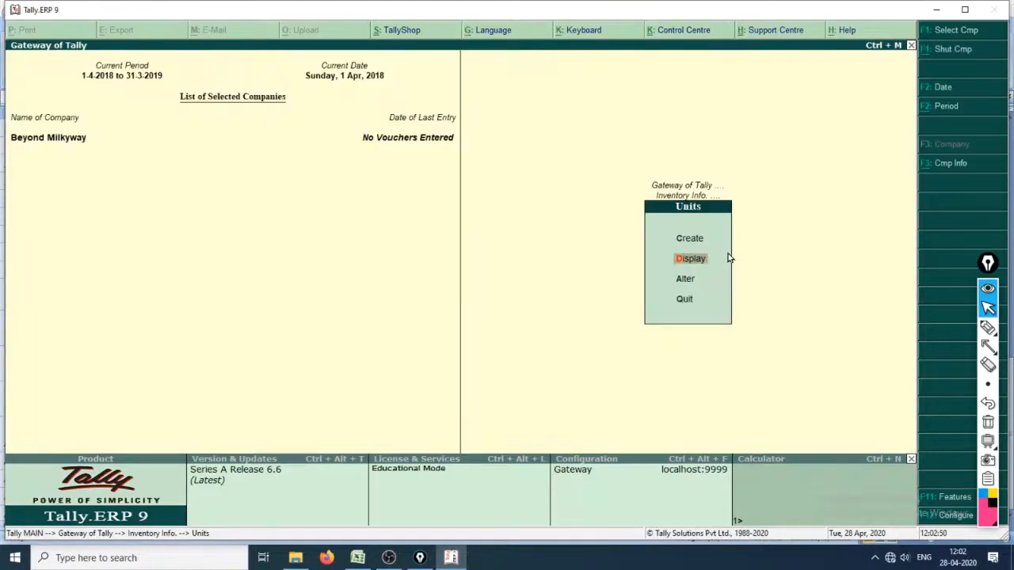
Display the Mini Size T.V. stock item and compare its opening balance with its row in the Excel Stock sheet
key("Up")
key("Return")
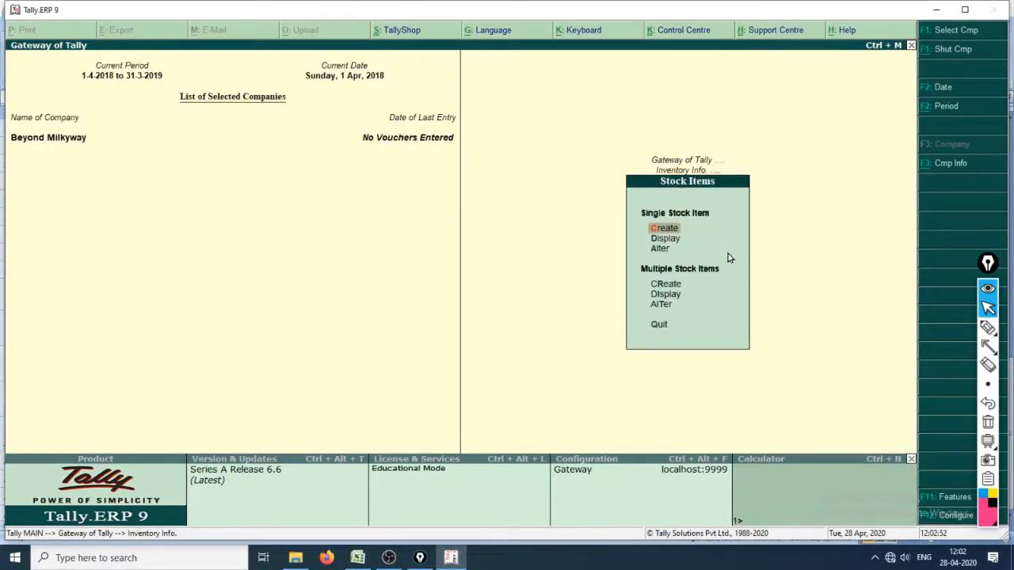
key("Down")
key("Return")
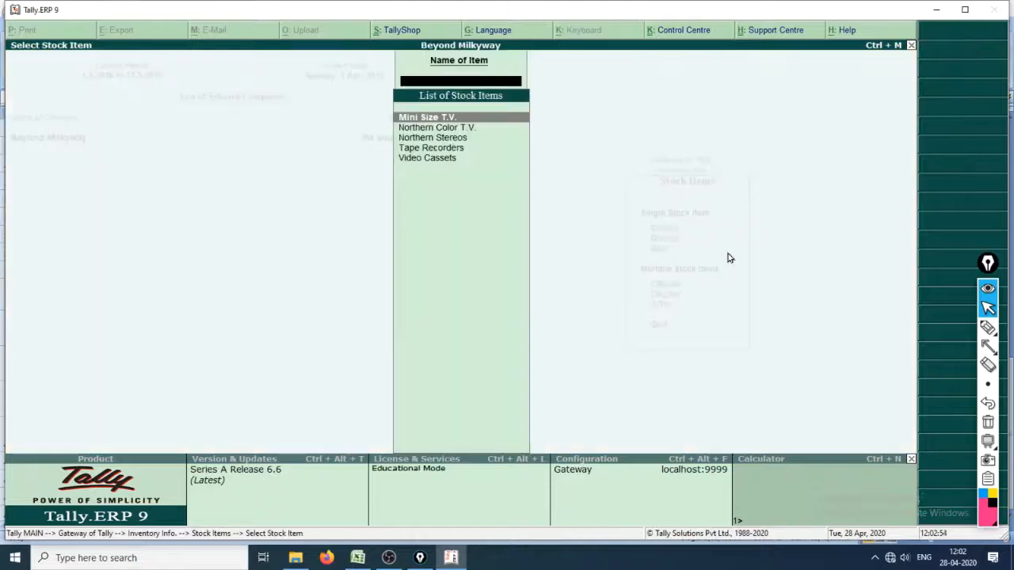
key("Return")
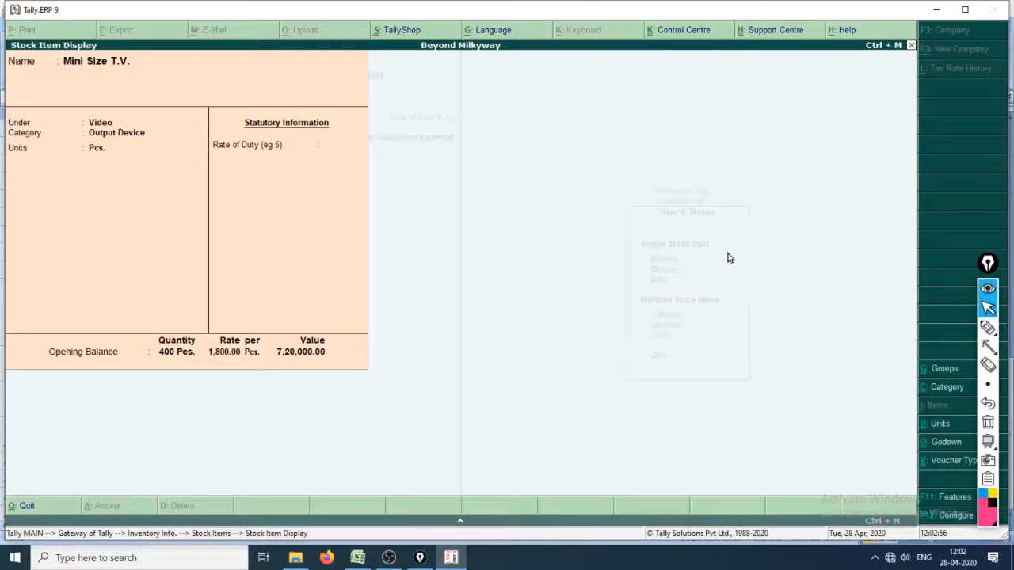
key("alt+Tab")
key("alt+Tab")
key("alt+Tab")
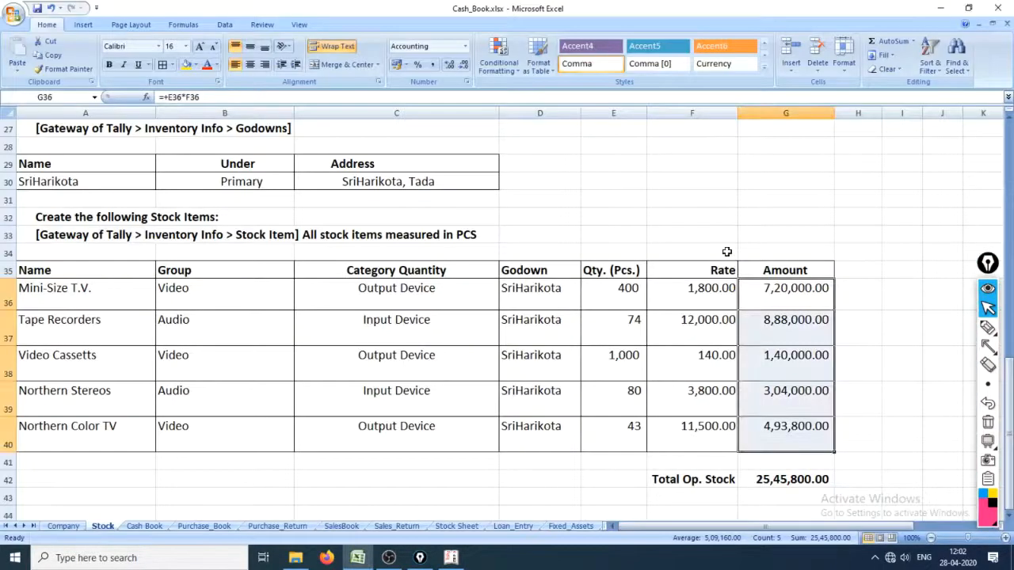
key("Up")
key("Down")
key("alt+Tab")
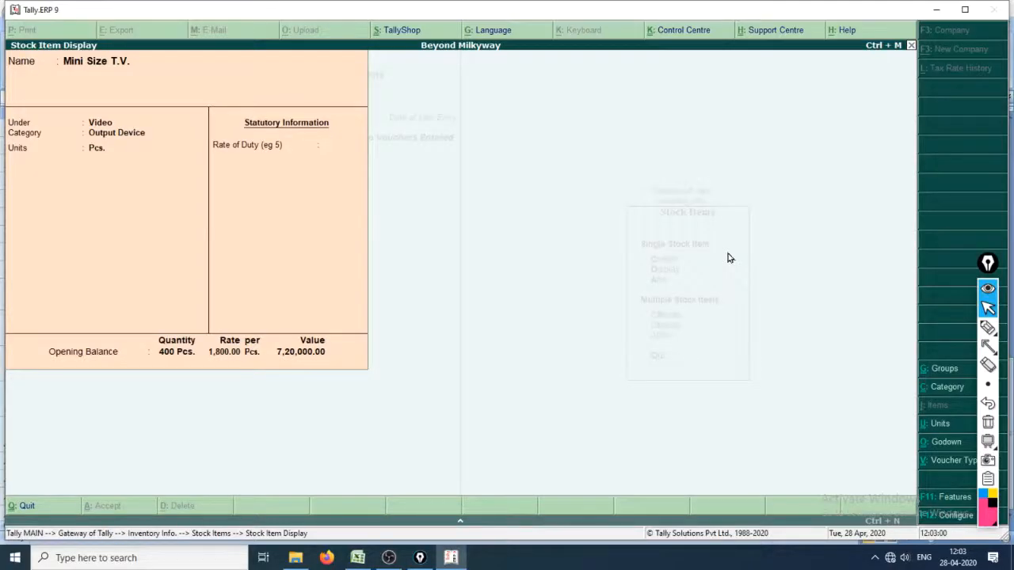
Display the Northern Color T.V. stock item and switch to its row in the Excel Stock sheet
key("Escape")
key("Down")
key("Return")
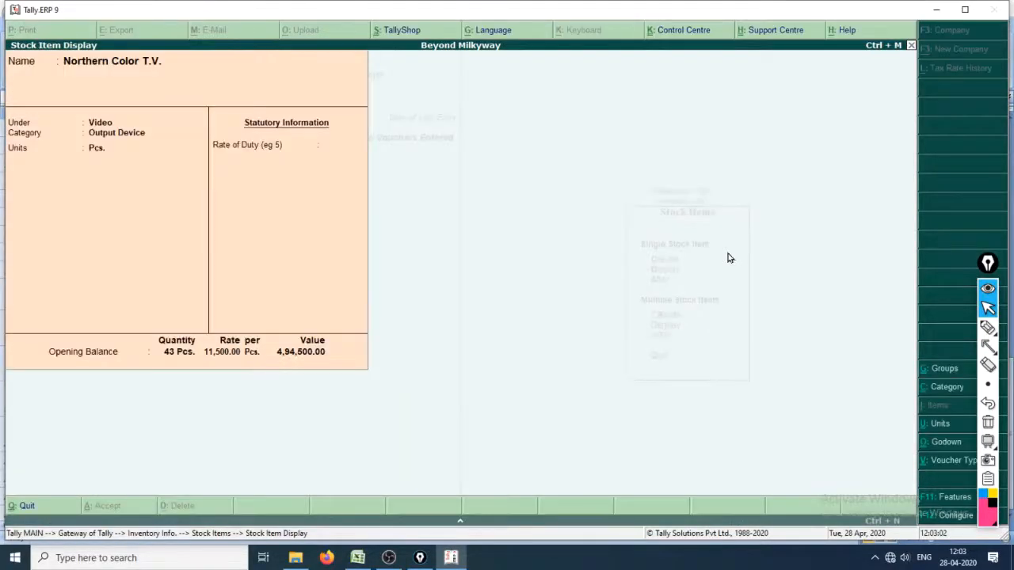
key("alt+Tab")
key("Down")
key("Down")
key("Down")
key("Down")
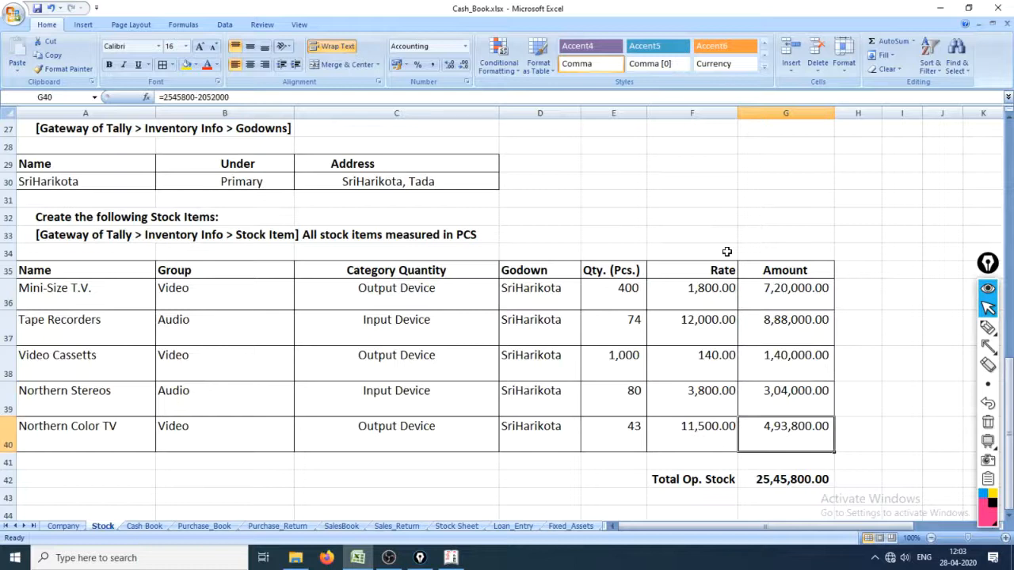
Check the group, category, godown, quantity, rate and amount of the Northern Color TV row against the Tally display
key("Left")
key("Left")
key("Left")
key("Left")
key("Left")
key("Left")
key("Right")
key("Right")
key("Right")
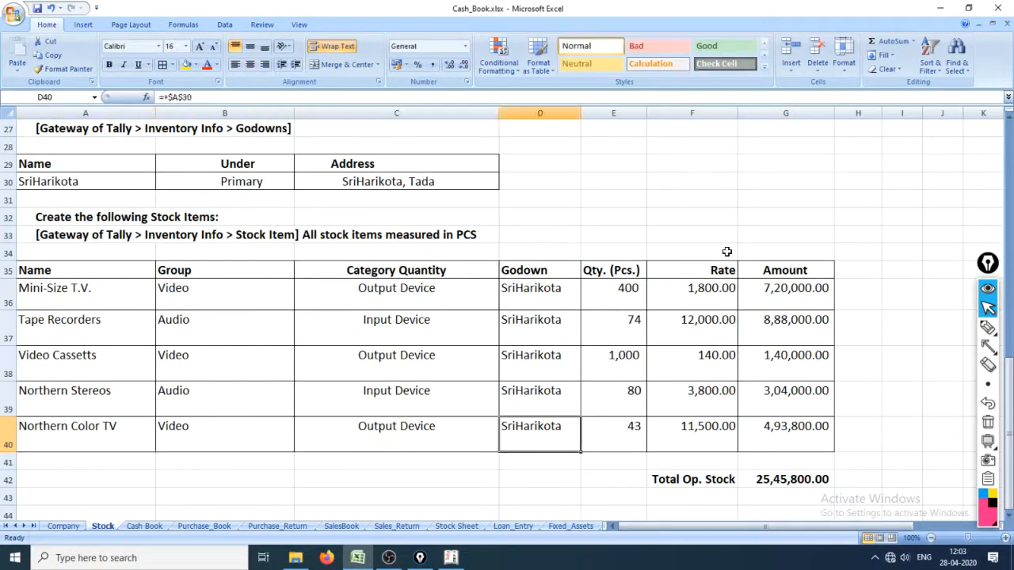
key("Right")
key("Right")
key("Right")
key("Left")
key("Left")
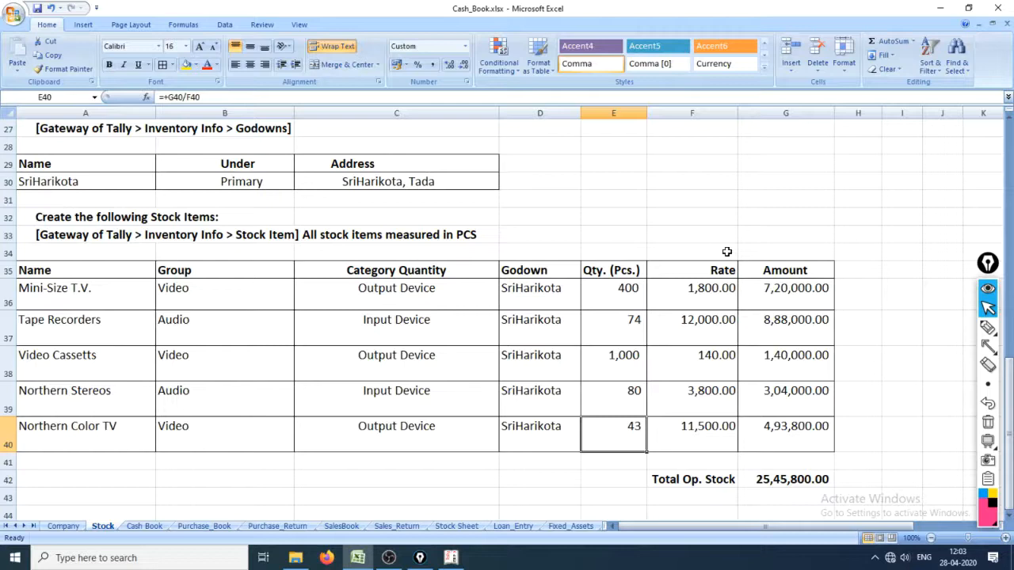
Switch back to Tally and leave the stock item display for the Stock Items menu
key("alt+Tab")
key("Escape")
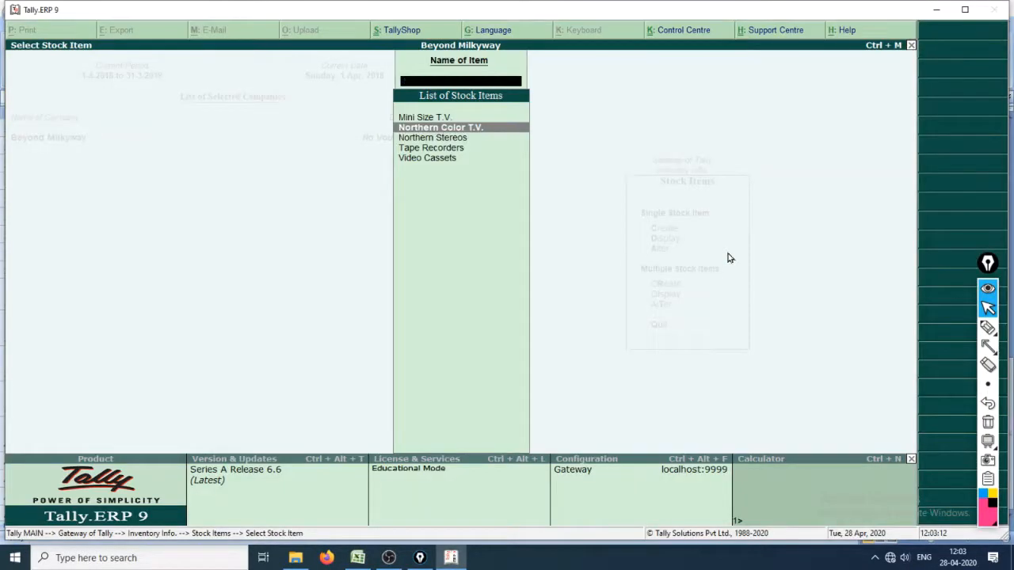
key("Escape")
Underline the single-item Alter option with the pen, add a letter A and an arrow to Stock Items, and clear the marks
left_click(988, 327)
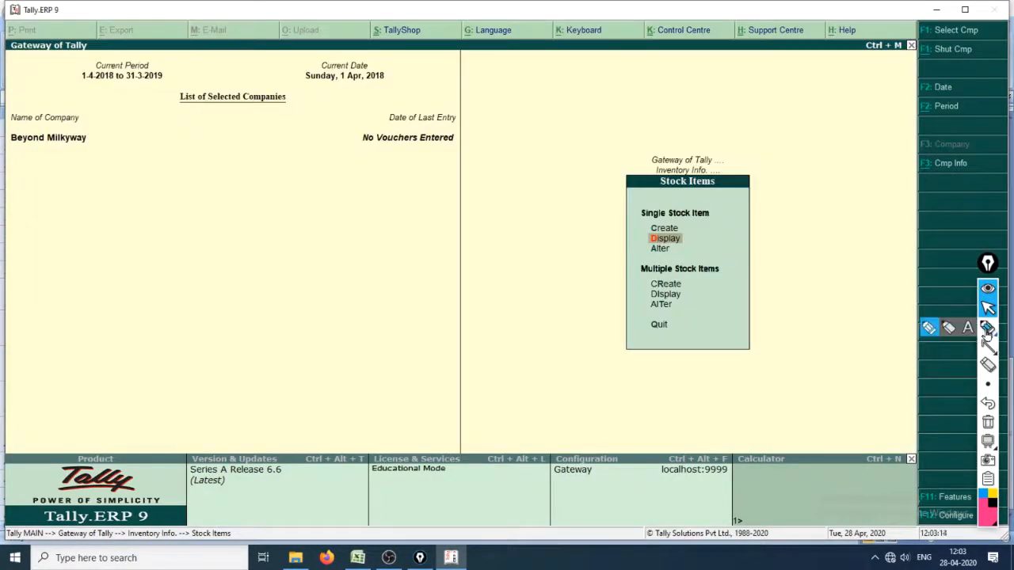
left_click_drag(652, 254, 685, 255)
mouse_move(478, 311)
left_mouse_down()
mouse_move(481, 262)
mouse_move(510, 285)
left_mouse_up()
left_click_drag(524, 248, 652, 185)
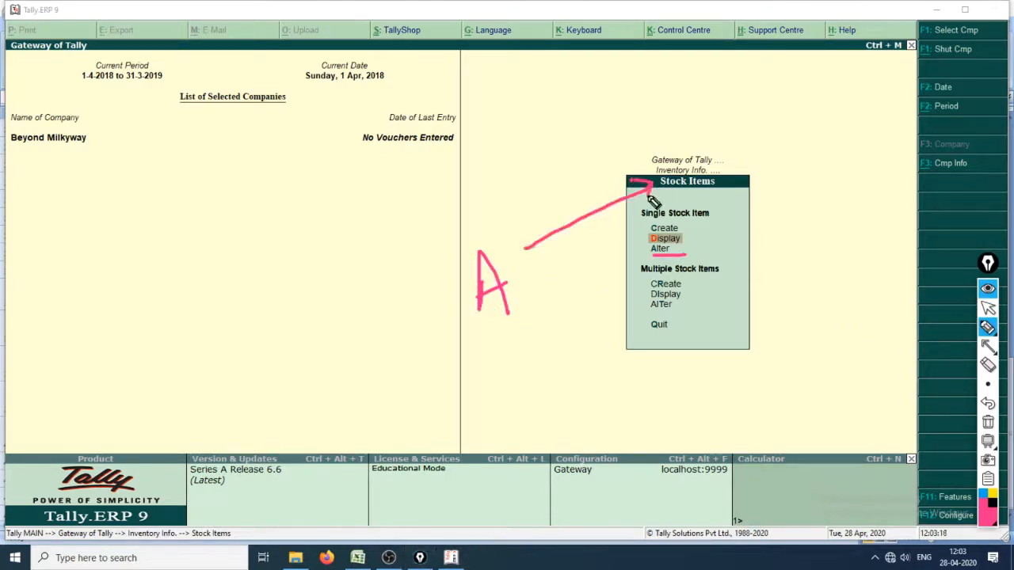
key("ctrl+shift+7")
key("ctrl+shift+2")
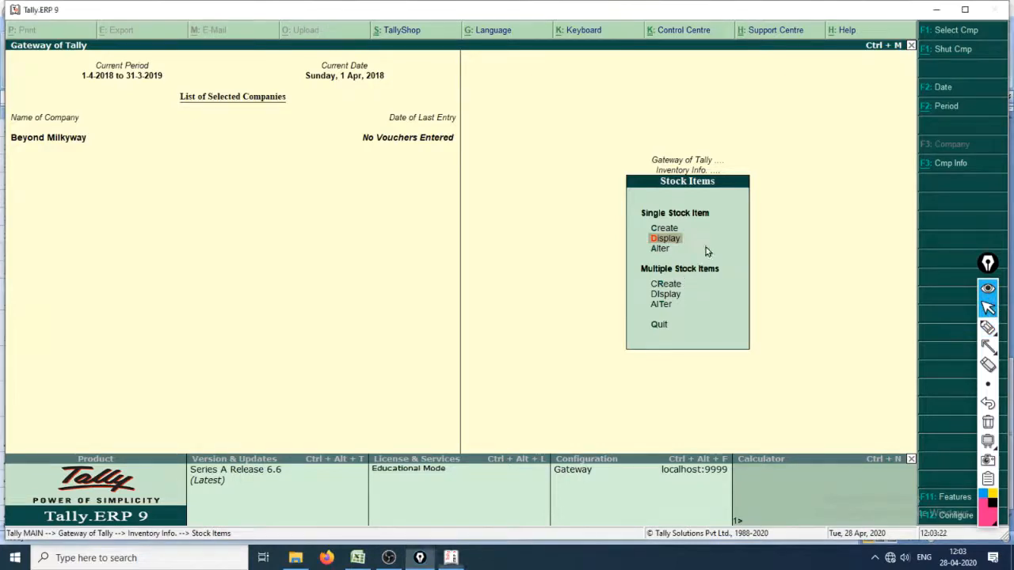
Open Northern Color T.V. for alteration and advance to its opening balance quantity, keeping name, group, category and units
key("Down")
key("Return")
key("Down")
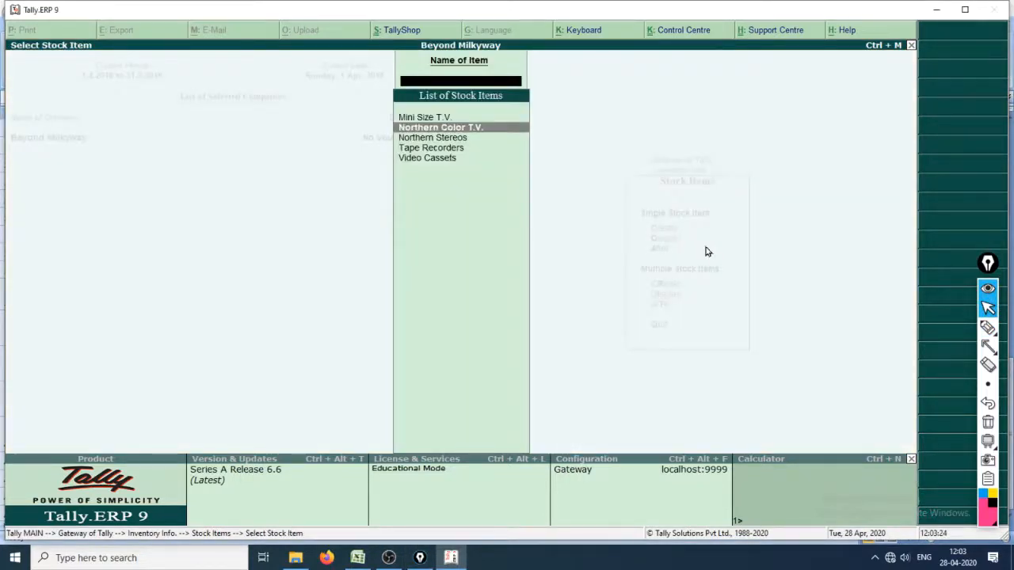
key("Return")
key("Return")
key("Return")
key("Return")
key("Return")
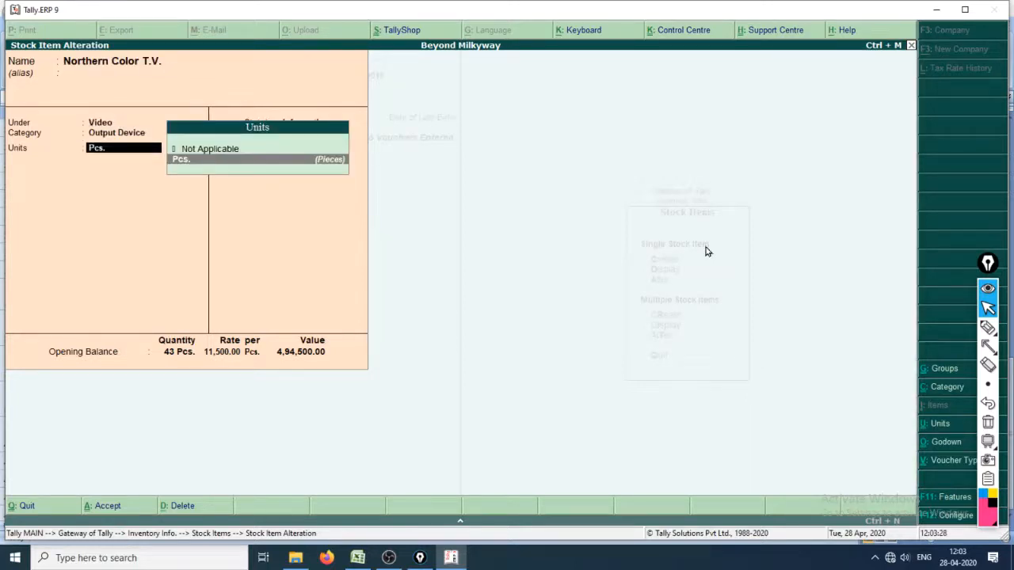
key("Return")
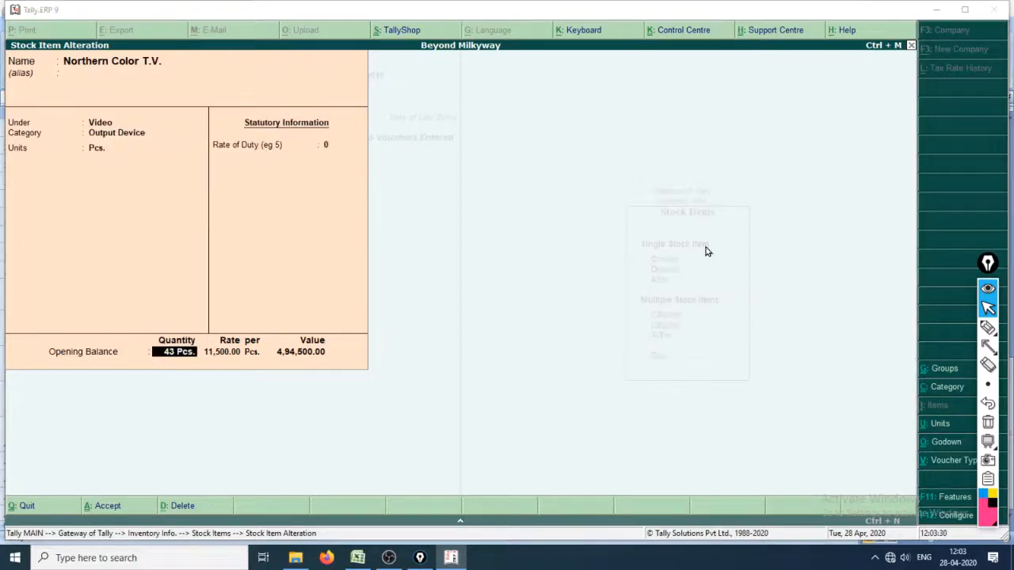
Switch to Excel and check the quantity, rate and amount cells of the Northern Color TV row
key("alt+Tab")
key("alt+Tab")
key("alt+Tab")
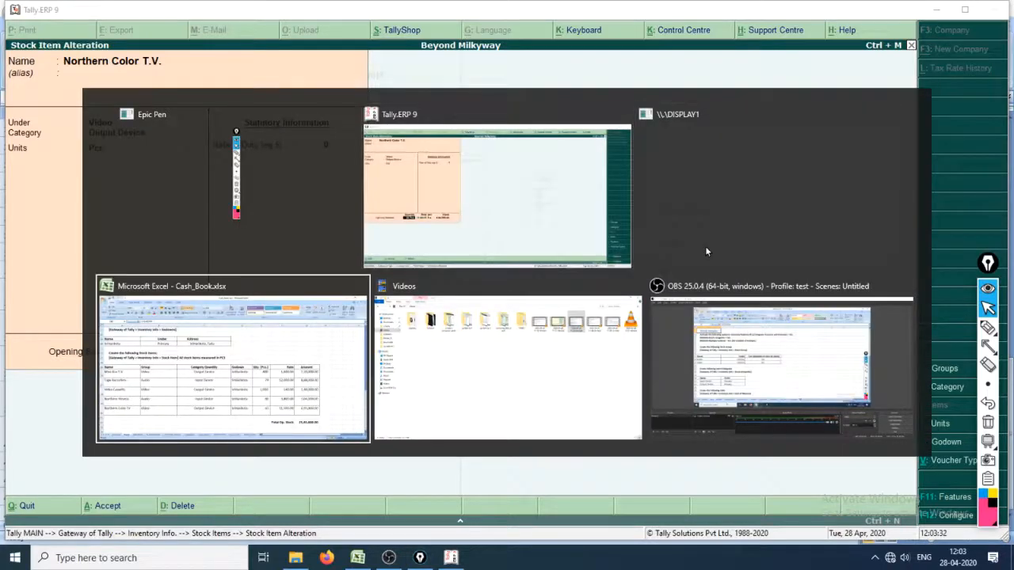
key("Up")
key("Up")
key("Down")
key("Down")
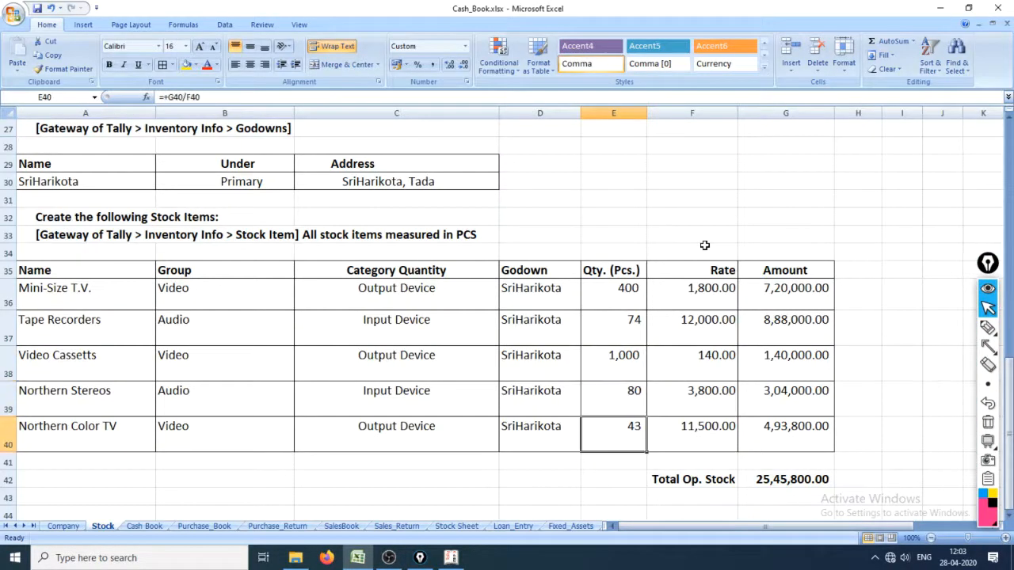
key("Right")
key("Right")
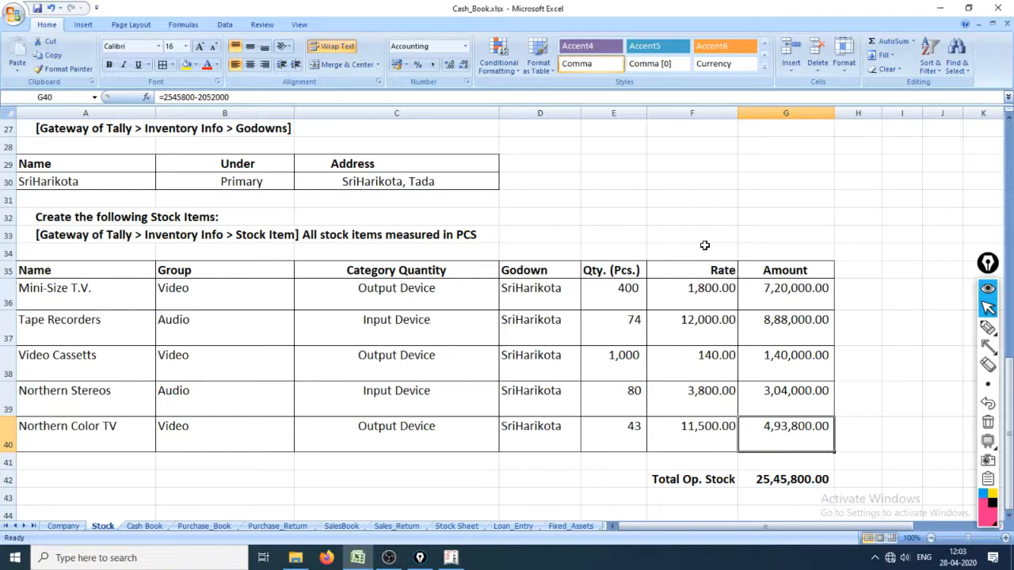
Try to replace the Northern Color TV amount in G40 with the formula +E40*F40, and restore the original formula
type("+")
key("Left")
key("Left")
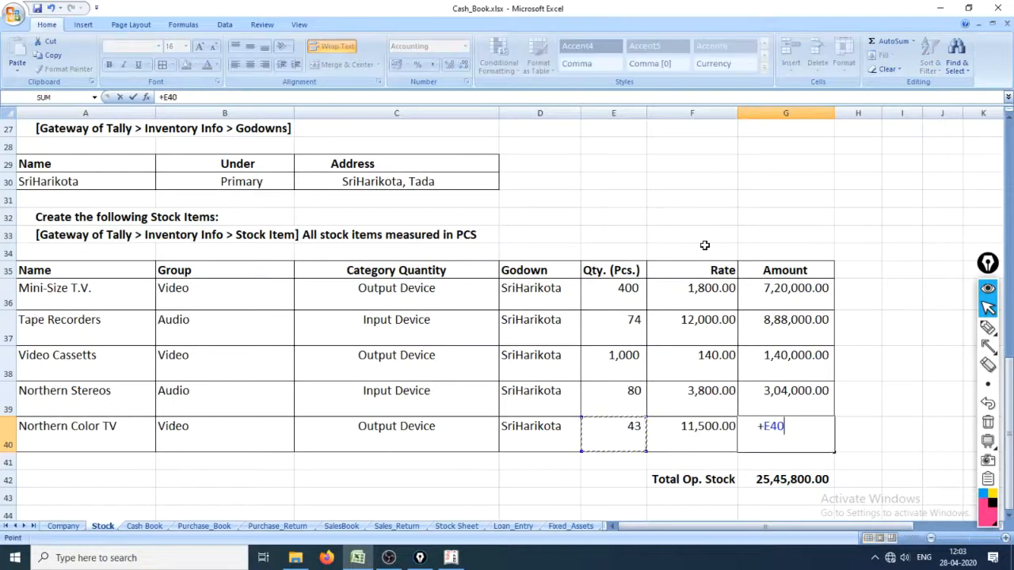
type("*")
key("Left")
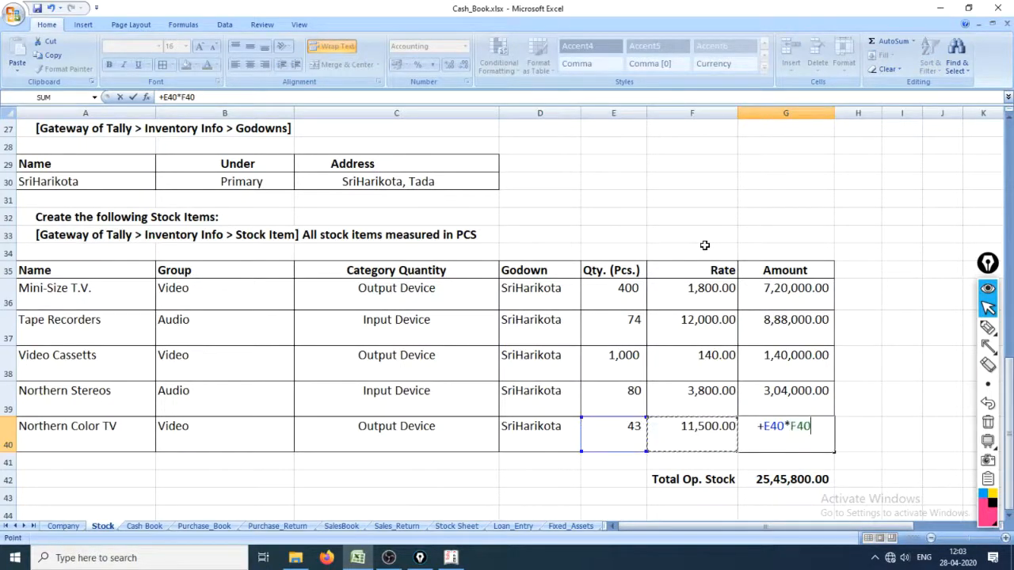
key("Return")
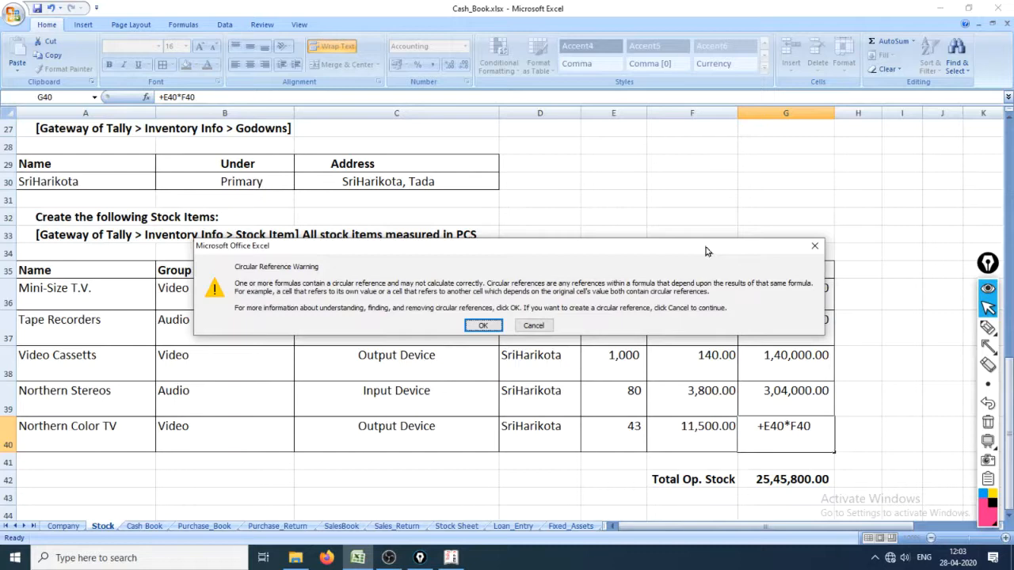
left_click(488, 327)
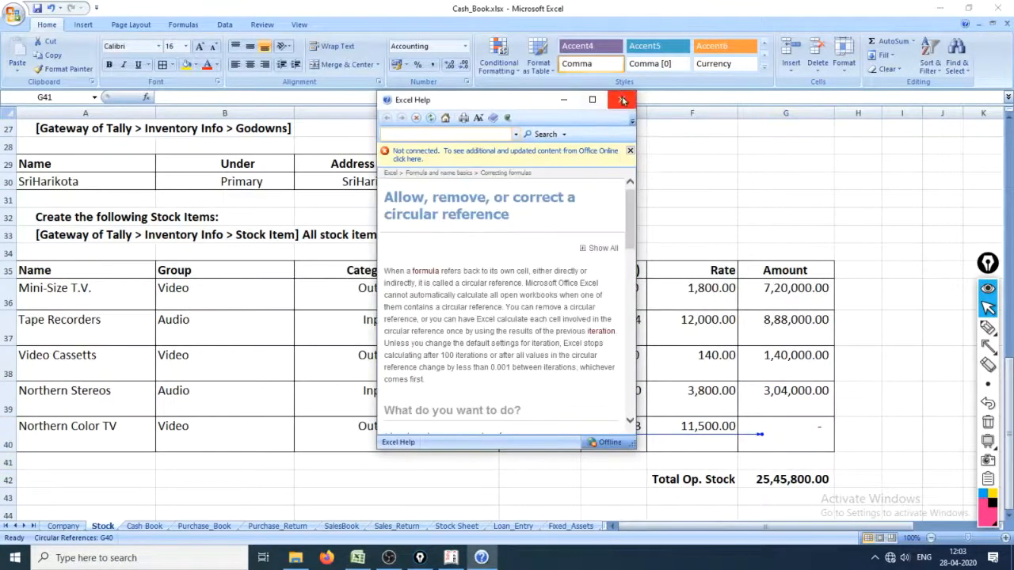
left_click(623, 100)
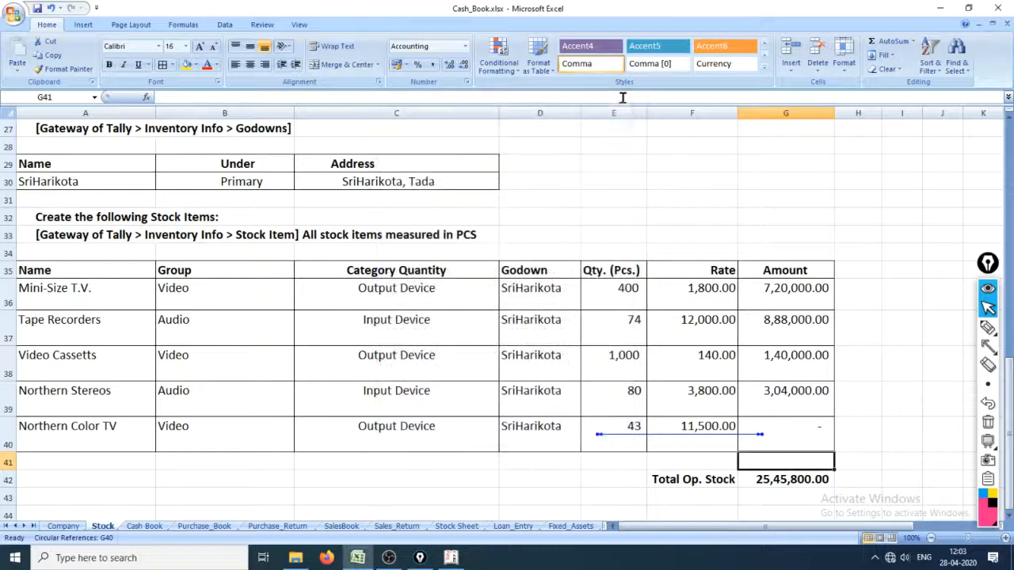
left_click(824, 434)
Calculate quantity times rate for Northern Color TV in H40 with +E40*F40, and delete the test formula
left_click(864, 432)
type("+")
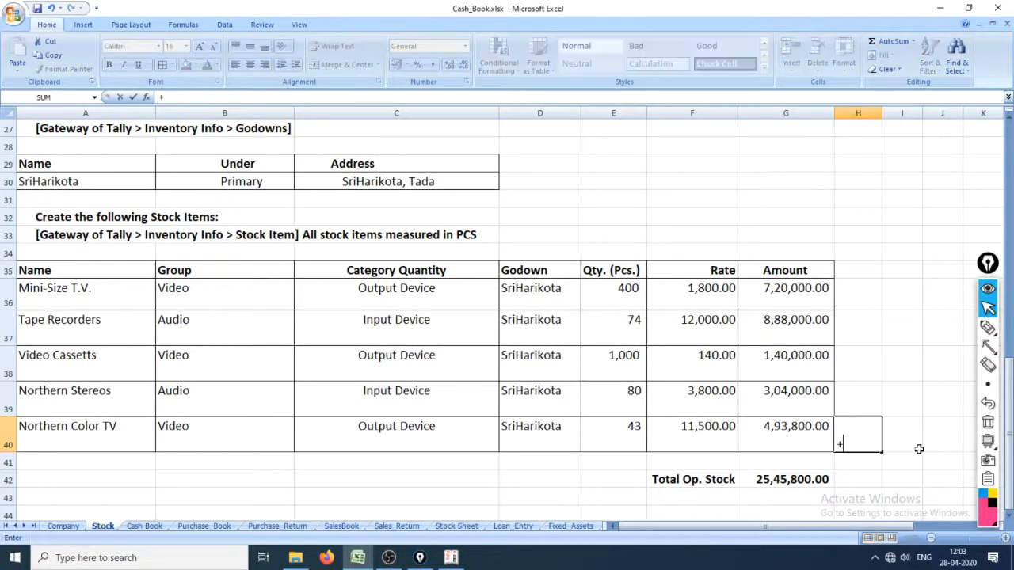
key("Left")
key("Left")
key("Left")
type("*")
key("Left")
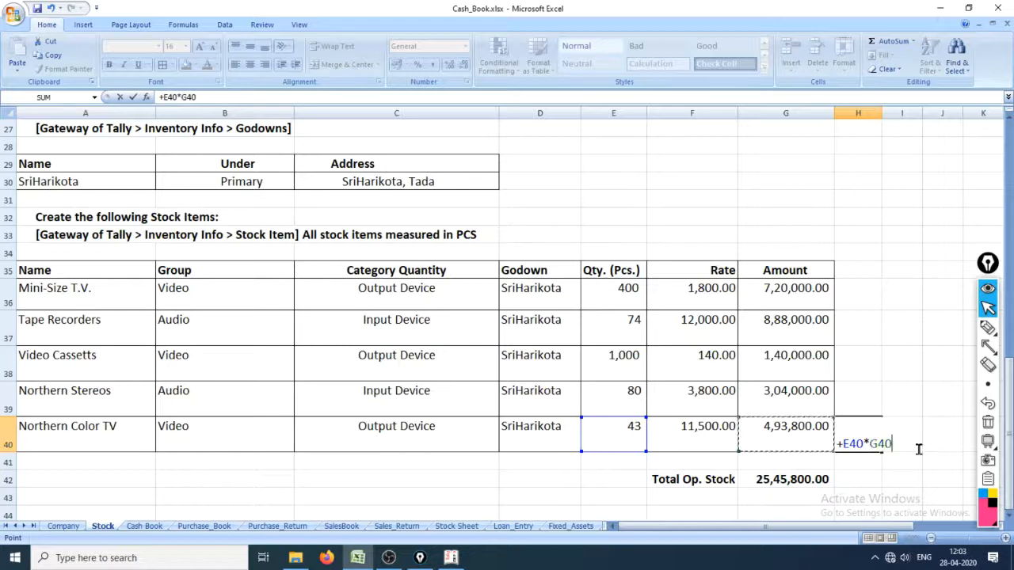
key("Return")
key("Up")
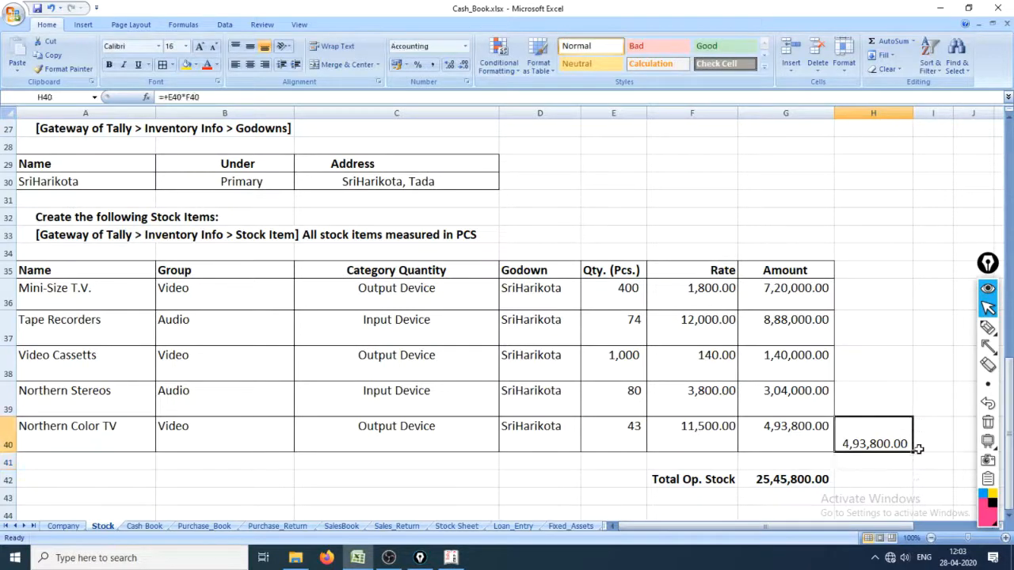
key("Delete")
Review the rate, quantity and amount cells of Northern Color TV in row 40
key("Left")
key("Left")
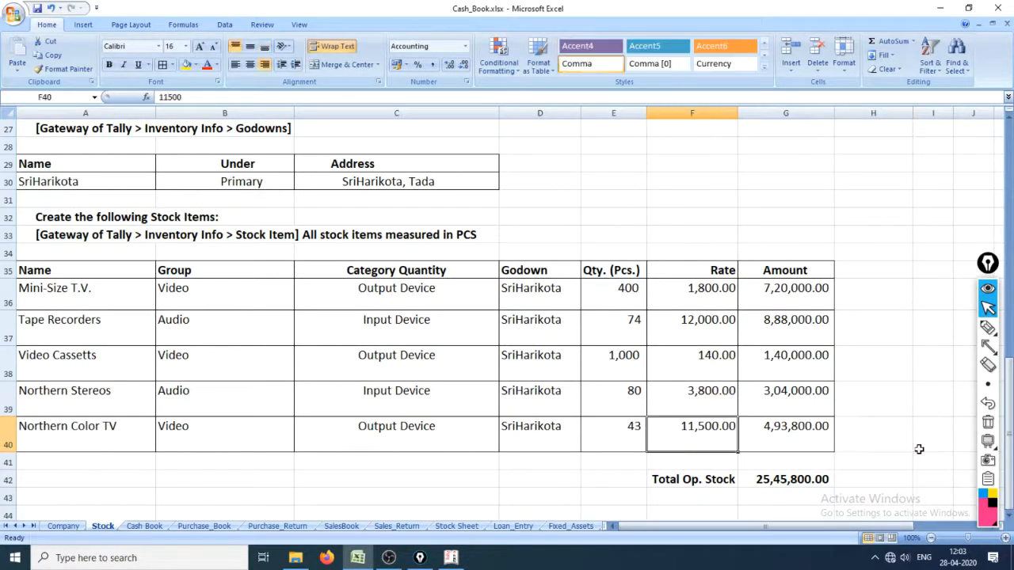
key("Left")
key("Right")
key("Right")
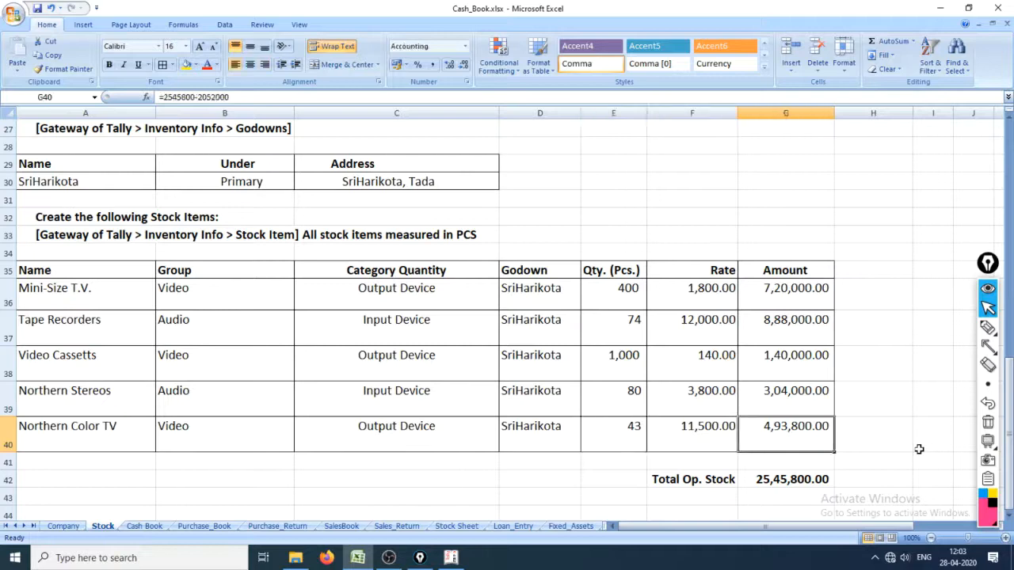
Back in Tally, set the amount of the Northern Color T.V. allocation at SriHarikota to 493800, keeping 43 Pcs
key("alt+Tab")
key("alt+Tab")
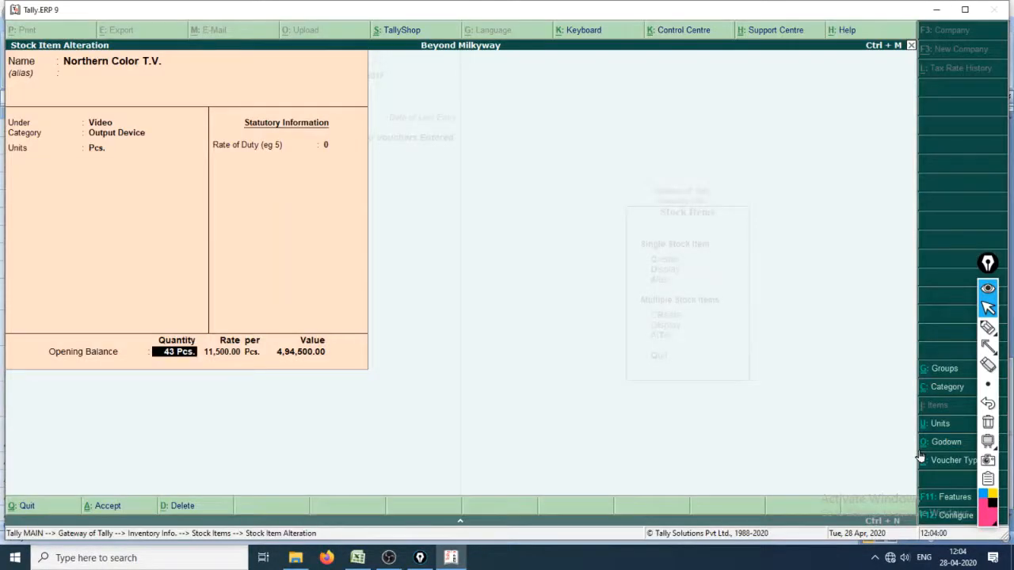
key("Return")
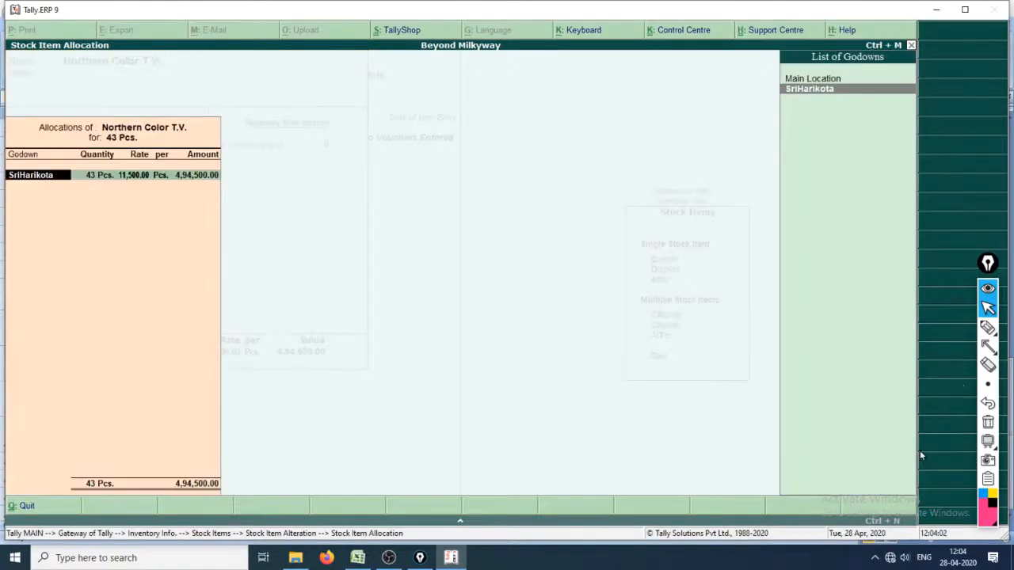
key("Return")
key("Return")
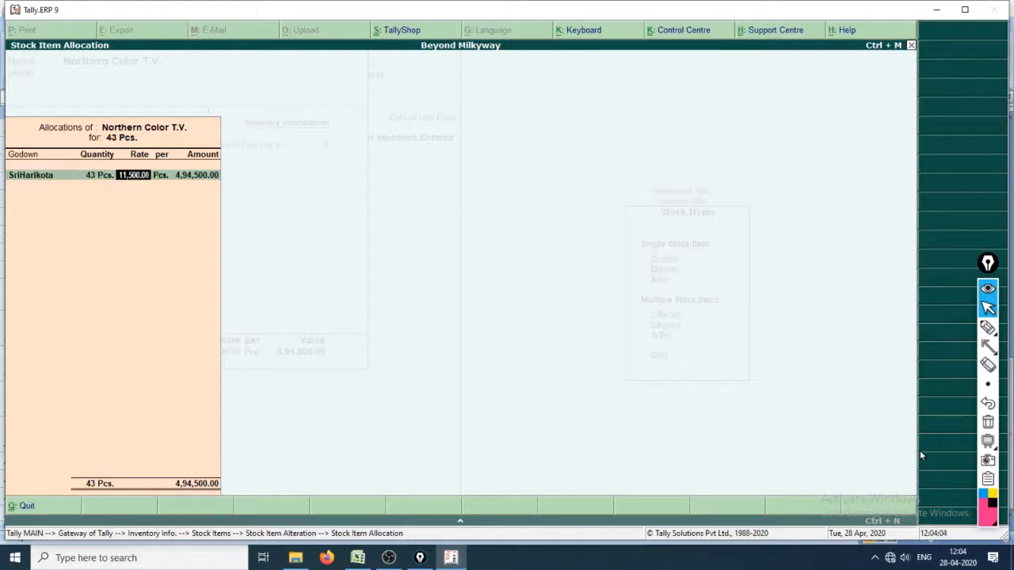
key("Return")
key("Return")
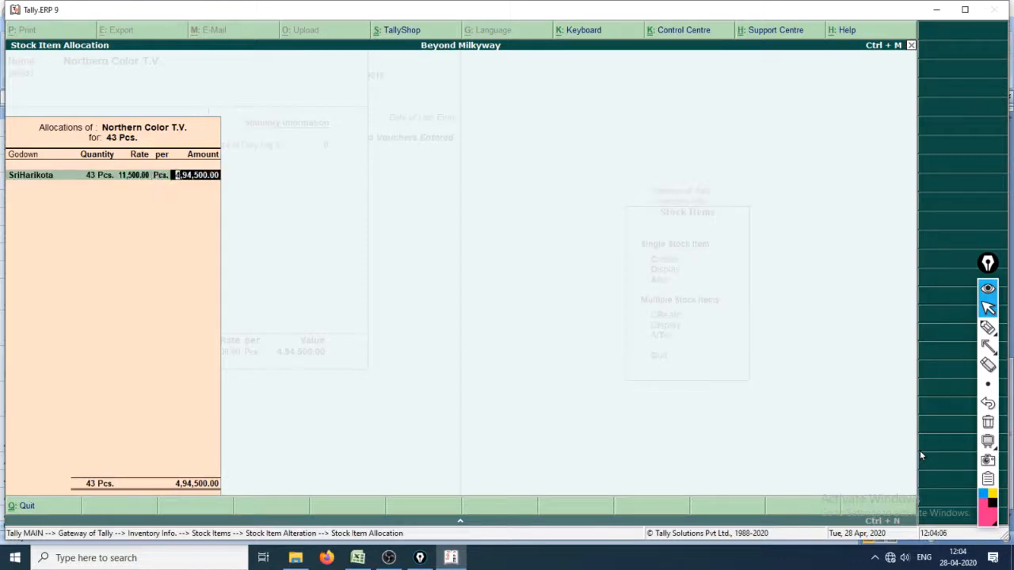
type("493800")
key("Return")
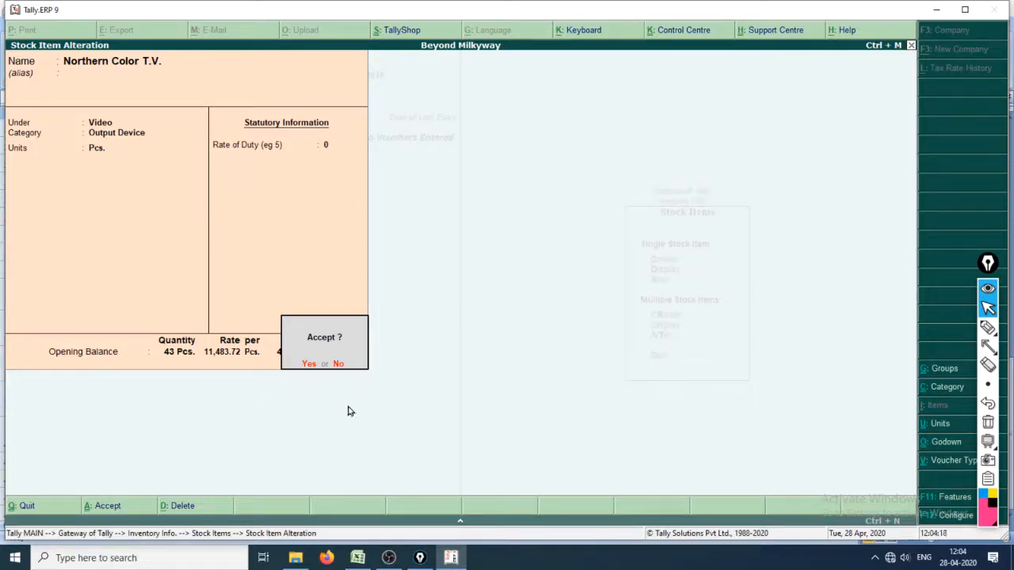
Decline accepting the Northern Color T.V. alteration and advance through its fields again to the opening balance quantity
left_click(338, 364)
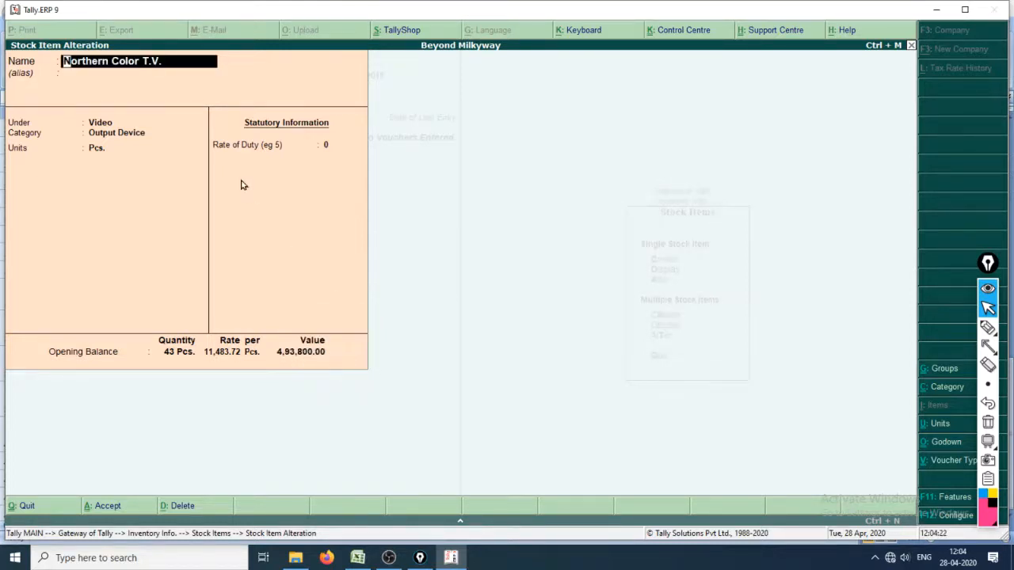
key("Return")
key("Return")
key("Return")
key("Return")
key("Return")
key("Return")
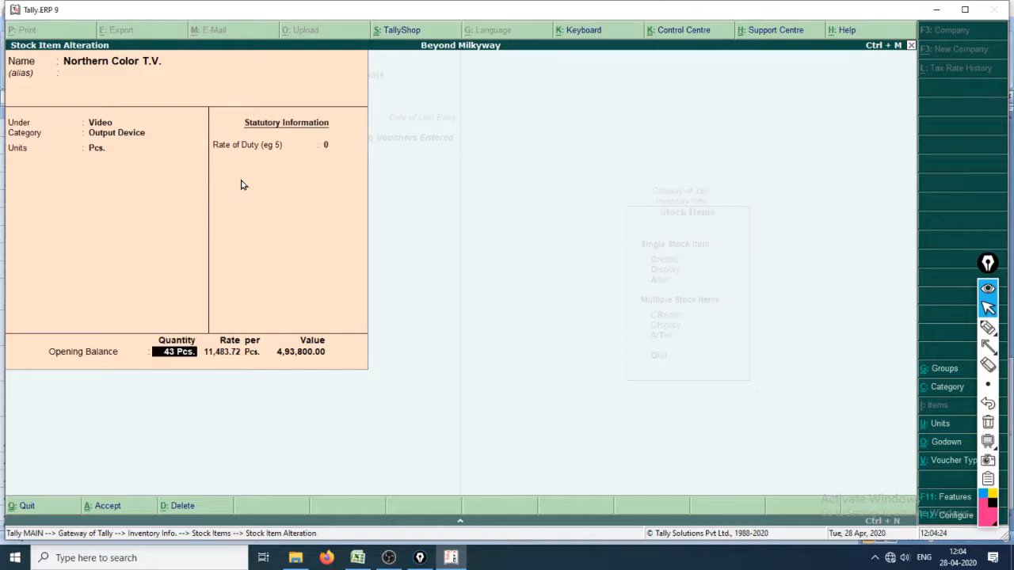
Switch to the Excel Stock sheet and calculate +43*11500 in cell F30 as a test for Northern Color TV
key("alt+Tab")
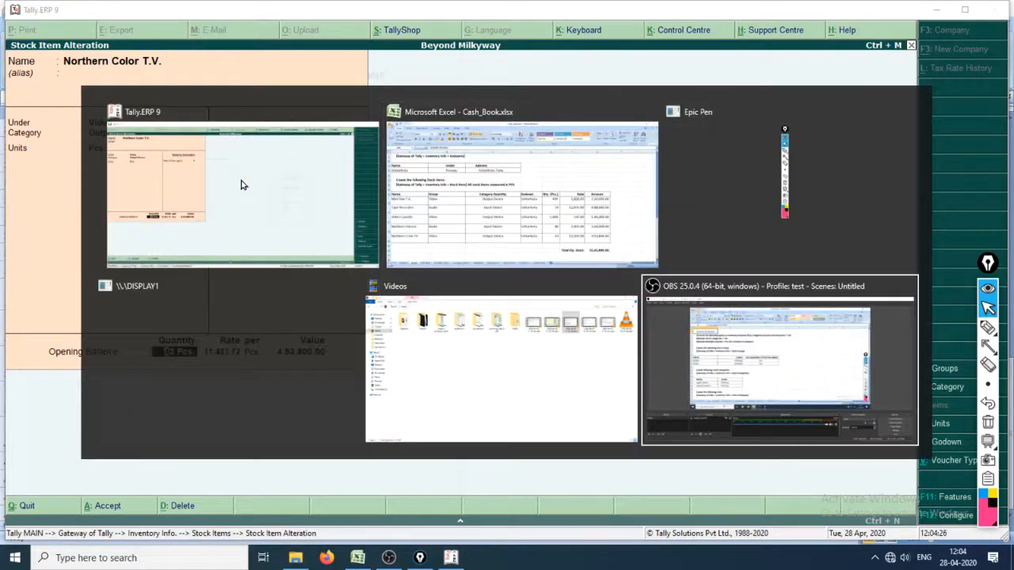
key("Right")
key("Right")
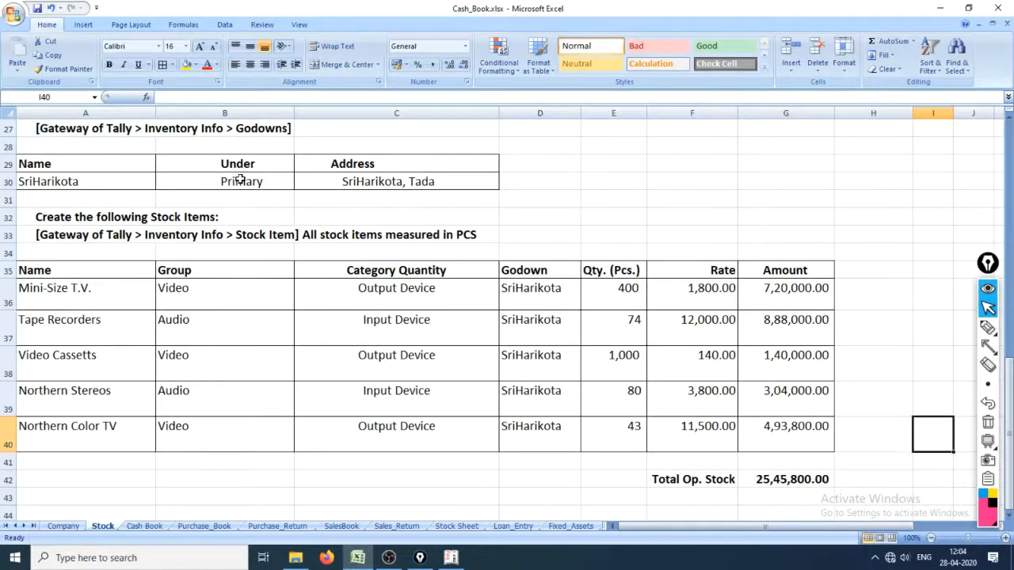
left_click(729, 182)
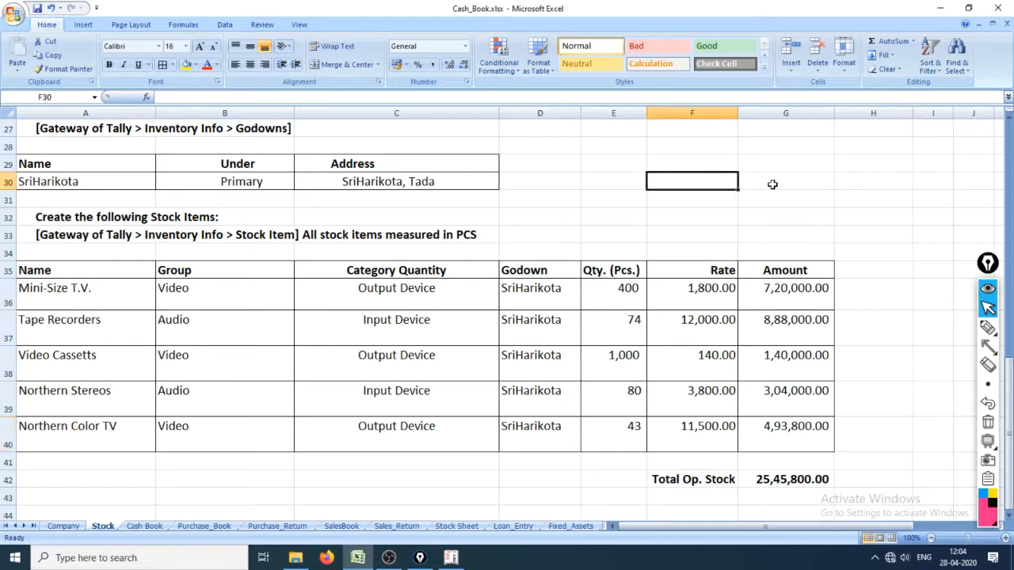
type("43")
key("BackSpace")
key("BackSpace")
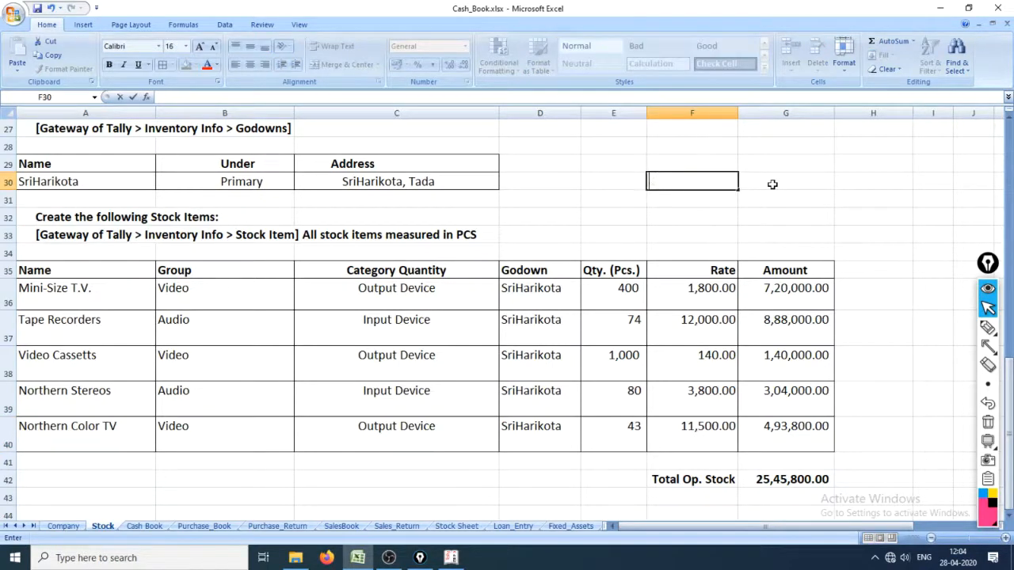
type("+43*")
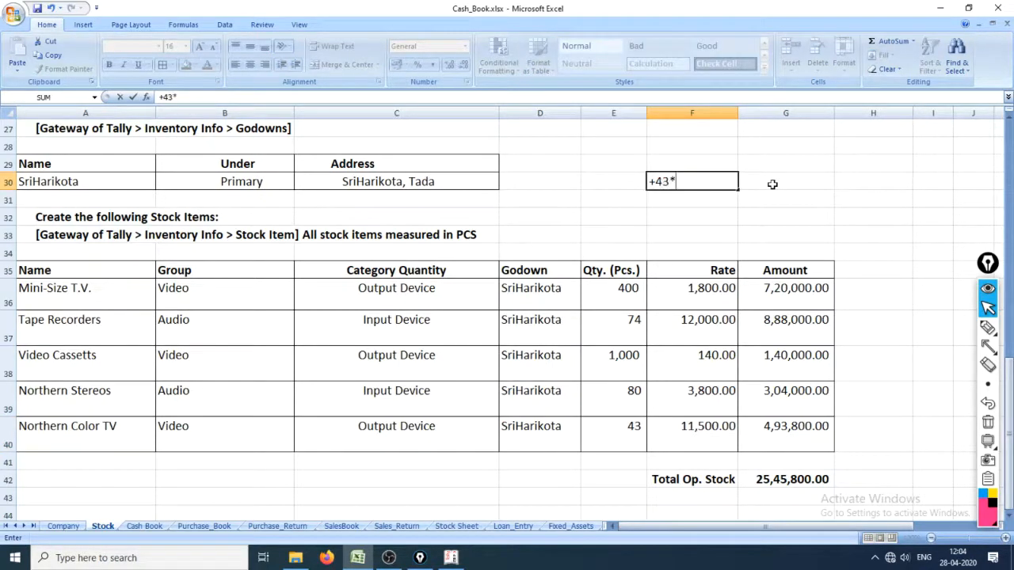
type("11500")
key("Return")
key("Up")
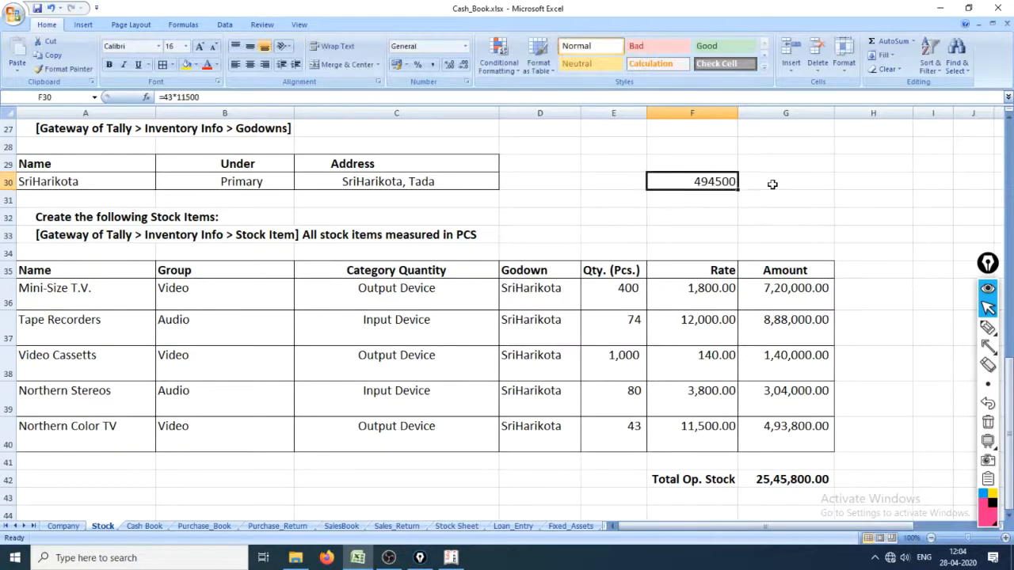
Examine the amount, rate and quantity cells of Northern Color TV in row 40 against the test calculation
key("Right")
key("Down")
key("Down")
key("Down")
key("Down")
key("Down")
key("Down")
key("Down")
key("Down")
key("Down")
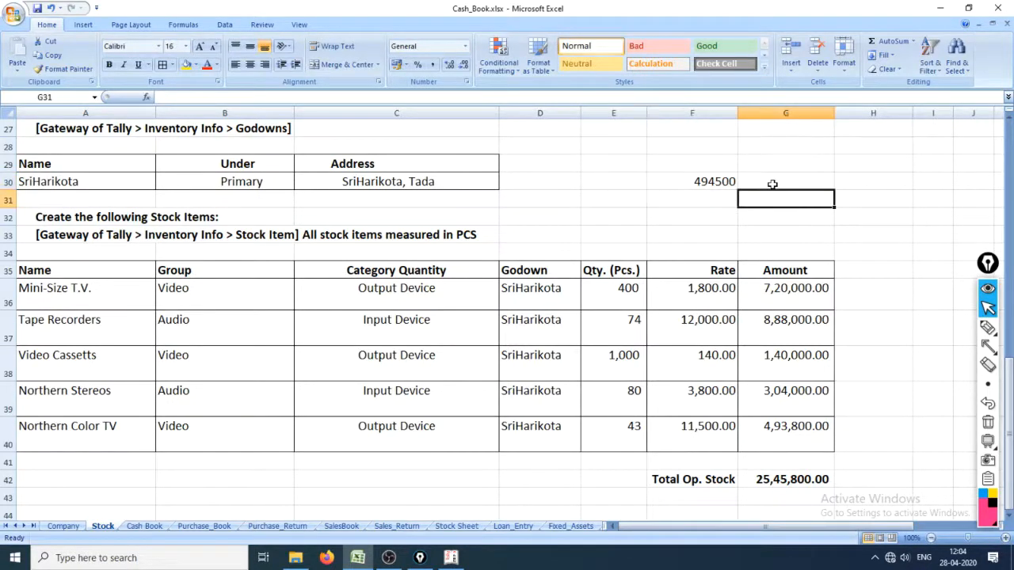
key("Down")
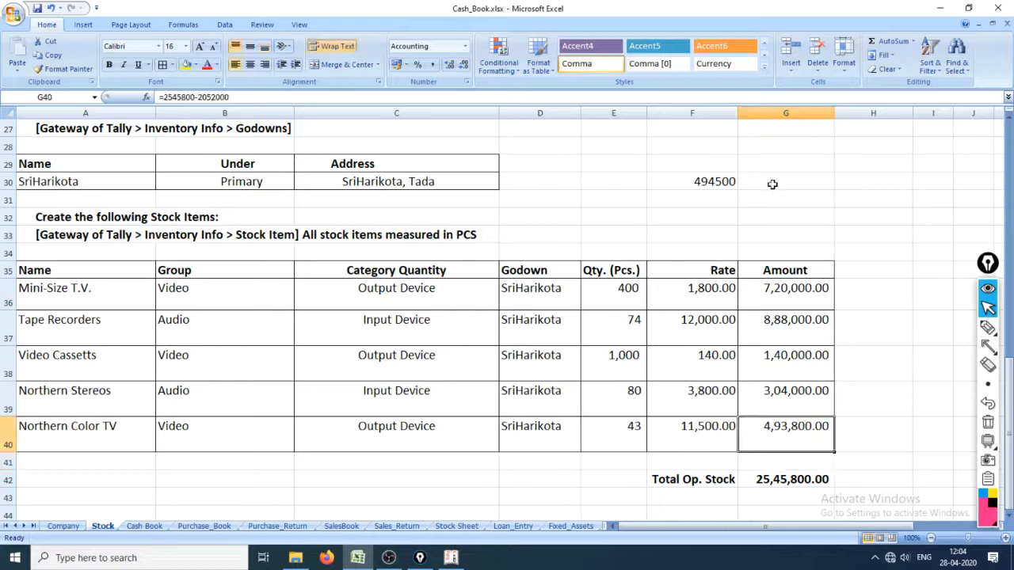
key("Left")
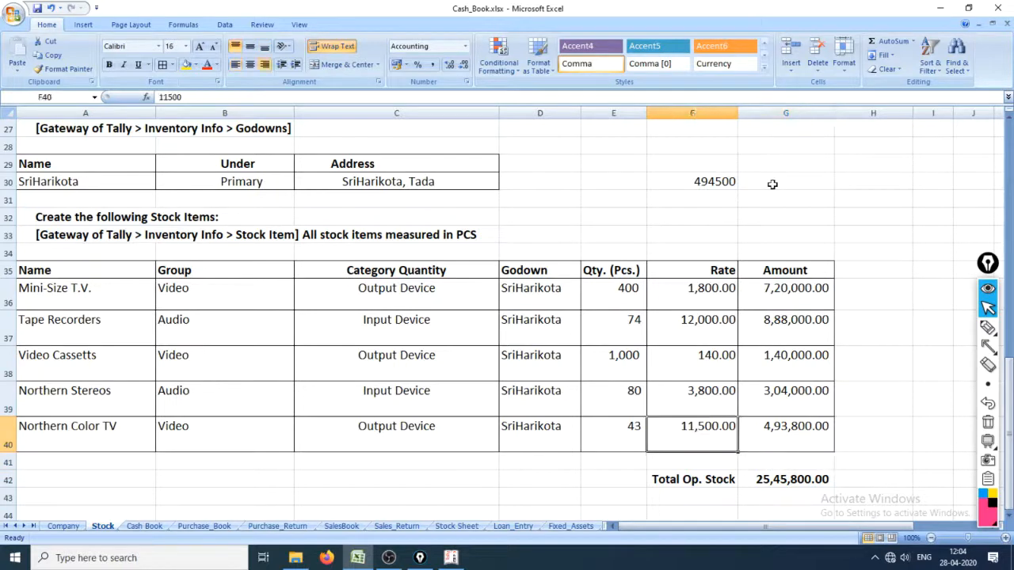
key("Left")
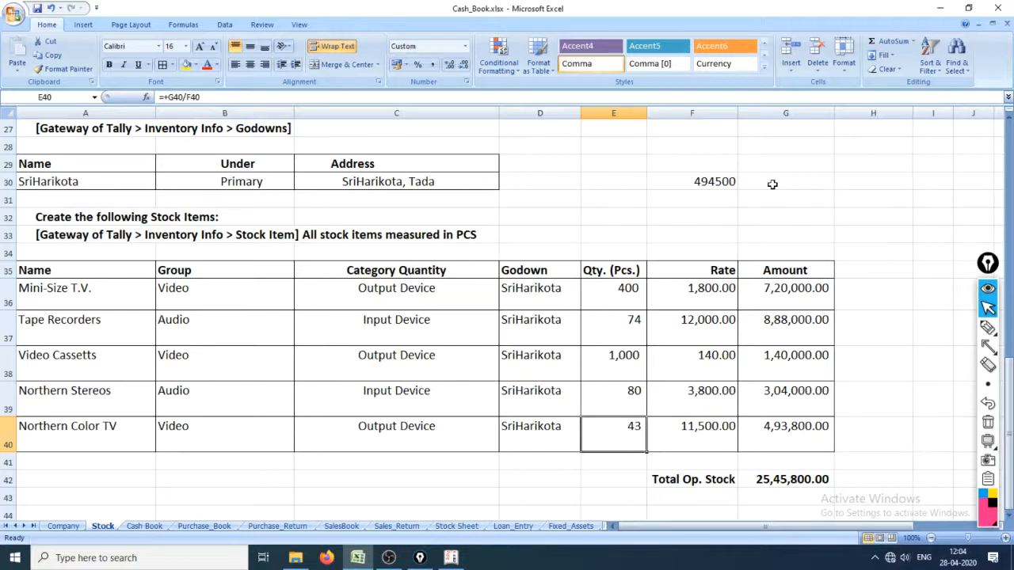
Delete the test calculation from cell F30
key("Up")
key("Up")
key("Up")
key("Up")
key("Up")
key("Up")
key("Up")
key("Up")
key("Up")
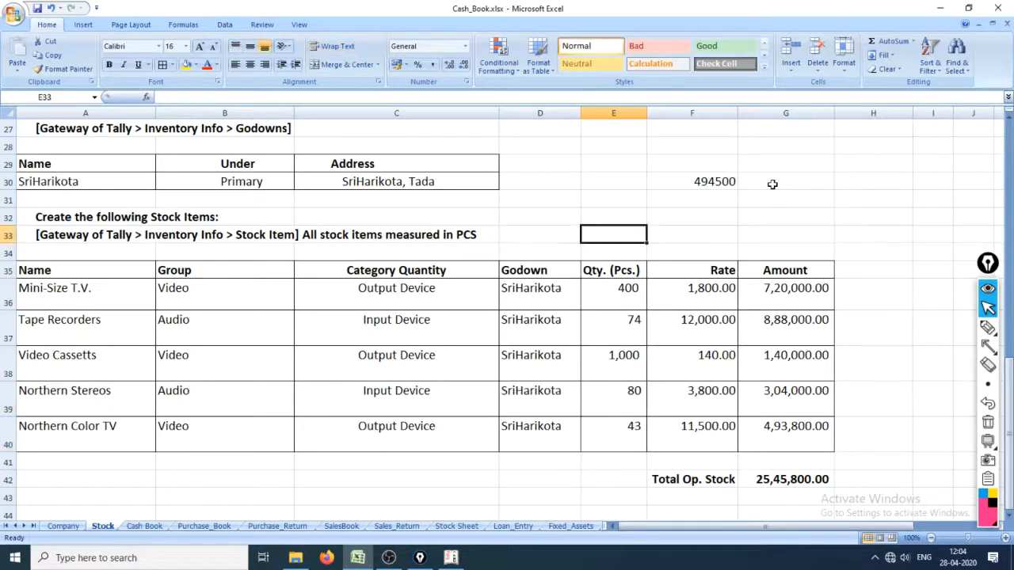
key("Up")
key("Right")
key("Delete")
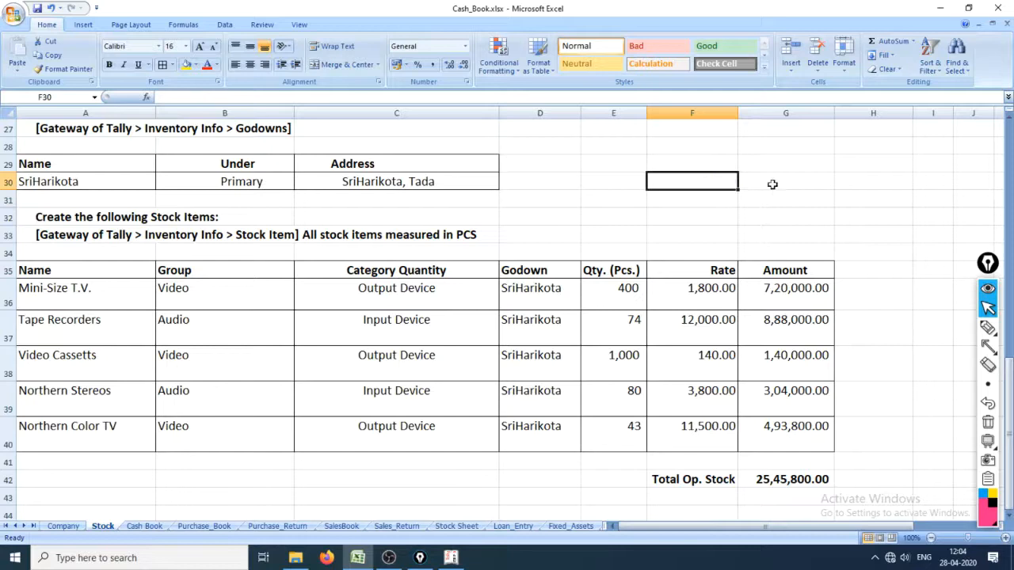
Check the Northern Color T.V. rate in Tally and set its rate in cell F40 of the Stock sheet to 11483.72
key("Down")
key("Down")
key("Down")
key("Down")
key("Down")
key("Down")
key("Down")
key("Down")
key("Down")
key("Down")
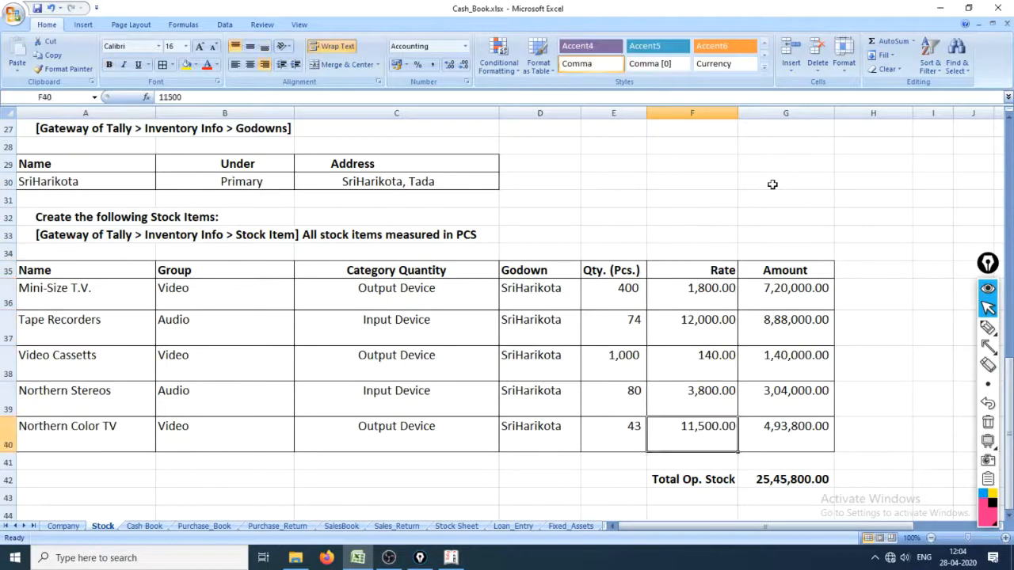
key("alt+Tab")
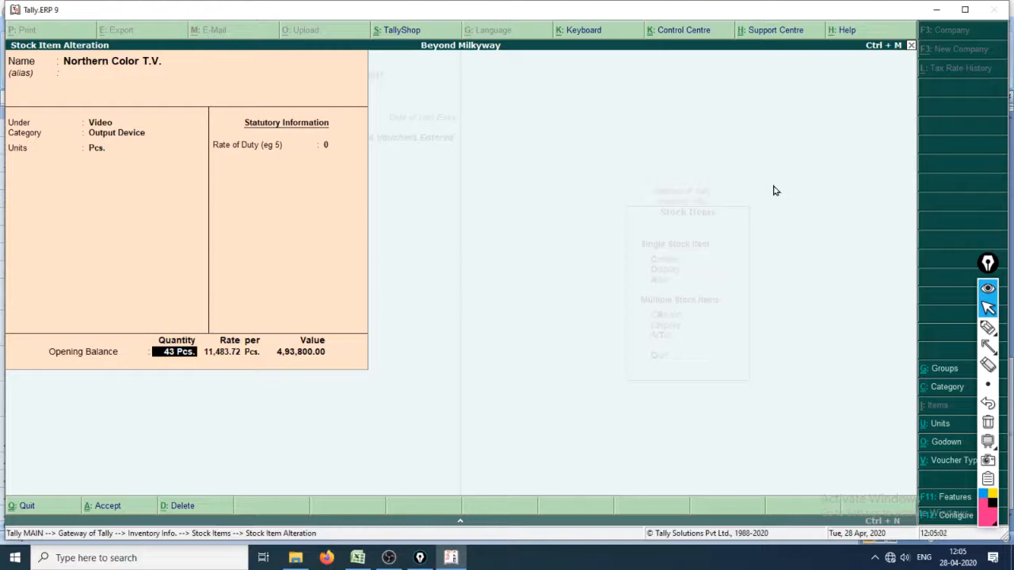
key("alt+Tab")
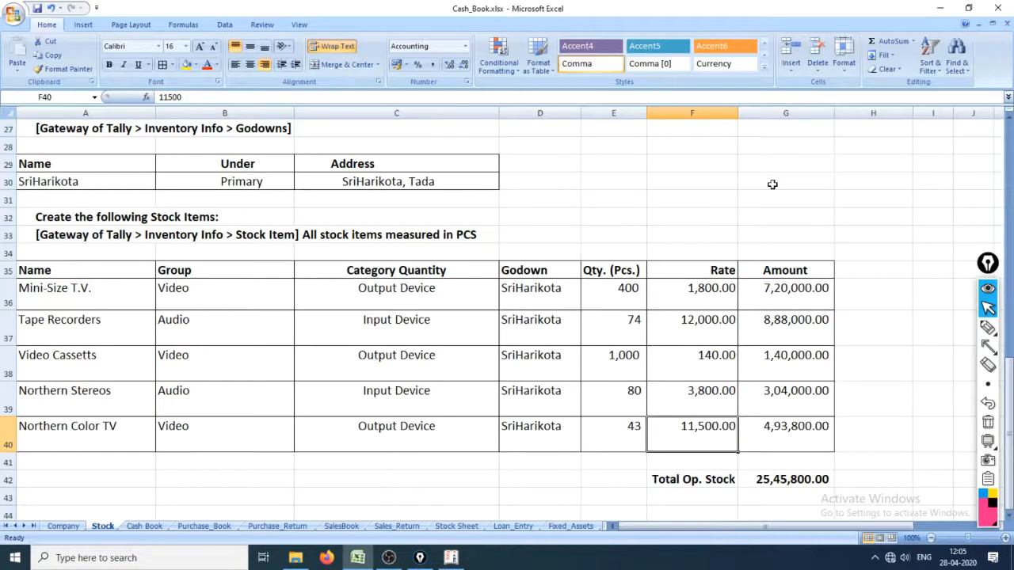
type("114")
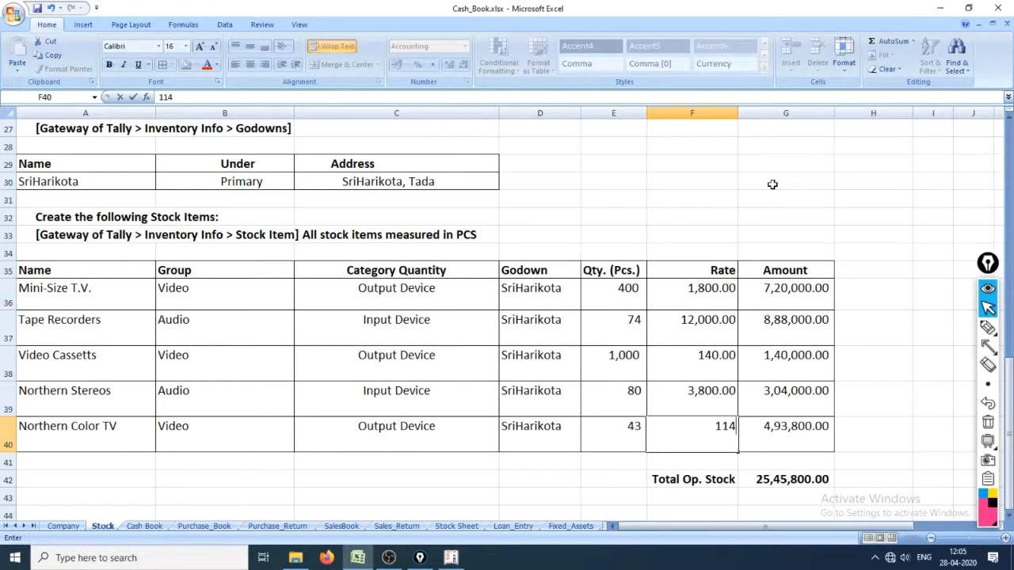
type("83.7")
key("BackSpace")
type("3.72")
key("Return")
Switch to Tally, keep the SriHarikota allocation of Northern Color T.V. as entered, and accept the stock item alteration
key("alt+Tab")
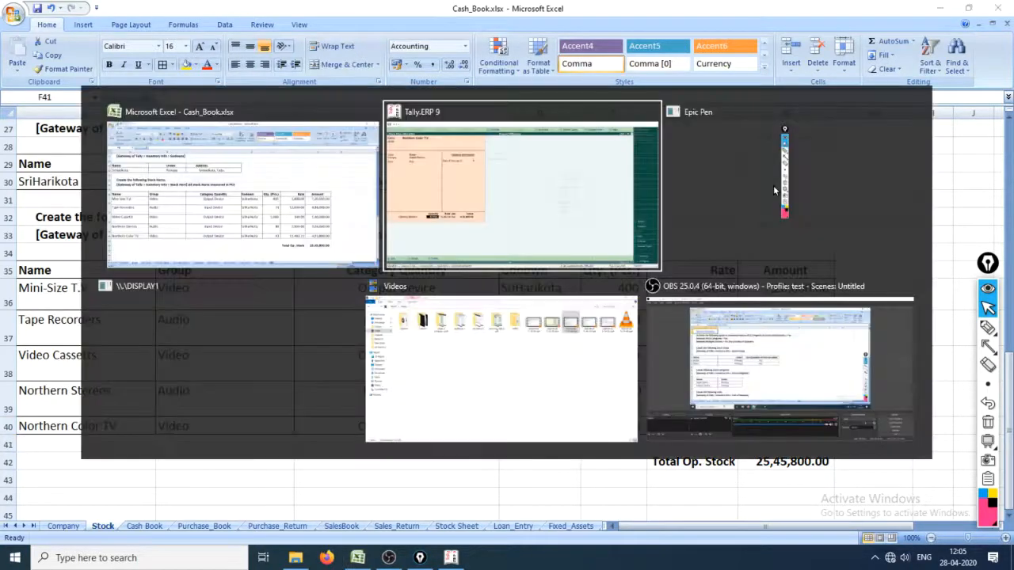
key("Return")
key("Return")
key("Return")
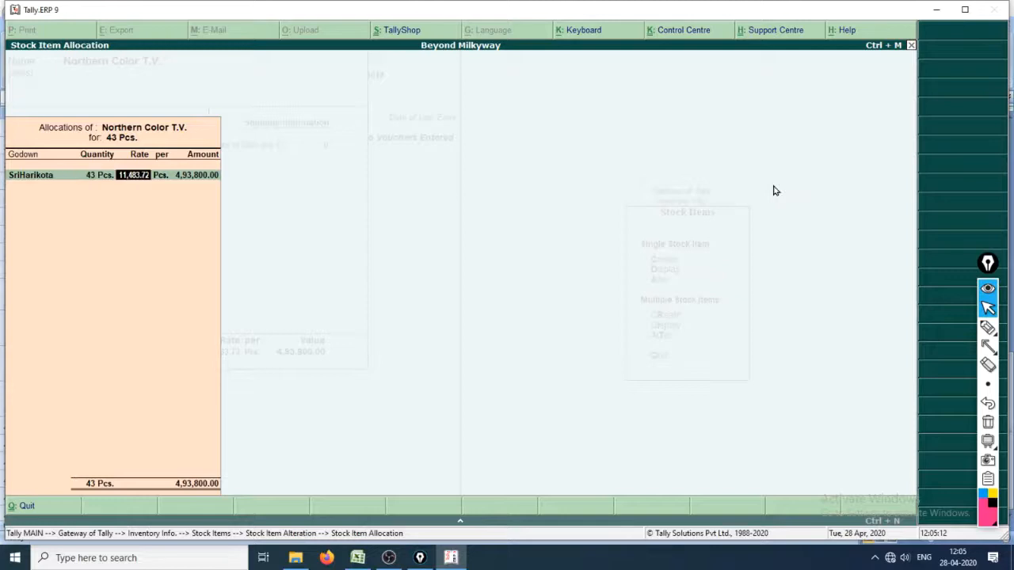
key("Return")
key("Return")
key("Return")
key("Return")
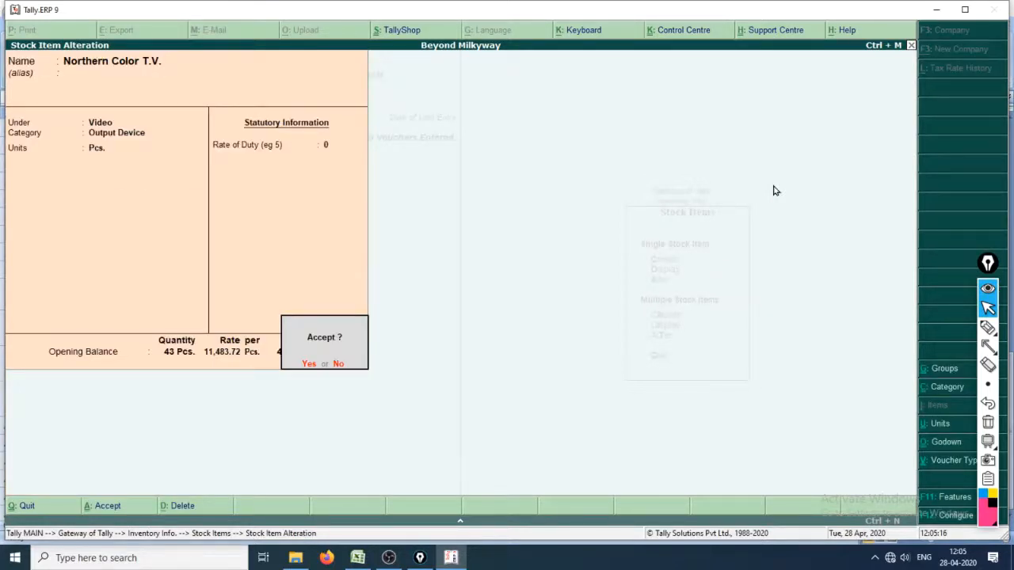
key("Return")
Return to the Gateway of Tally and open the Balance Sheet of Beyond Milkyway
key("Escape")
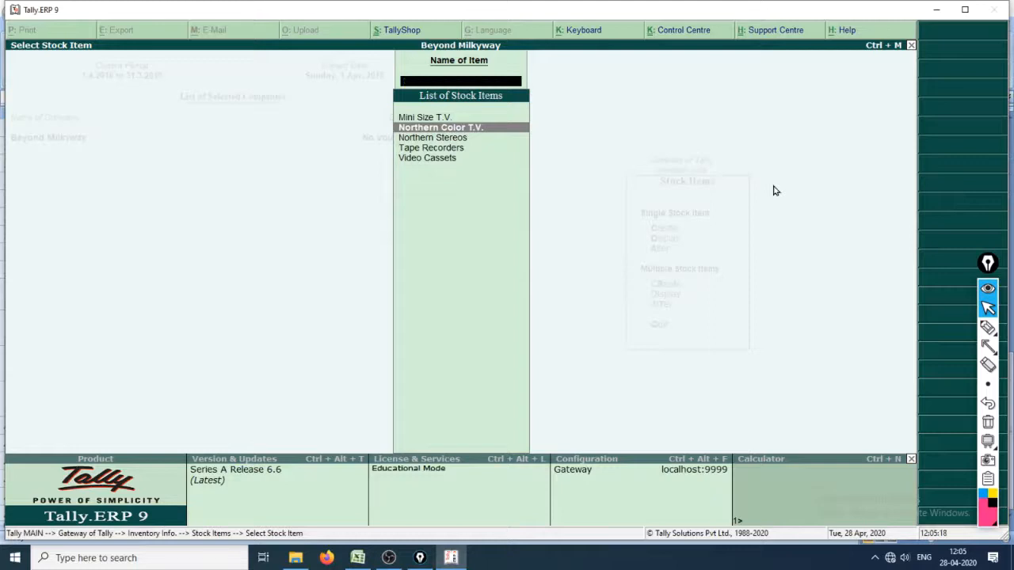
key("Escape")
key("Escape")
key("Escape")
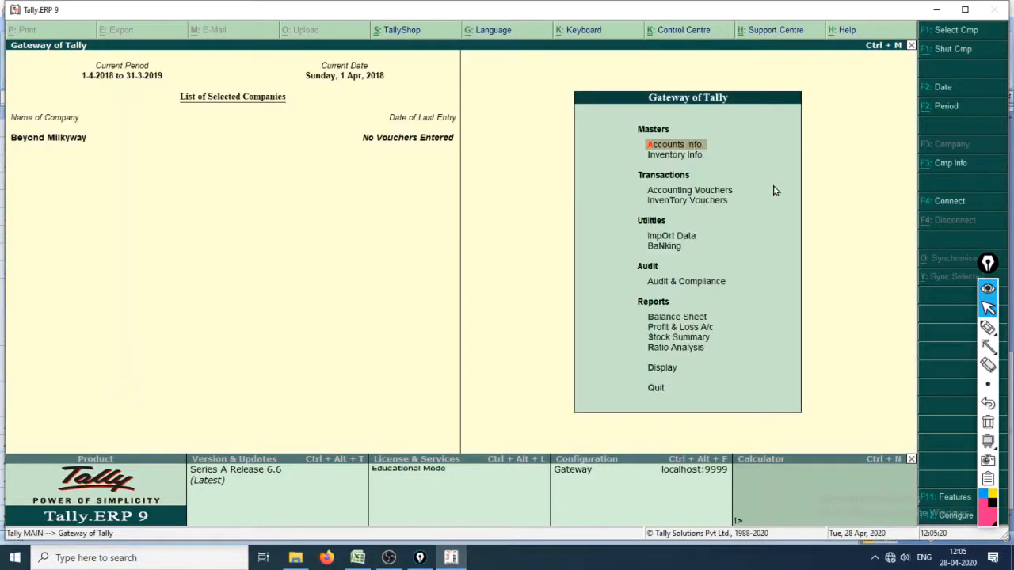
key("b")
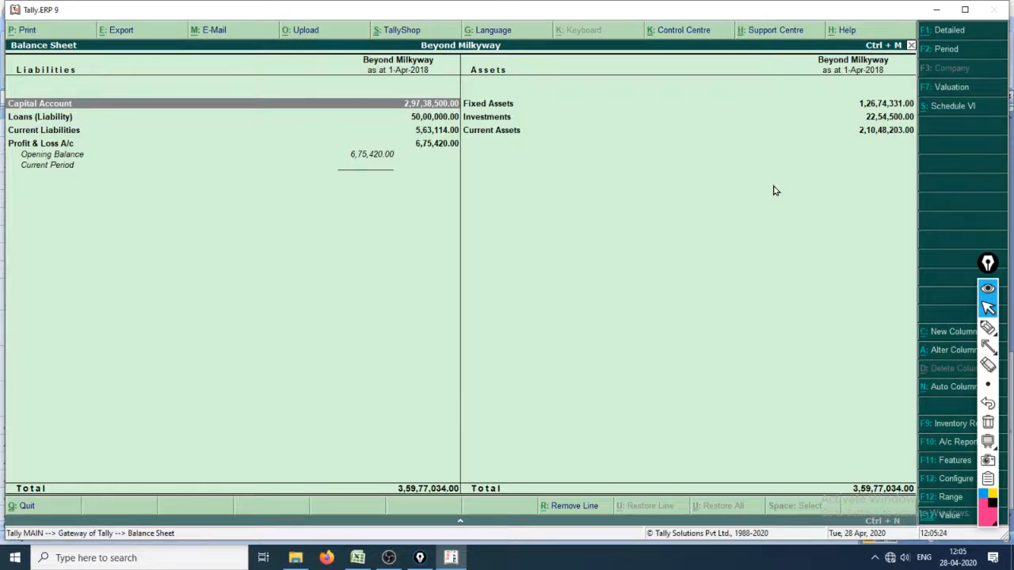
Mark the totals and the empty areas on both sides of the Balance Sheet with the Epic Pen, and clear the markings
left_click(987, 327)
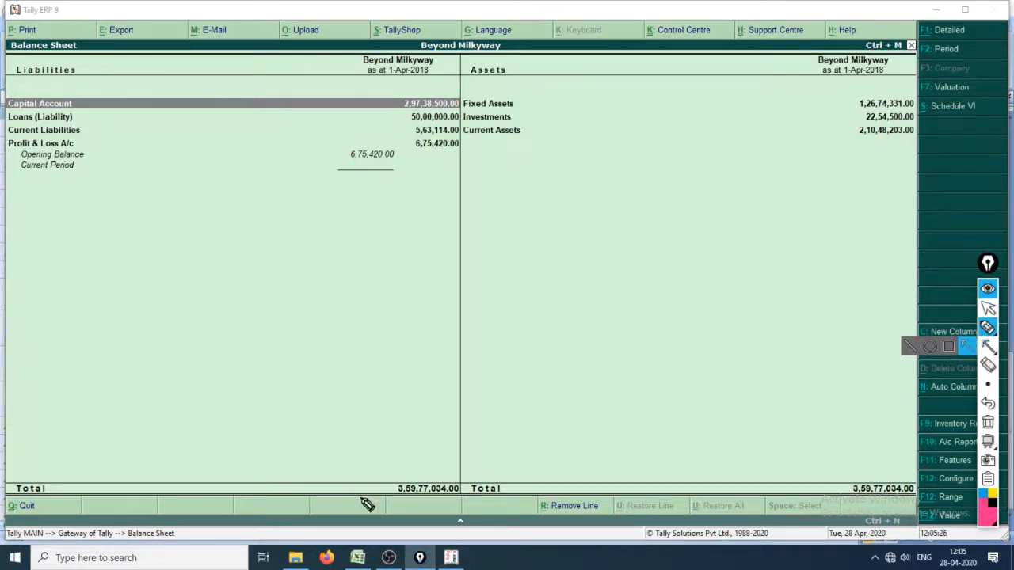
mouse_move(363, 475)
left_mouse_down()
mouse_move(493, 471)
mouse_move(340, 434)
left_mouse_up()
mouse_move(748, 483)
left_mouse_down()
mouse_move(832, 430)
mouse_move(675, 424)
left_mouse_up()
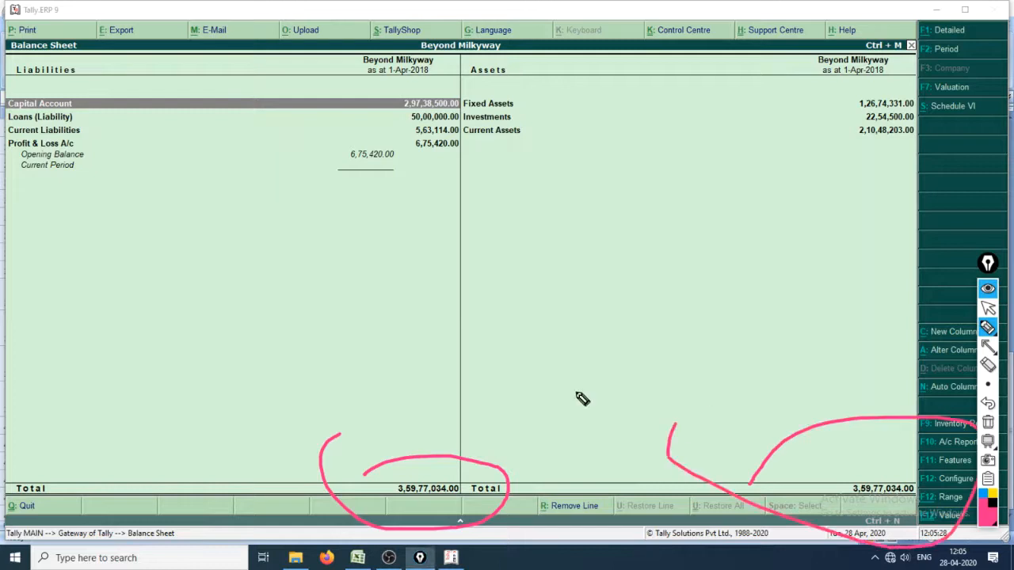
mouse_move(40, 204)
left_mouse_down()
mouse_move(342, 213)
mouse_move(93, 189)
mouse_move(119, 194)
left_mouse_up()
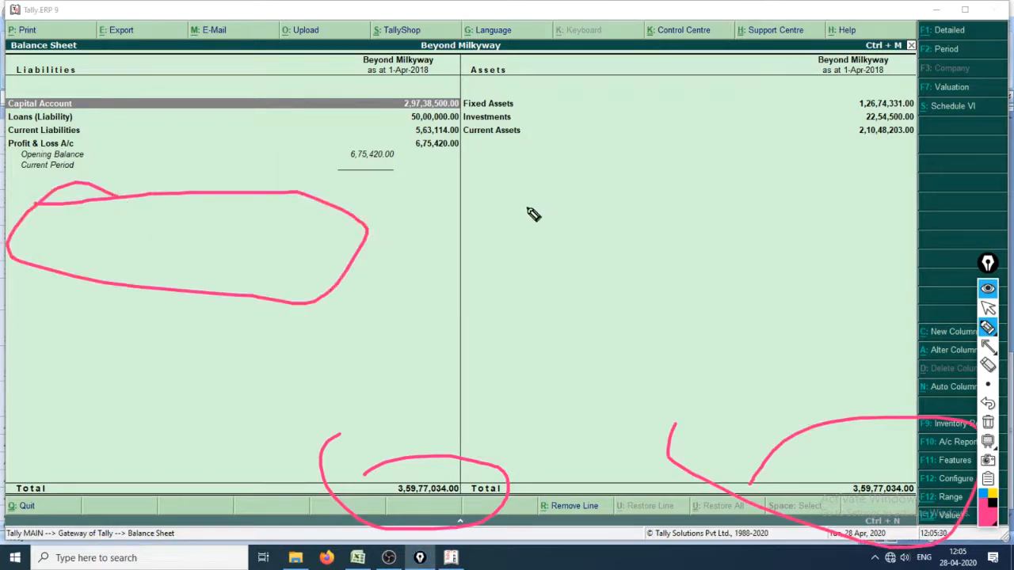
mouse_move(526, 207)
left_mouse_down()
mouse_move(521, 269)
mouse_move(588, 210)
left_mouse_up()
left_click_drag(315, 412, 643, 390)
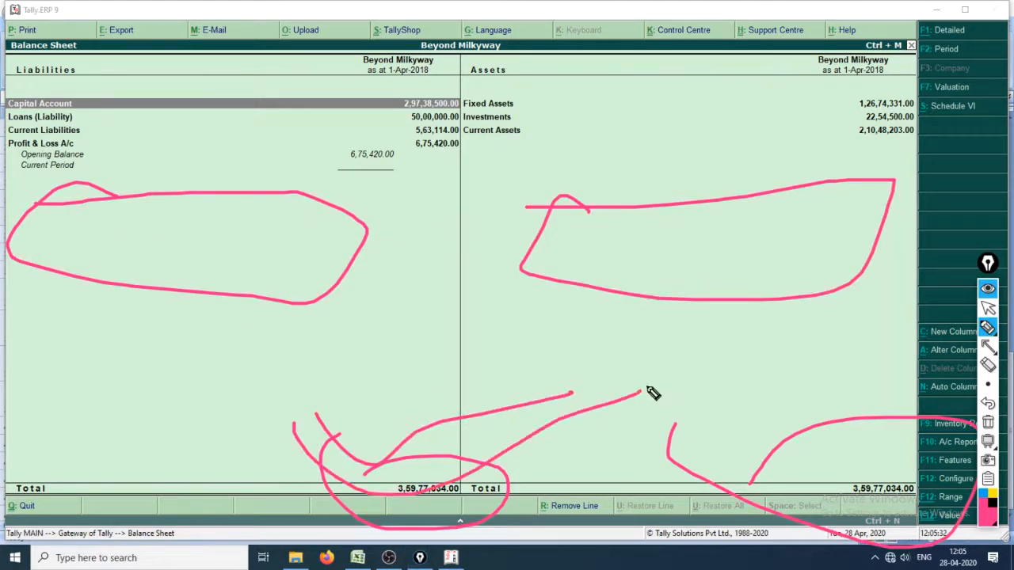
left_click_drag(721, 372, 939, 349)
left_click_drag(690, 424, 962, 369)
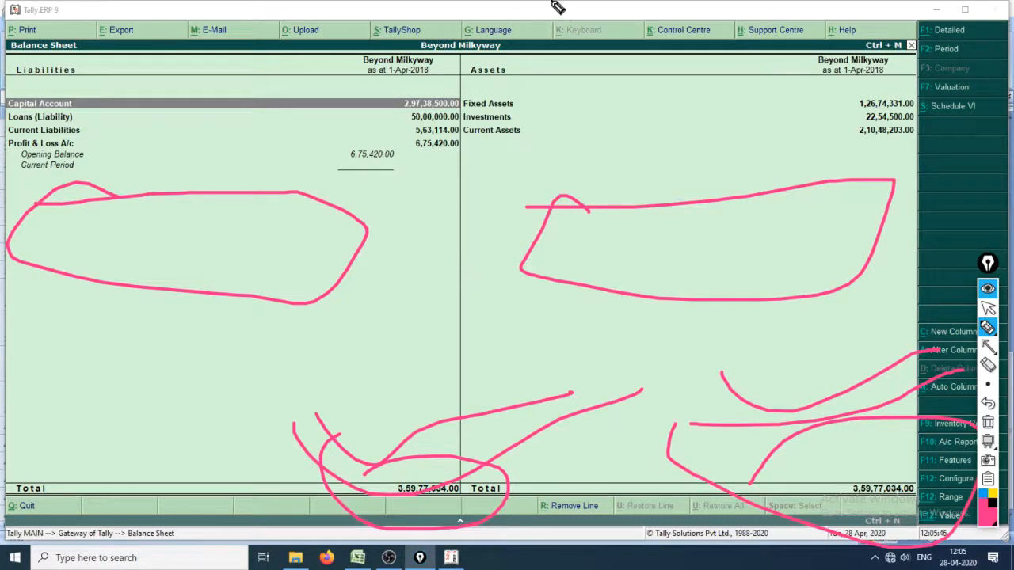
key("ctrl+shift+2")
key("ctrl+shift+7")
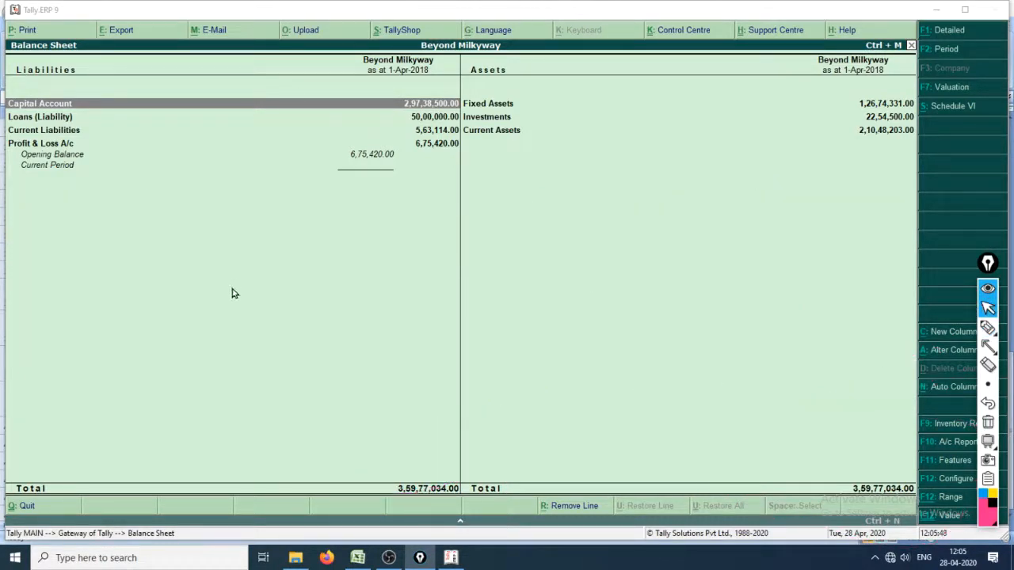
Start an Epic Pen text annotation at the largest size below Profit & Loss A/c on the liabilities side
key("ctrl+shift+t")
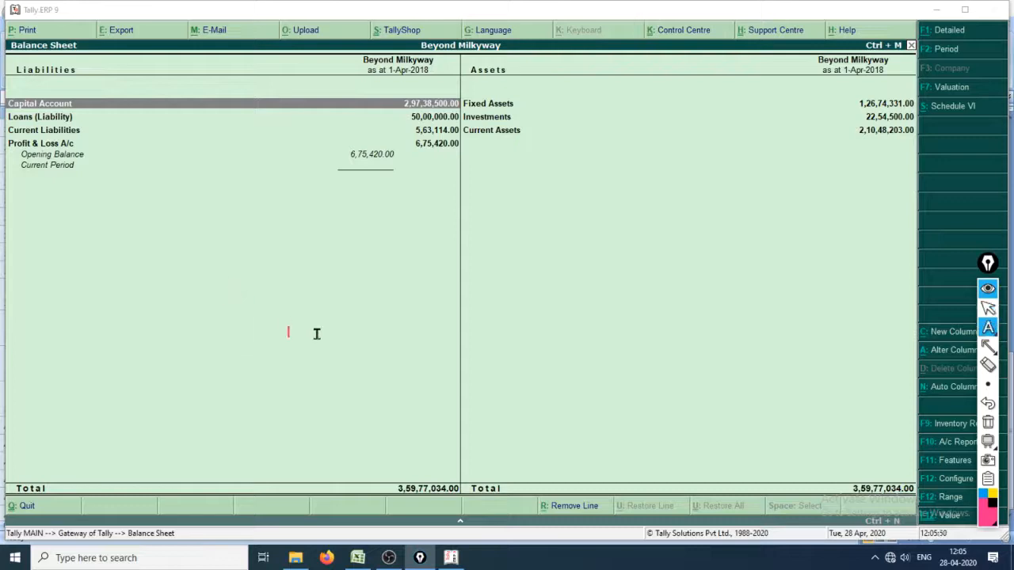
left_click(191, 280)
left_click(987, 385)
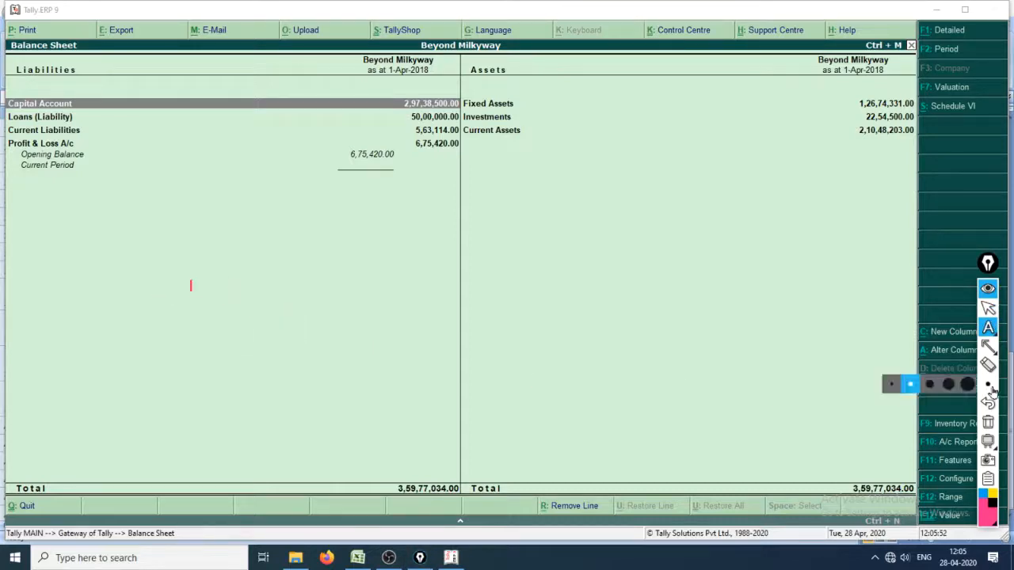
left_click(967, 385)
left_click(256, 282)
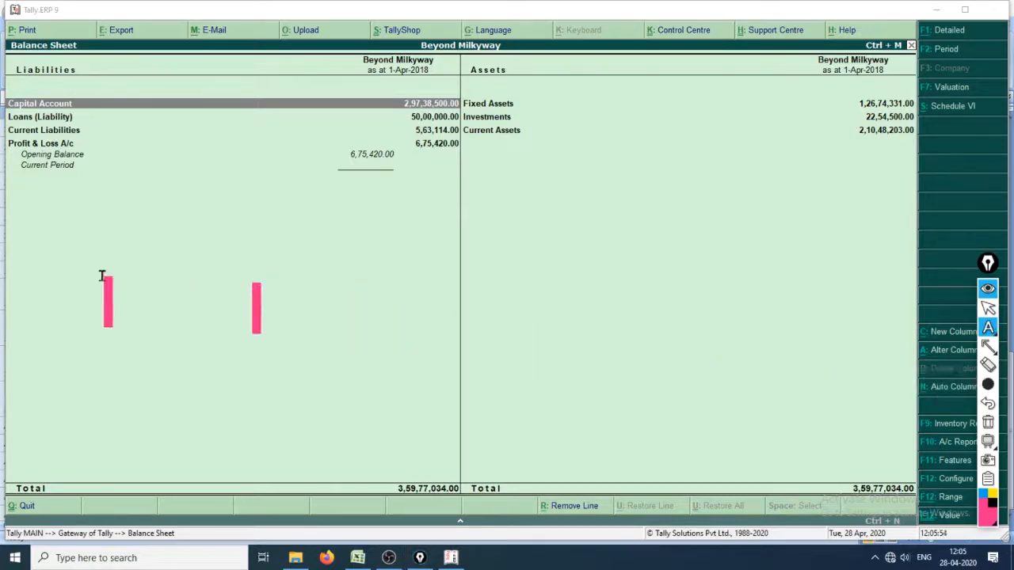
left_click(122, 249)
type("aCCOUNTING")
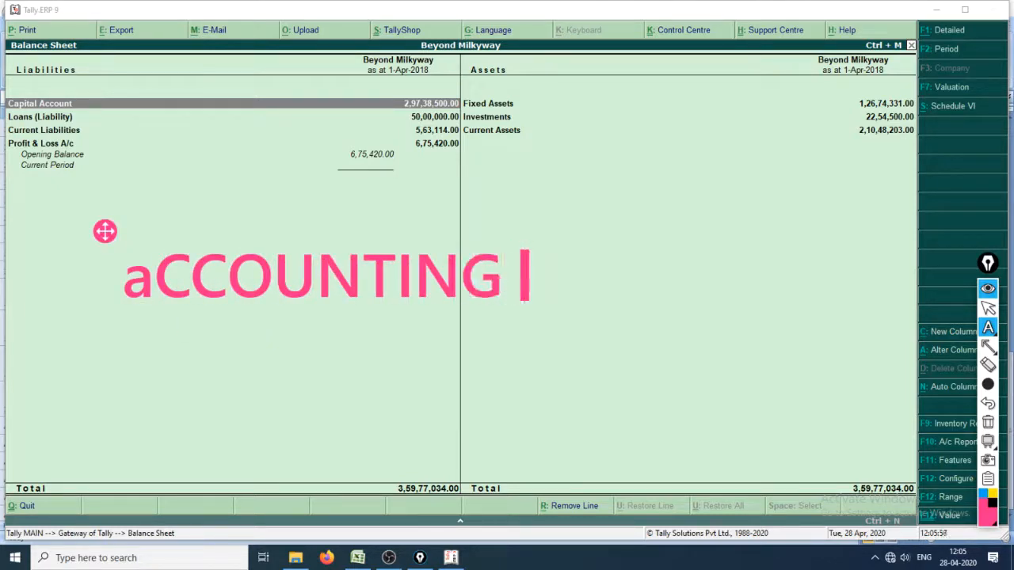
key("BackSpace")
key("BackSpace")
key("BackSpace")
key("BackSpace")
key("BackSpace")
key("BackSpace")
key("BackSpace")
key("BackSpace")
key("BackSpace")
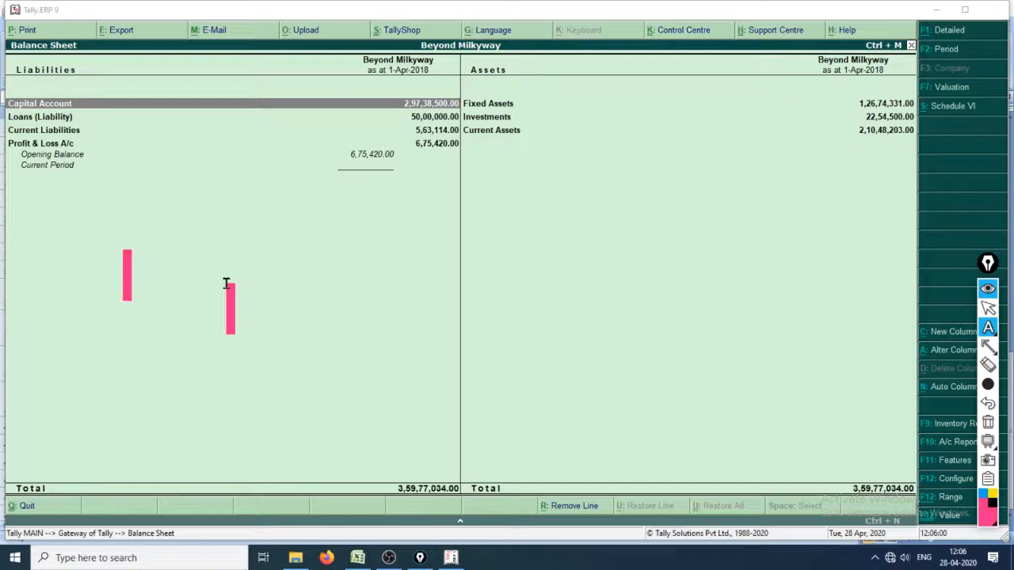
Write the text annotation "ACCOUNTING = CODING" across the middle of the Balance Sheet
type("ACCOUNTIN")
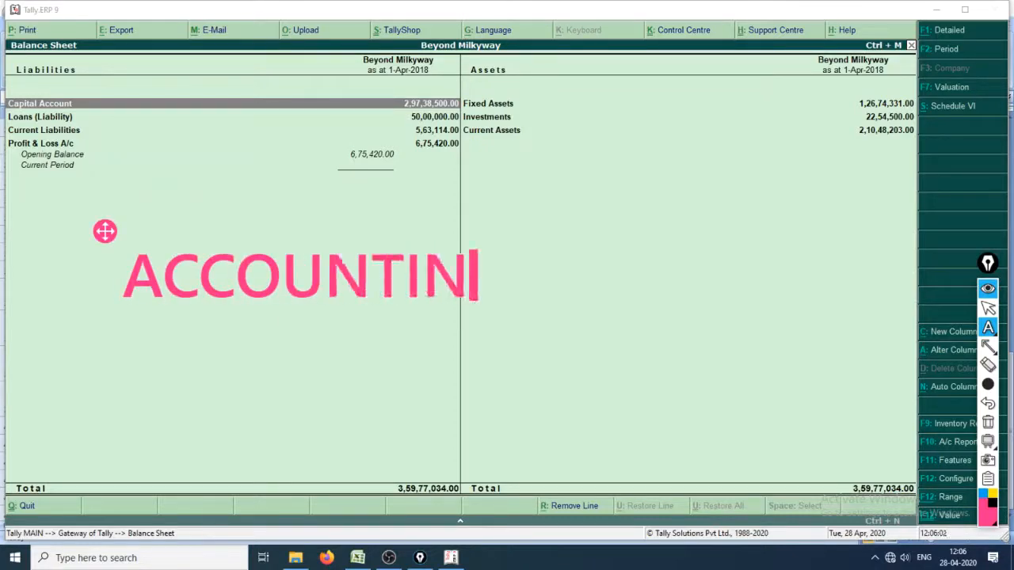
type("G = pl")
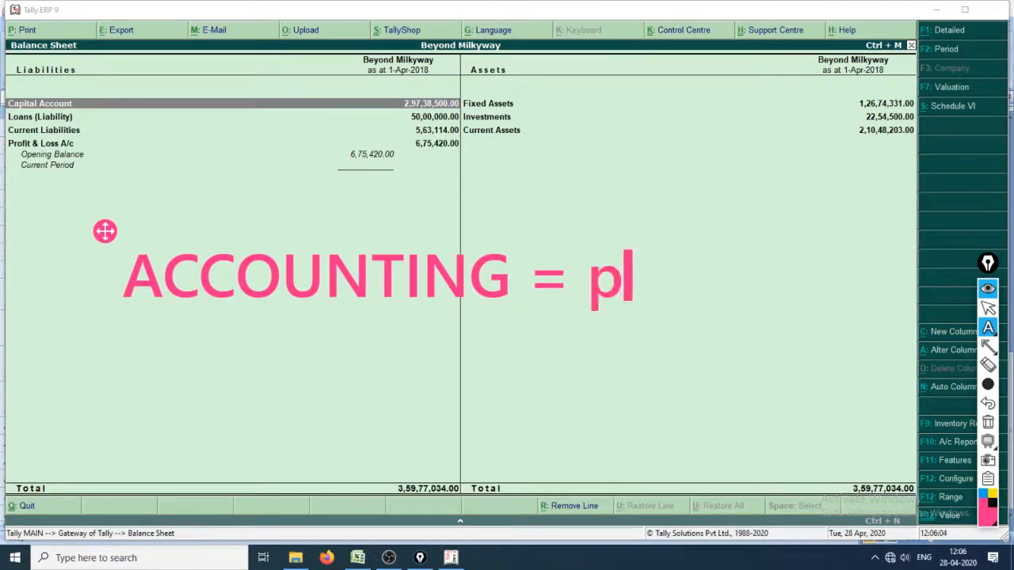
key("BackSpace")
key("BackSpace")
type("PRO")
key("BackSpace")
key("BackSpace")
key("BackSpace")
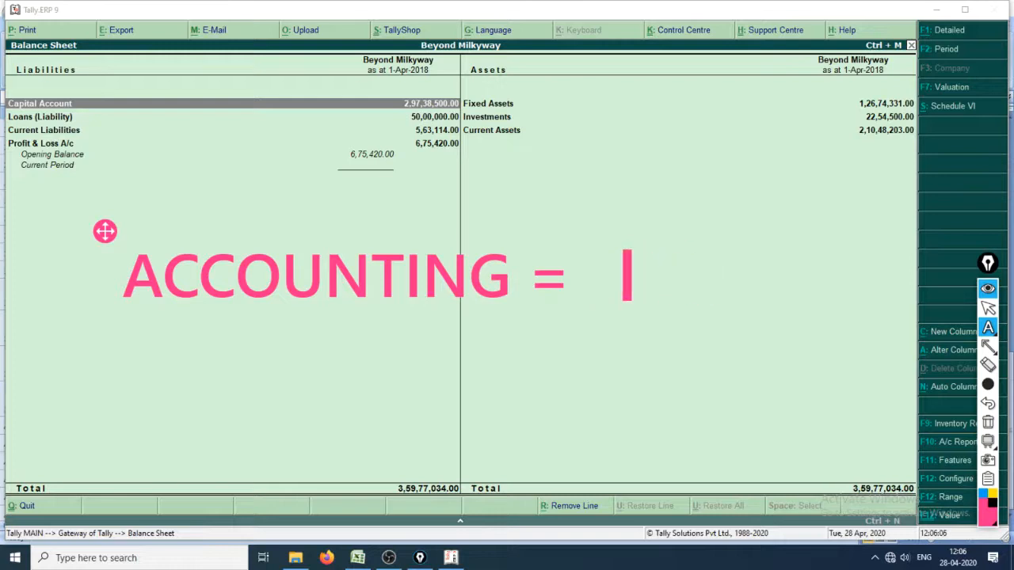
type("CODING")
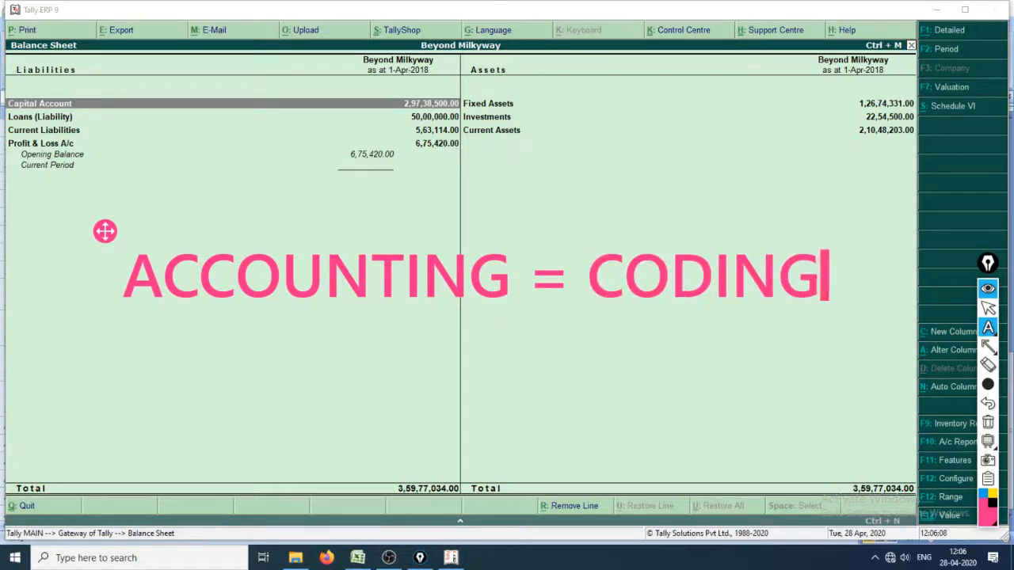
With the pen, underline ACCOUNTING and handwrite "Dr vs. Cr" below it in the thinnest stroke, underlined twice
left_click(989, 329)
left_click(928, 330)
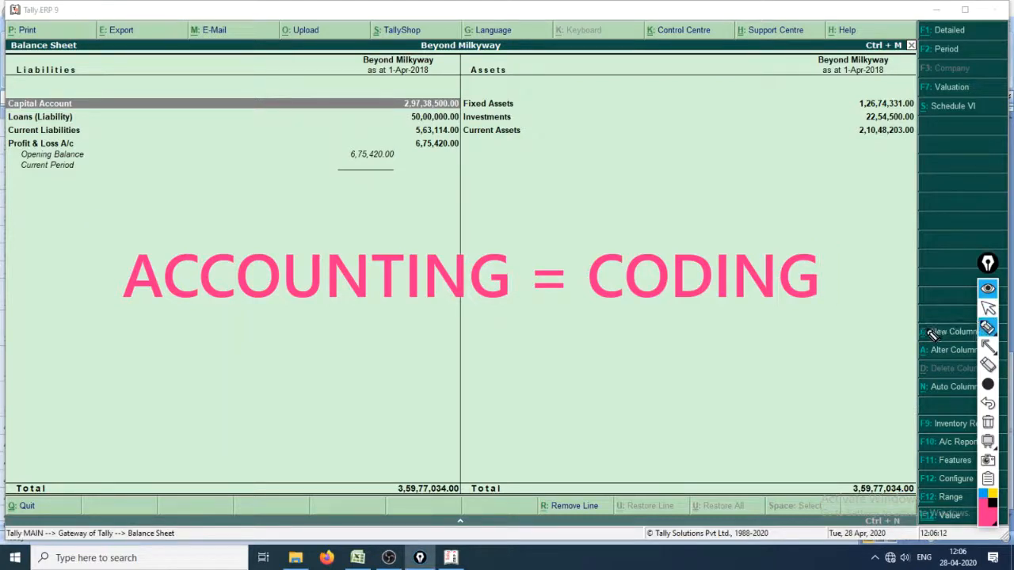
mouse_move(184, 356)
left_mouse_down()
mouse_move(425, 350)
mouse_move(333, 360)
left_mouse_up()
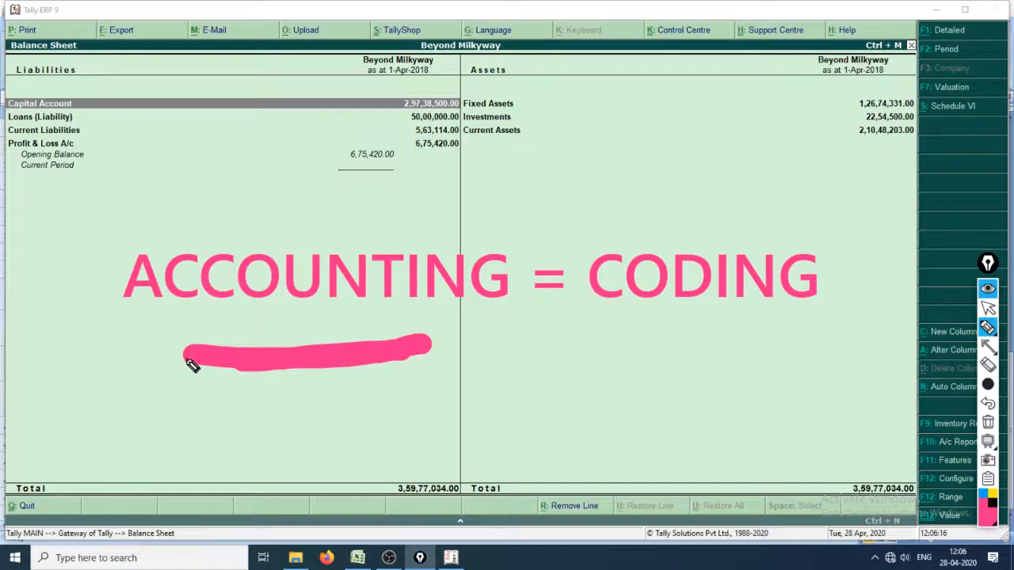
left_click_drag(84, 411, 89, 465)
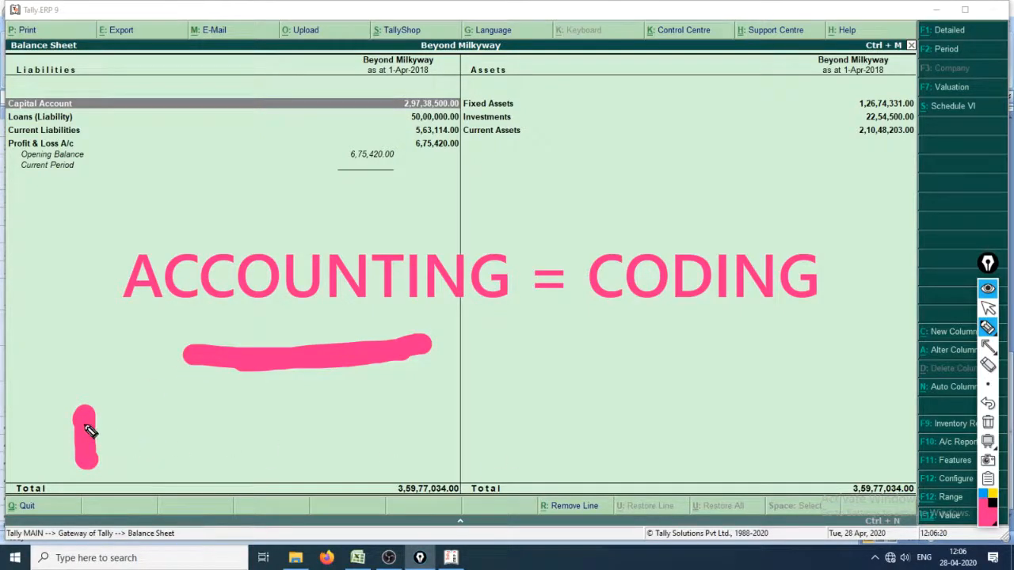
mouse_move(67, 412)
left_mouse_down()
mouse_move(175, 435)
mouse_move(179, 482)
mouse_move(226, 446)
mouse_move(248, 453)
mouse_move(328, 420)
mouse_move(321, 468)
mouse_move(420, 414)
mouse_move(455, 461)
left_mouse_up()
mouse_move(199, 534)
left_mouse_down()
mouse_move(414, 525)
mouse_move(453, 507)
left_mouse_up()
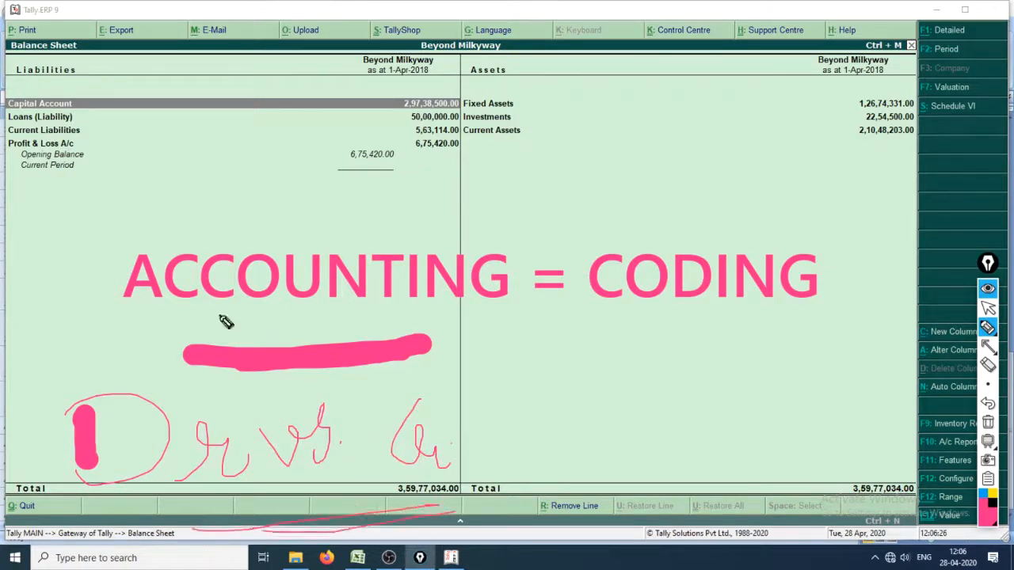
Circle the empty areas below the liabilities and the assets, and draw two large tick marks on the liabilities side
mouse_move(113, 206)
left_mouse_down()
mouse_move(355, 217)
mouse_move(99, 209)
mouse_move(112, 204)
left_mouse_up()
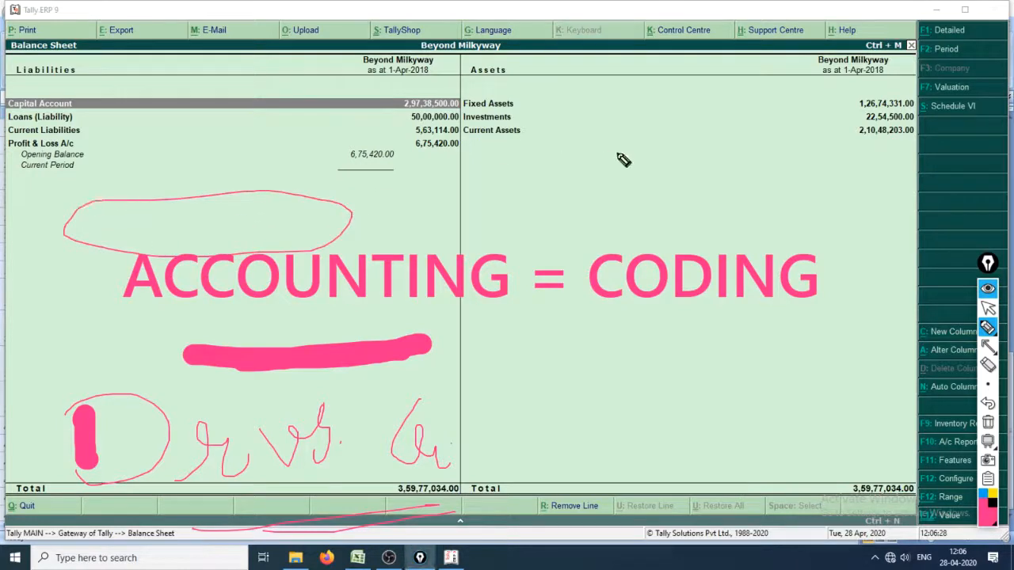
mouse_move(618, 155)
left_mouse_down()
mouse_move(828, 217)
mouse_move(662, 153)
left_mouse_up()
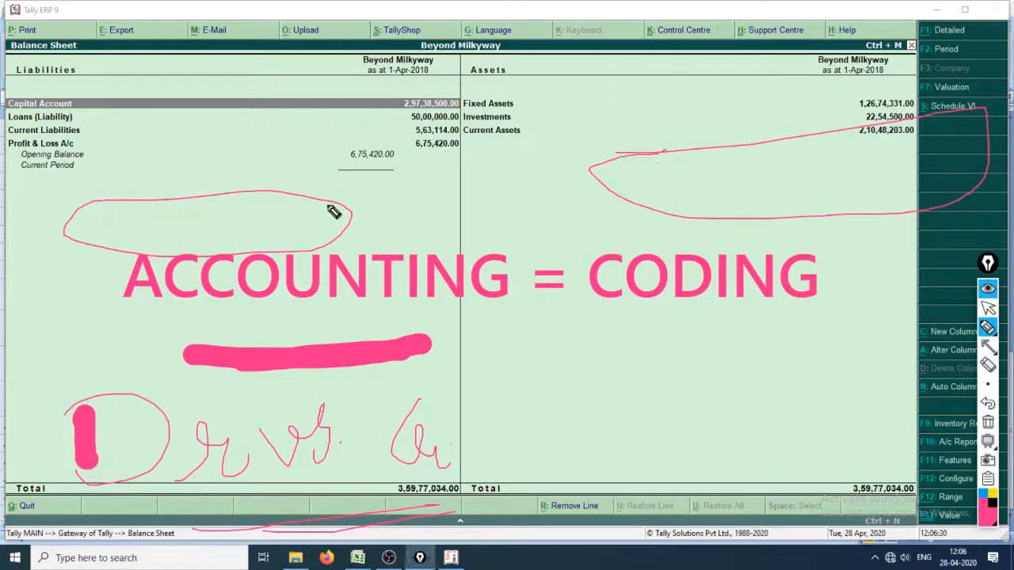
left_click_drag(80, 279, 293, 235)
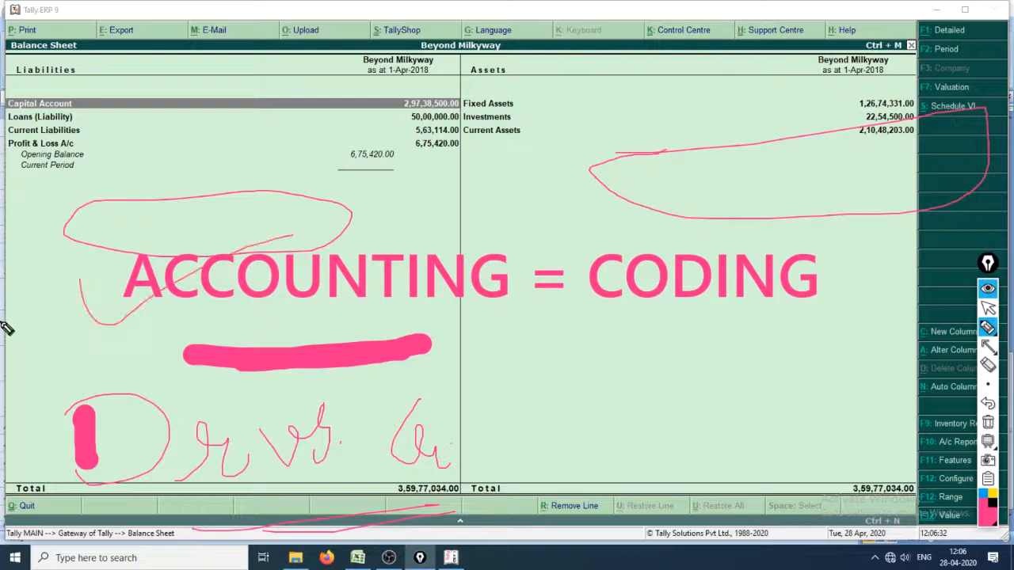
left_click_drag(18, 309, 434, 194)
Draw a downward arrow from CODING to a handwritten, underlined "Bugs", and an arrow from it up to the circled assets area
mouse_move(691, 317)
left_mouse_down()
mouse_move(691, 361)
mouse_move(720, 354)
left_mouse_up()
mouse_move(628, 455)
left_mouse_down()
mouse_move(640, 409)
mouse_move(646, 458)
mouse_move(704, 459)
mouse_move(736, 448)
mouse_move(747, 421)
mouse_move(715, 471)
mouse_move(809, 463)
left_mouse_up()
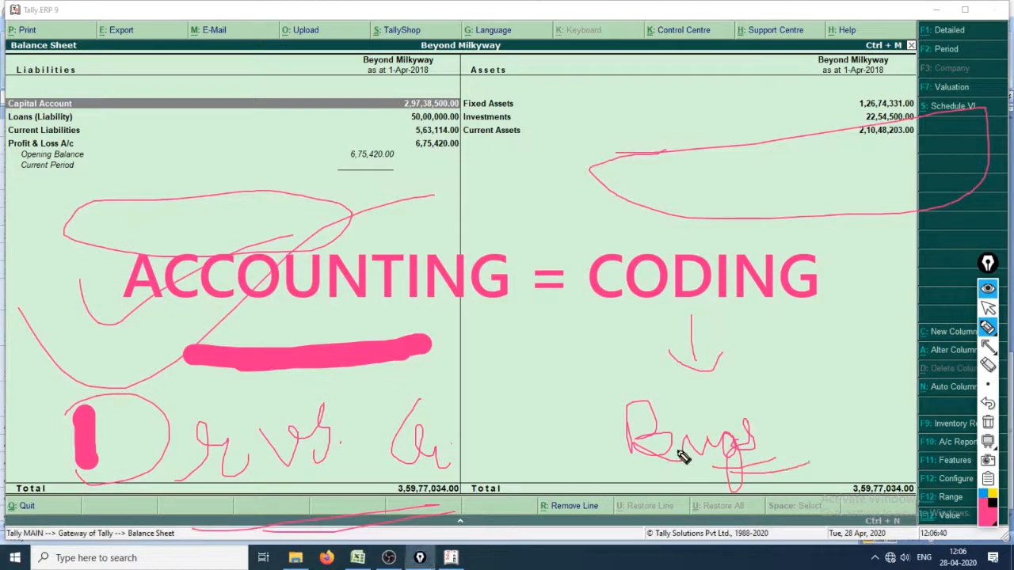
mouse_move(767, 432)
left_mouse_down()
mouse_move(898, 296)
mouse_move(837, 191)
mouse_move(838, 226)
mouse_move(834, 196)
mouse_move(837, 219)
mouse_move(869, 204)
mouse_move(828, 208)
mouse_move(832, 198)
mouse_move(860, 198)
left_mouse_up()
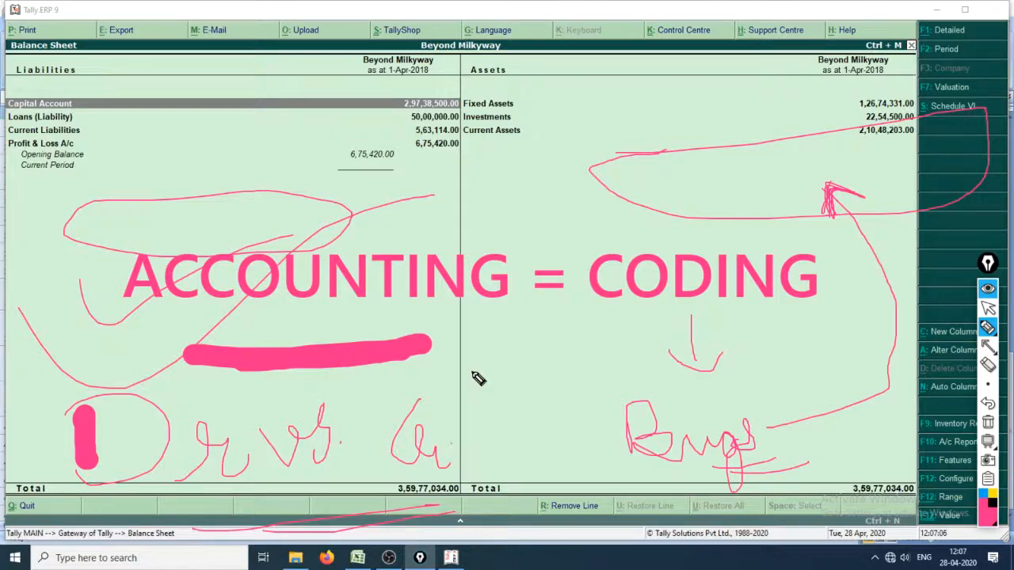
Clear all the annotations, leave the Balance Sheet and return to the Gateway of Tally
key("Escape")
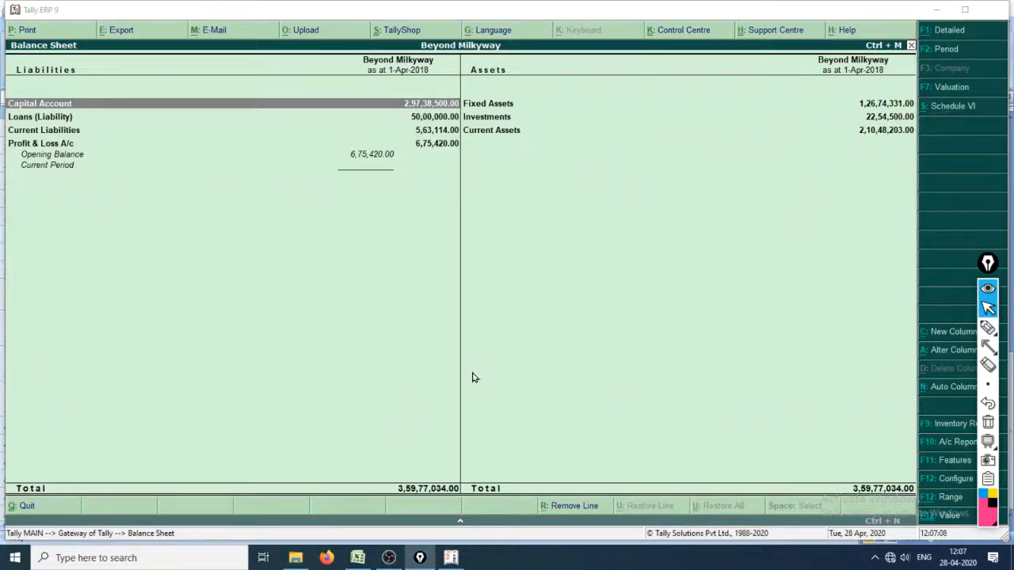
left_click(473, 378)
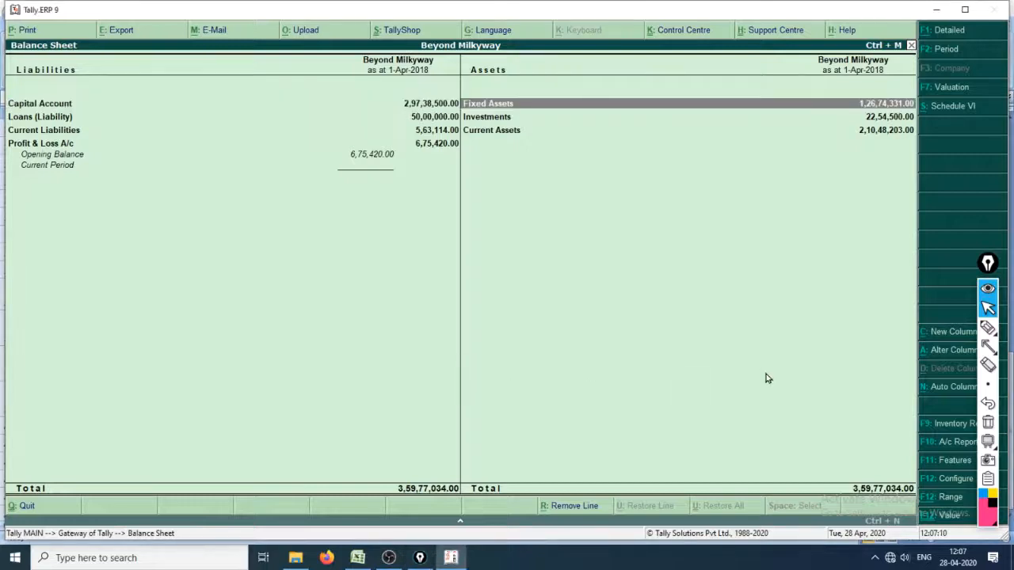
key("Escape")
key("Escape")
key("Escape")
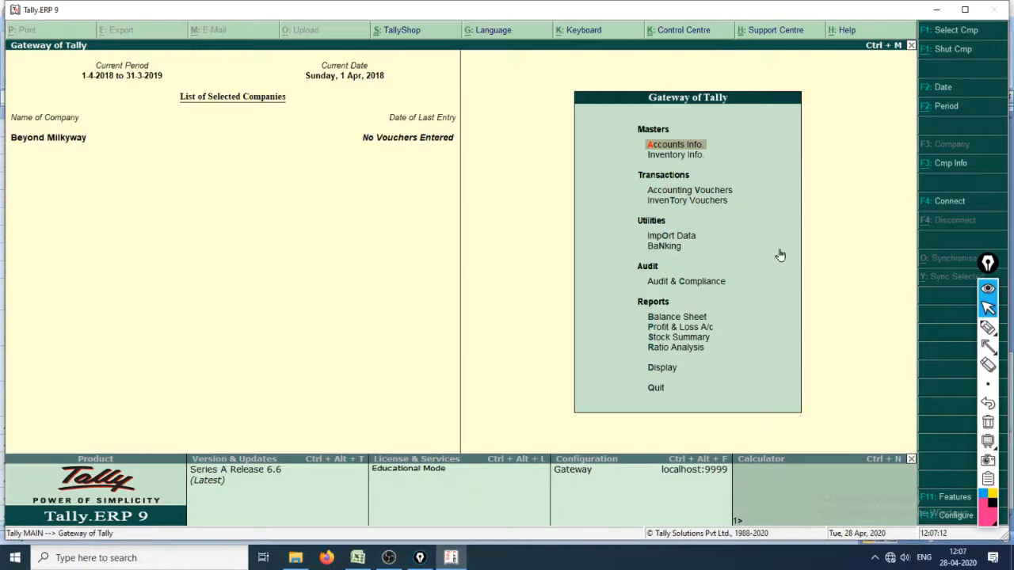